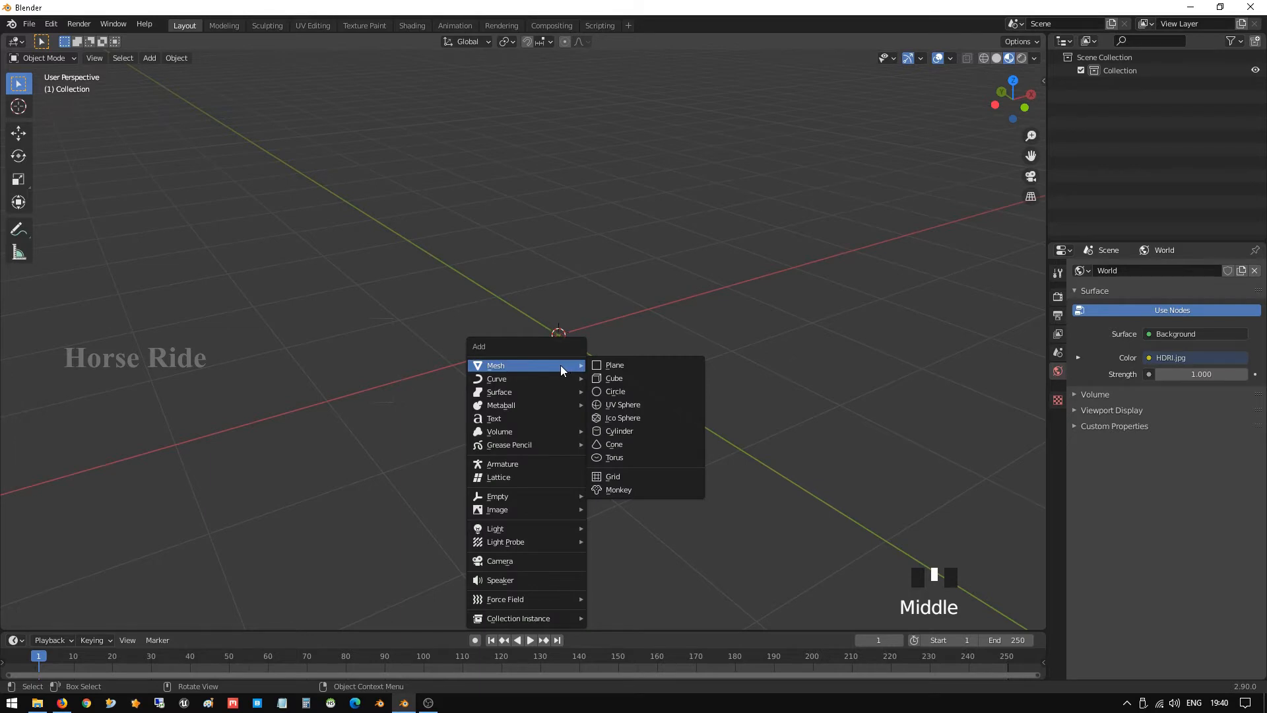
Add a plane mesh and rotate it 90 degrees about the X axis so it stands upright
left_click(616, 366)
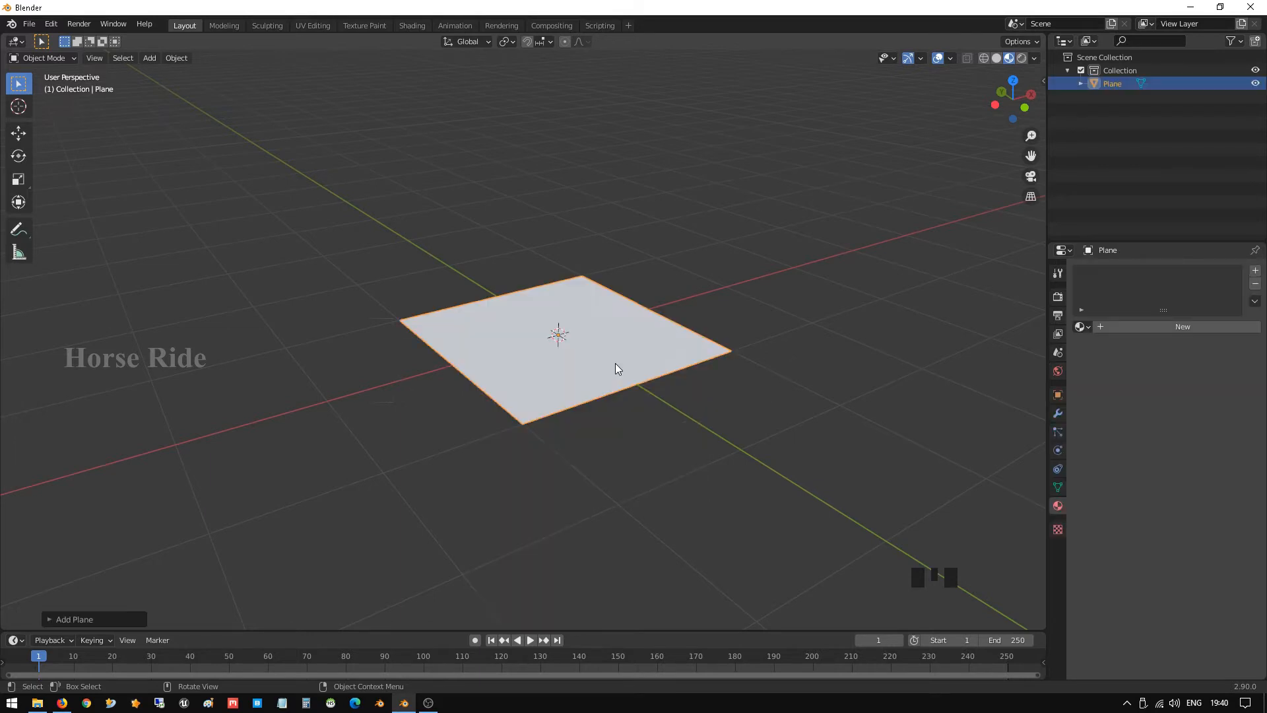
key("r")
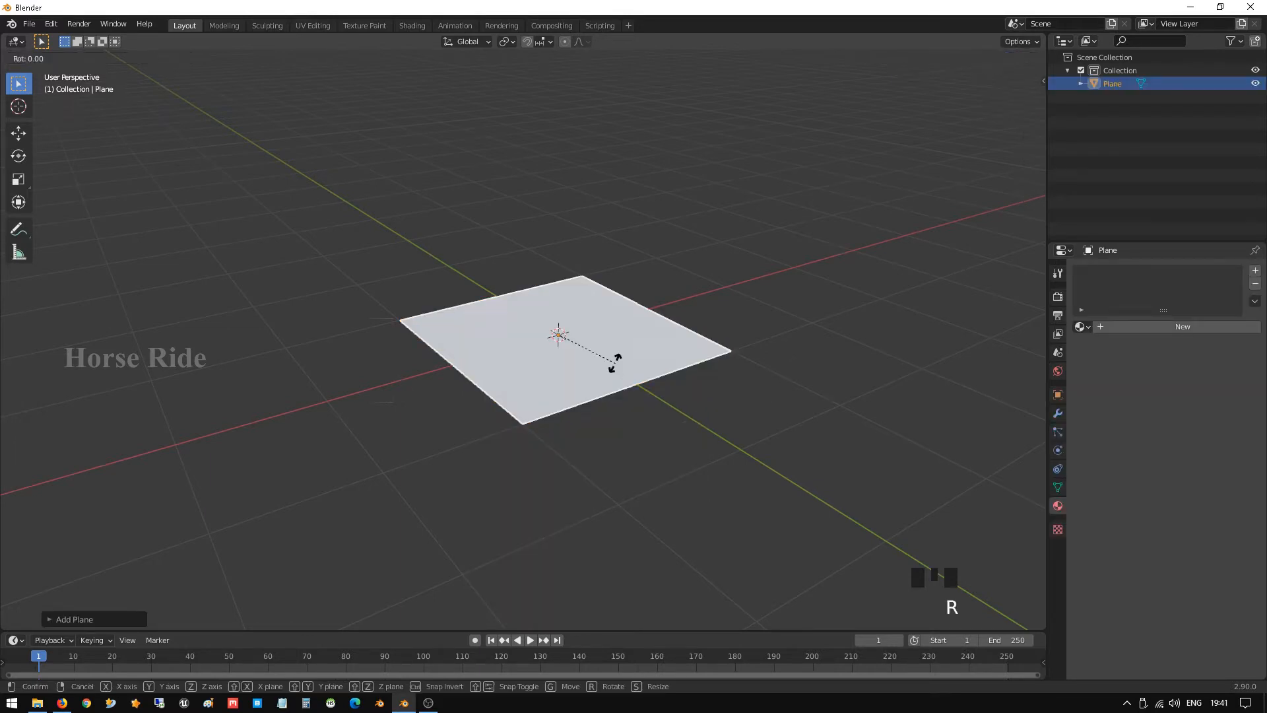
key("x")
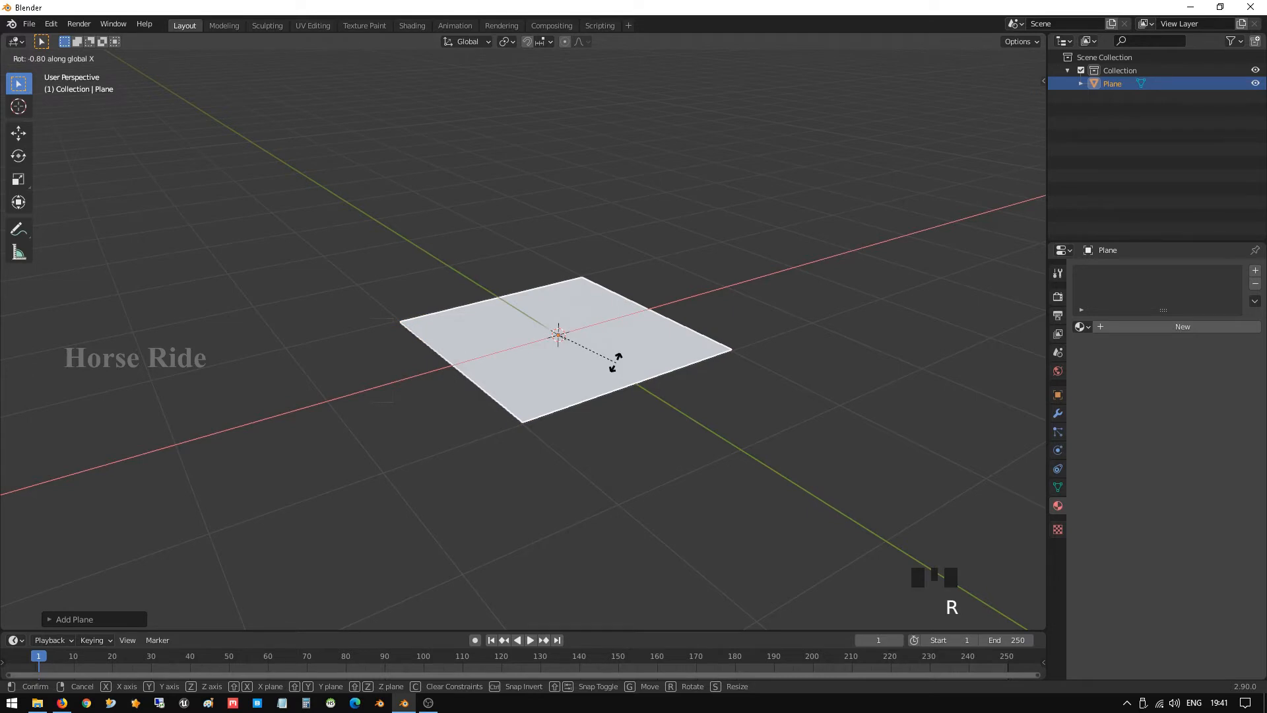
type("90")
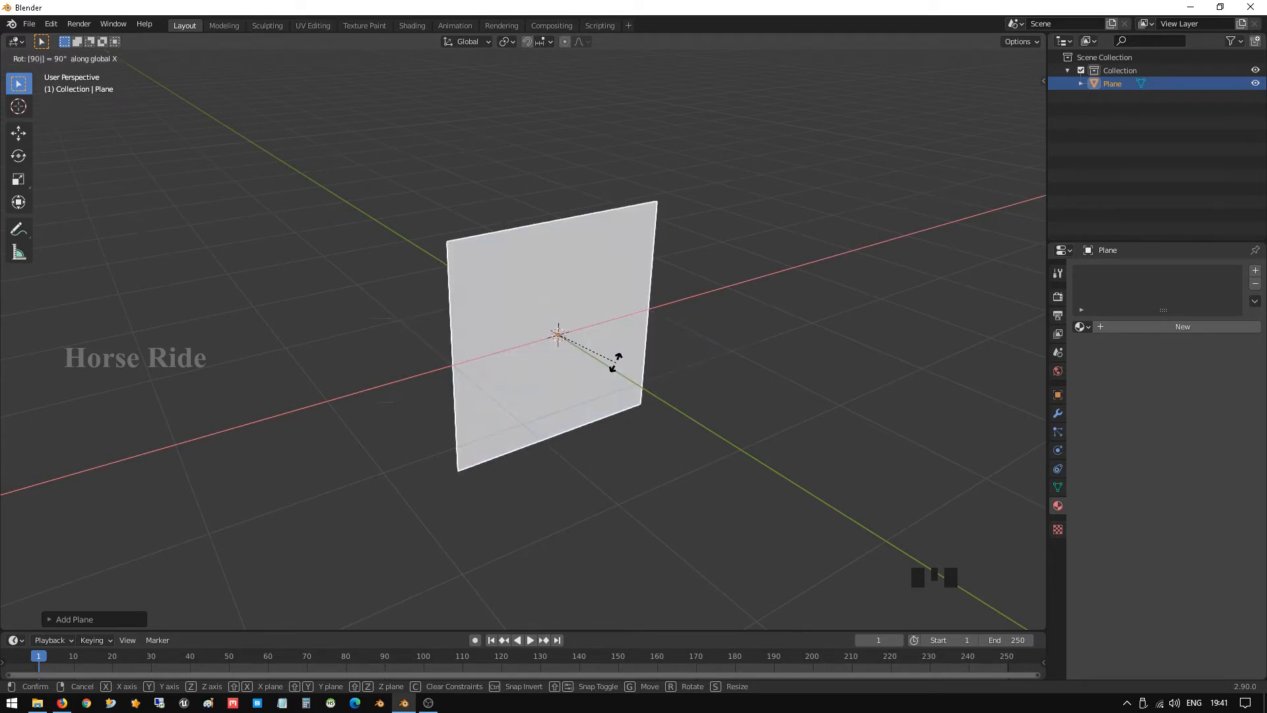
key("Return")
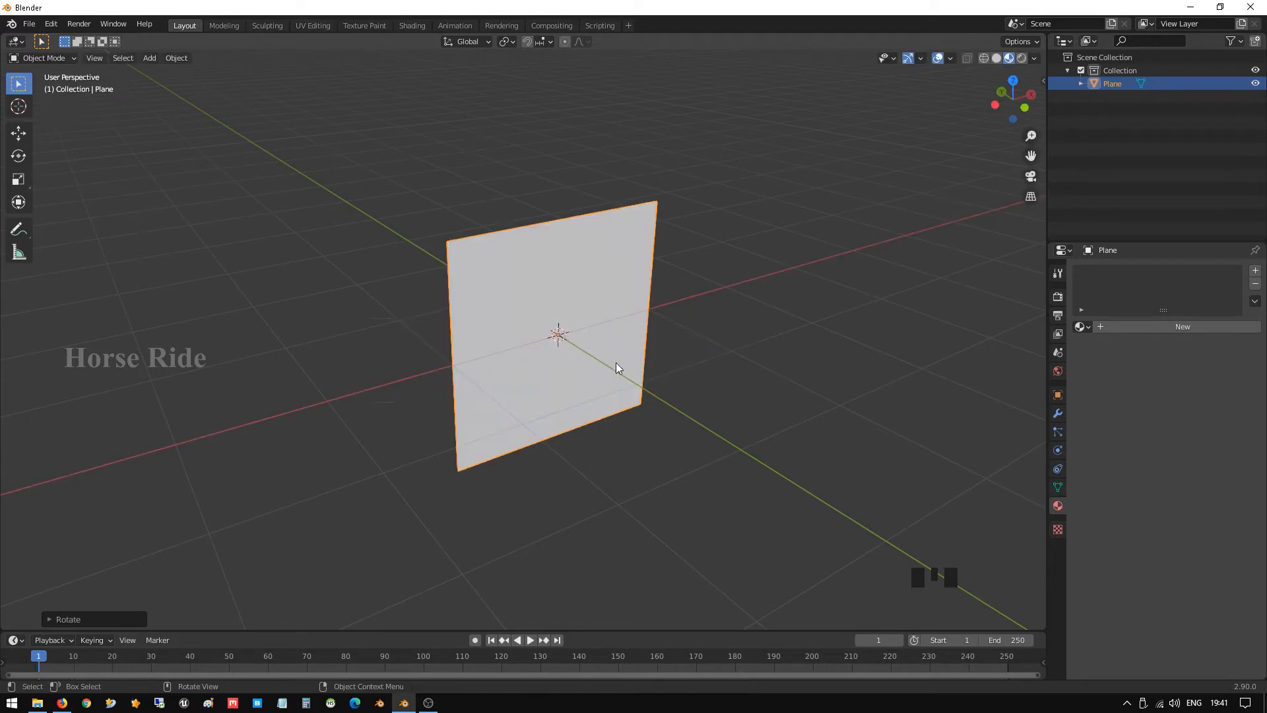
Show the upright plane in the front orthographic view with wireframe shading
middle_click_drag(616, 362, 722, 329)
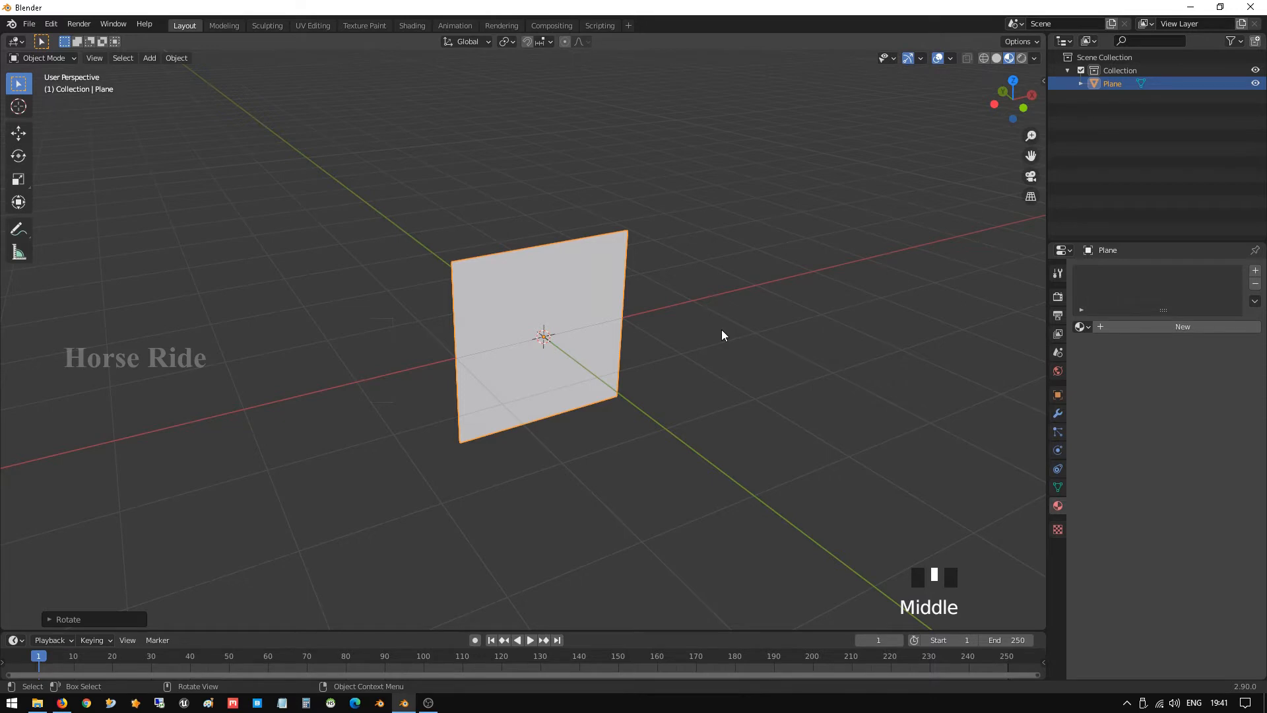
key("KP_1")
scroll(625, 318, "up", 2)
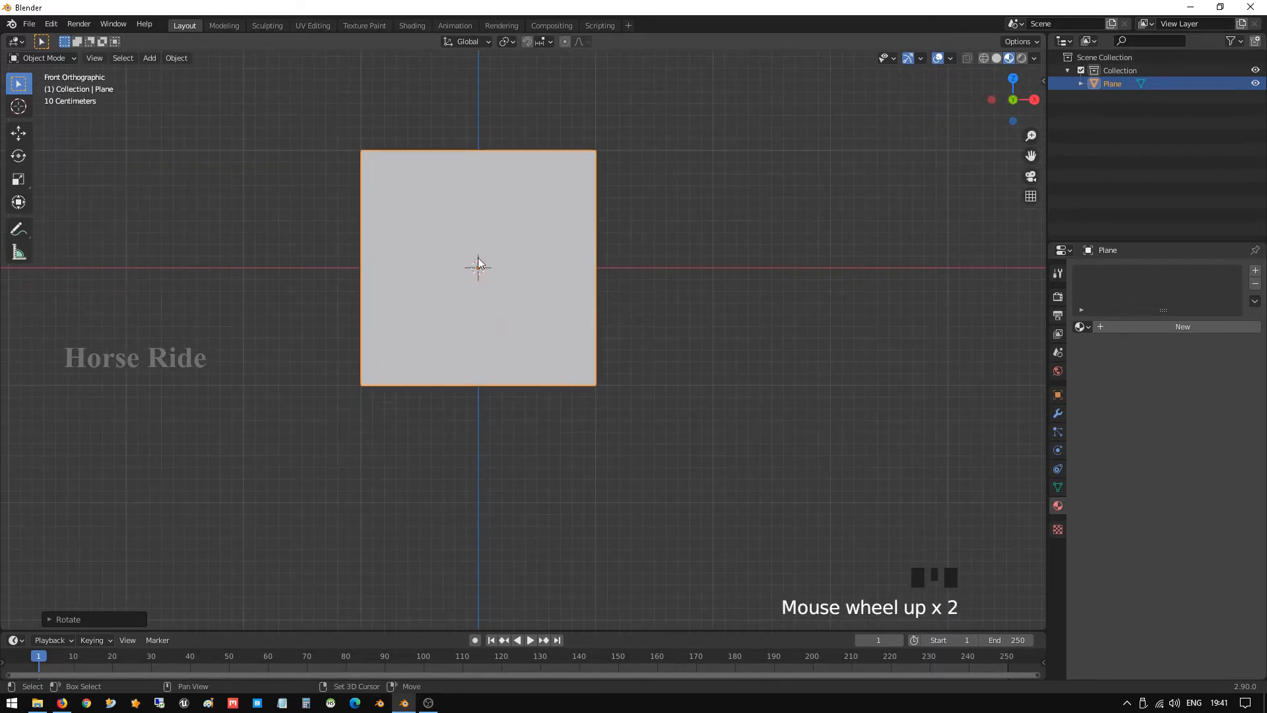
middle_click_drag(478, 258, 516, 265, "shift")
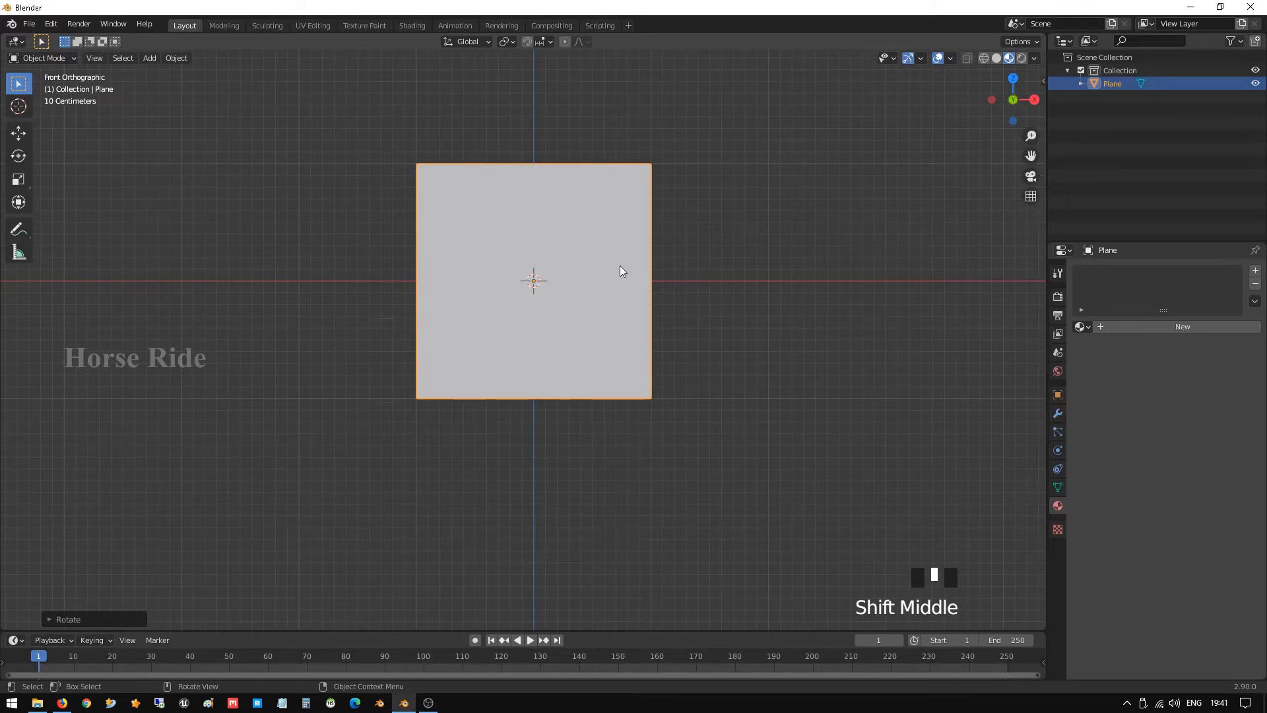
middle_click_drag(619, 266, 580, 263, "shift")
scroll(576, 272, "up", 1)
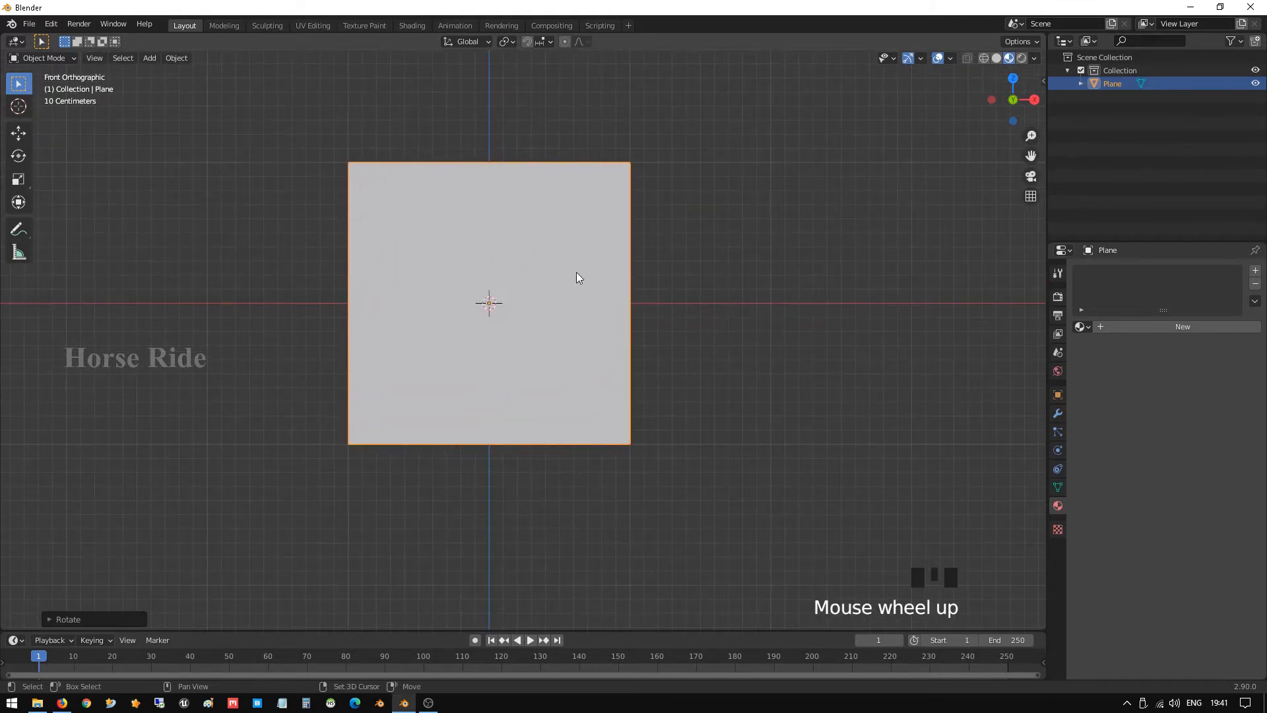
key("shift+z")
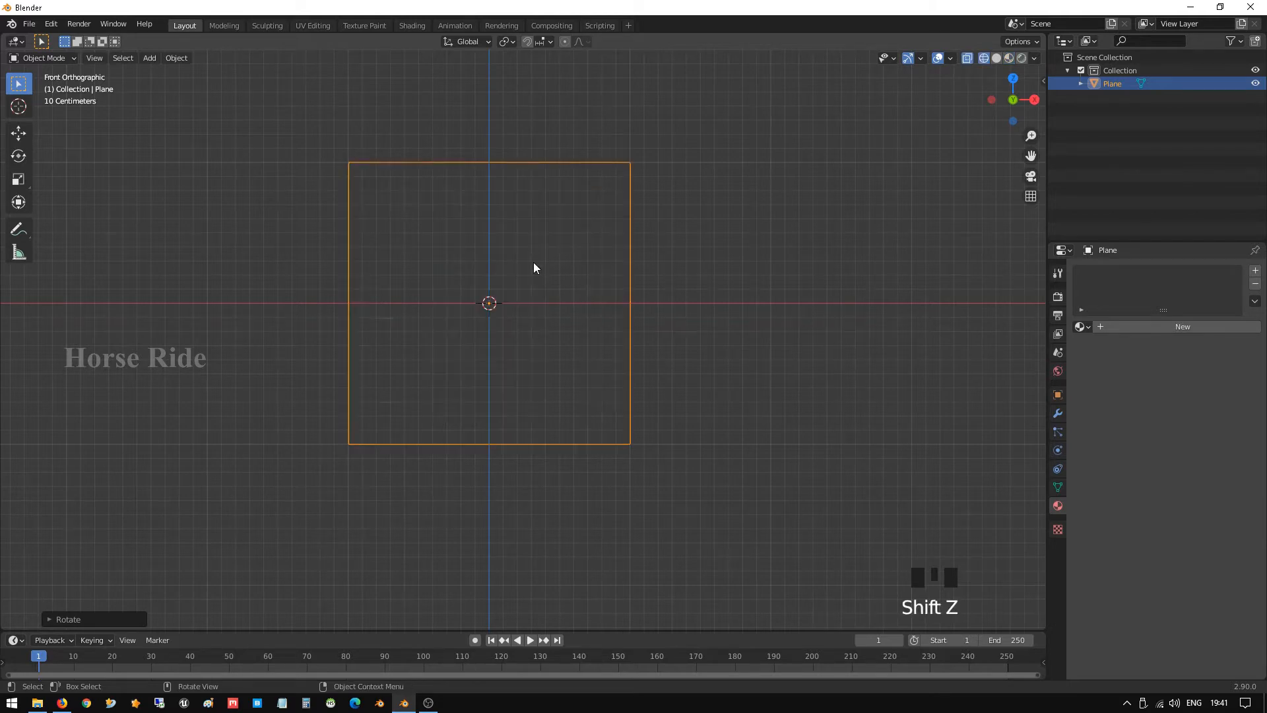
key("1")
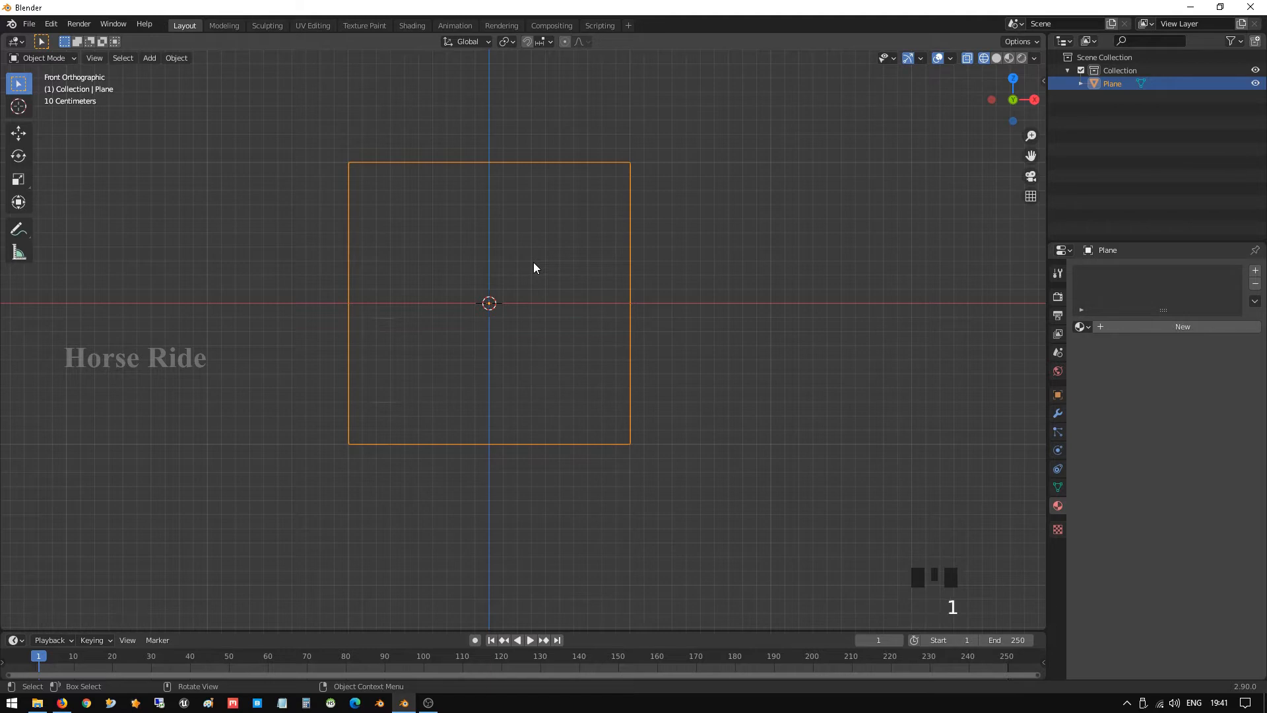
left_click(309, 173)
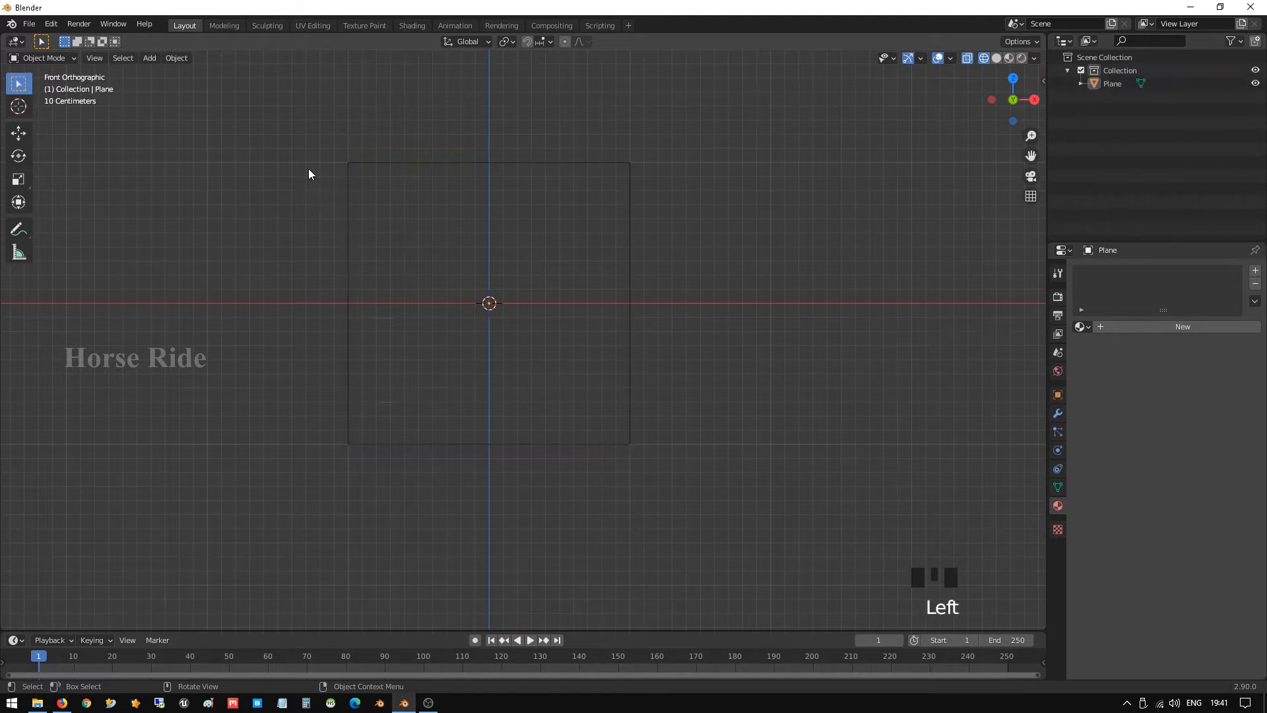
left_click_drag(323, 153, 434, 213)
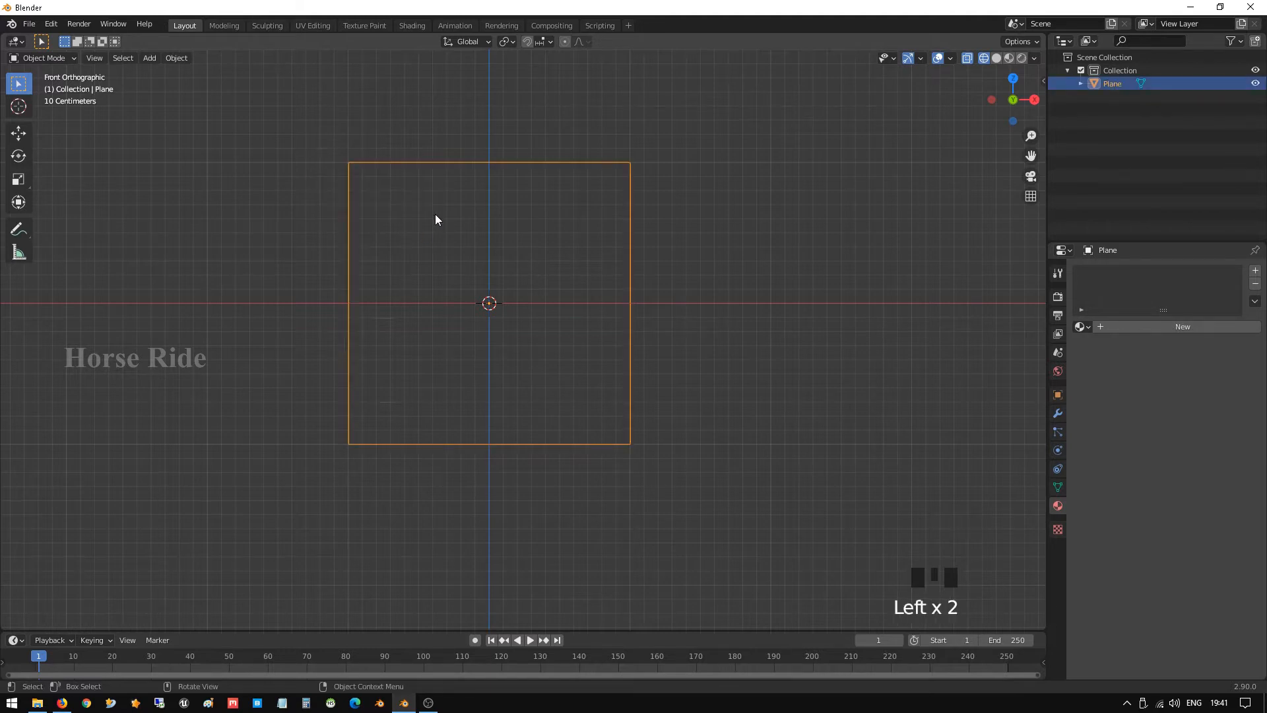
key("Tab")
left_click(368, 169)
key("1")
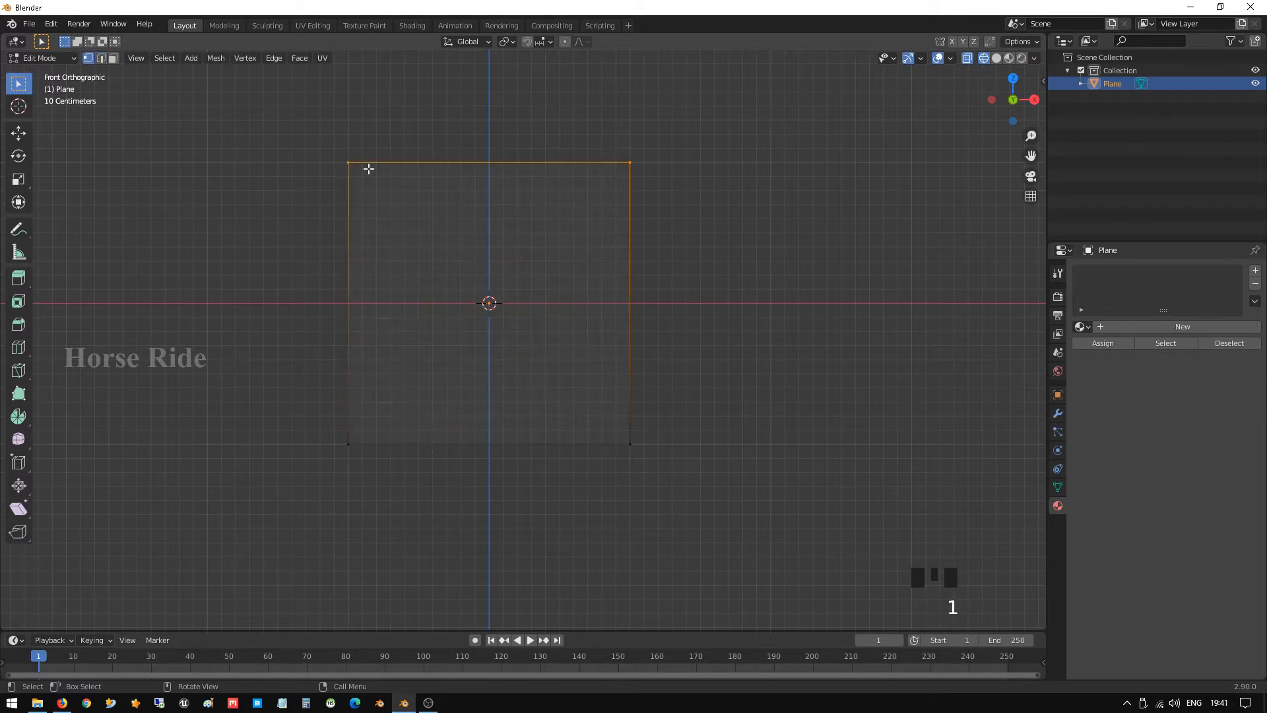
left_click(345, 154)
left_click(627, 157, "shift")
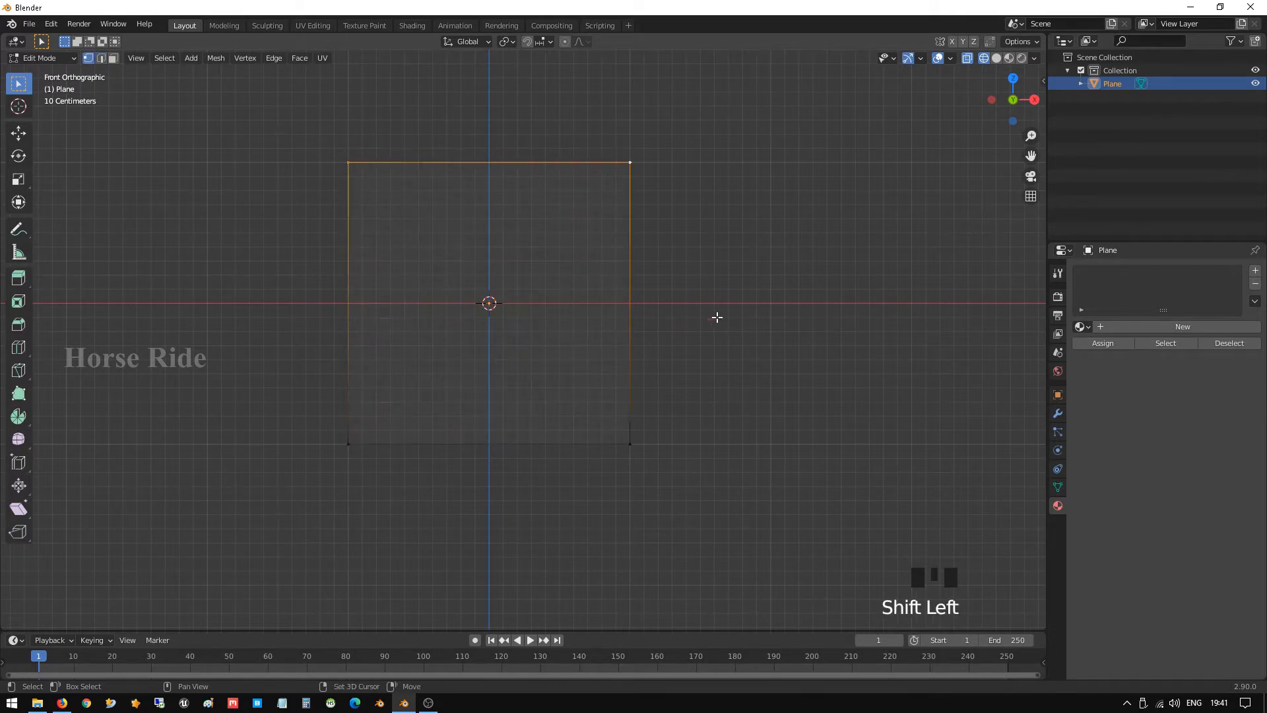
key("Tab")
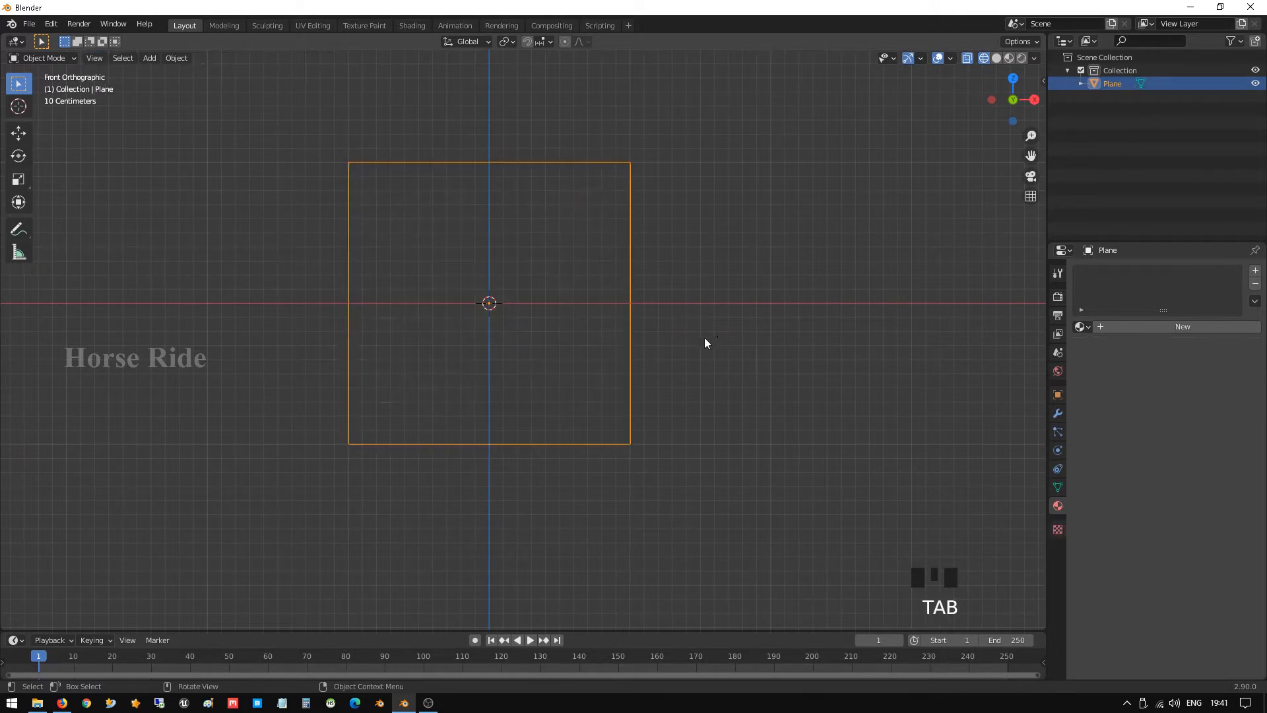
Scale the plane slightly wider along X and stretch it along Z into a tall rectangle
scroll(699, 340, "down", 2)
key("s")
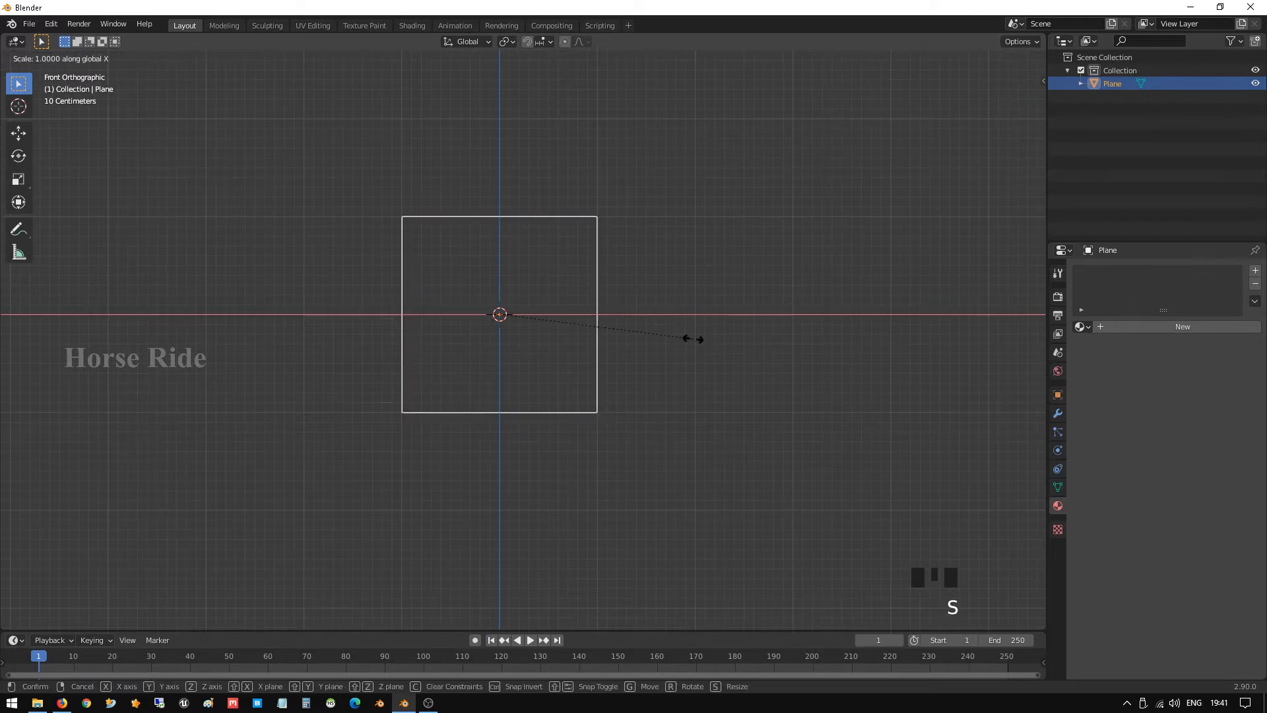
left_click(700, 339)
key("s")
key("z")
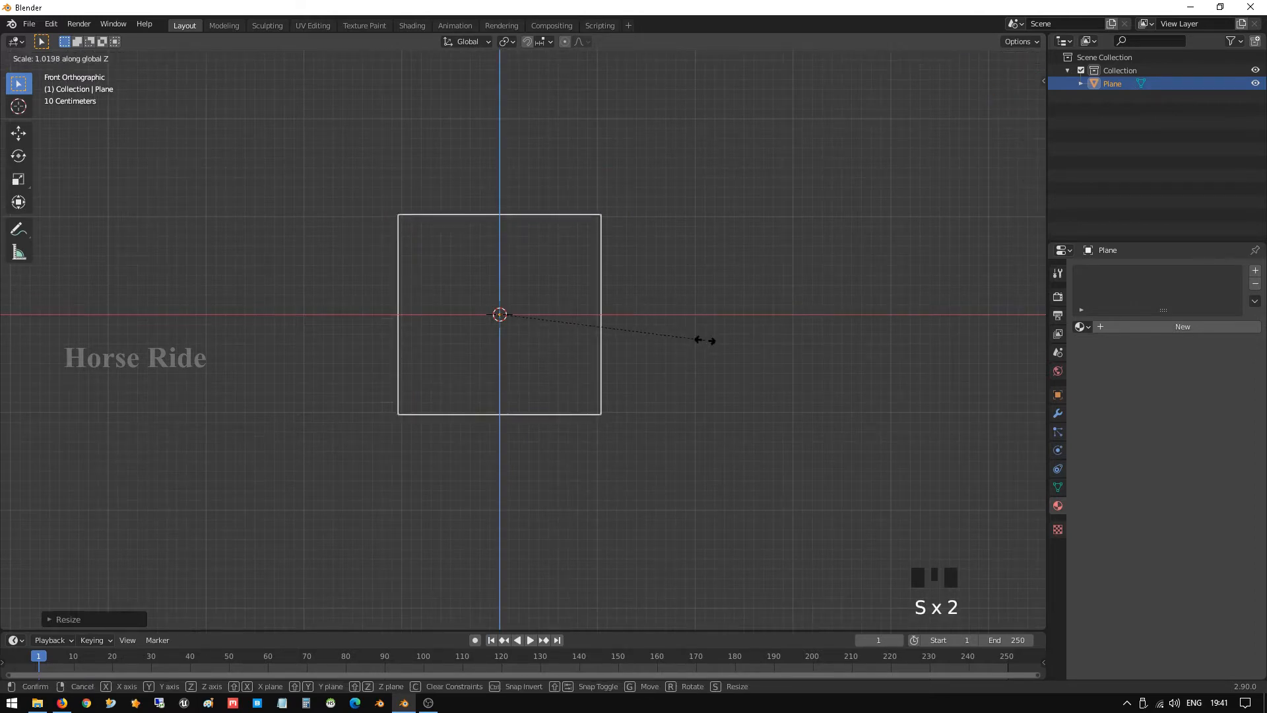
left_click(749, 339)
In Edit Mode, select the plane's two top vertices and scale them inward to about 0.87 and slightly further to taper the shape
scroll(607, 274, "up", 2)
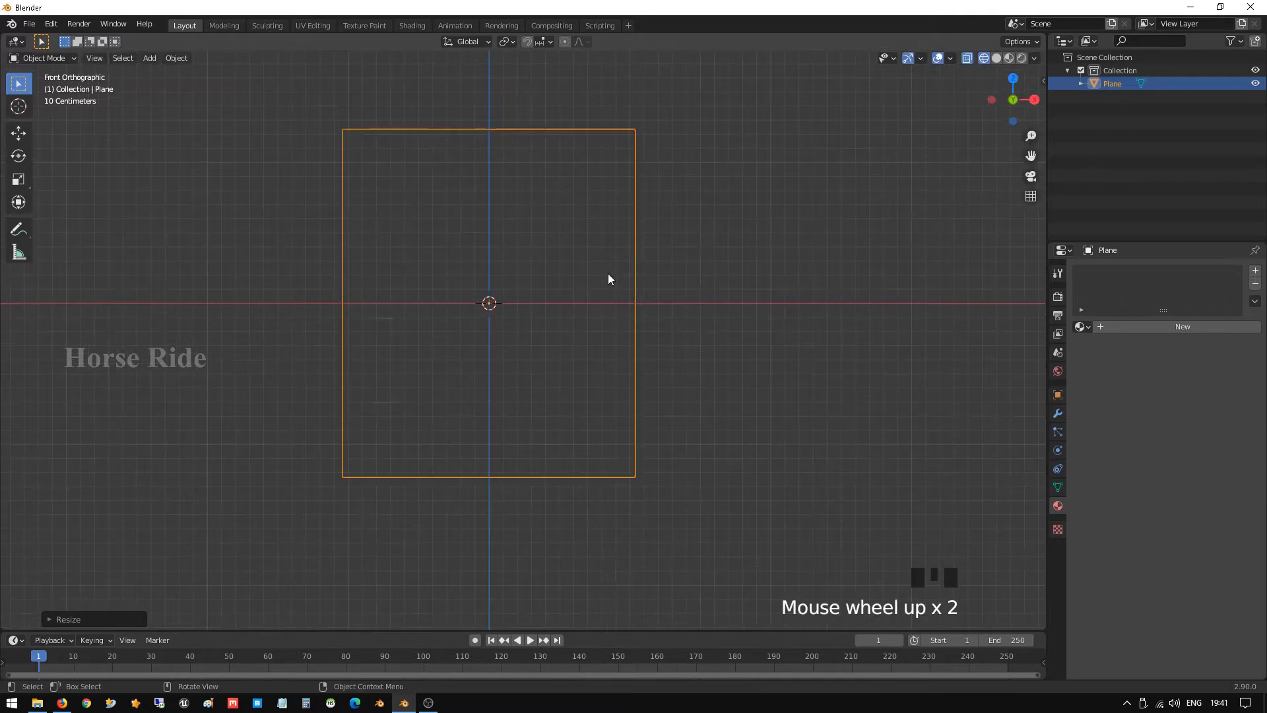
key("Tab")
left_click(381, 196)
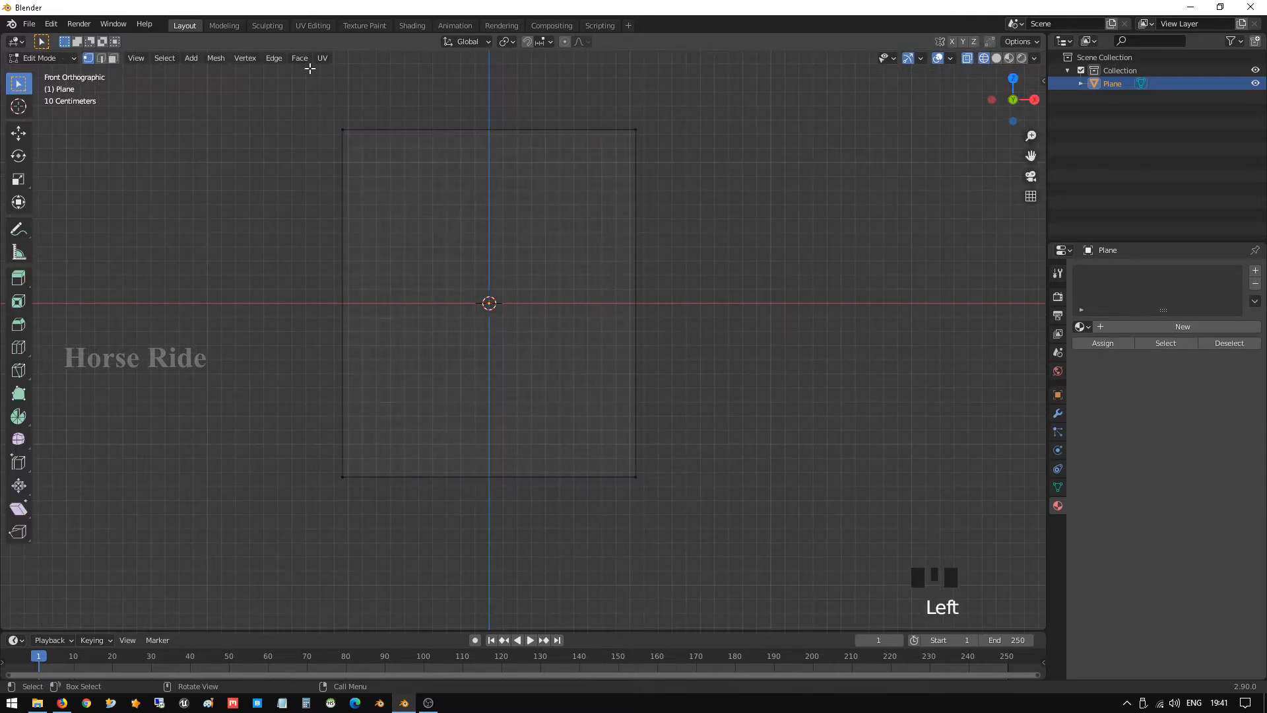
left_click_drag(307, 66, 699, 183)
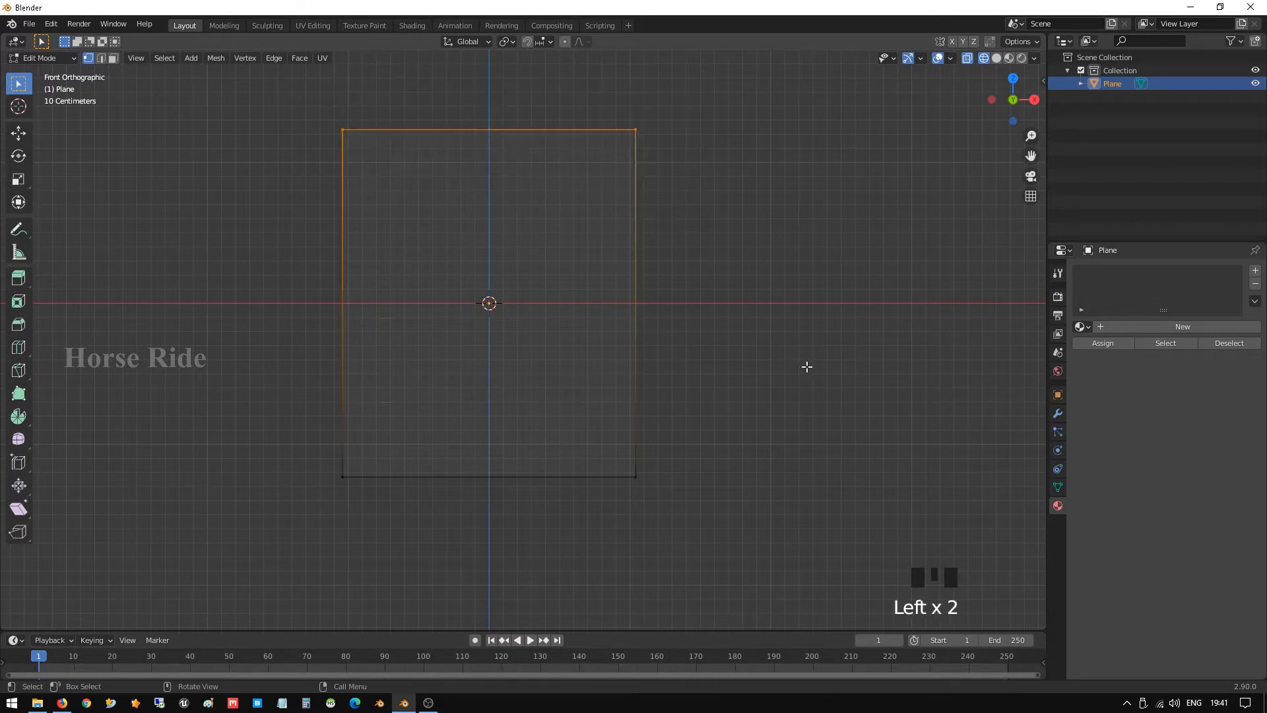
key("s")
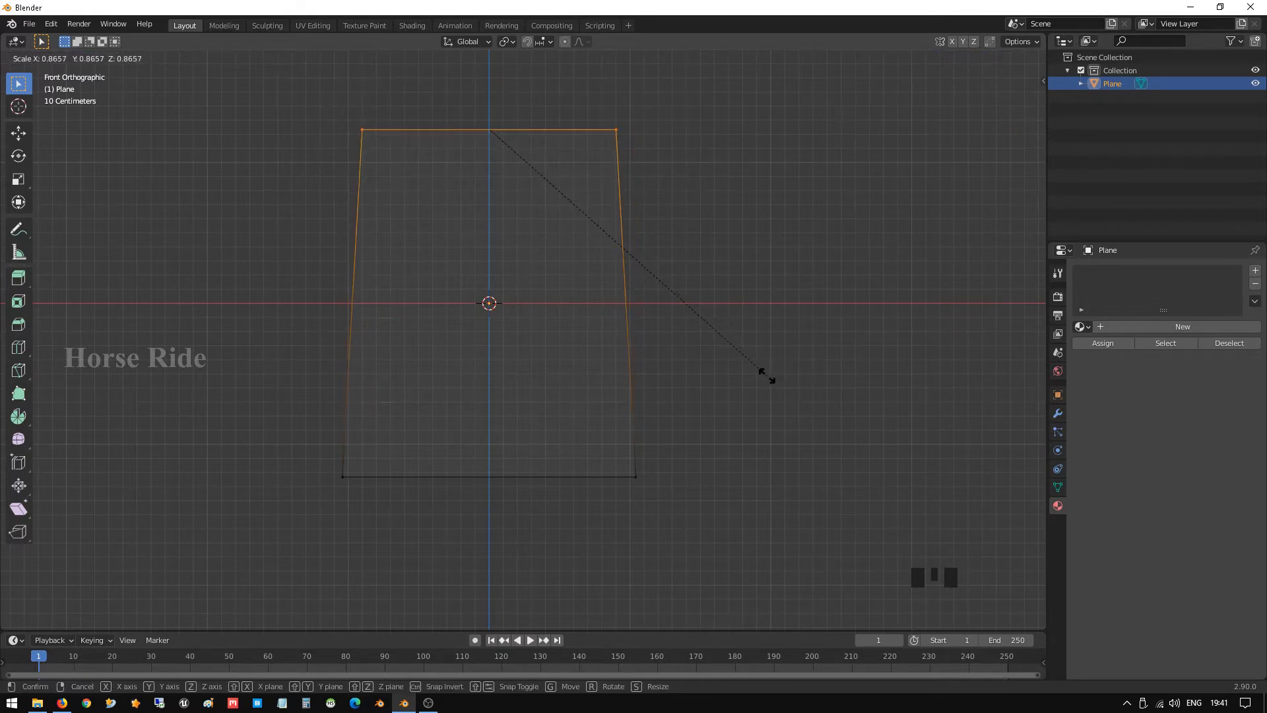
left_click(767, 375)
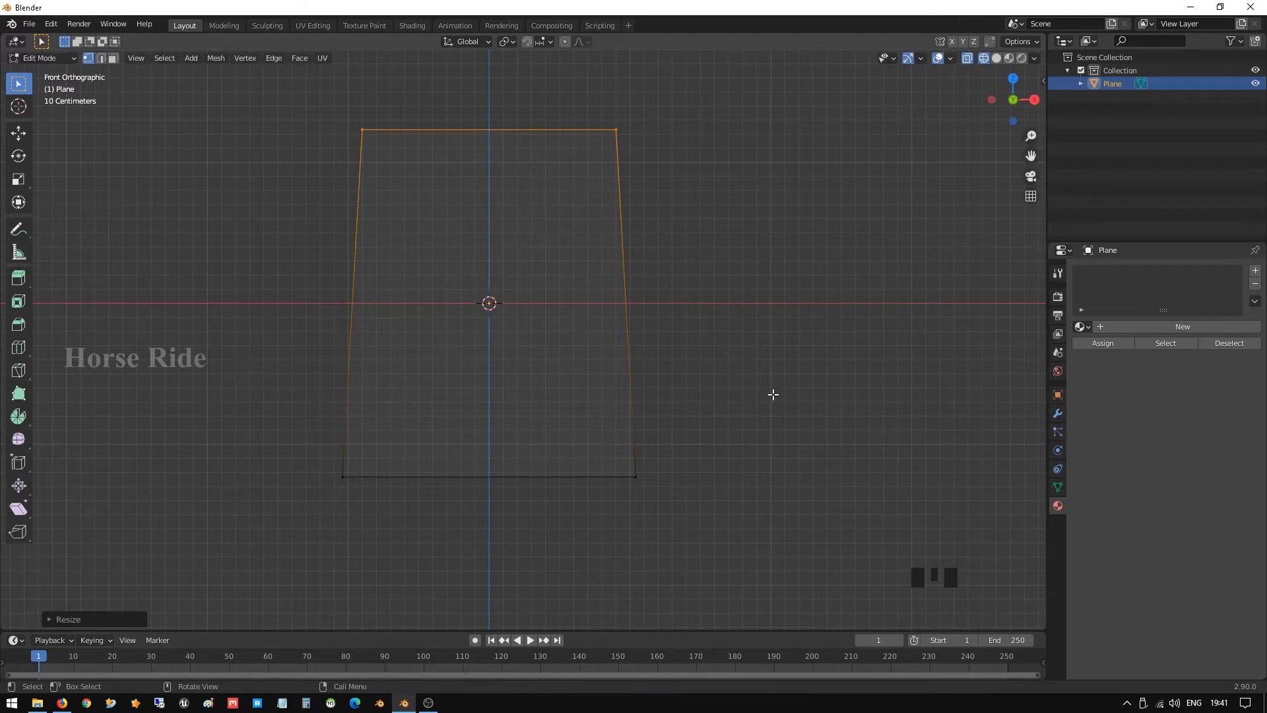
key("s")
left_click(758, 378)
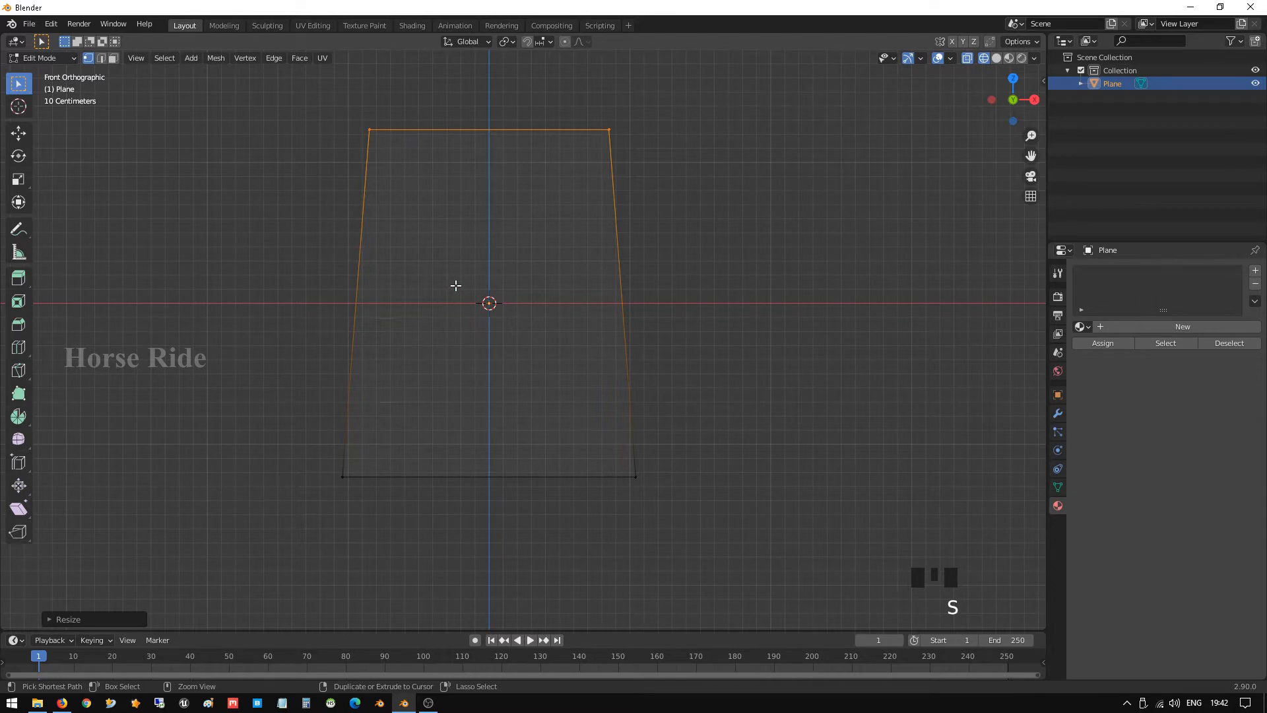
Insert a horizontal loop cut across the middle of the plane and scale it slightly inward
key("ctrl+r")
left_click(373, 310)
left_click(373, 312)
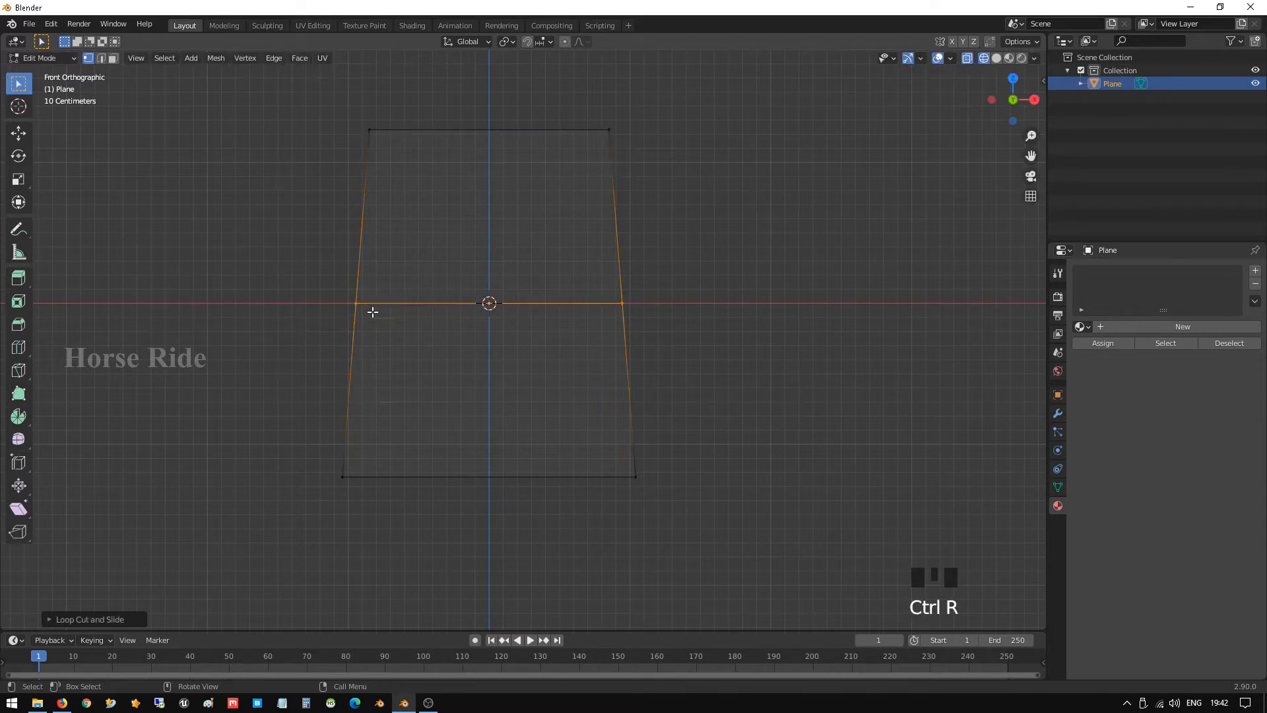
key("s")
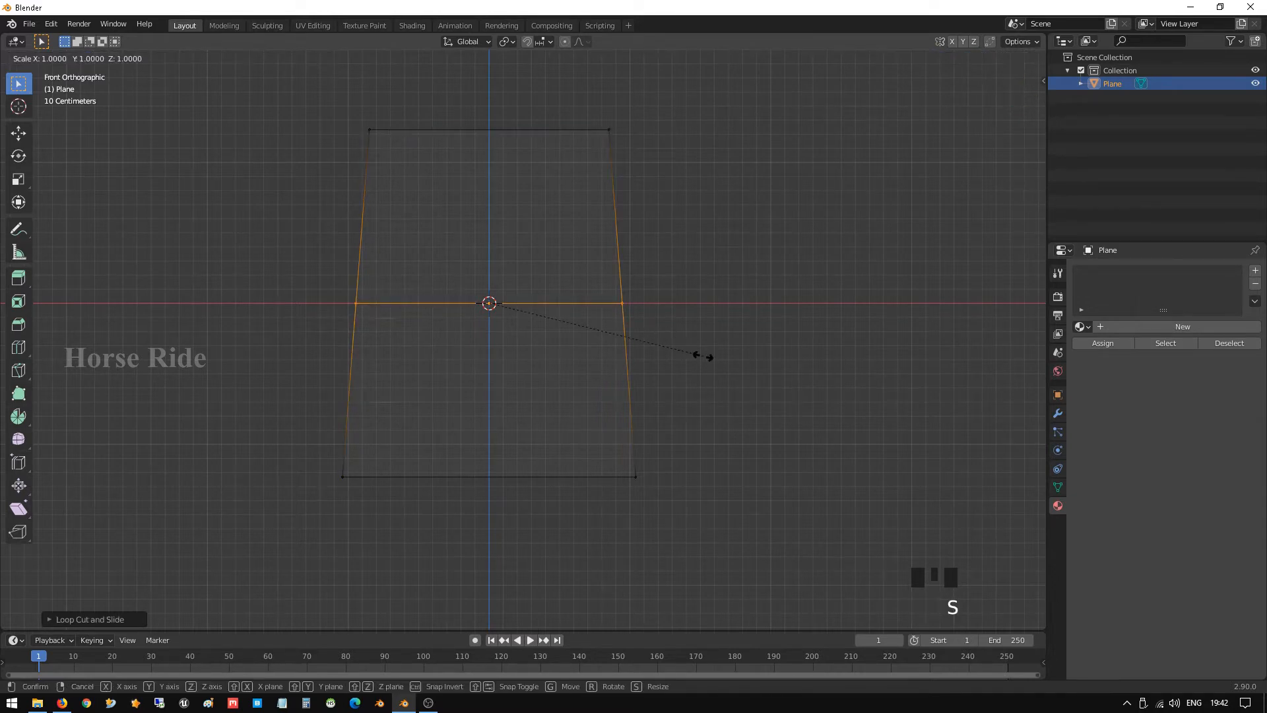
left_click(693, 354)
In the right orthographic view, move the top and middle vertex rows about 1 m along the positive Y axis
scroll(352, 411, "down", 1)
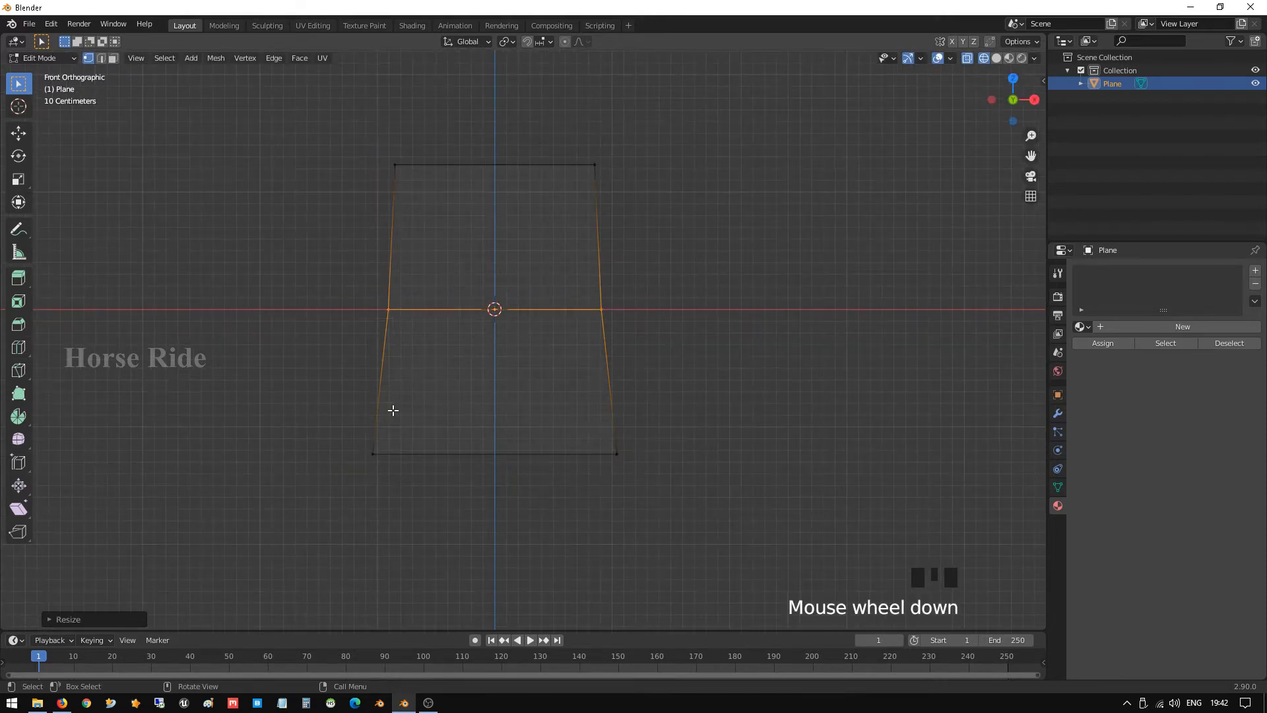
key("KP_3")
middle_click_drag(337, 326, 393, 341, "shift")
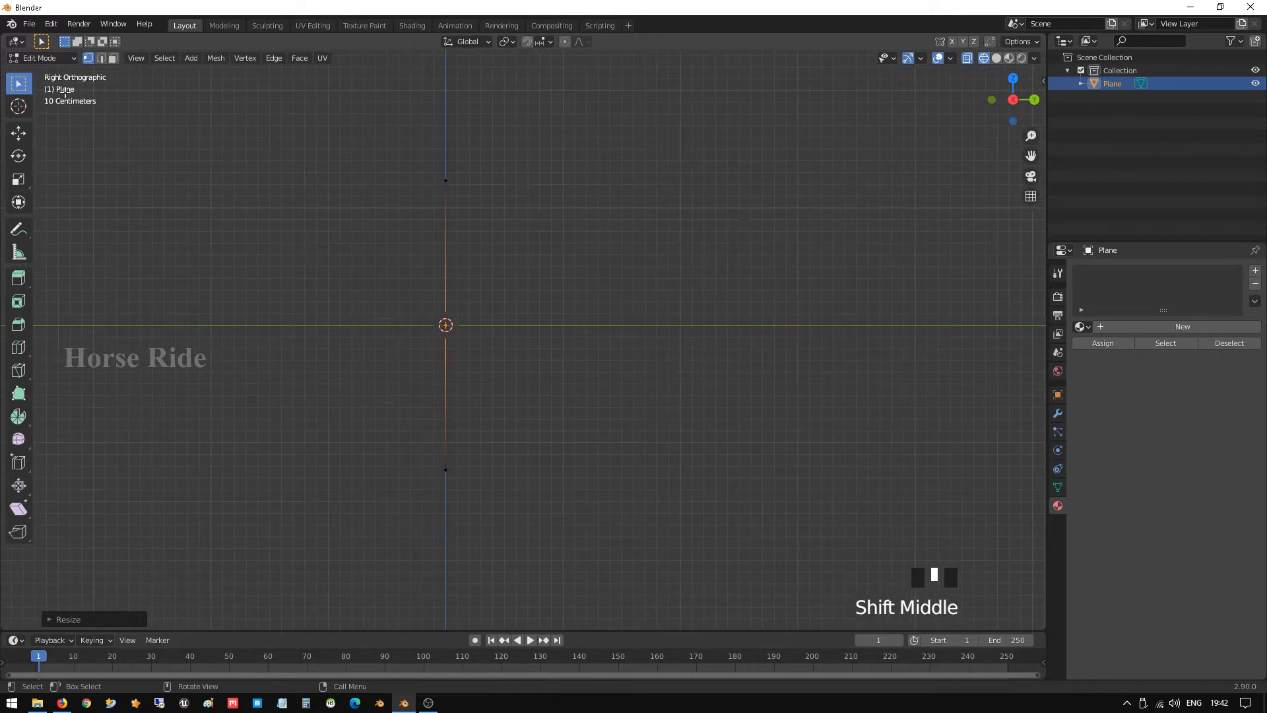
left_click_drag(304, 129, 625, 341)
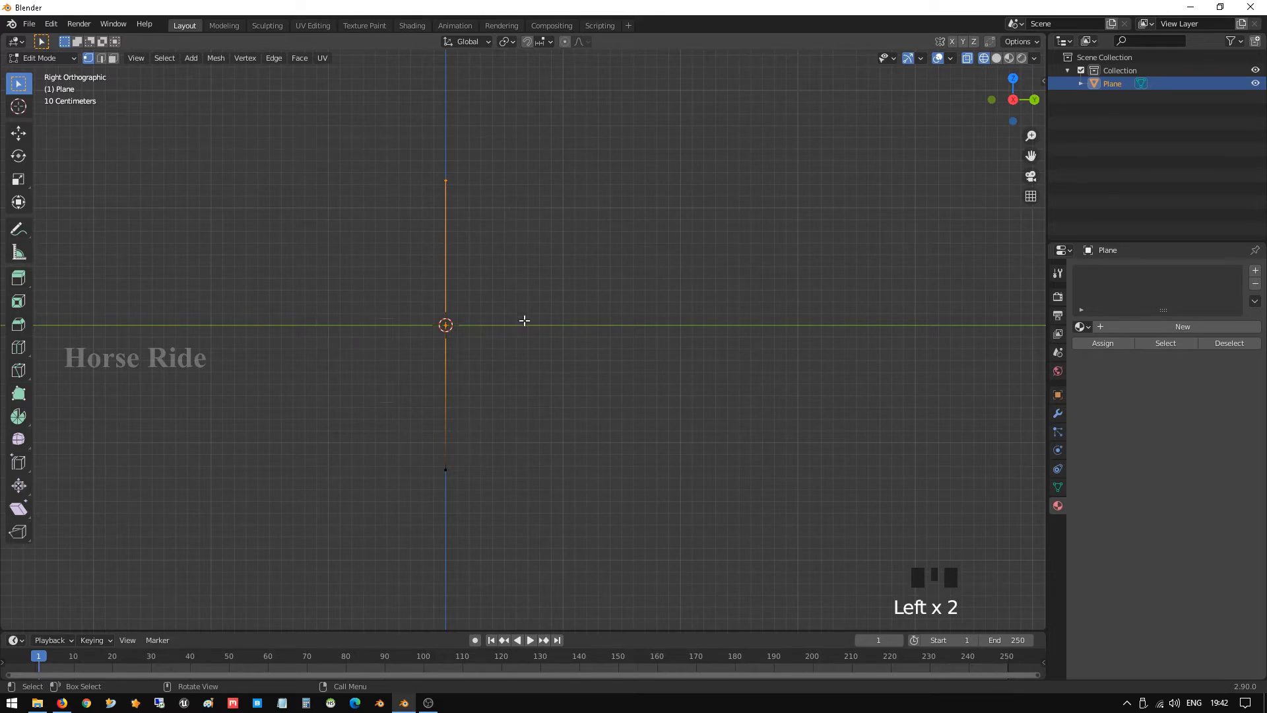
key("g")
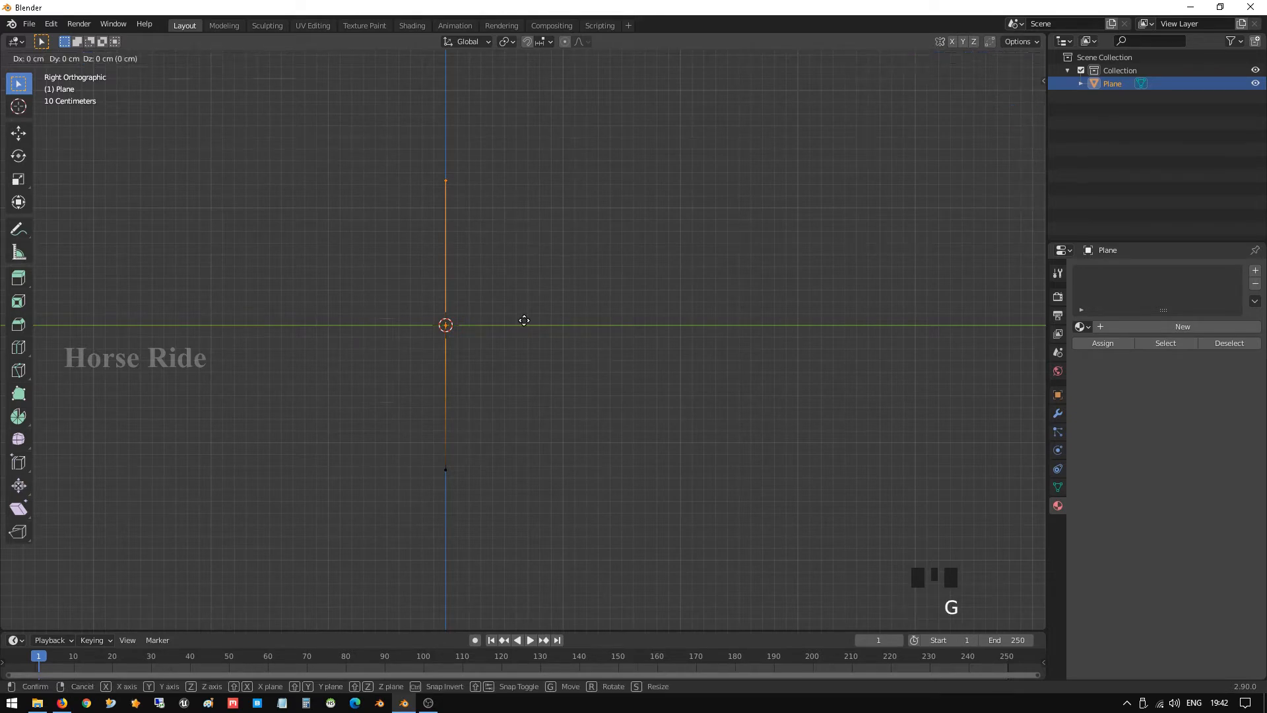
key("y")
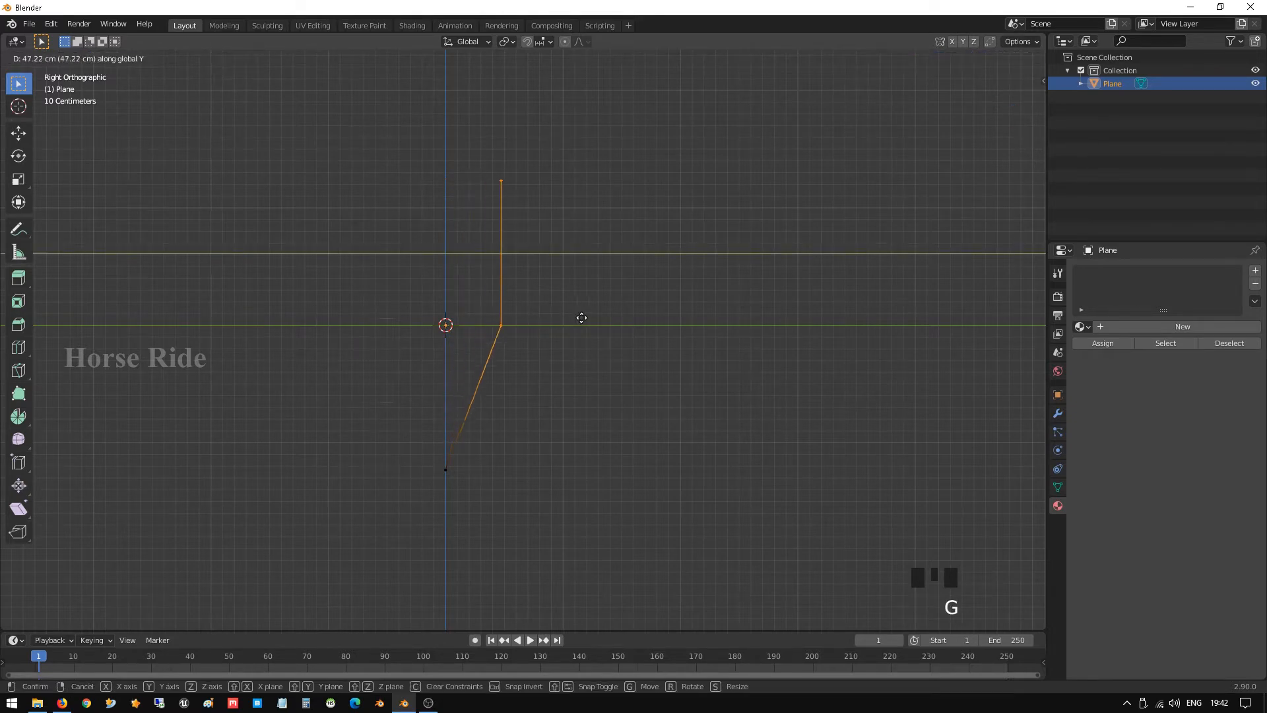
left_click(641, 317)
Select the bottom vertex row and try to raise it along Z to the height of the middle row
left_click(386, 397)
left_click_drag(374, 365, 516, 528)
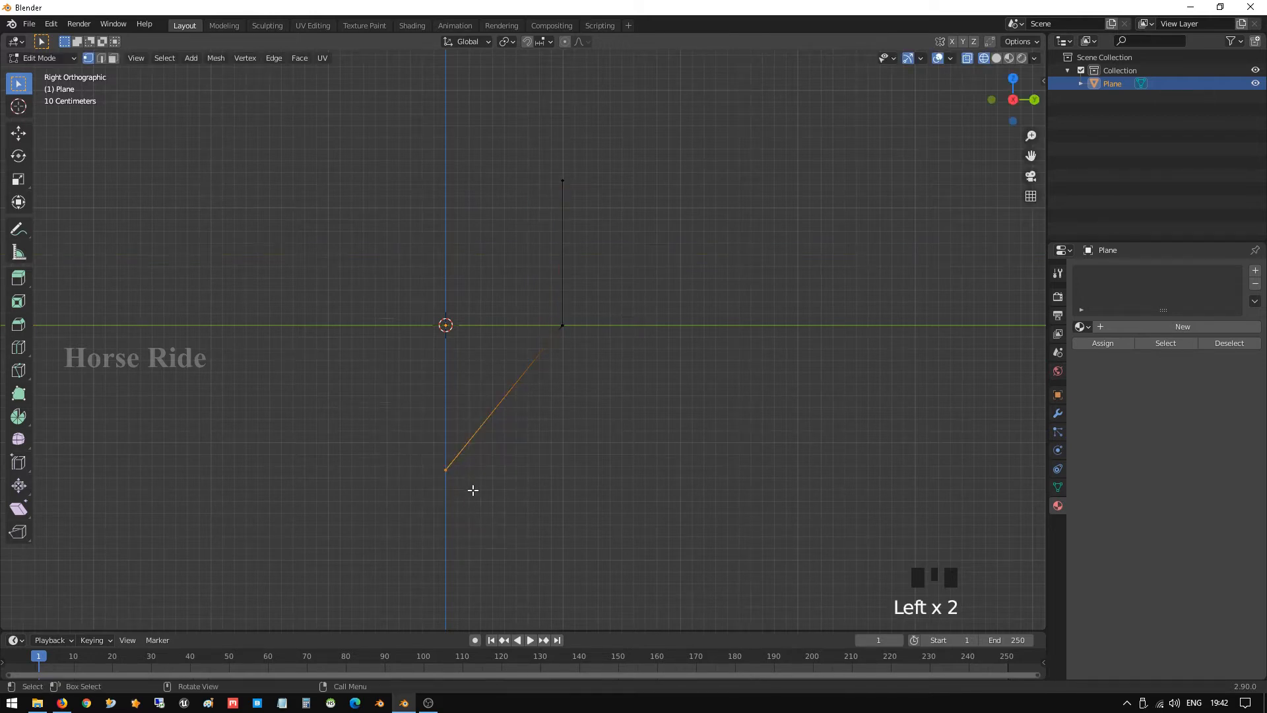
key("g")
key("z")
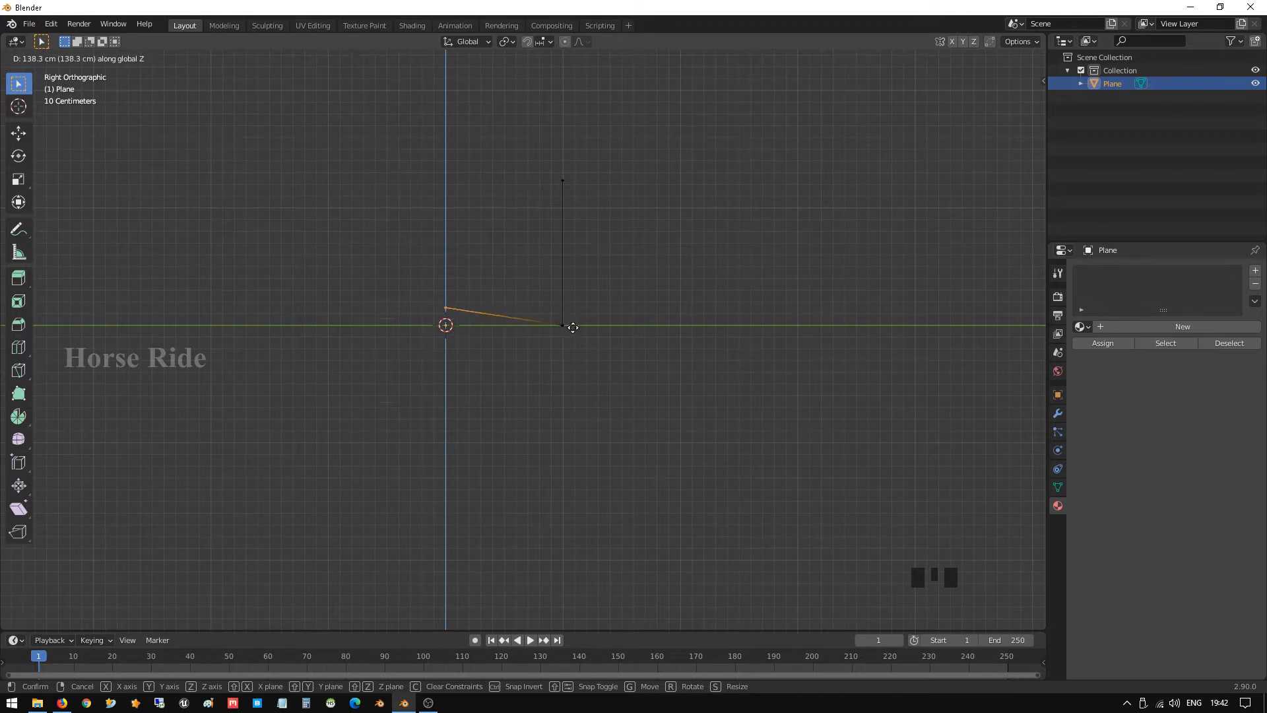
right_click(572, 327)
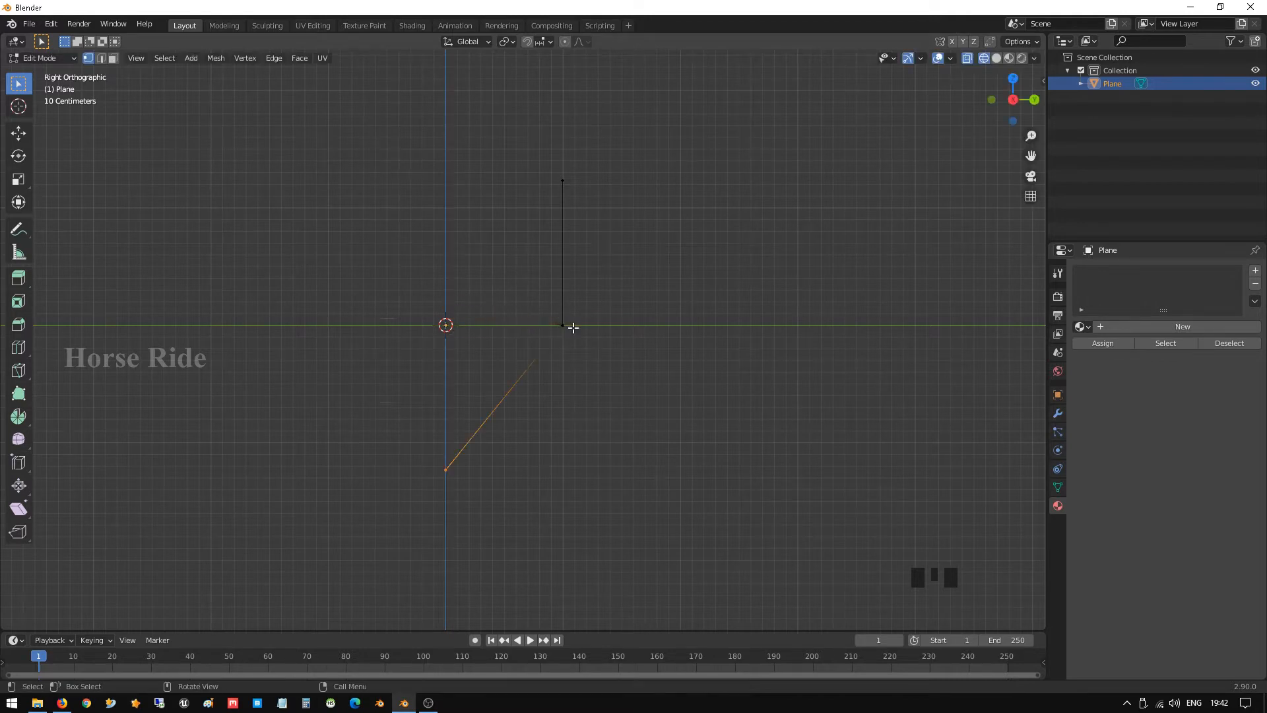
Set snapping to Vertex and move the bottom vertex row up along Z, snapping it to the middle row's height
left_click(545, 41)
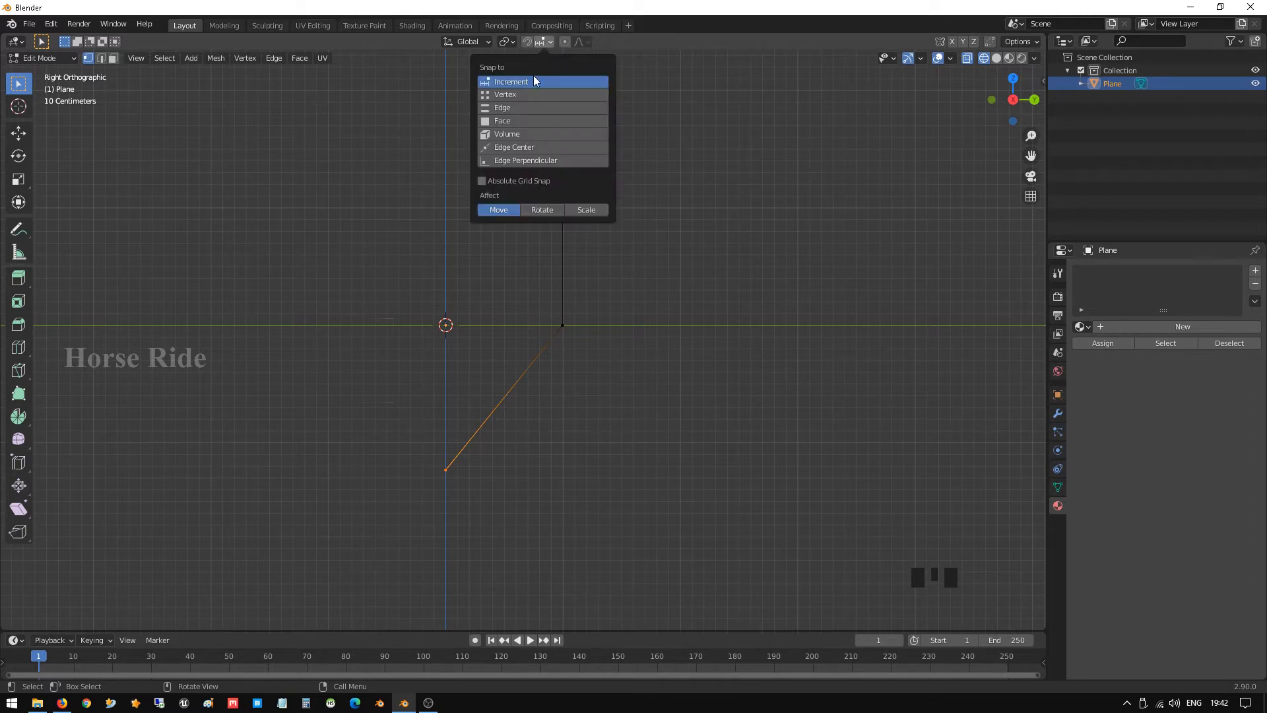
left_click(521, 97)
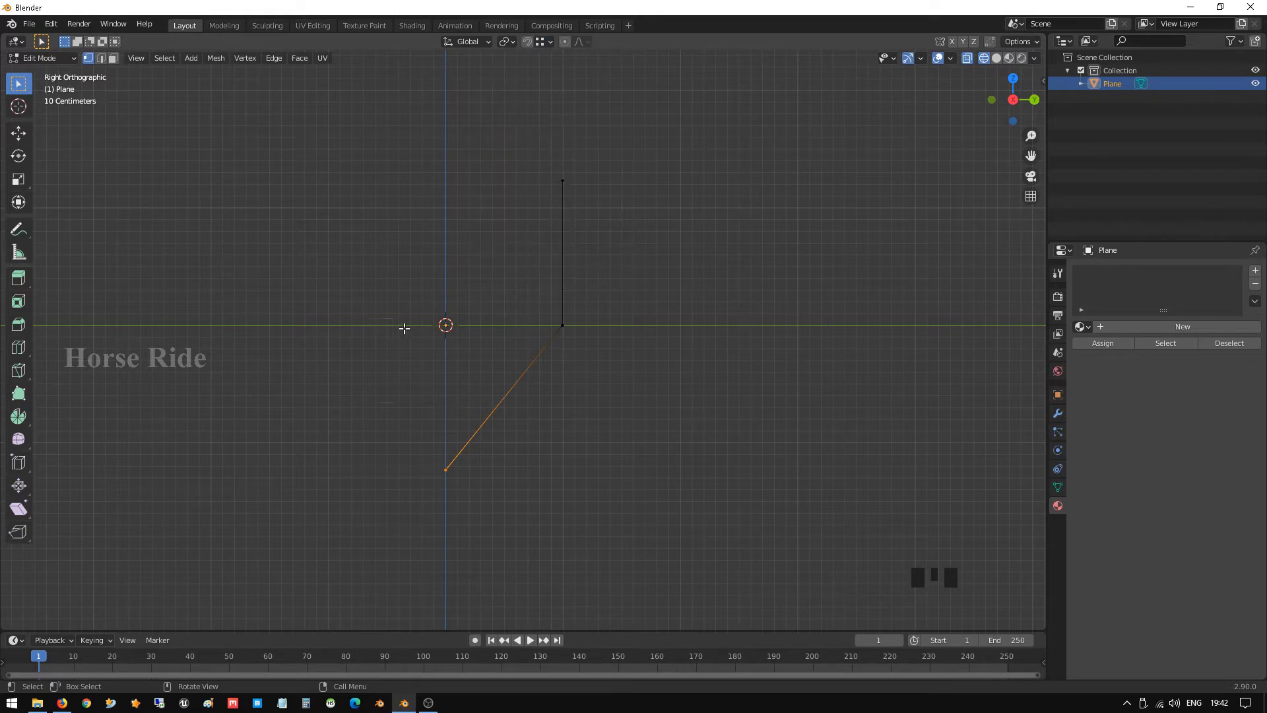
left_click(401, 408)
left_click_drag(388, 406, 507, 518)
key("g")
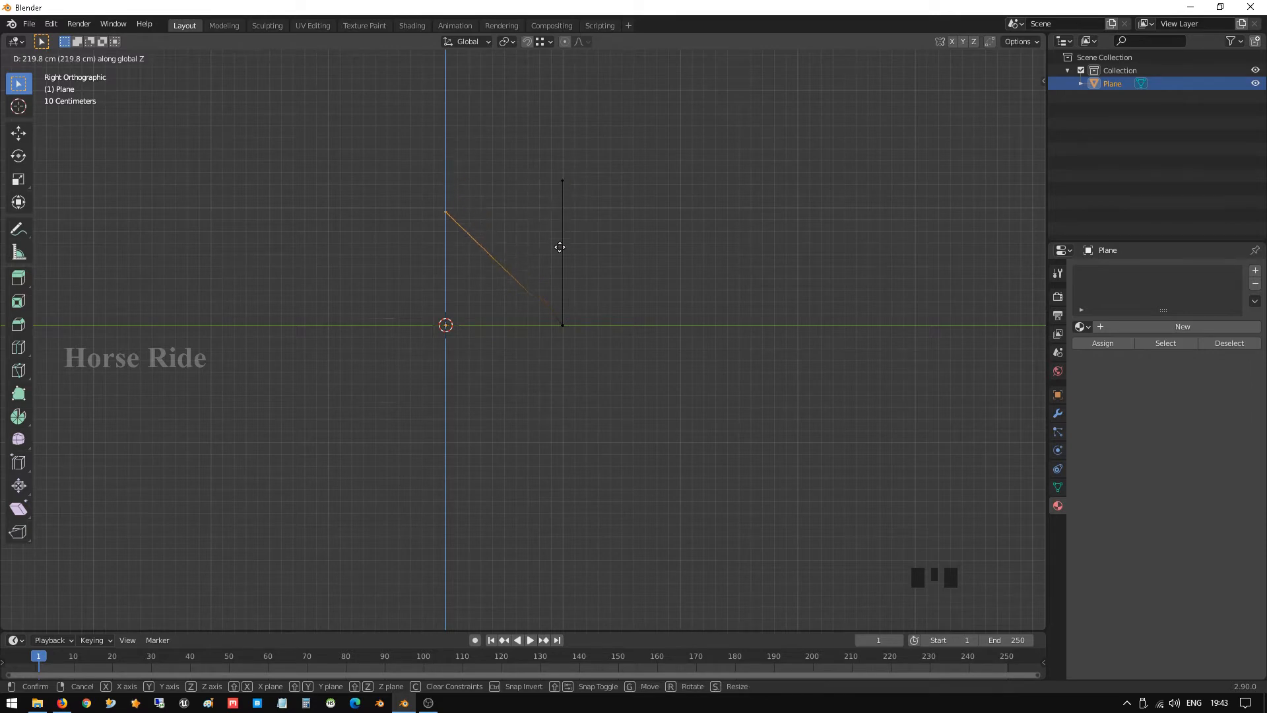
left_click(553, 316)
In Object Mode, narrow the bent plane by scaling it along the X axis to about 0.76
scroll(492, 306, "up", 4)
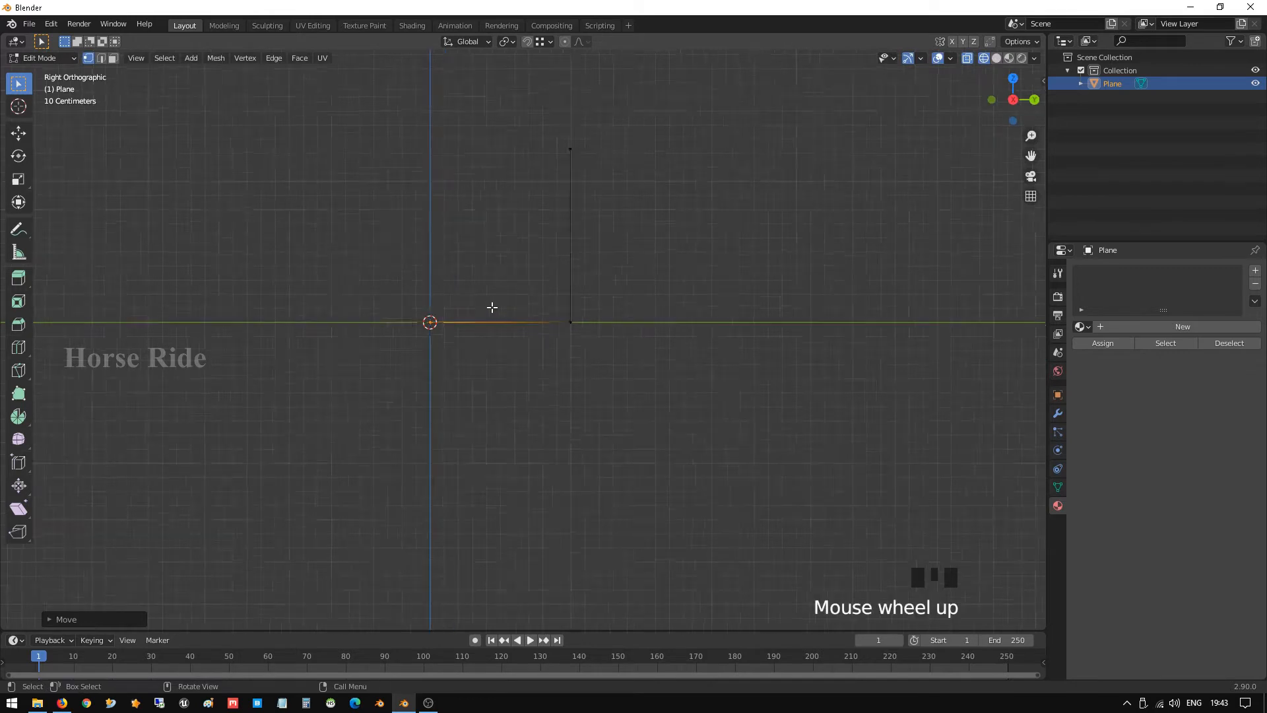
middle_click_drag(492, 306, 463, 319, "shift")
scroll(647, 317, "down", 3)
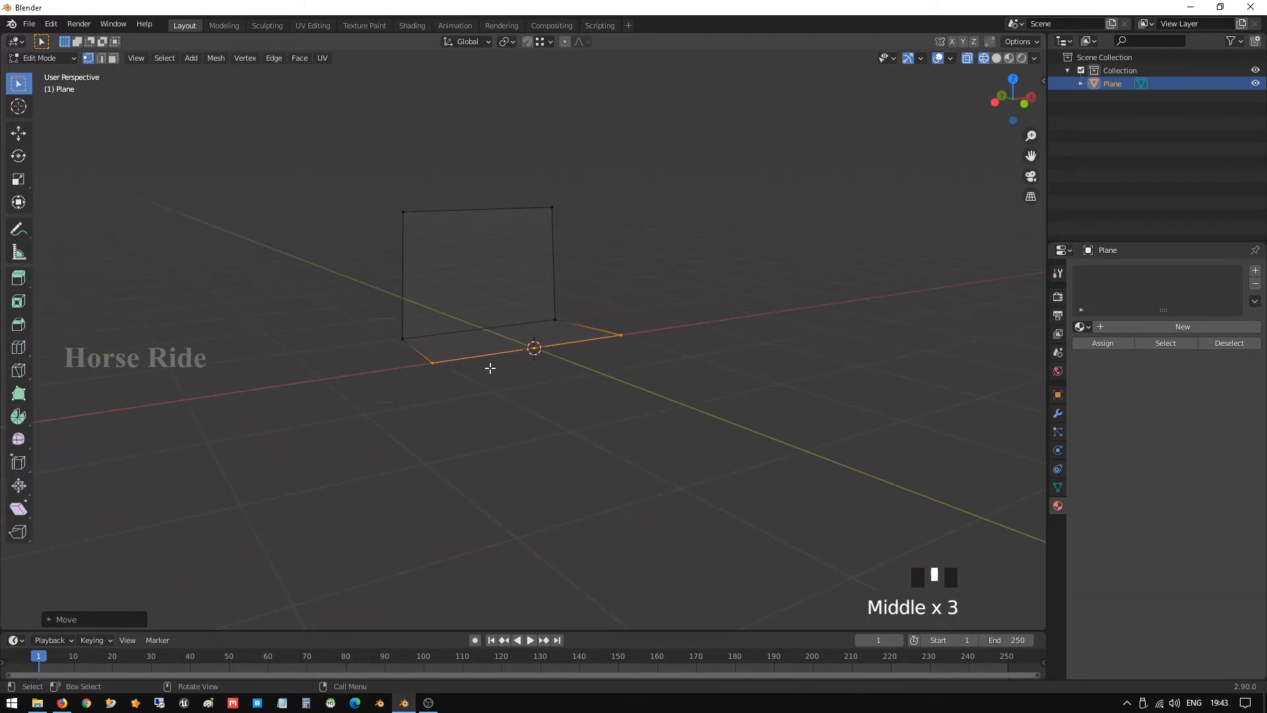
middle_click_drag(476, 370, 450, 365)
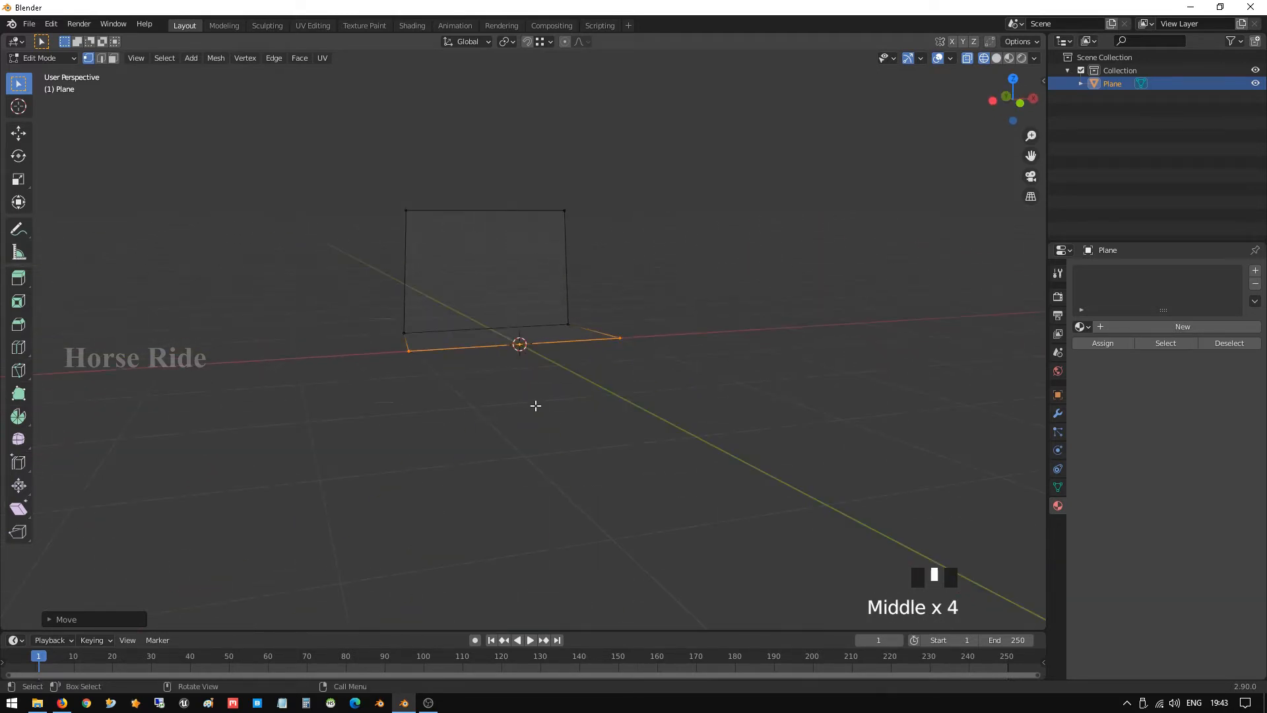
middle_click_drag(553, 395, 510, 417)
key("Tab")
key("s")
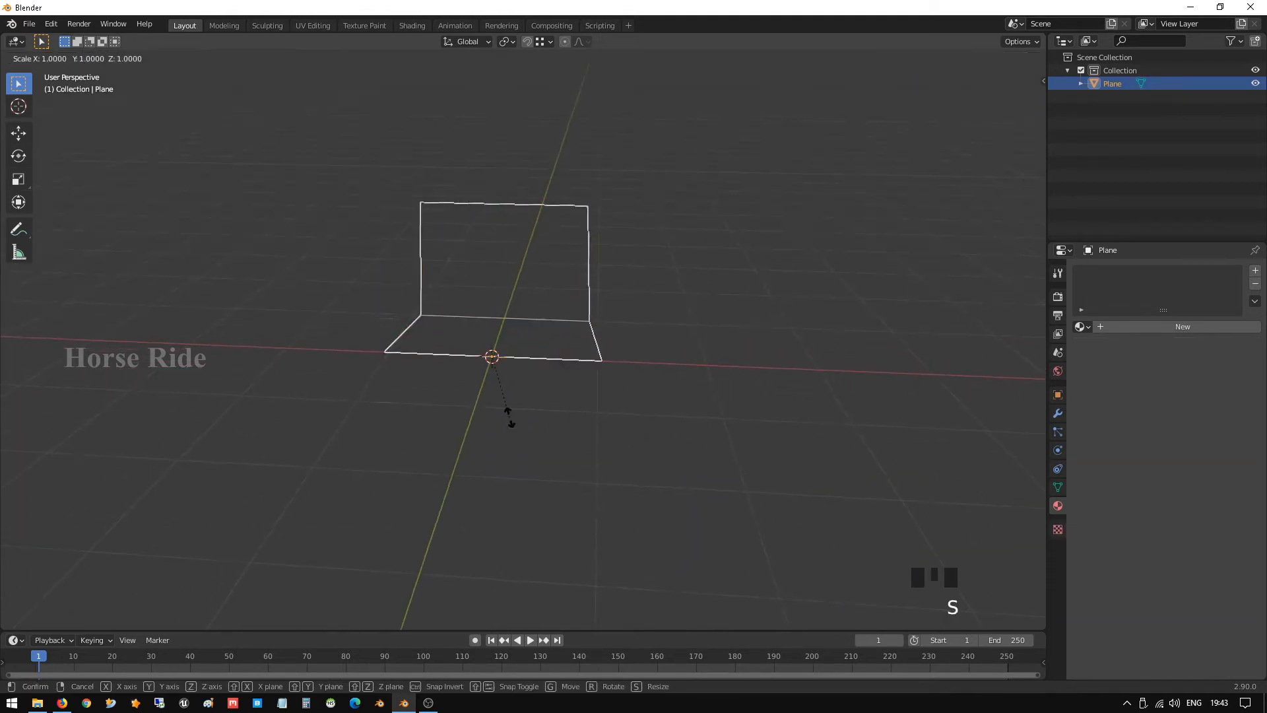
key("x")
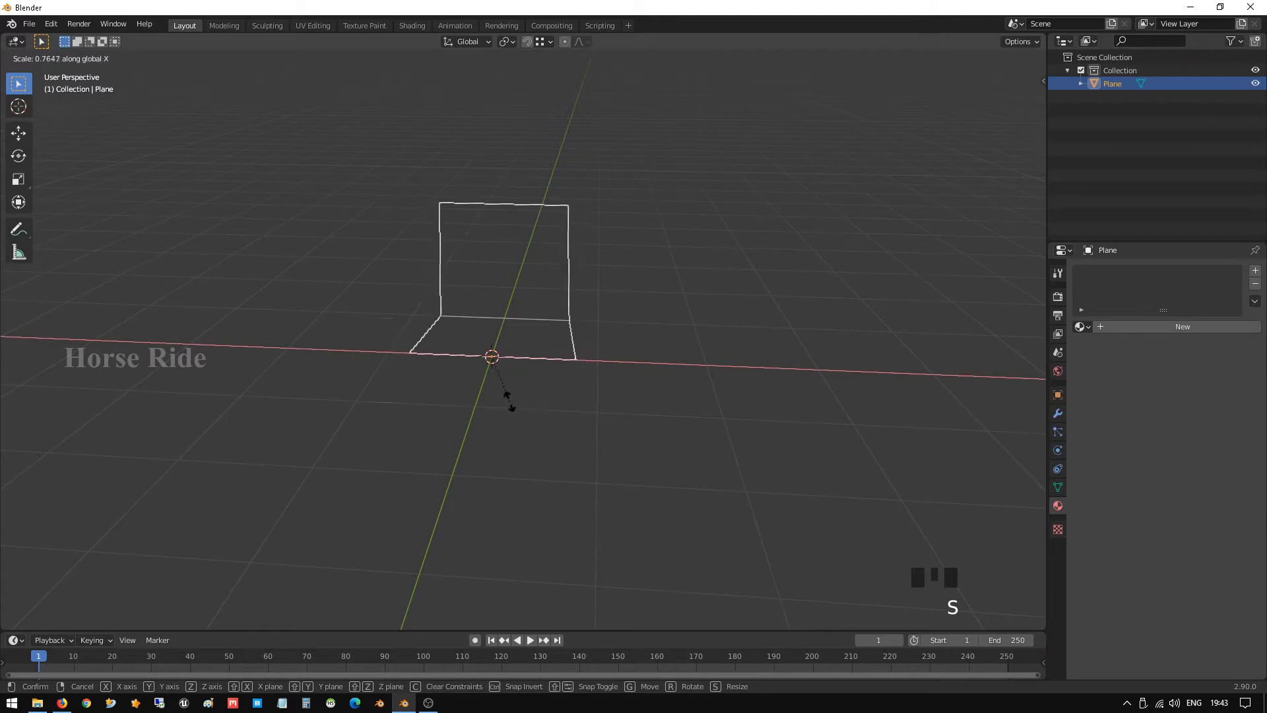
left_click(509, 396)
Display the bent plane in Material Preview shading and examine its shape
middle_click_drag(509, 396, 516, 294)
key("shift+z")
scroll(498, 349, "up", 2)
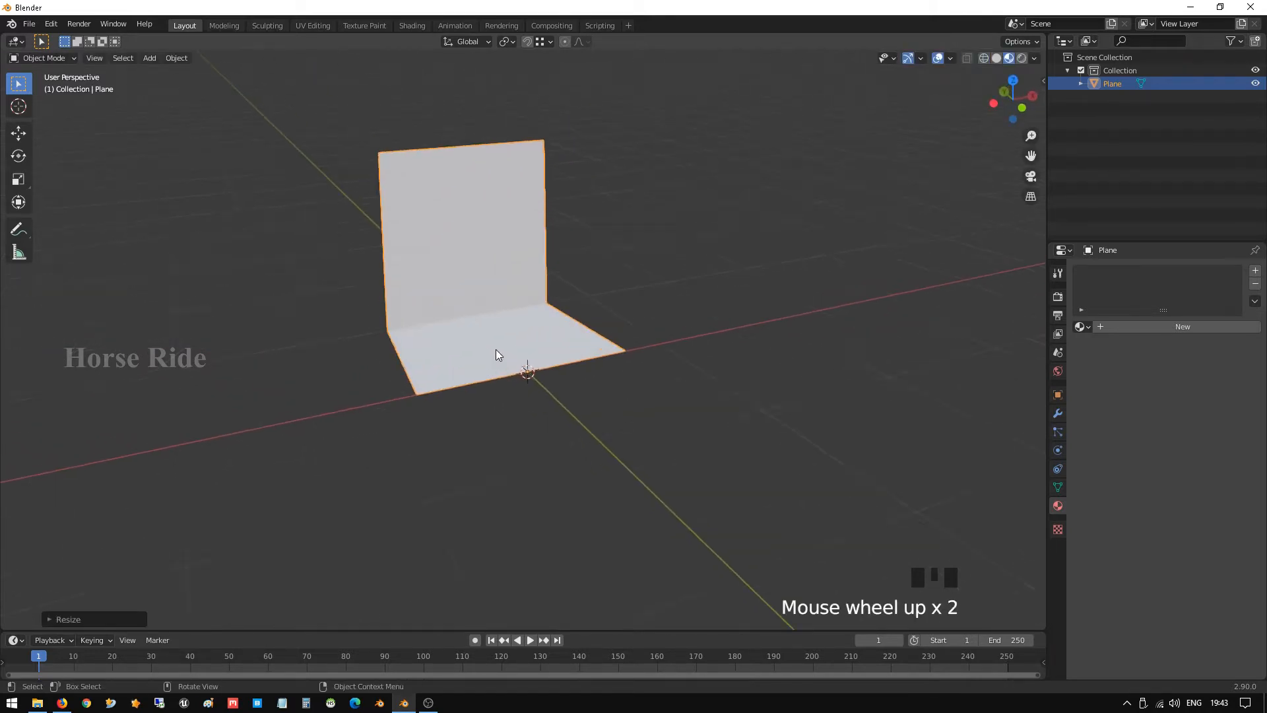
mouse_move(497, 350)
middle_mouse_down()
mouse_move(558, 318)
mouse_move(637, 309)
mouse_move(532, 299)
mouse_move(418, 332)
mouse_move(415, 351)
mouse_move(560, 305)
mouse_move(614, 349)
mouse_move(566, 348)
mouse_move(576, 337)
middle_mouse_up()
scroll(599, 429, "down", 2)
In the wireframe top view in Edit Mode, move the front vertex row about 22 cm along negative Y
key("KP_7")
key("z")
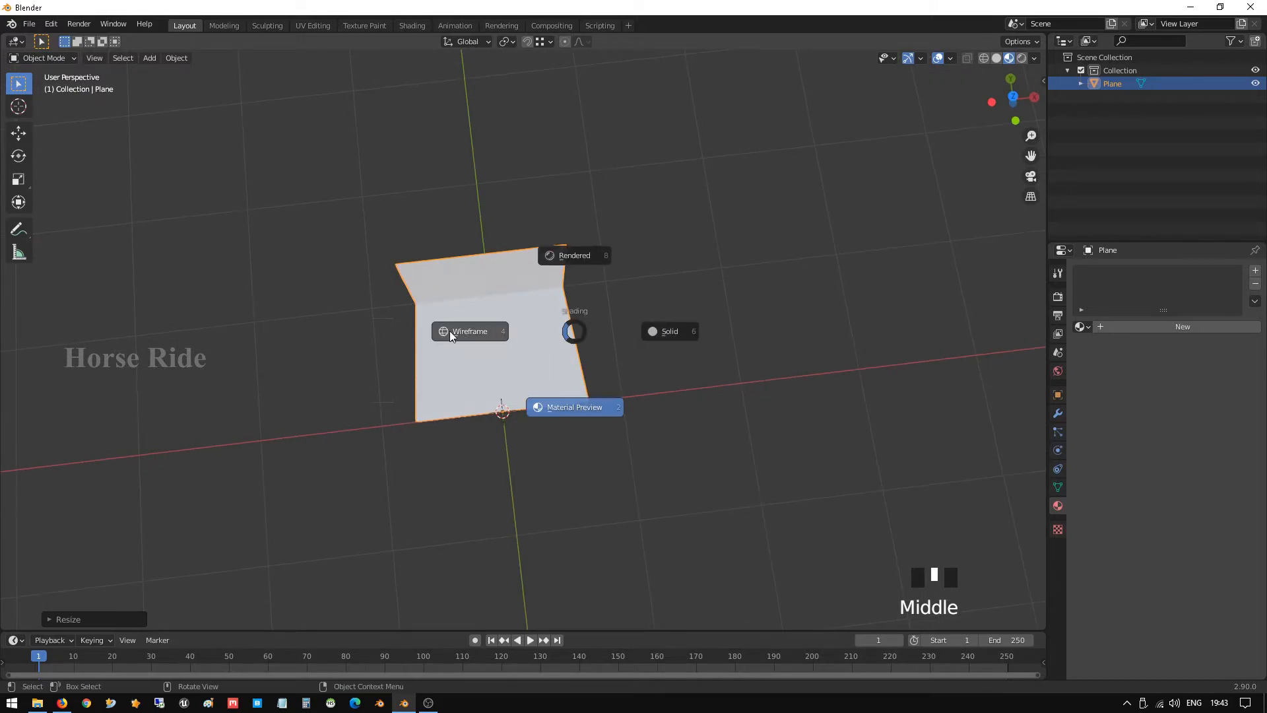
key("Tab")
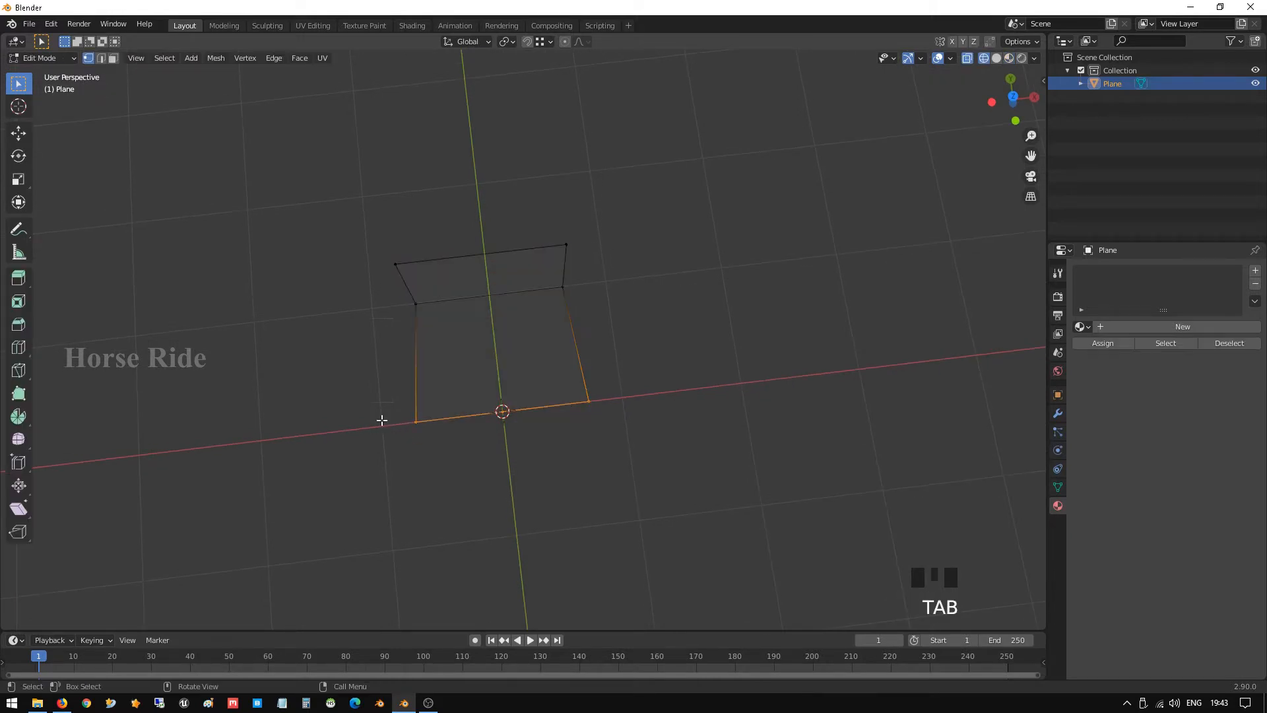
left_click_drag(367, 393, 653, 416)
key("KP_7")
left_click_drag(367, 397, 726, 441)
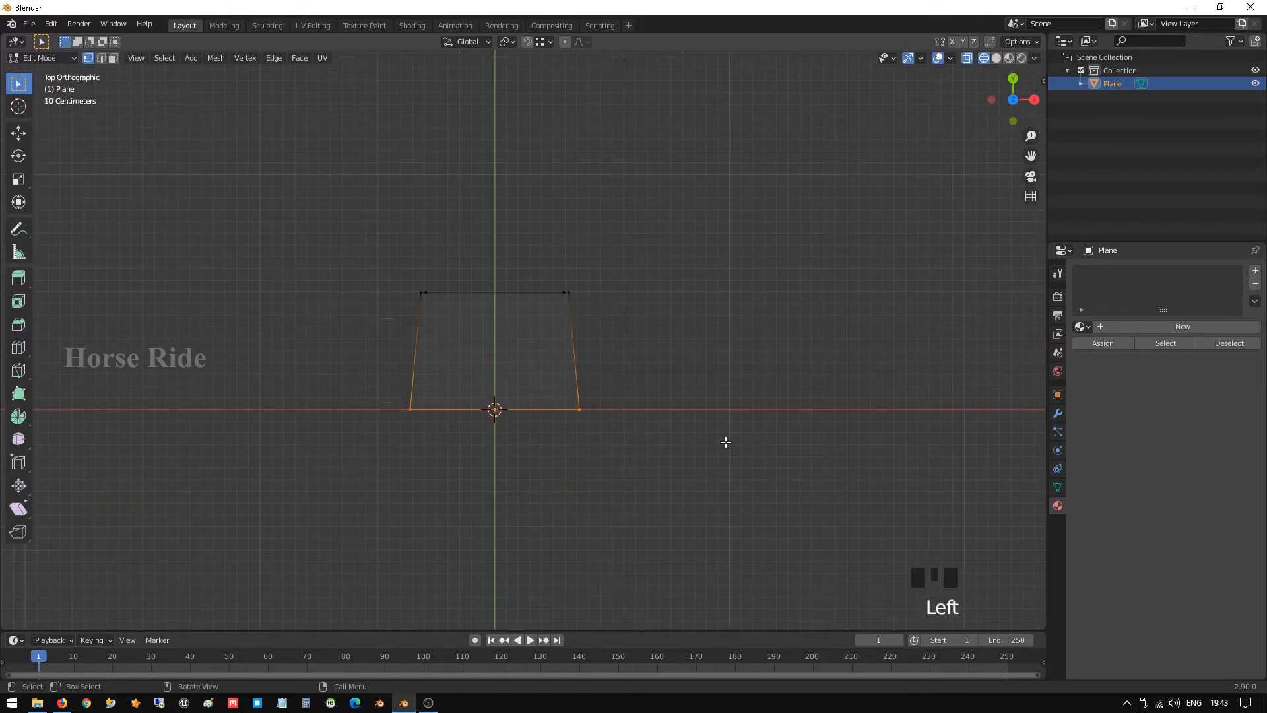
key("g")
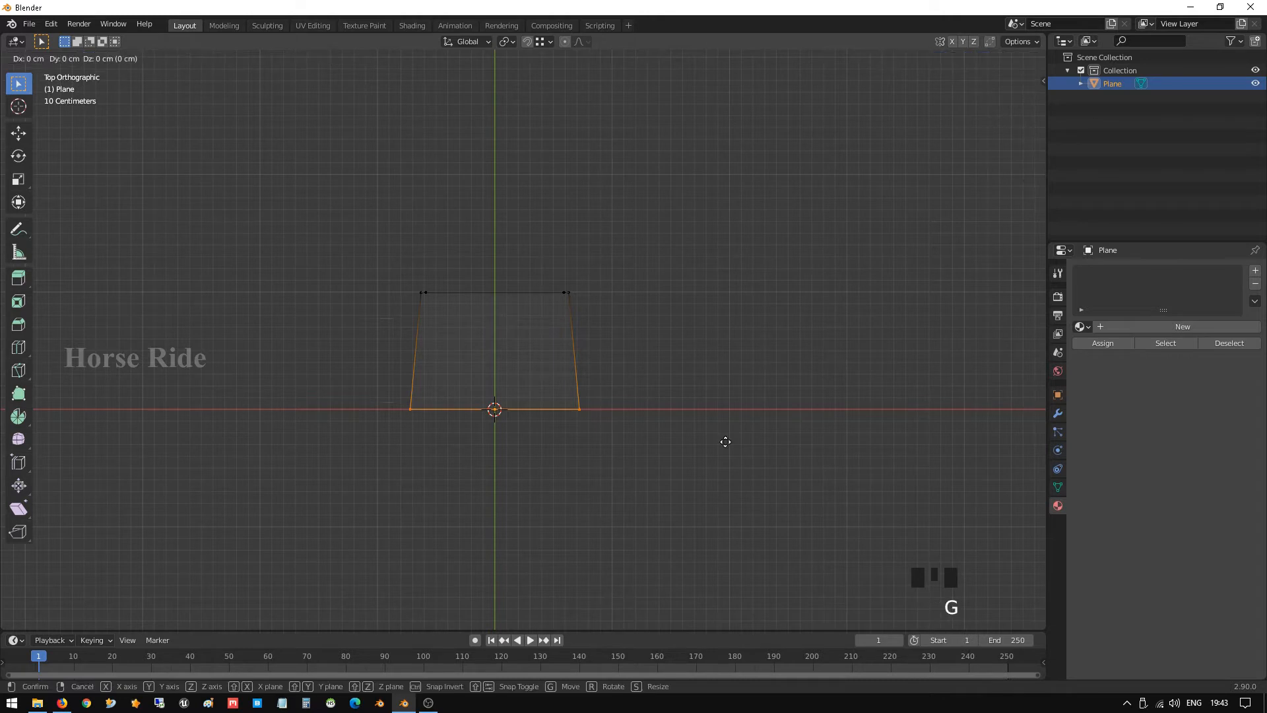
key("y")
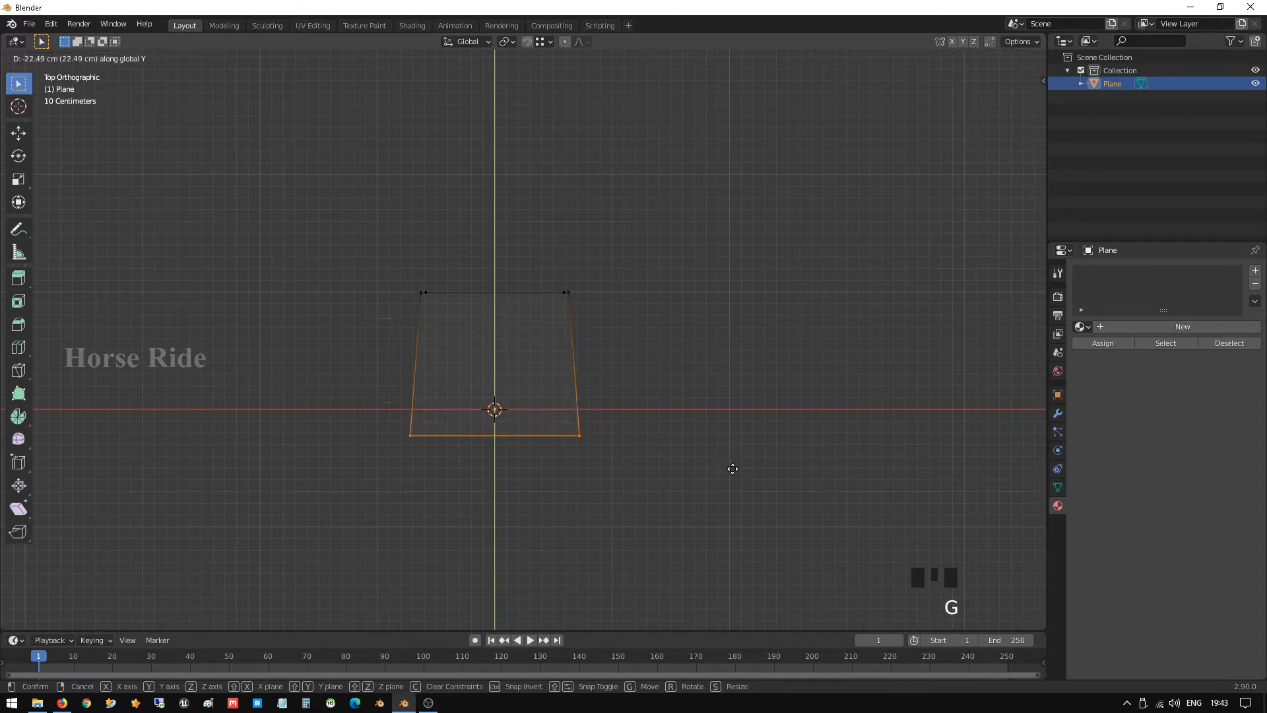
left_click(733, 469)
Return to Object Mode in Material Preview shading and examine the extended seat surface from several angles
mouse_move(632, 378)
middle_mouse_down()
mouse_move(706, 289)
mouse_move(473, 249)
mouse_move(594, 251)
mouse_move(465, 273)
mouse_move(479, 272)
mouse_move(487, 241)
middle_mouse_up()
key("shift+z")
scroll(571, 261, "up", 2)
key("Tab")
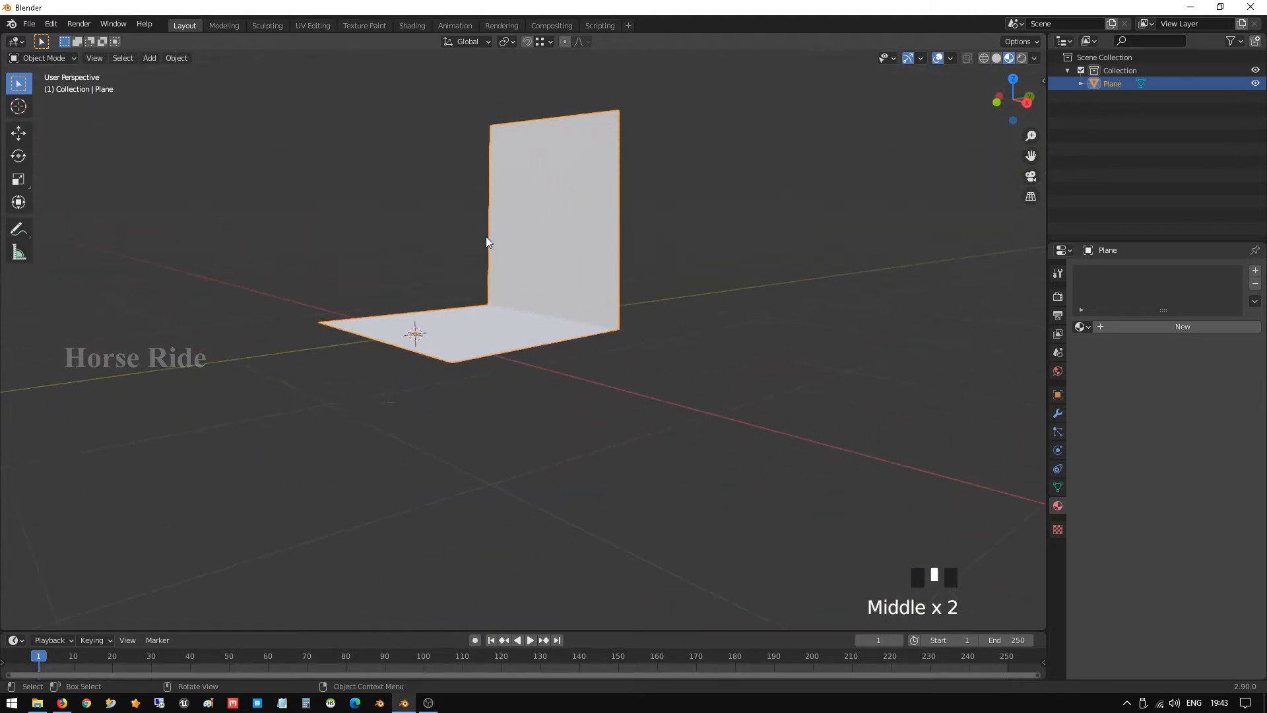
scroll(538, 299, "up", 2)
middle_click_drag(597, 286, 538, 297)
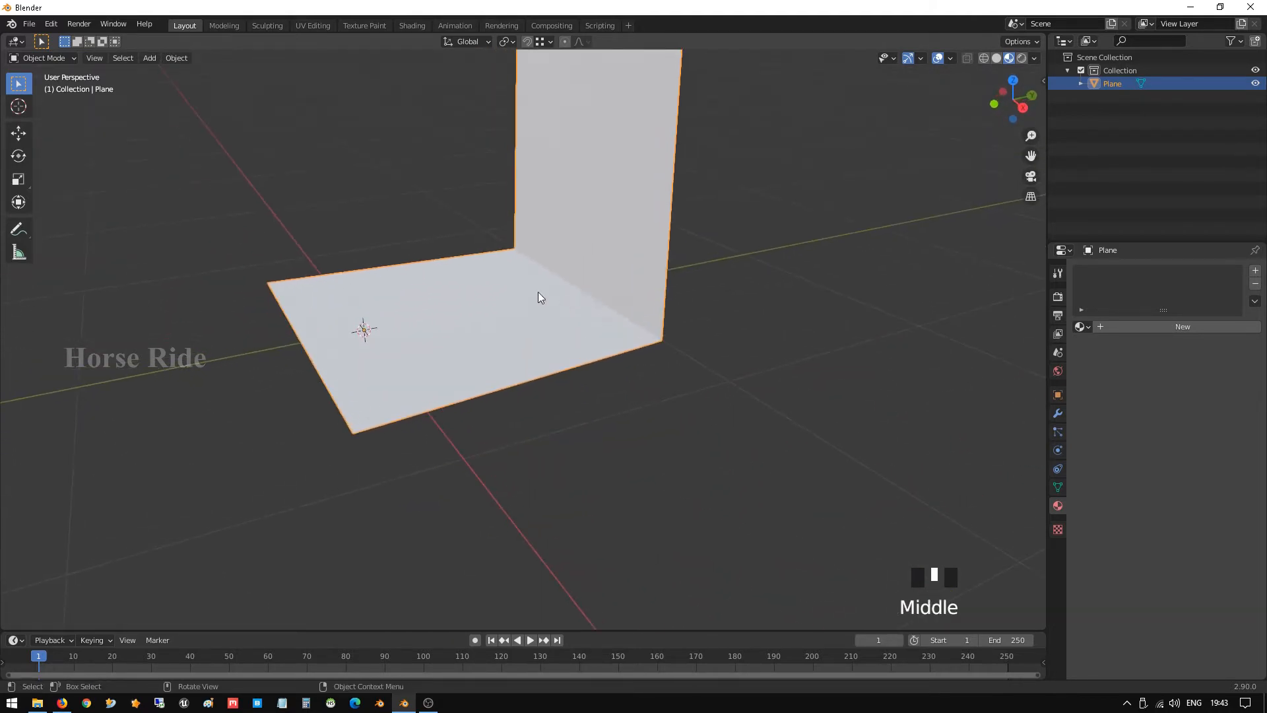
middle_click_drag(321, 305, 557, 271)
scroll(497, 334, "up", 1)
scroll(495, 334, "down", 1)
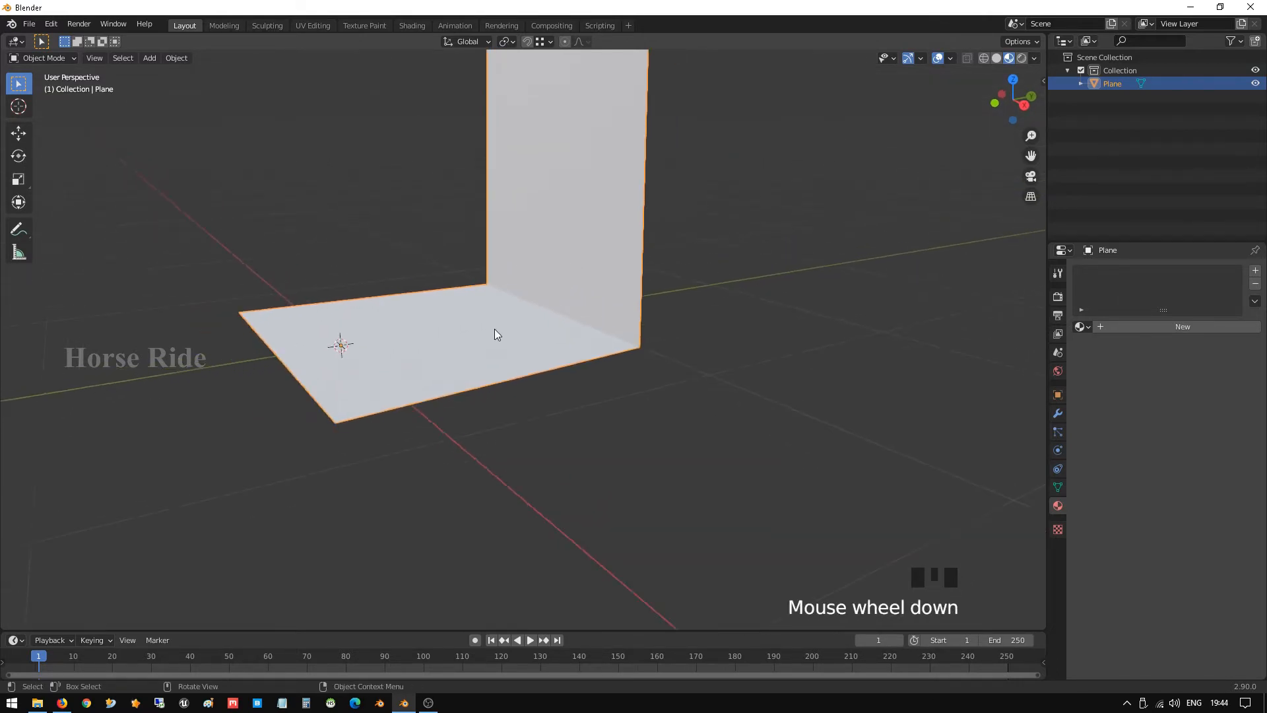
In Edit Mode with solid shading, bevel the edge between the flat and upright faces into a wide curve with five segments
key("Tab")
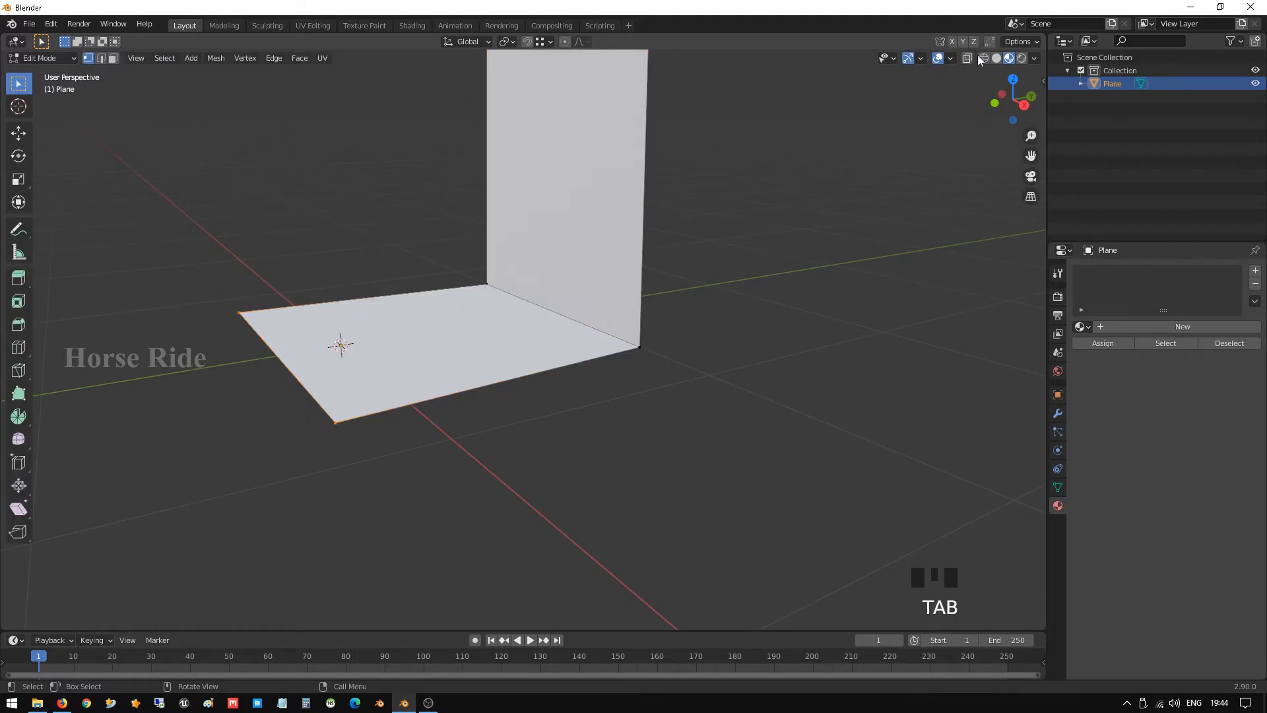
left_click(549, 258)
middle_click_drag(515, 259, 555, 311, "shift")
key("2")
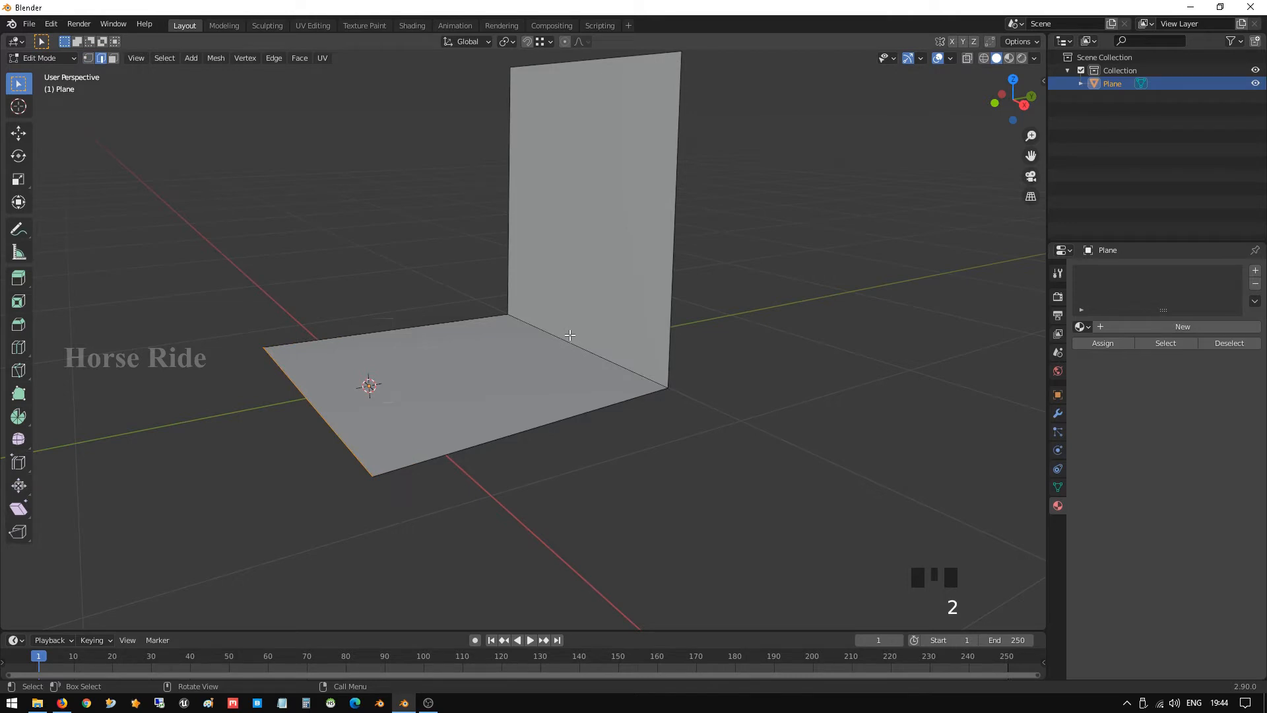
left_click(565, 335)
middle_click_drag(564, 335, 609, 338)
key("ctrl+b")
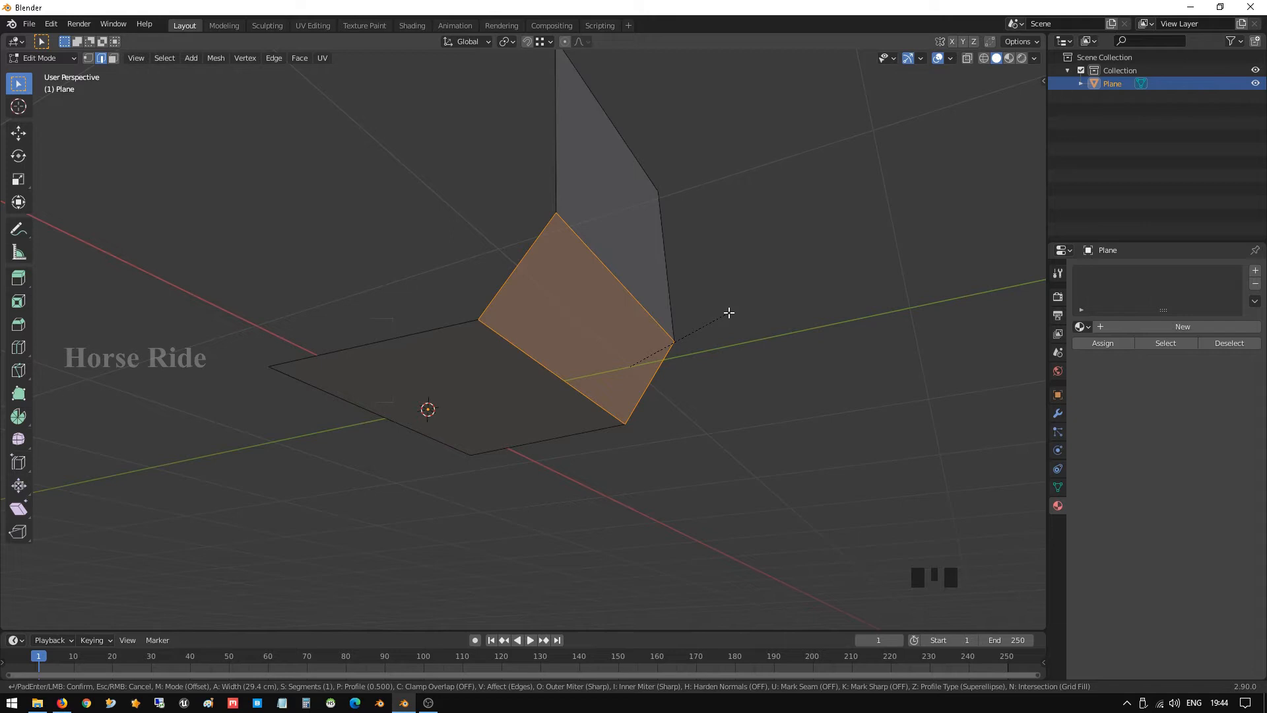
scroll(728, 313, "up", 3)
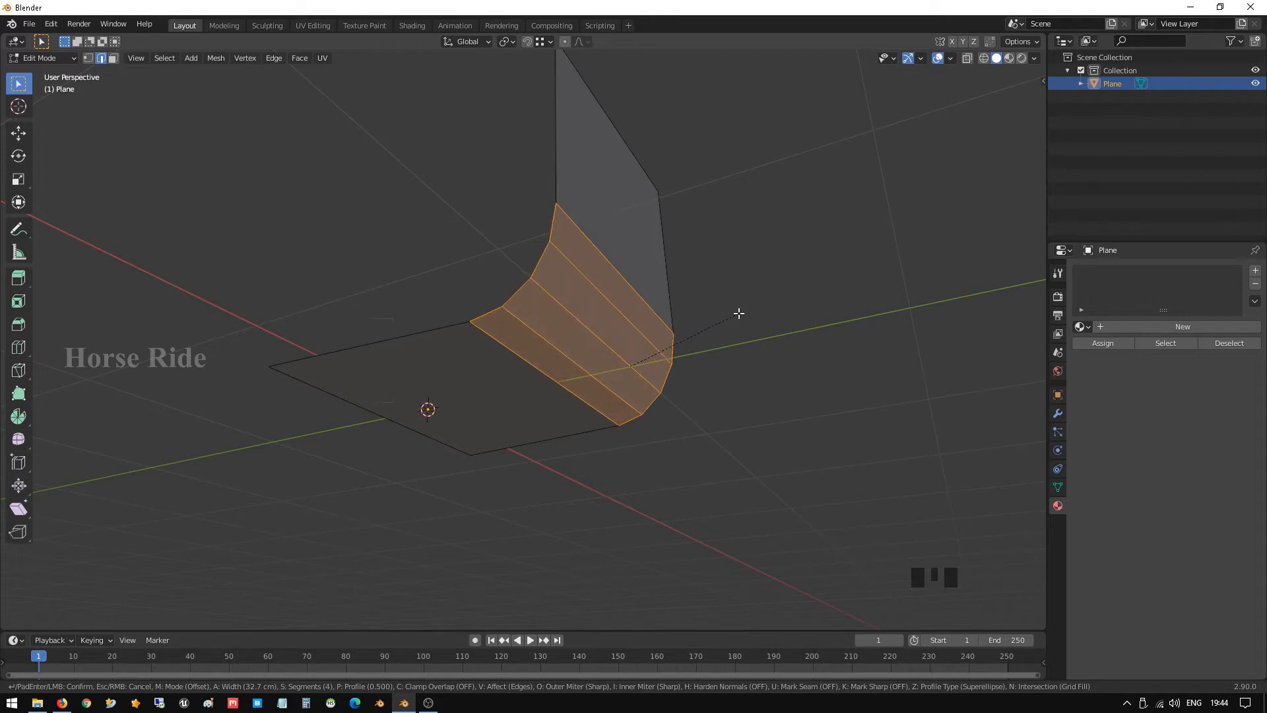
left_click(778, 289)
Return to Object Mode and apply Shade Smooth to the curved plane
middle_click_drag(590, 243, 516, 294)
scroll(610, 296, "up", 2)
scroll(511, 315, "down", 2)
key("Tab")
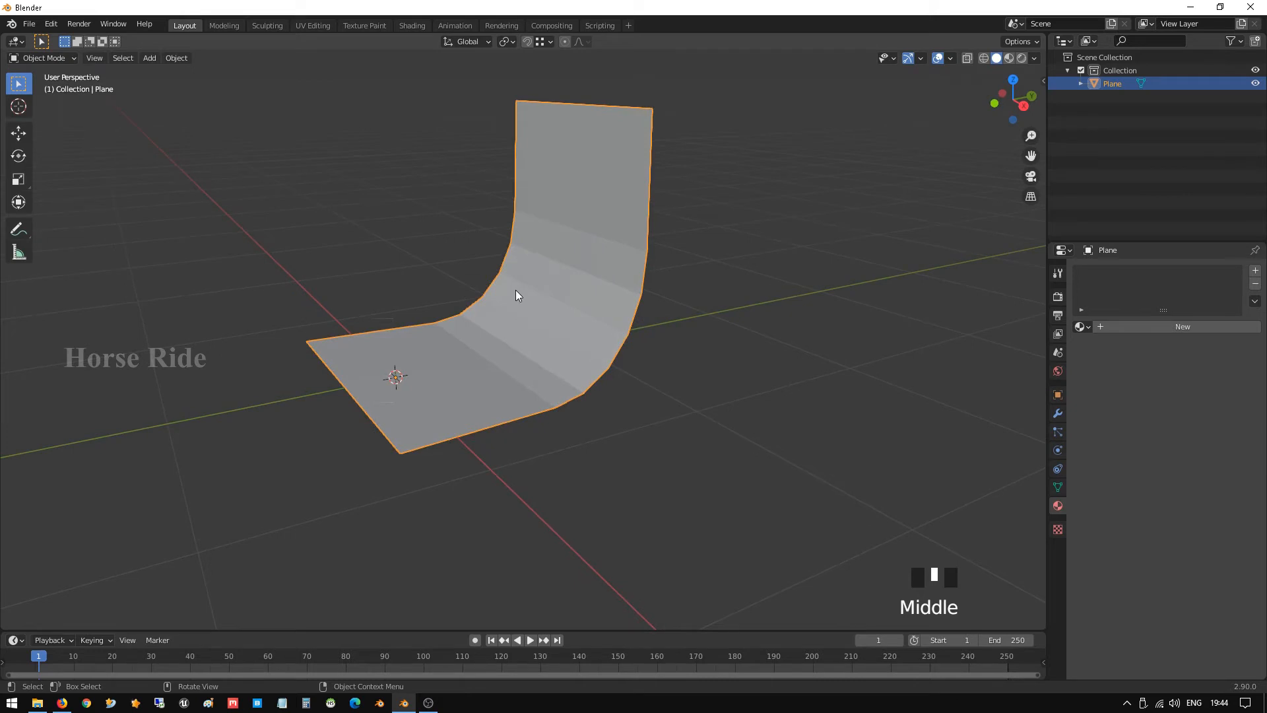
scroll(546, 342, "up", 2)
middle_click_drag(546, 343, 553, 285)
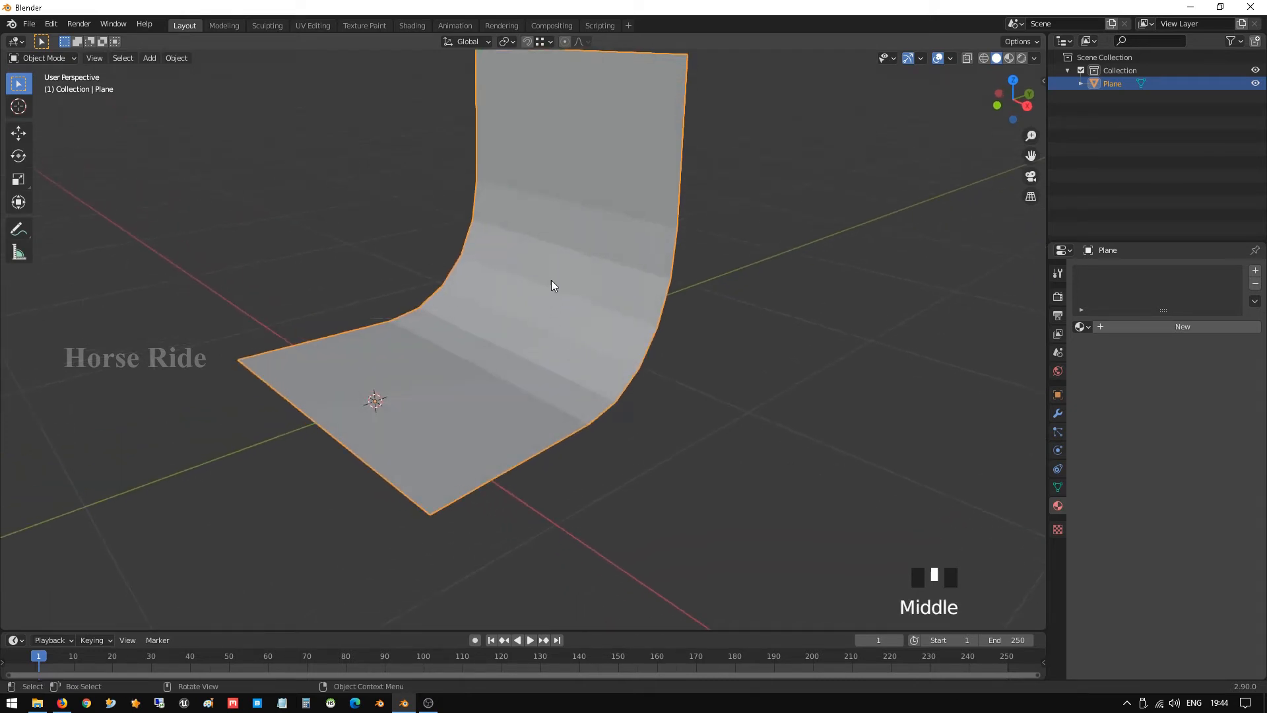
right_click(553, 279)
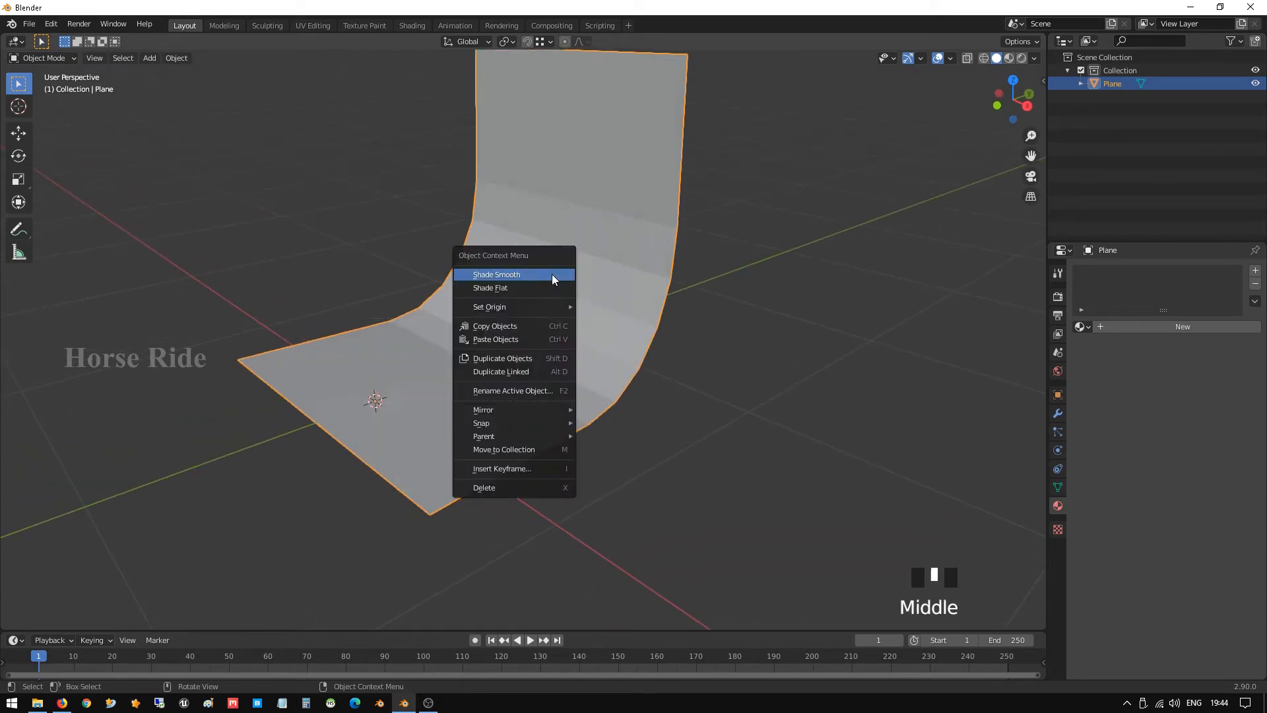
right_click(552, 275)
middle_click_drag(552, 280, 441, 251)
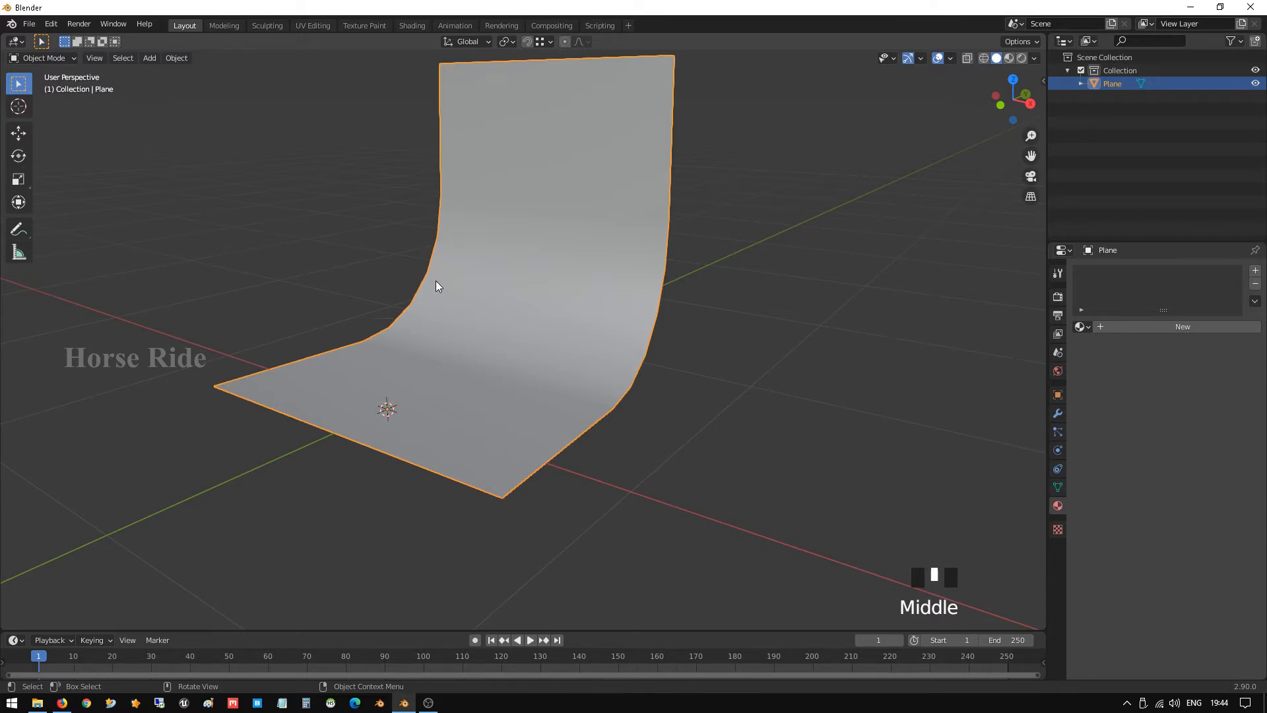
Enable Auto Smooth at 30° in the mesh's normals settings
left_click(1058, 486)
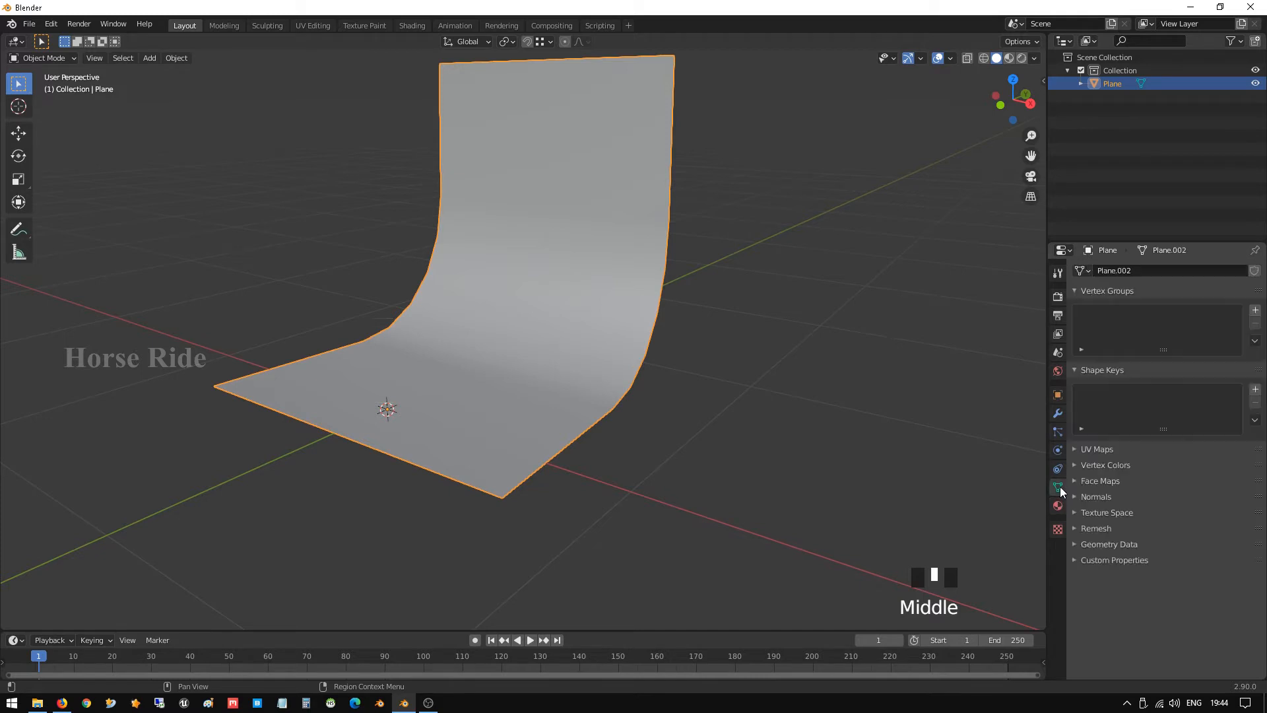
left_click(1075, 497)
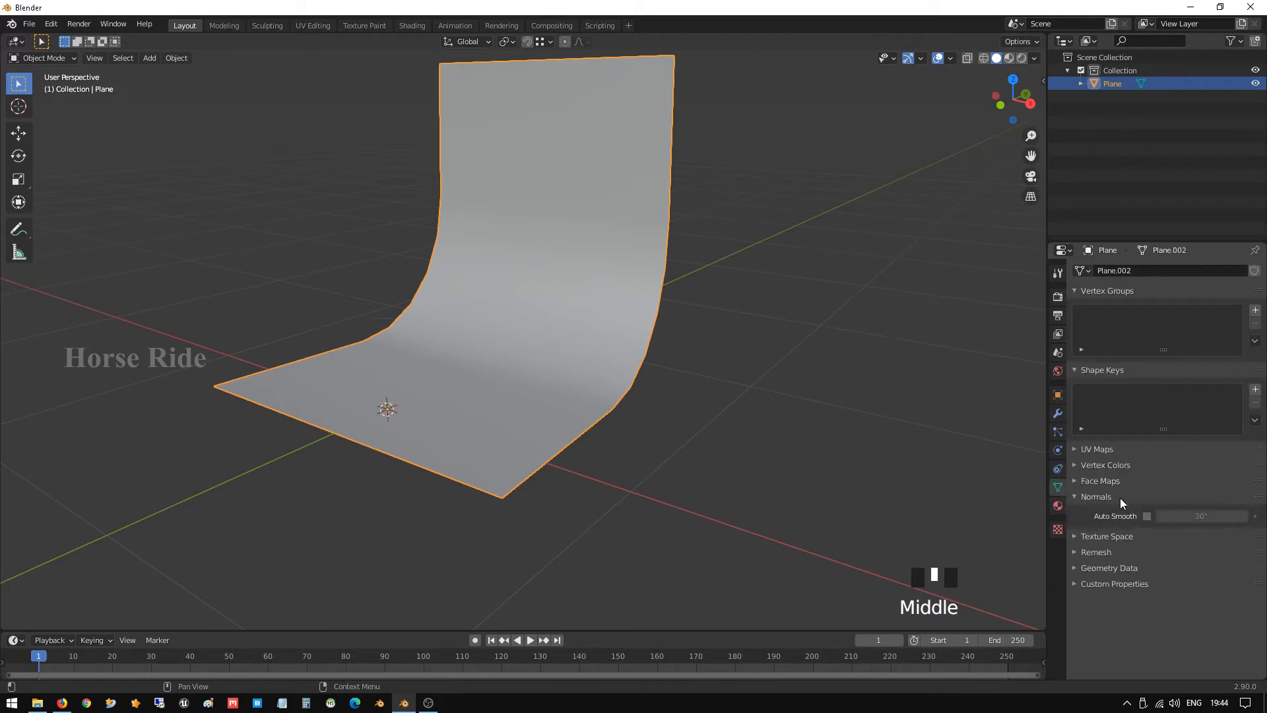
left_click(1147, 515)
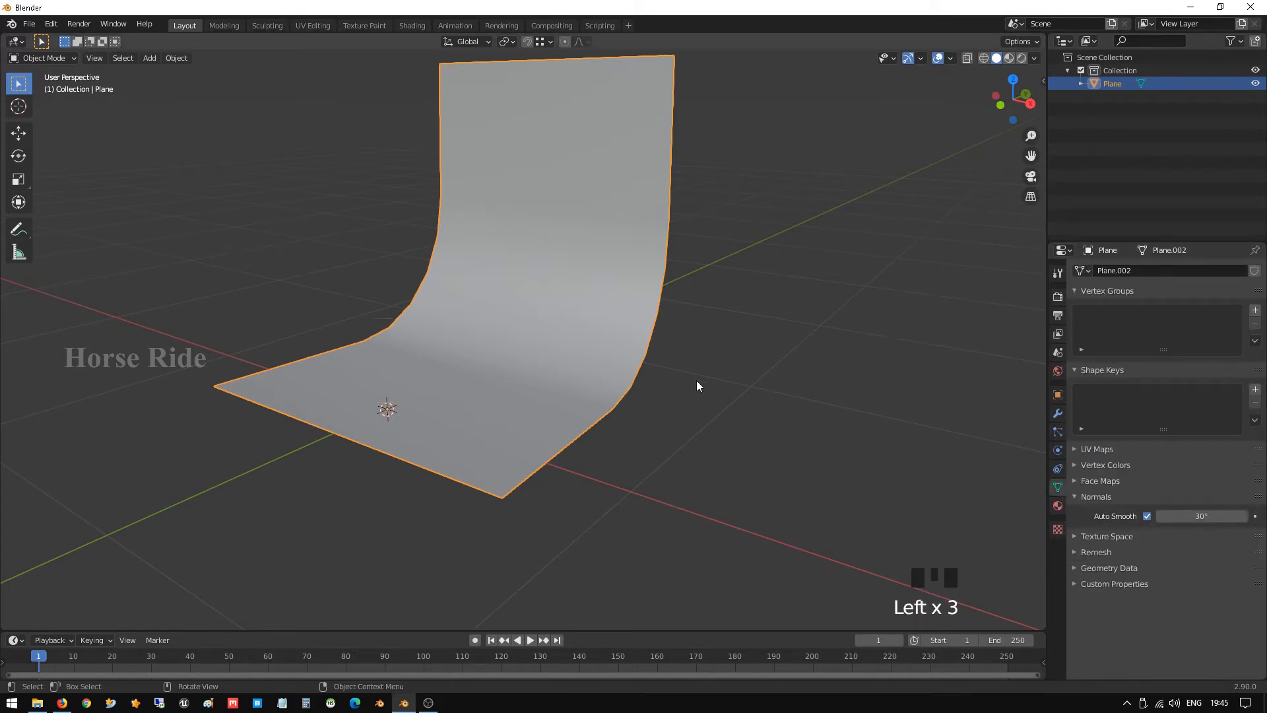
Add a Solidify modifier to the curved plane
middle_click_drag(611, 310, 631, 376)
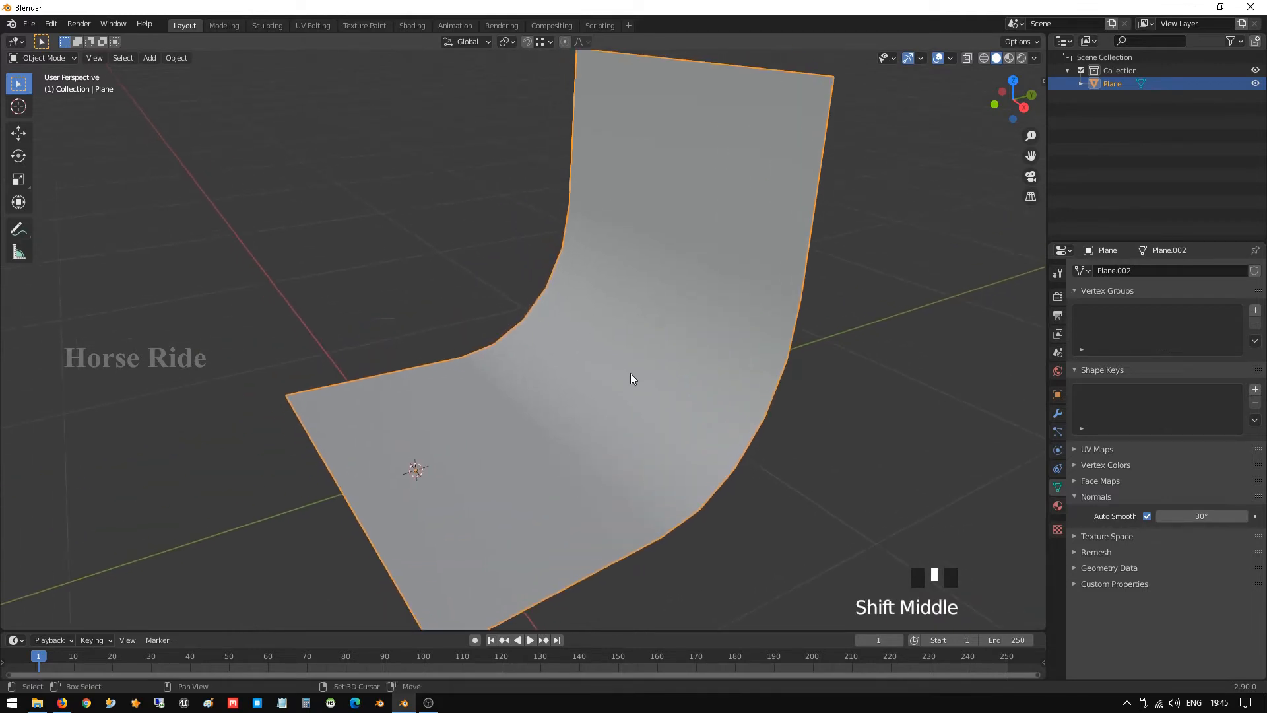
scroll(629, 372, "down", 1)
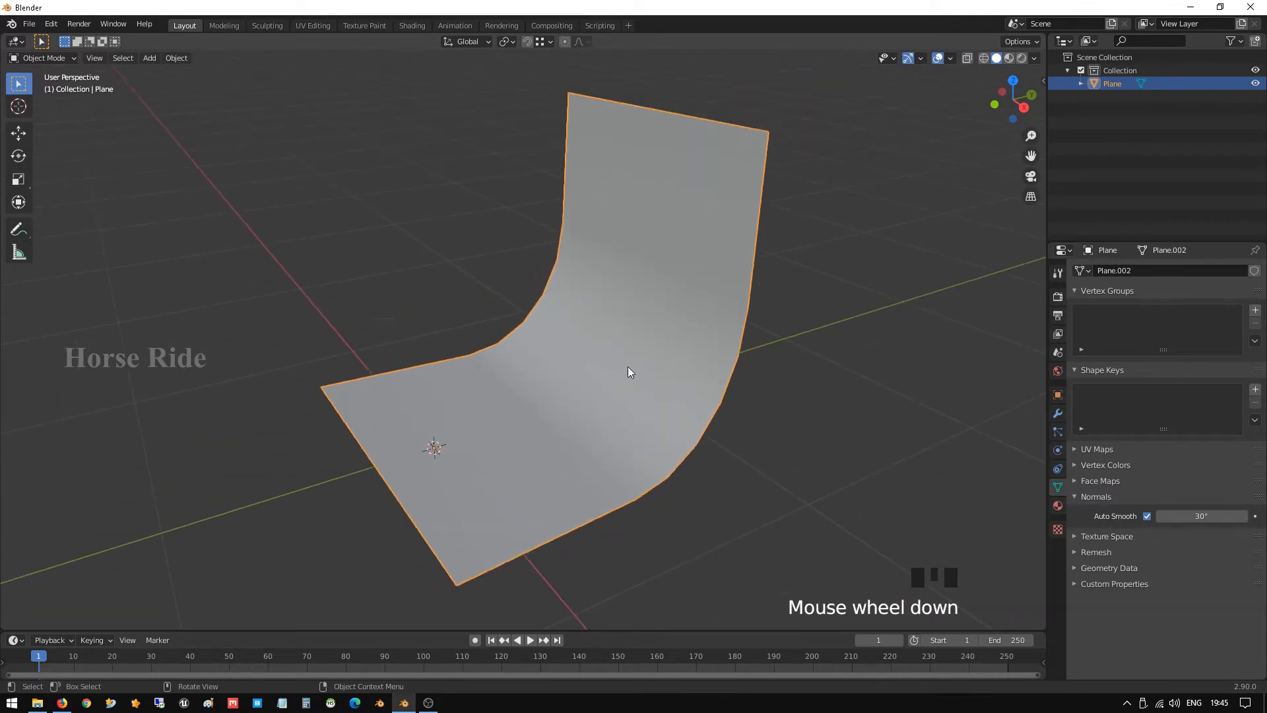
left_click(1056, 415)
left_click(1115, 272)
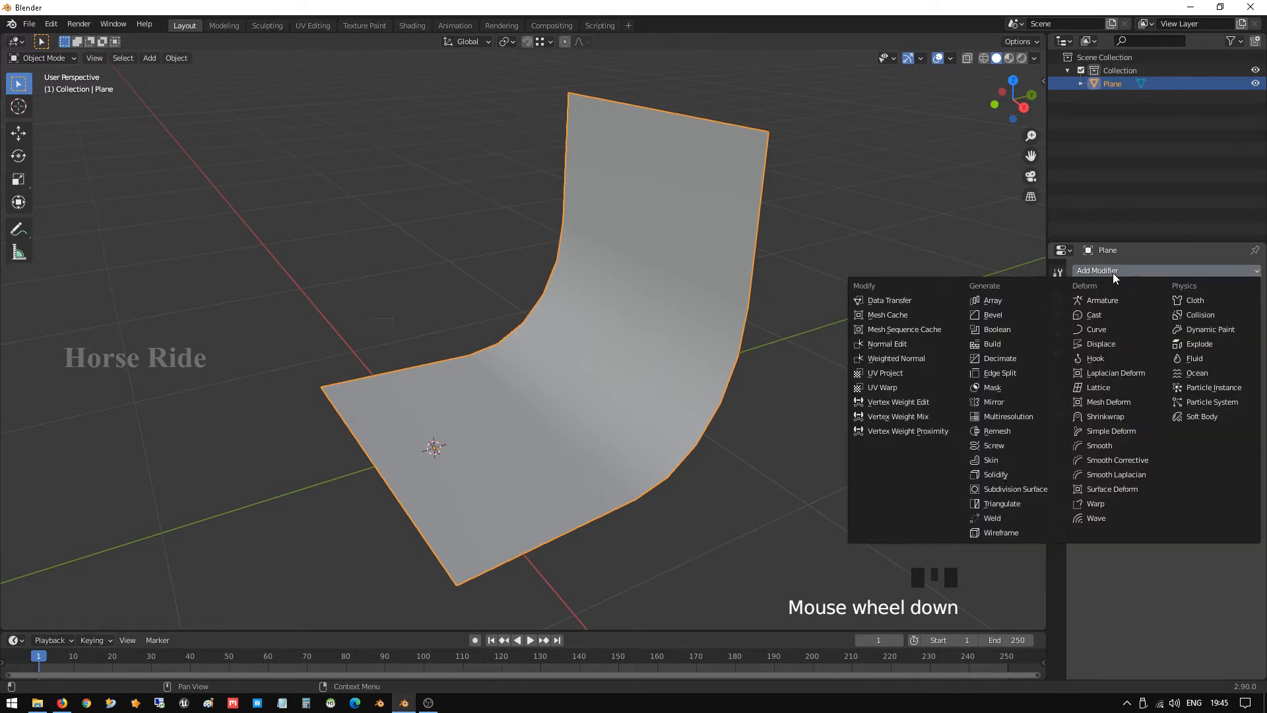
left_click(1007, 472)
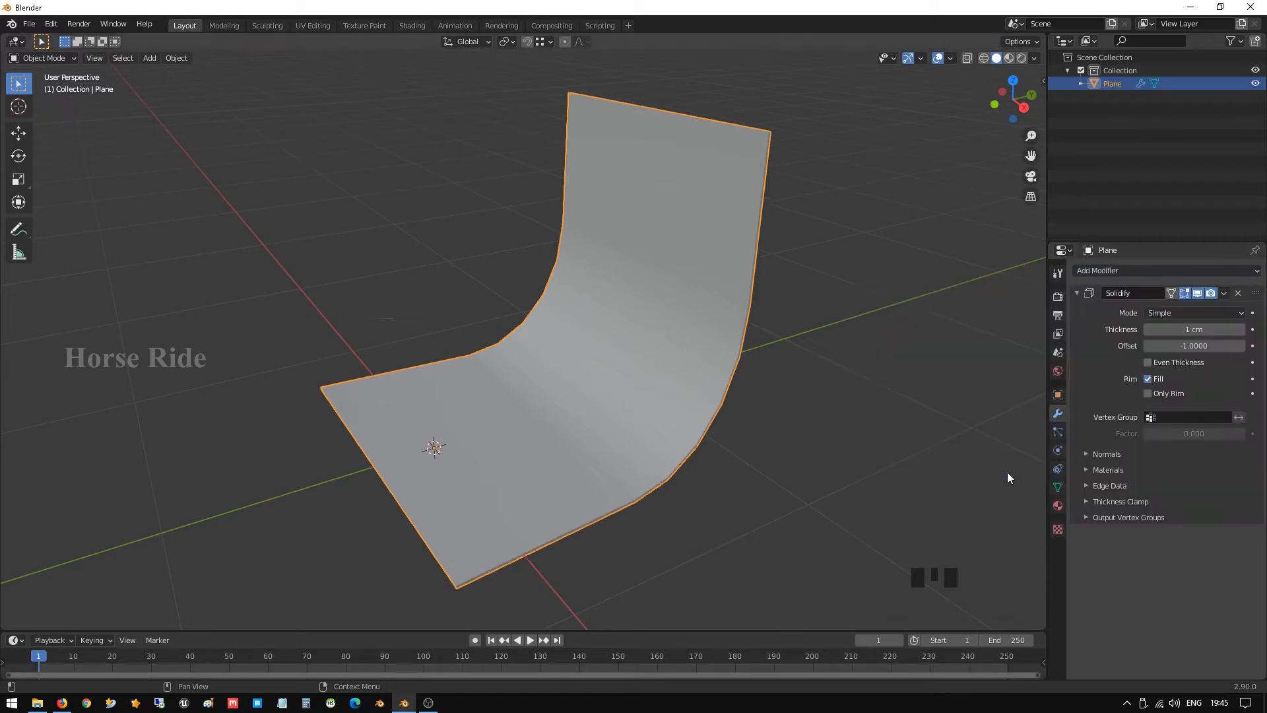
Examine the Solidify modifier's Normals, Materials, Edge Data, Thickness Clamp and Output Vertex Groups settings
scroll(719, 264, "up", 2)
middle_click_drag(869, 219, 719, 311)
scroll(719, 312, "up", 3)
middle_click_drag(831, 302, 774, 327, "shift")
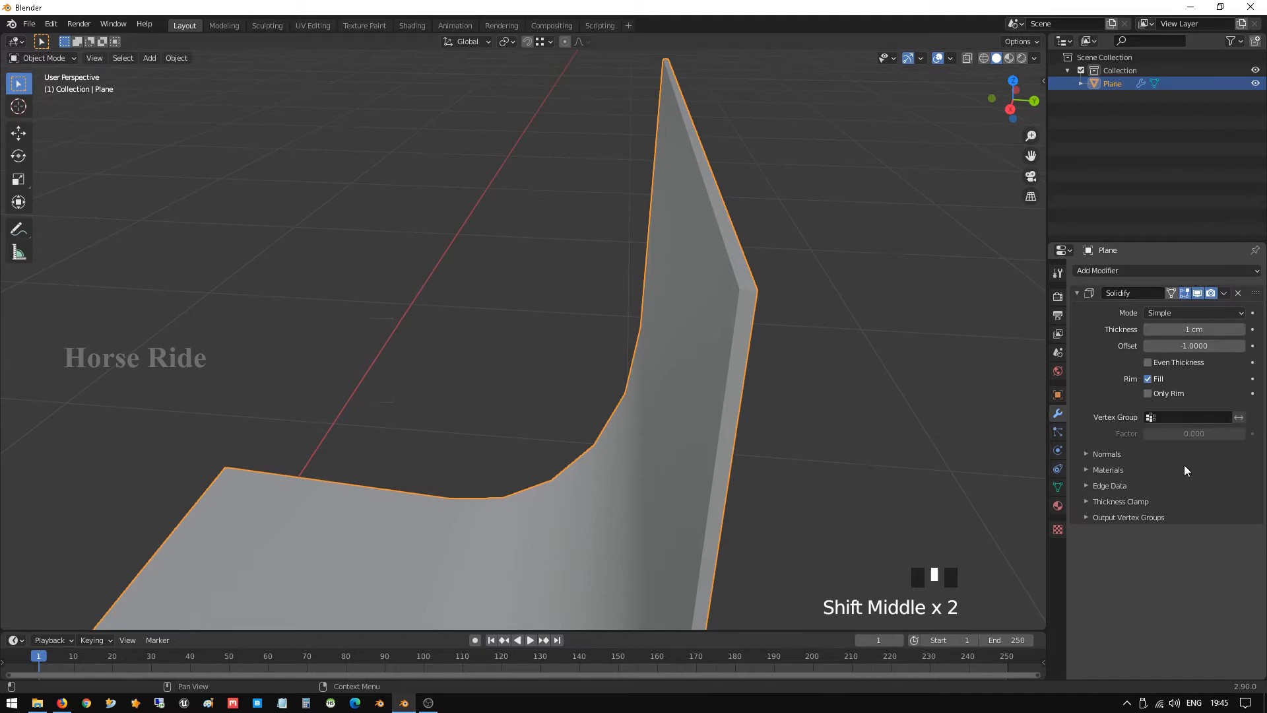
left_click(1084, 457)
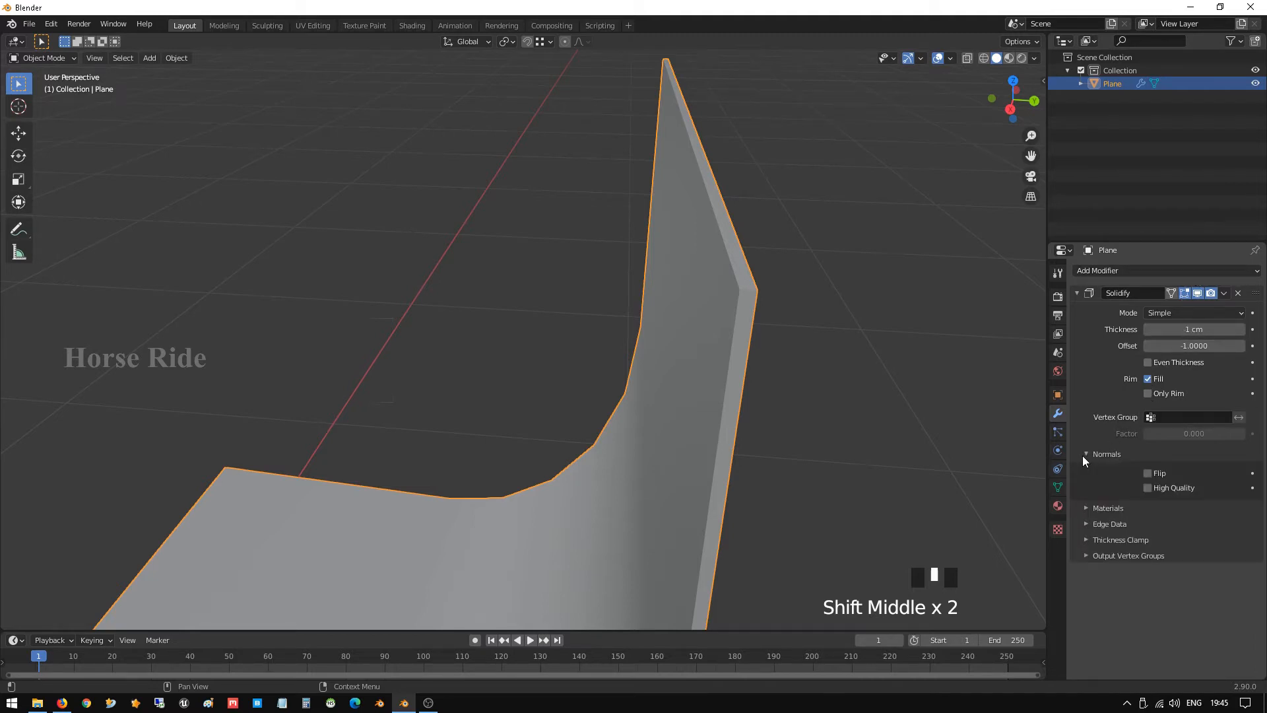
left_click(1086, 510)
left_click(1086, 564)
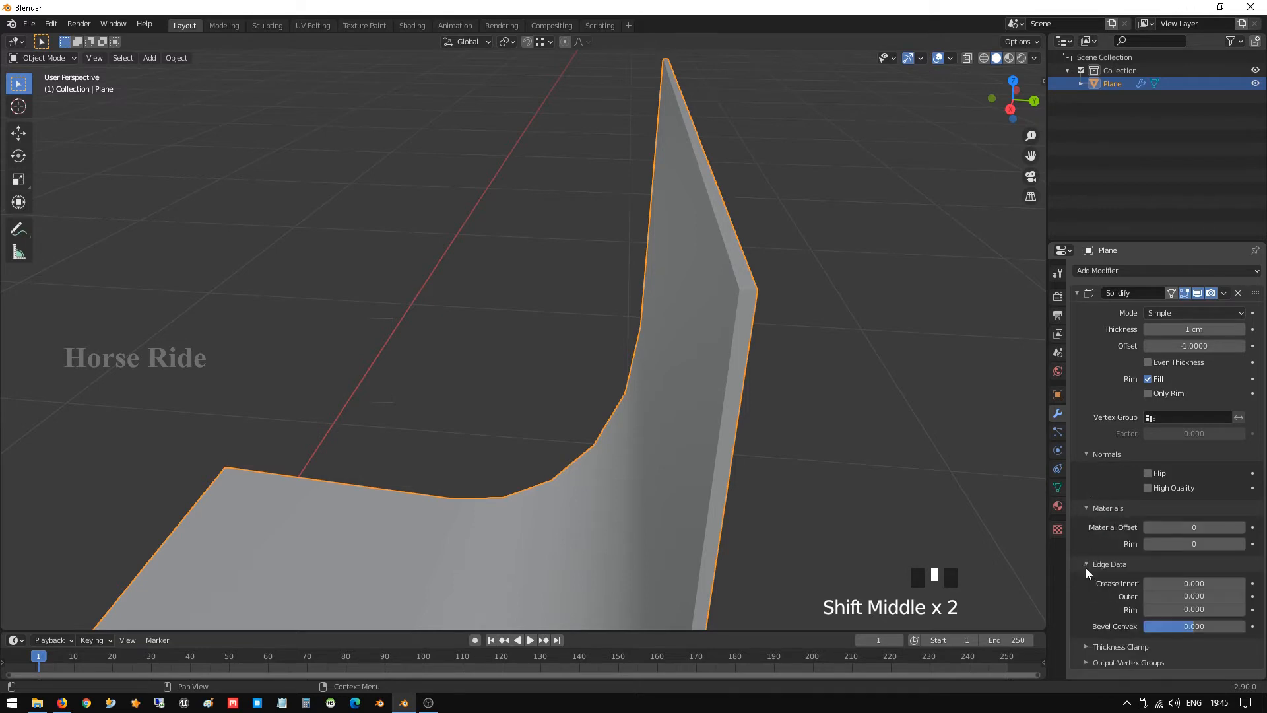
left_click(1085, 647)
scroll(1106, 552, "down", 2)
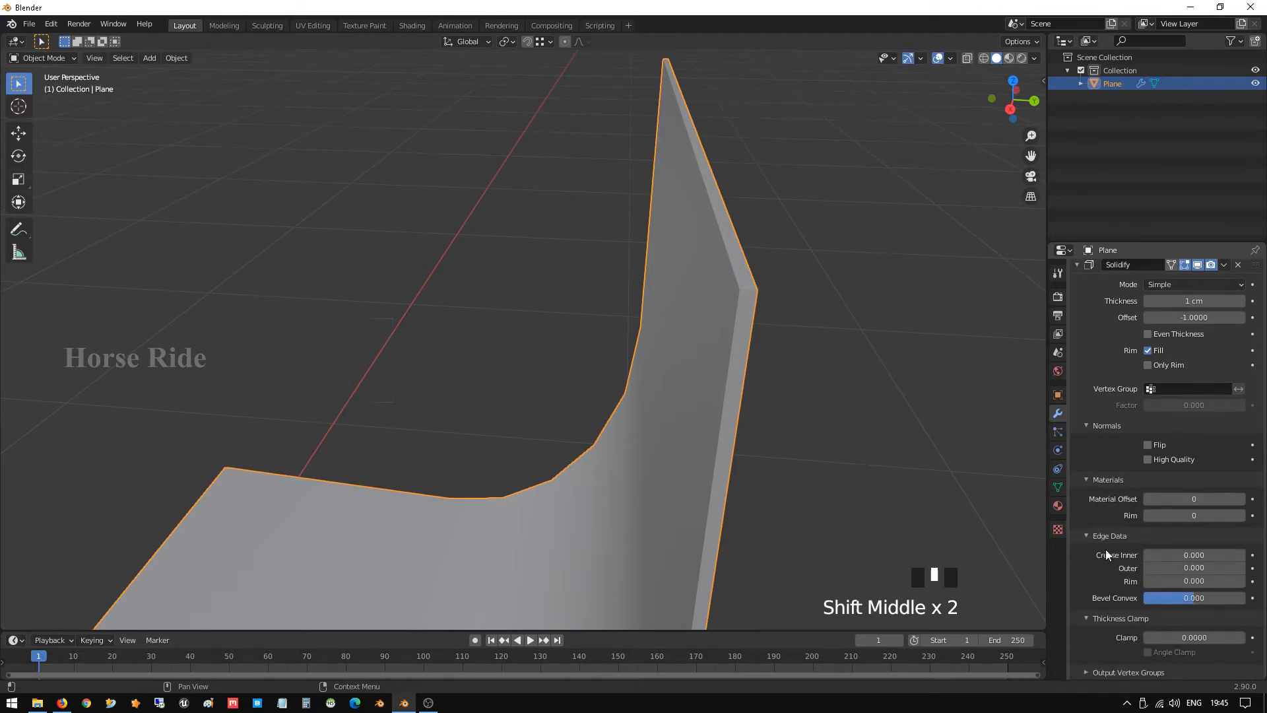
left_click(1087, 672)
scroll(1096, 594, "up", 2)
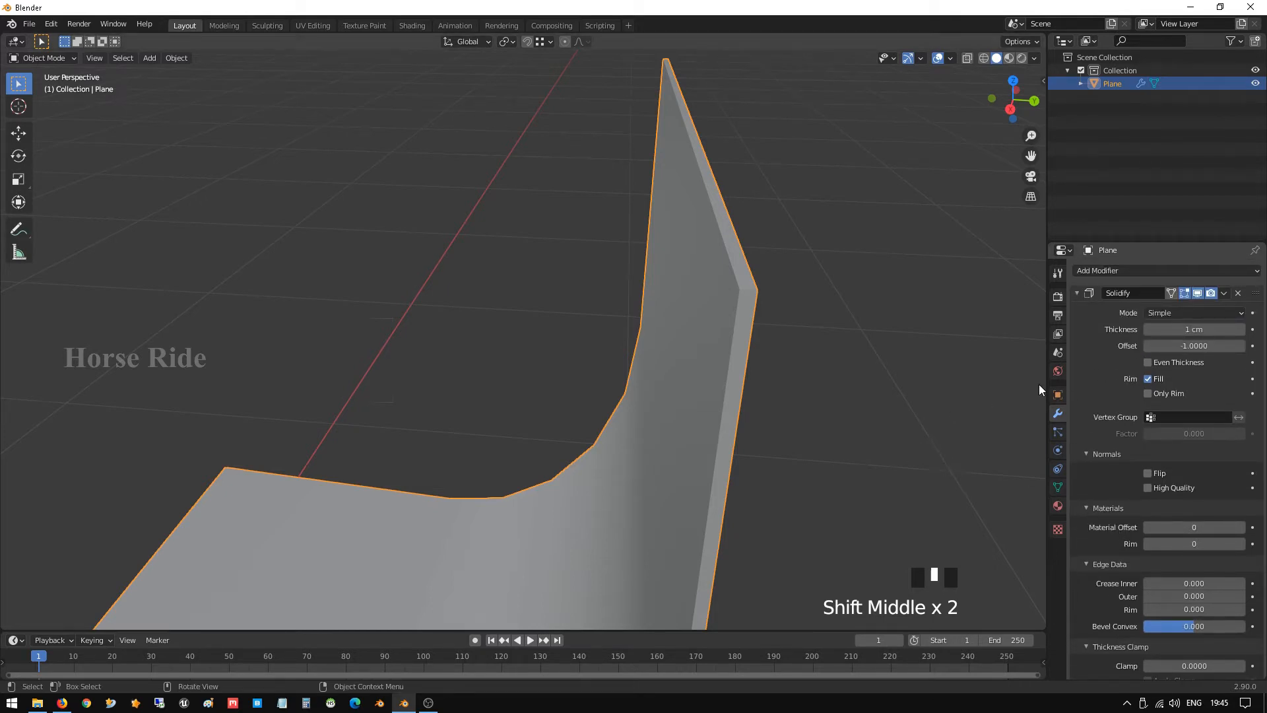
Enable Even Thickness in the Solidify modifier and set the panel's thickness to 5 cm
left_click(1149, 363)
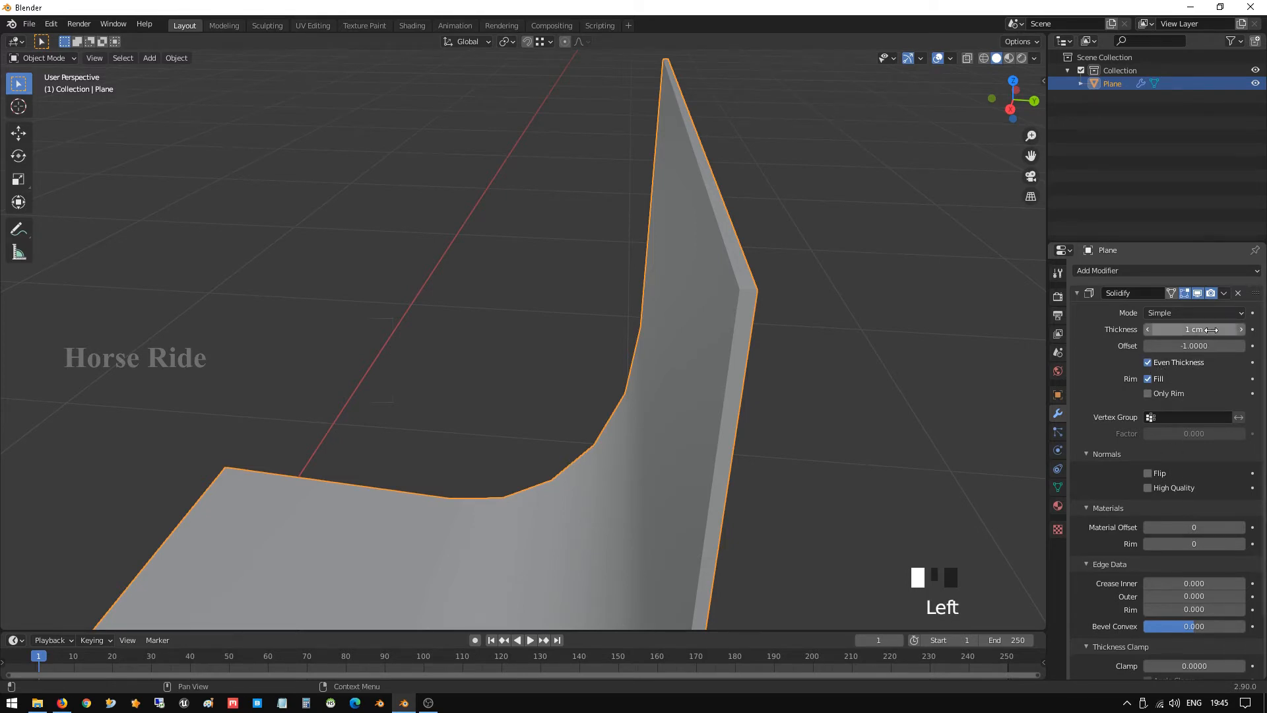
left_click(1240, 330)
left_click(1240, 329)
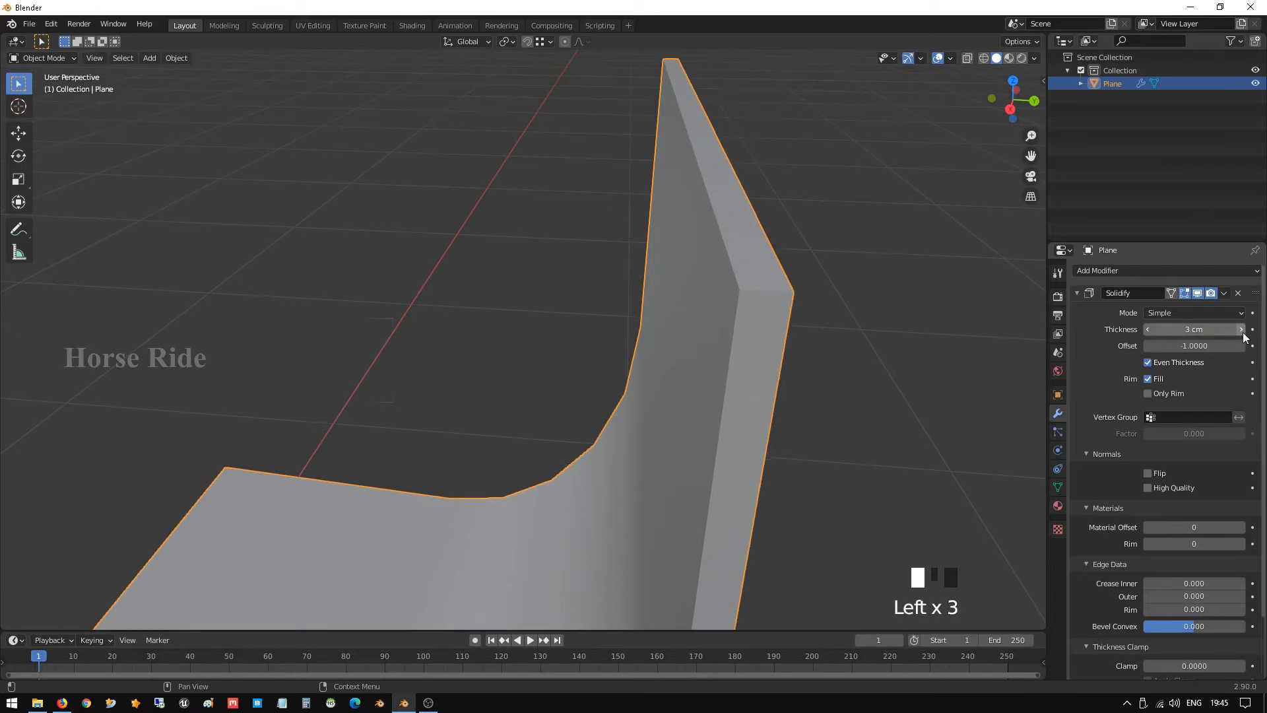
left_click(1240, 329)
scroll(666, 384, "down", 6)
middle_click_drag(622, 396, 672, 355)
scroll(662, 345, "down", 2)
left_click(1241, 329)
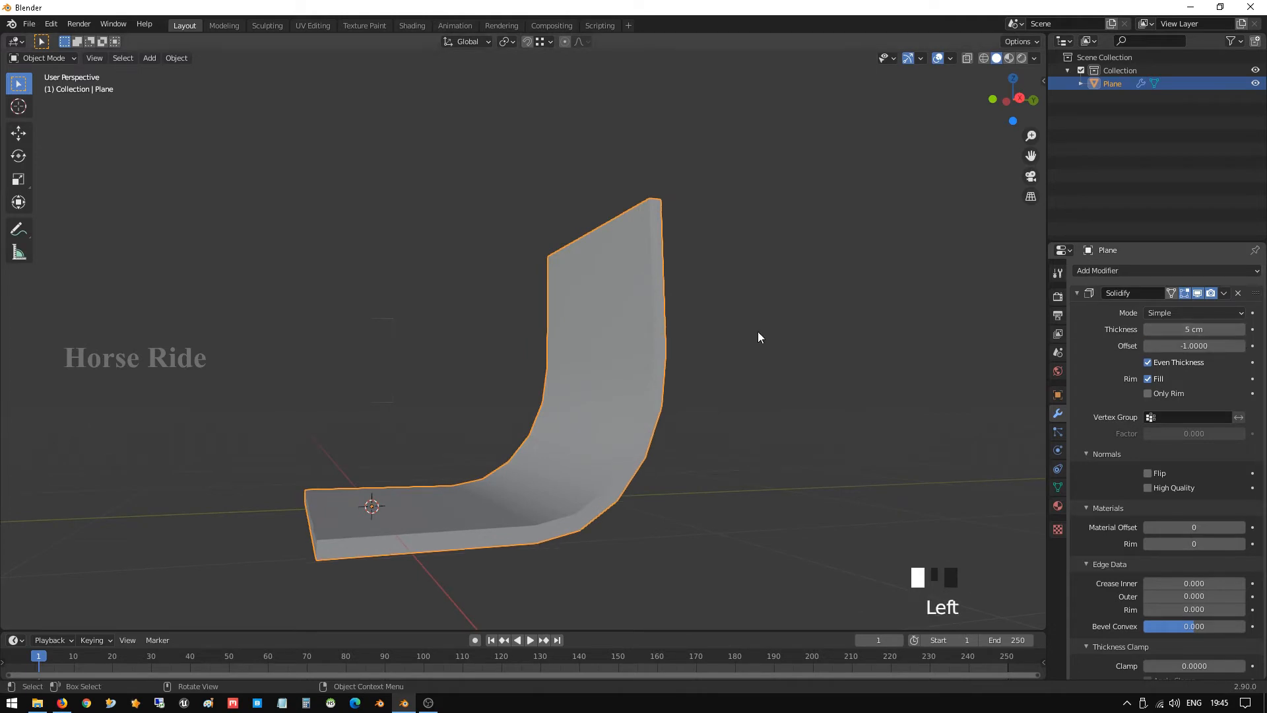
middle_click_drag(758, 332, 602, 333)
scroll(603, 332, "down", 1)
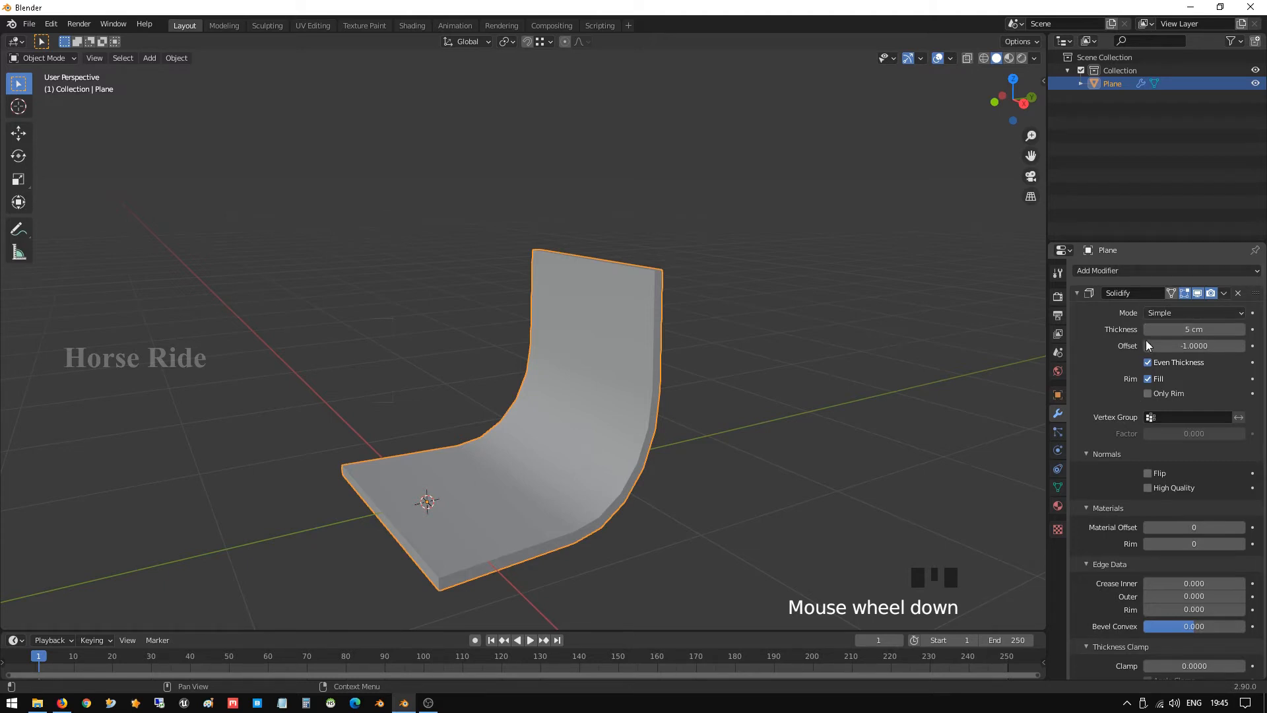
Apply the Solidify modifier to the curved panel's mesh
left_click(1224, 293)
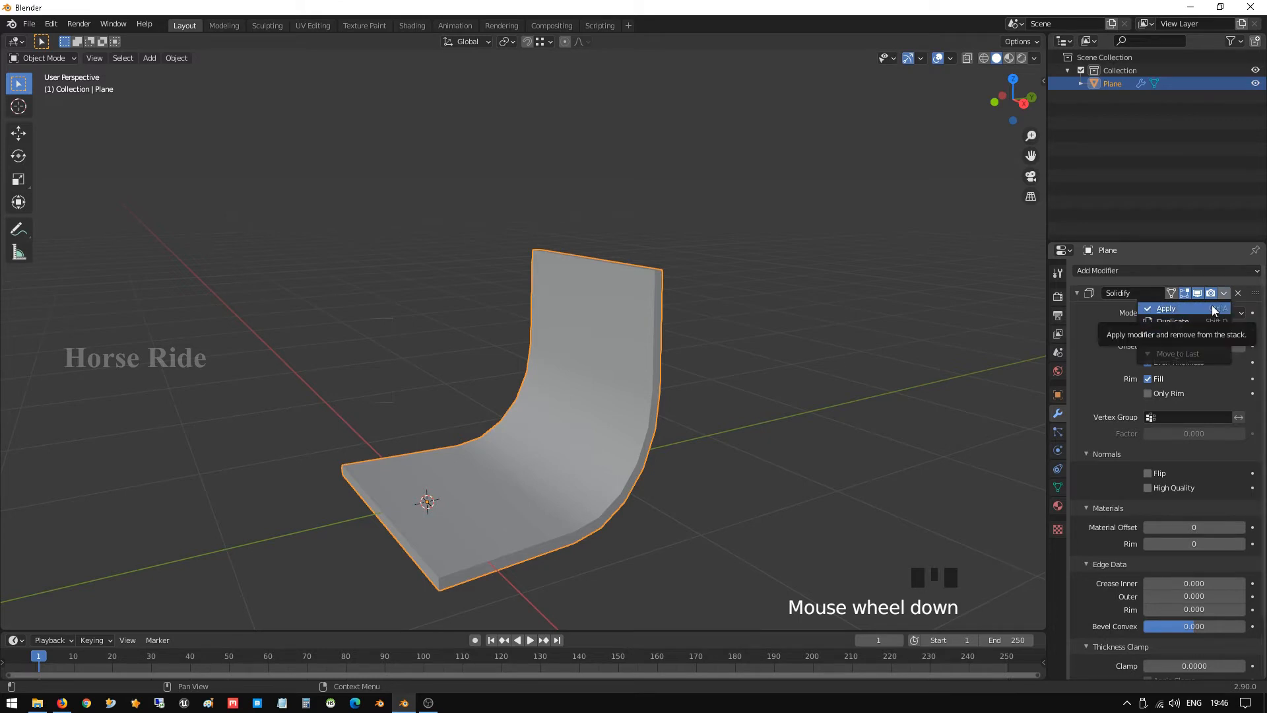
left_click(1213, 309)
middle_click_drag(509, 405, 562, 337)
scroll(570, 344, "up", 1)
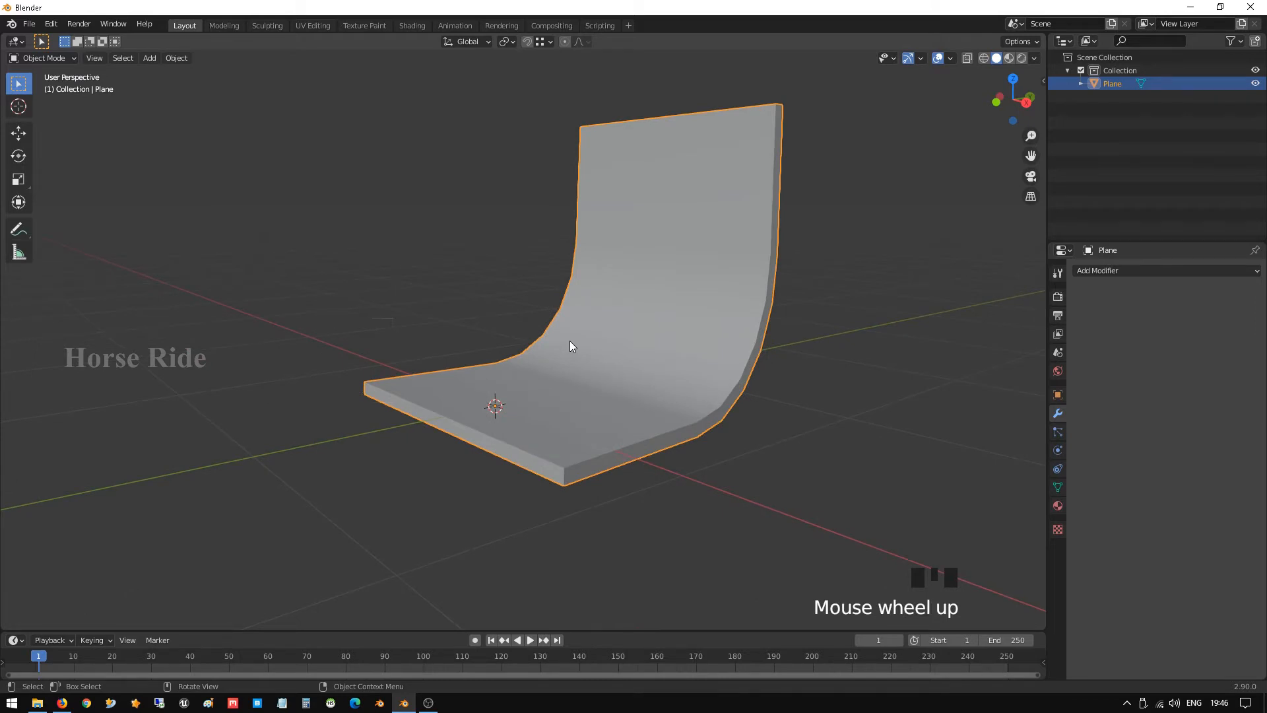
middle_click_drag(570, 344, 644, 367)
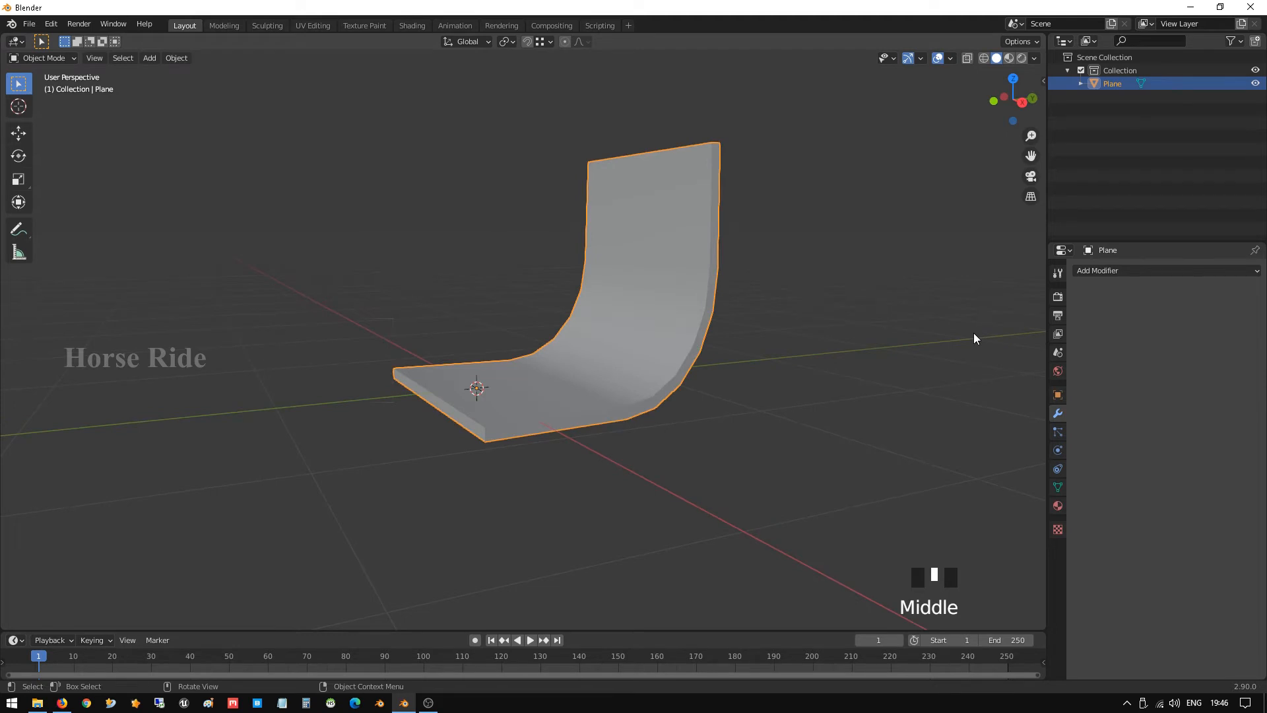
Show the Fast Carve add-on's tools in the 3D viewport sidebar
key("n")
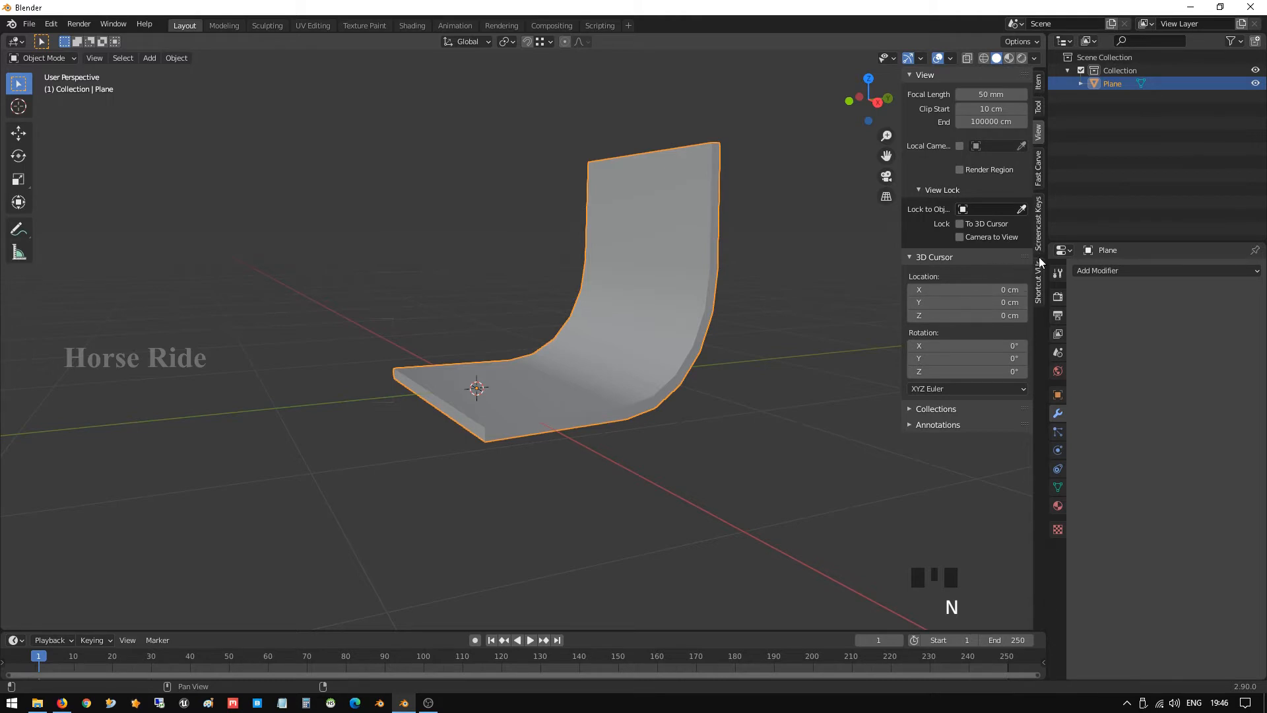
left_click(1039, 178)
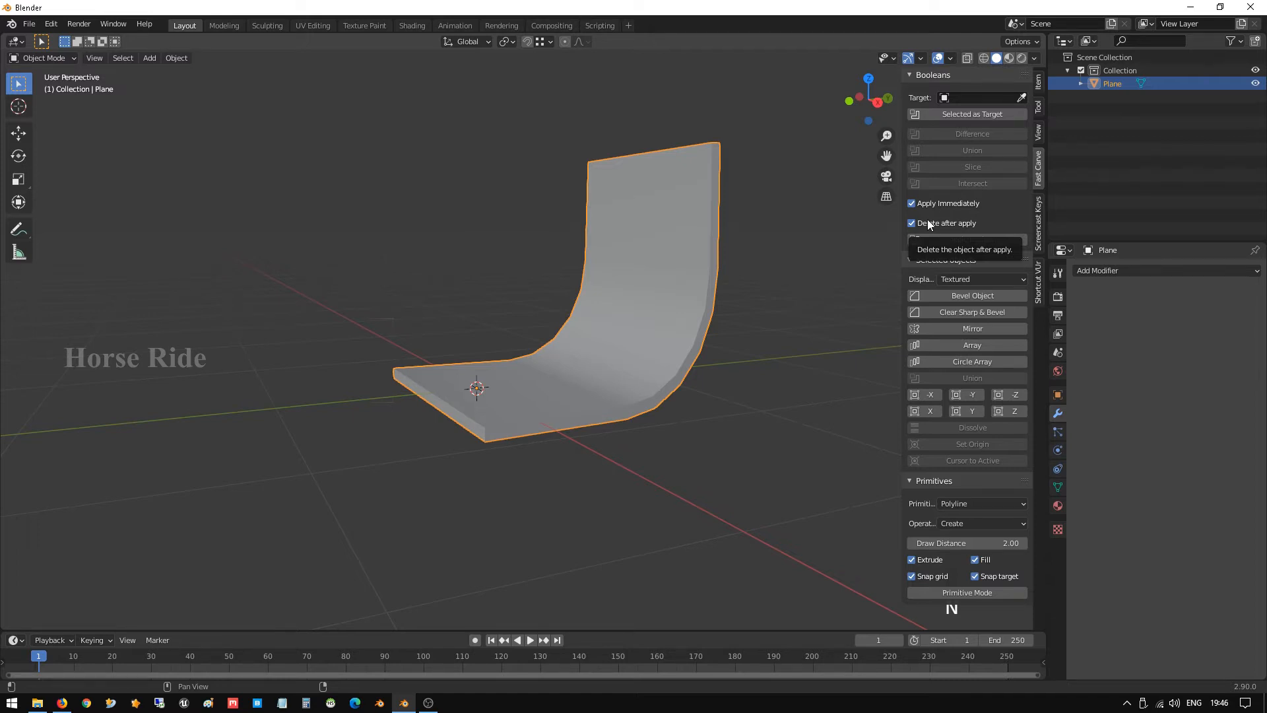
Search the add-on preferences for "fast" and look at the add-on installation file browser without installing anything
left_click(50, 24)
left_click(90, 211)
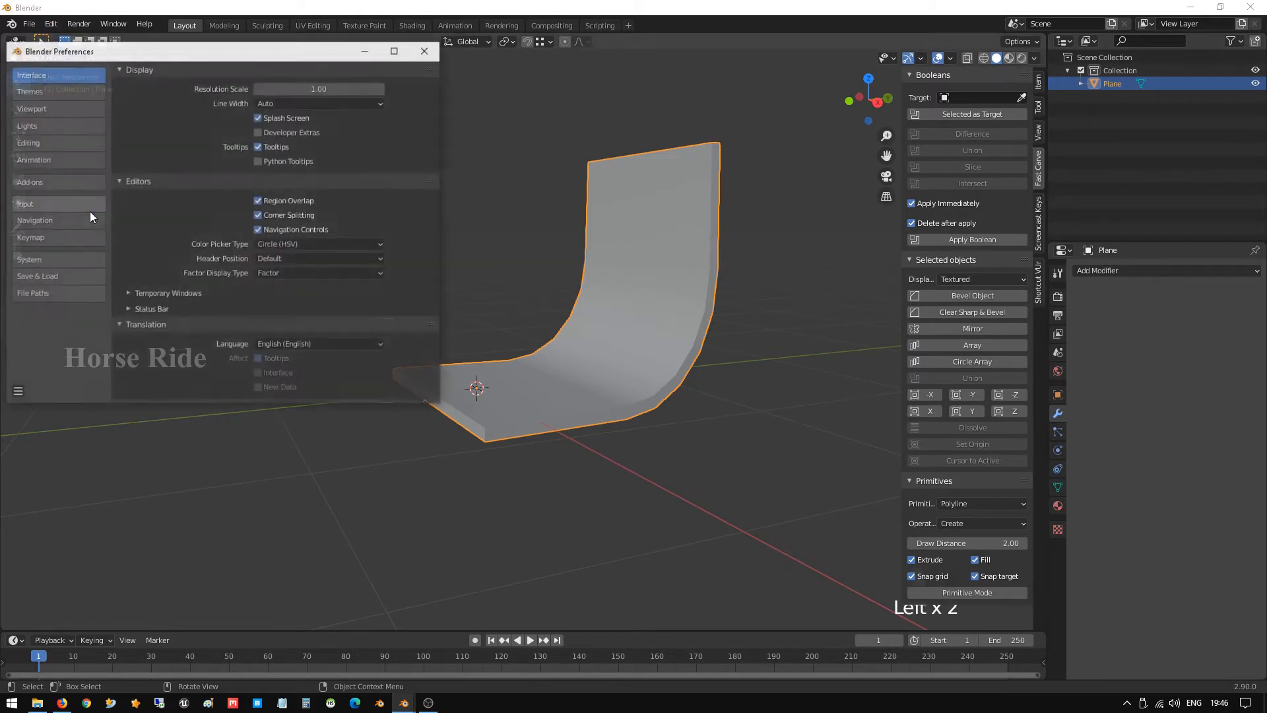
left_click(38, 183)
left_click(373, 90)
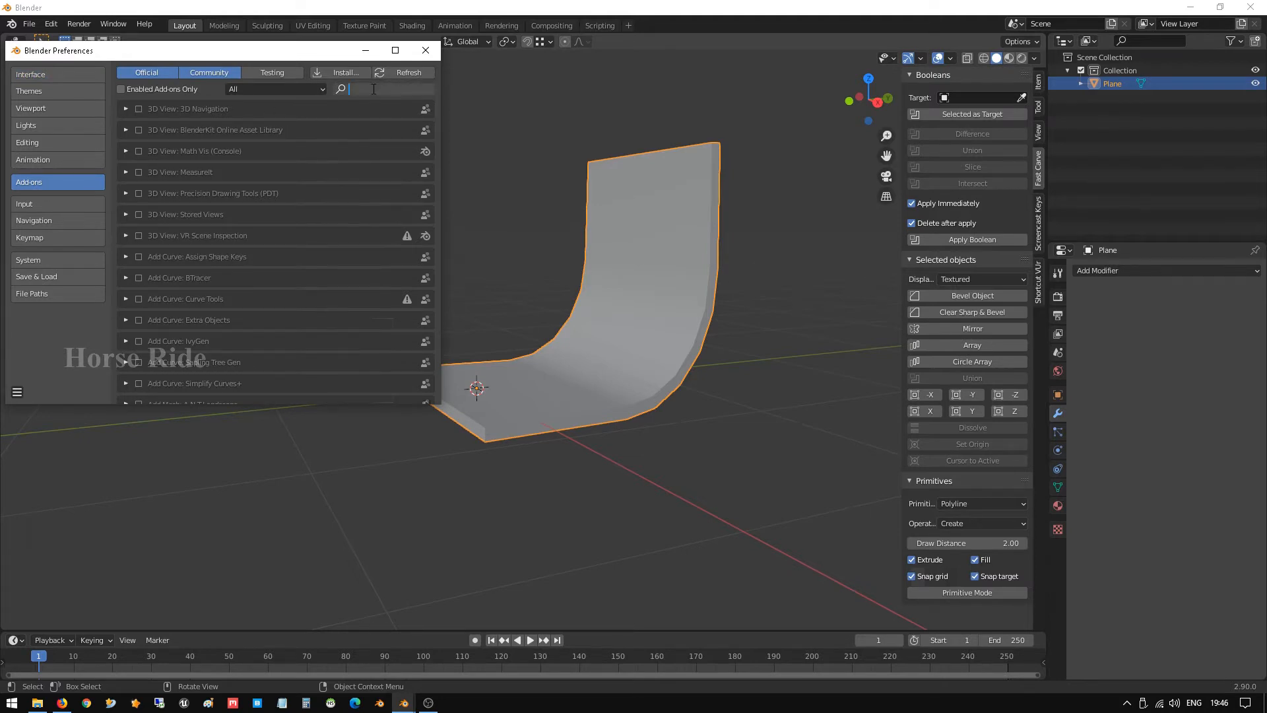
type("fast")
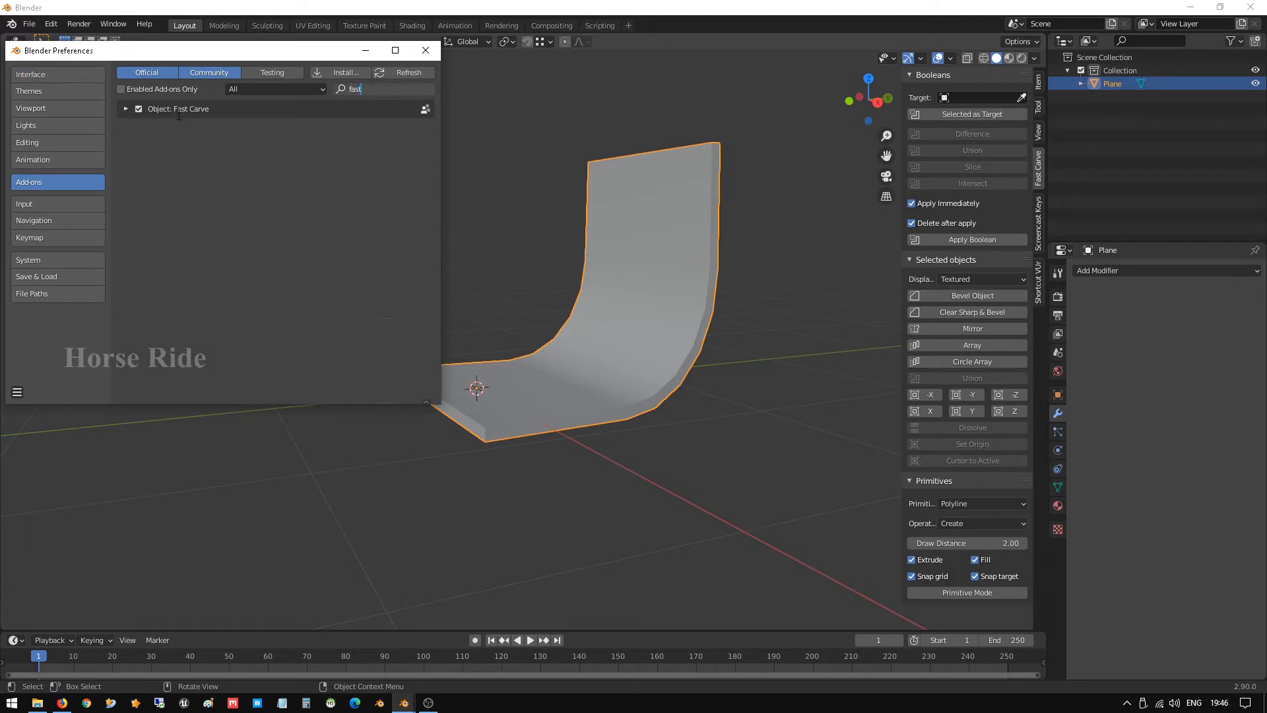
left_click(338, 74)
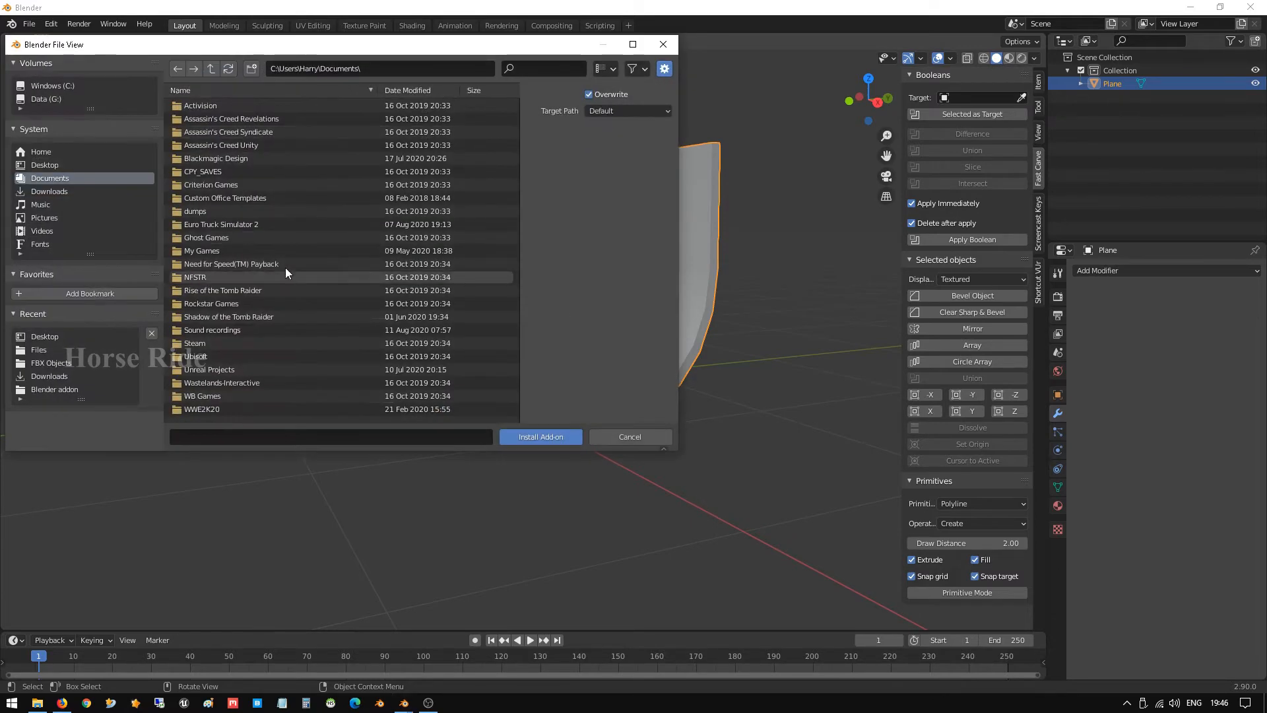
left_click(646, 439)
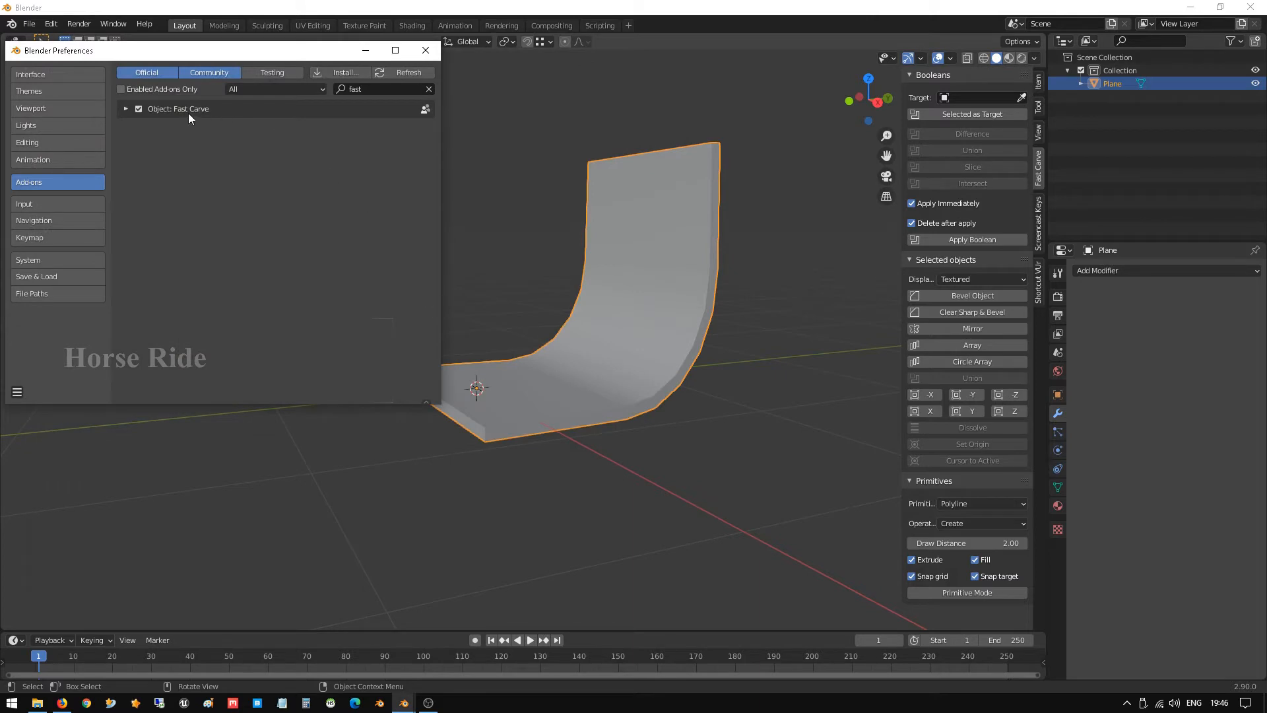
left_click(425, 50)
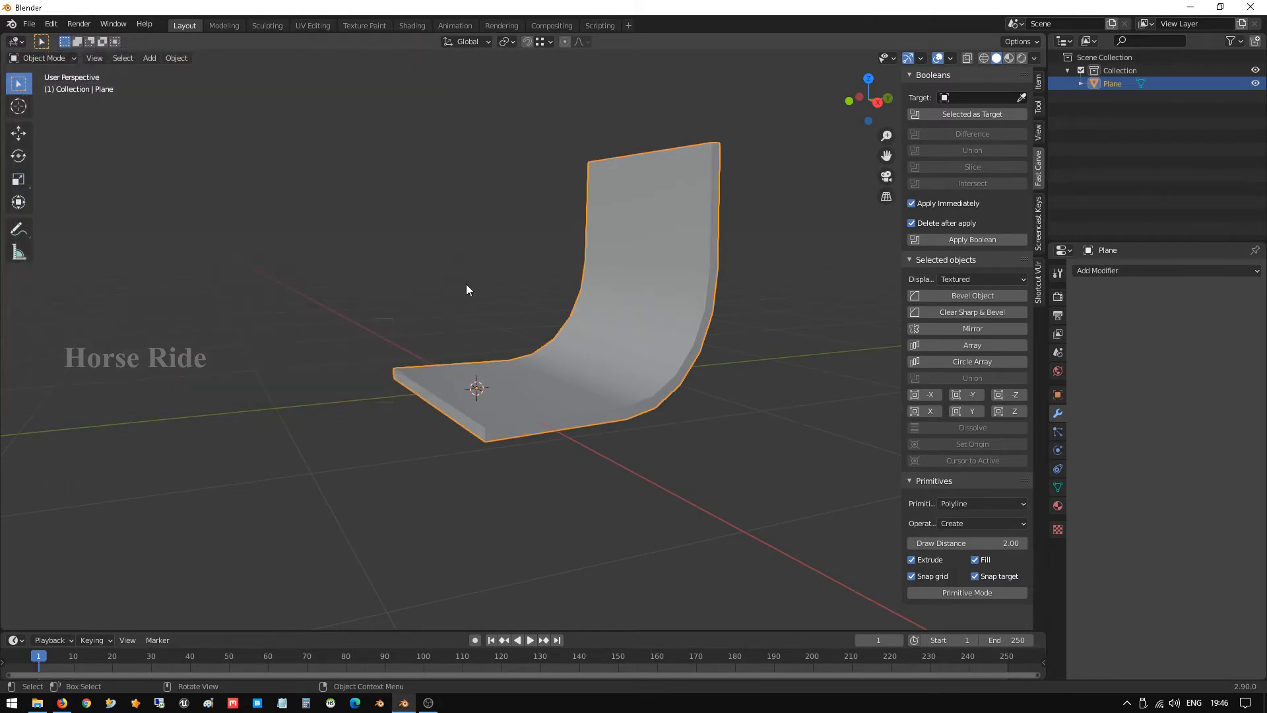
Bevel the outer edges of the curved panel with Fast Carve's Bevel Object operation
scroll(532, 266, "up", 2)
middle_click_drag(532, 265, 635, 271)
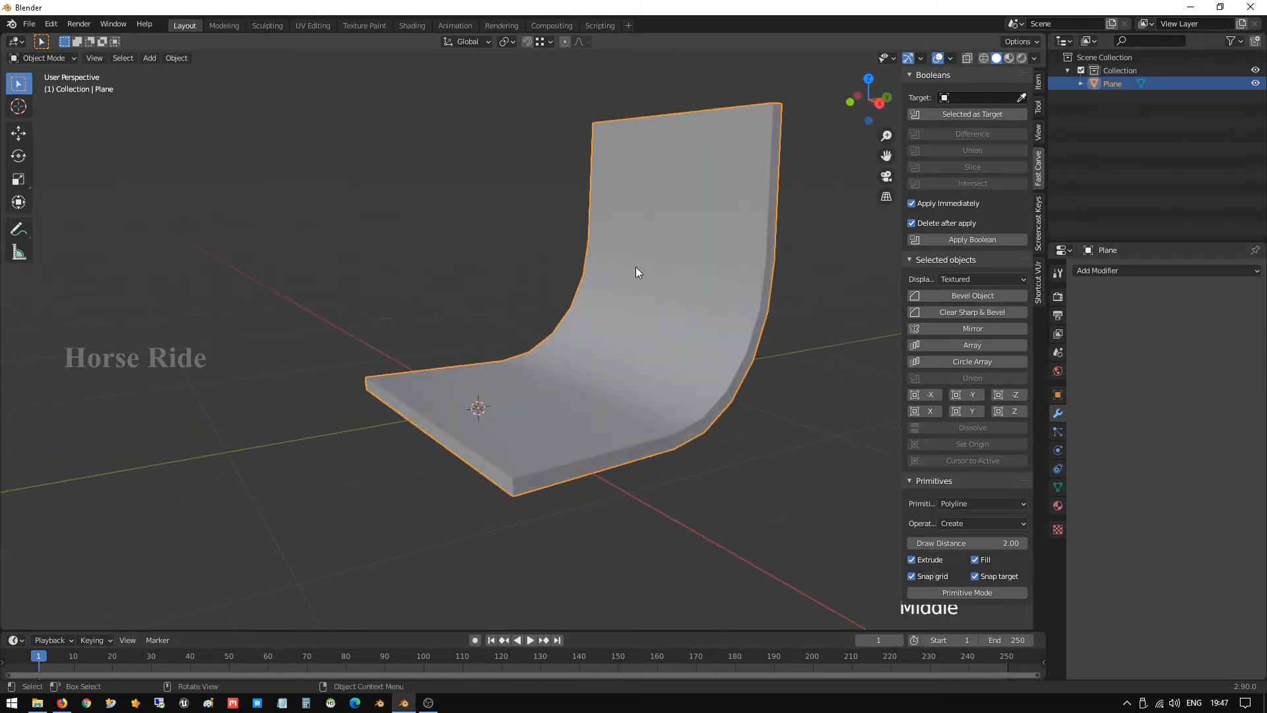
left_click(996, 294)
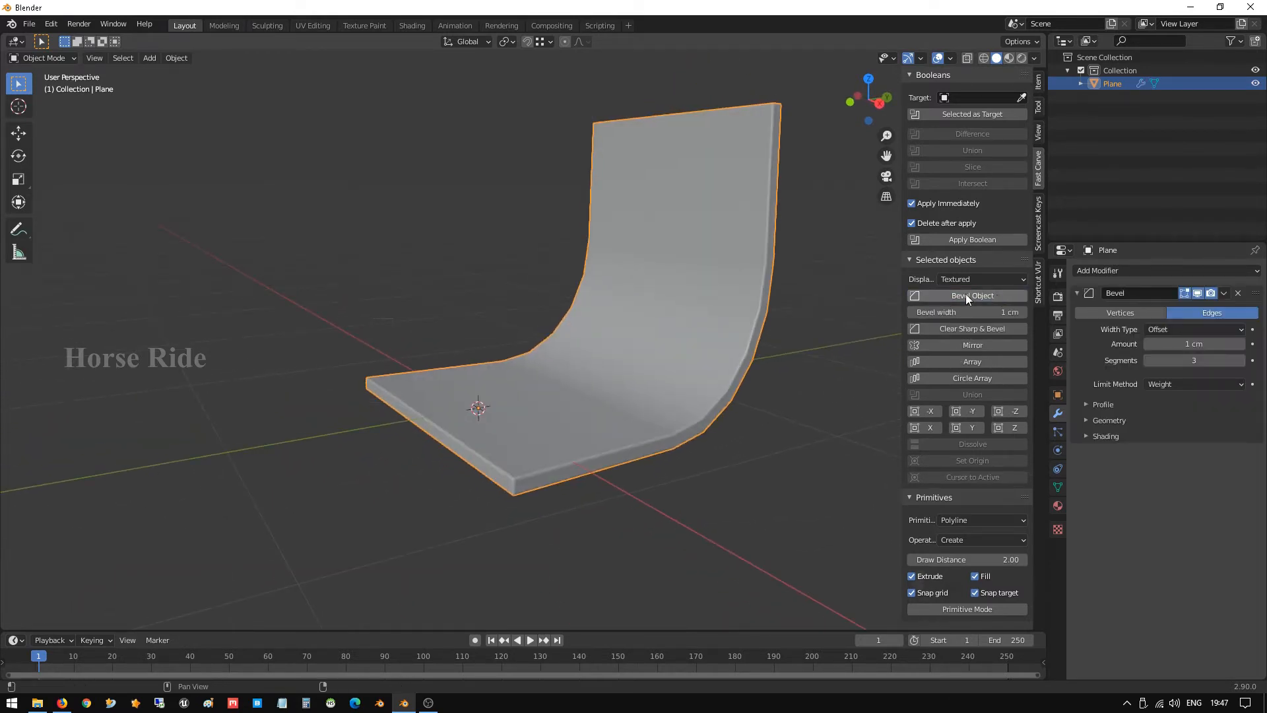
middle_click_drag(679, 296, 537, 318)
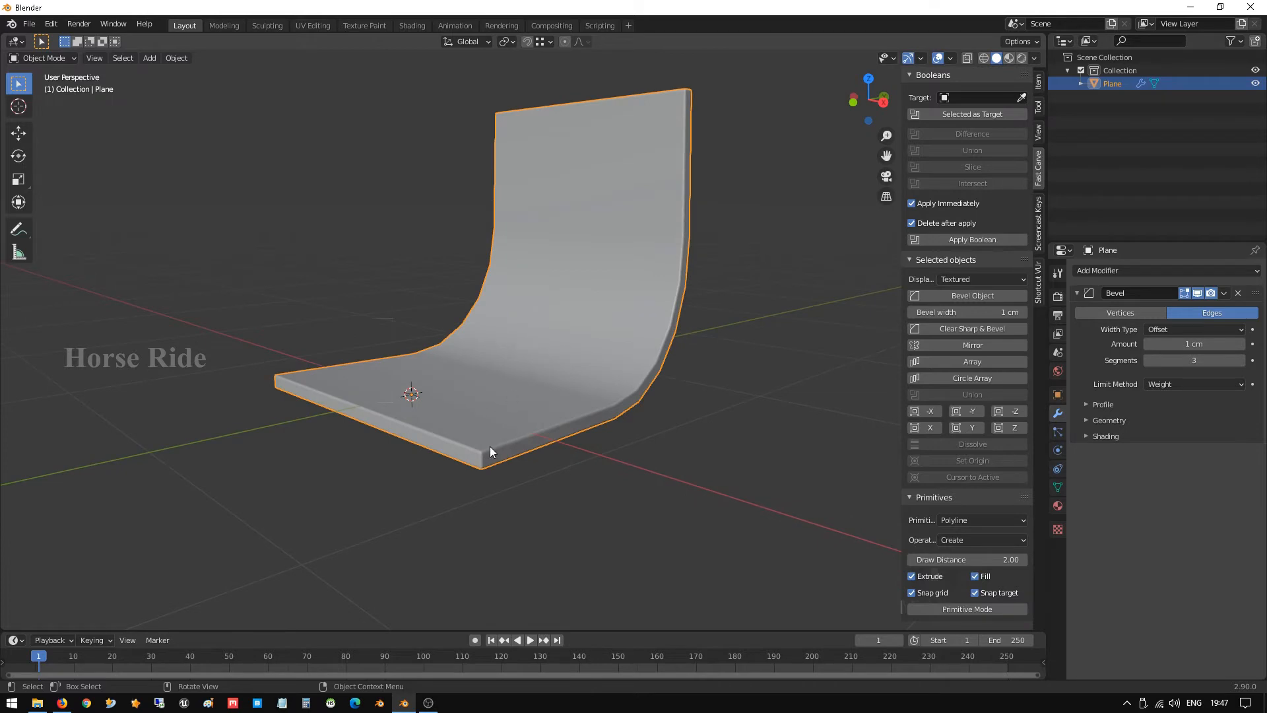
In Edit Mode, bevel the short thickness edges at the panel's four corners into wide rounds with four segments
key("Tab")
middle_click_drag(485, 410, 486, 374)
scroll(479, 360, "up", 2)
left_click(487, 374)
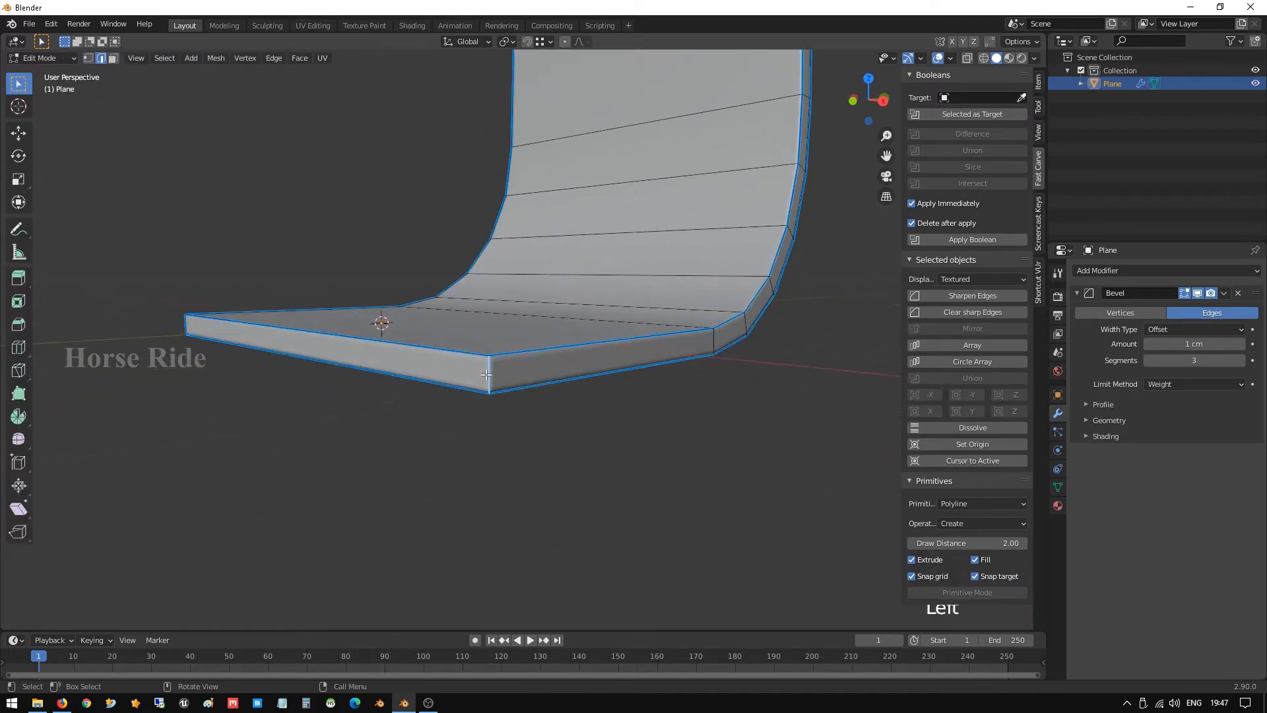
middle_click_drag(398, 333, 665, 263)
left_click(444, 409, "shift")
scroll(444, 409, "down", 2)
left_click(410, 154, "shift")
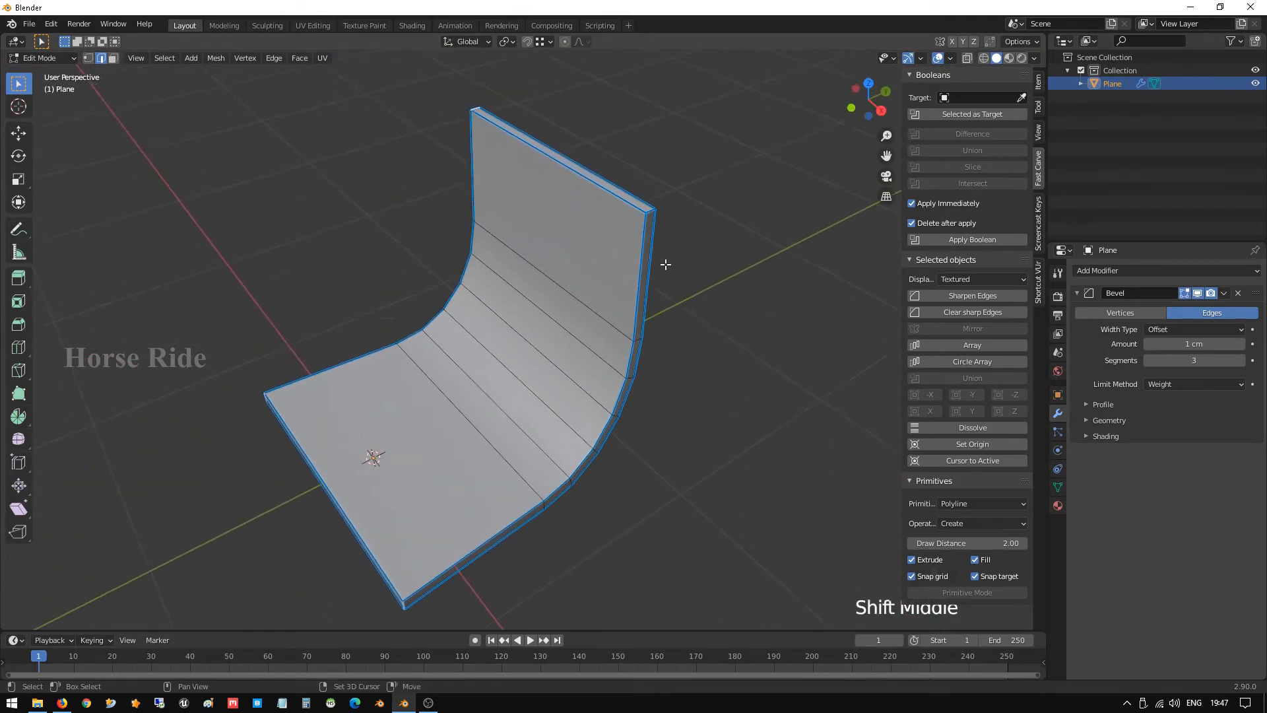
left_click(650, 248, "shift")
scroll(650, 248, "up", 1)
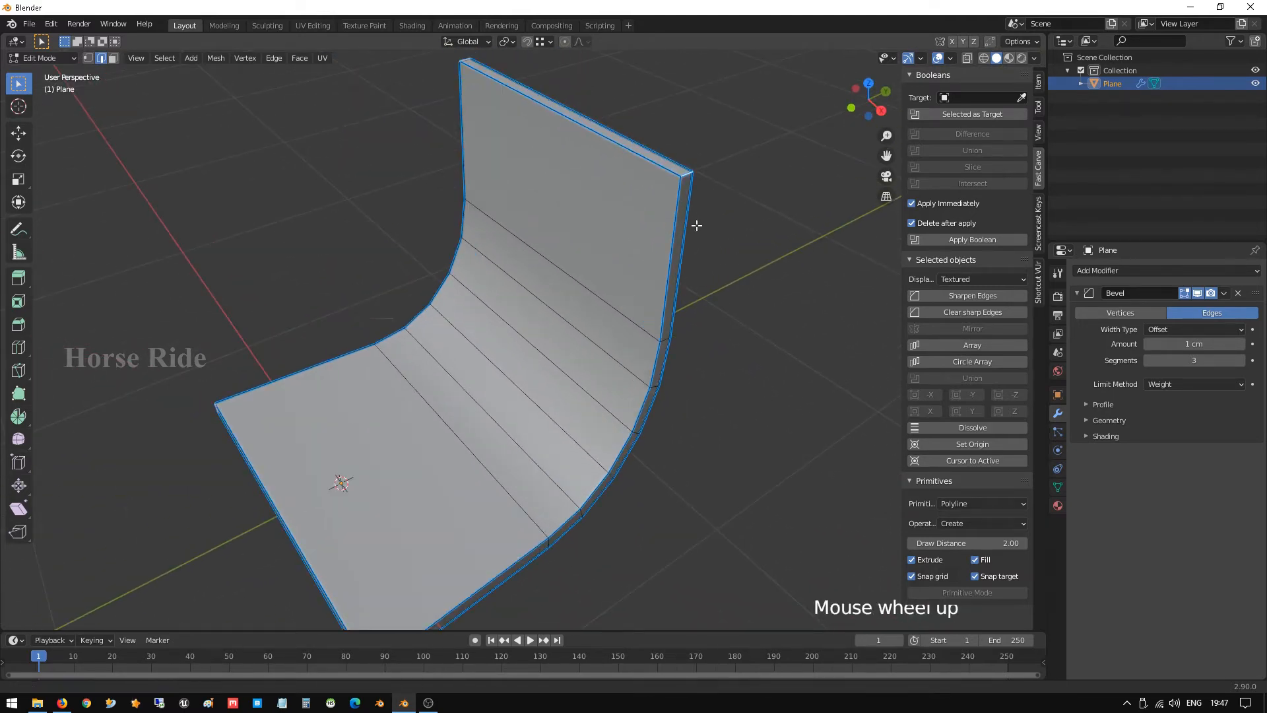
middle_click_drag(697, 225, 568, 329, "shift")
scroll(653, 274, "up", 1)
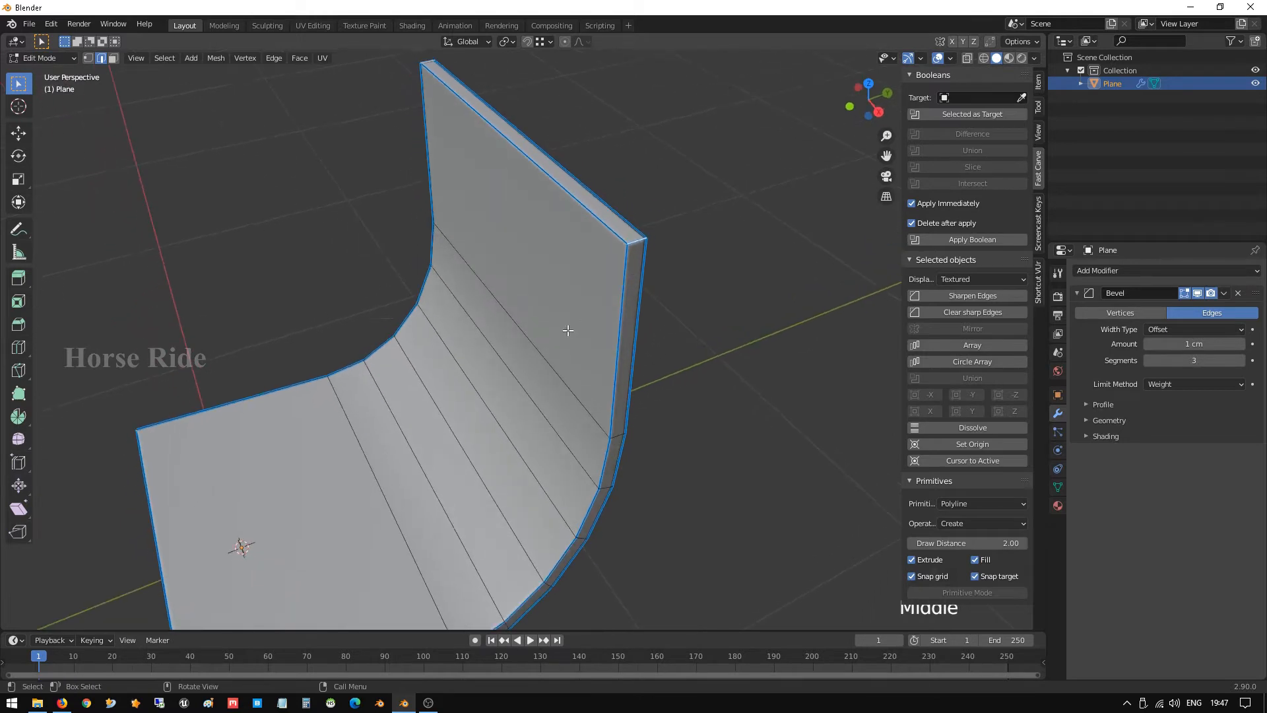
scroll(568, 330, "down", 1)
key("ctrl+b")
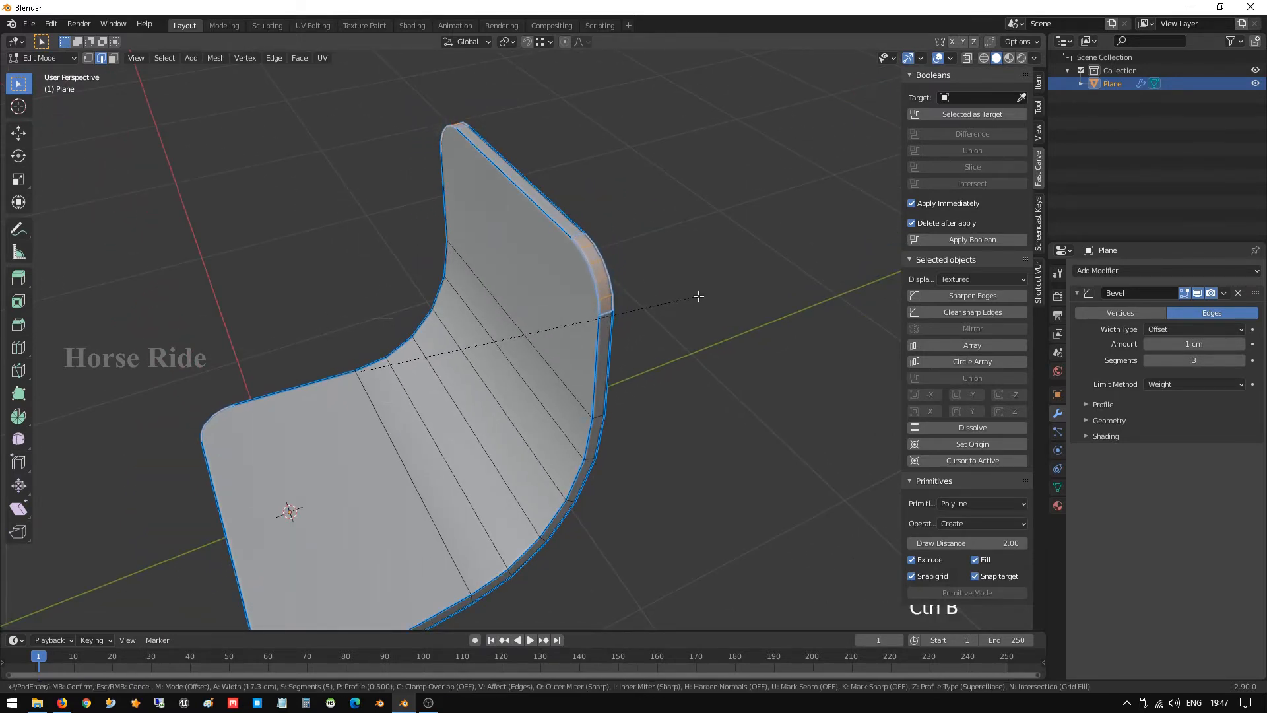
scroll(699, 296, "down", 1)
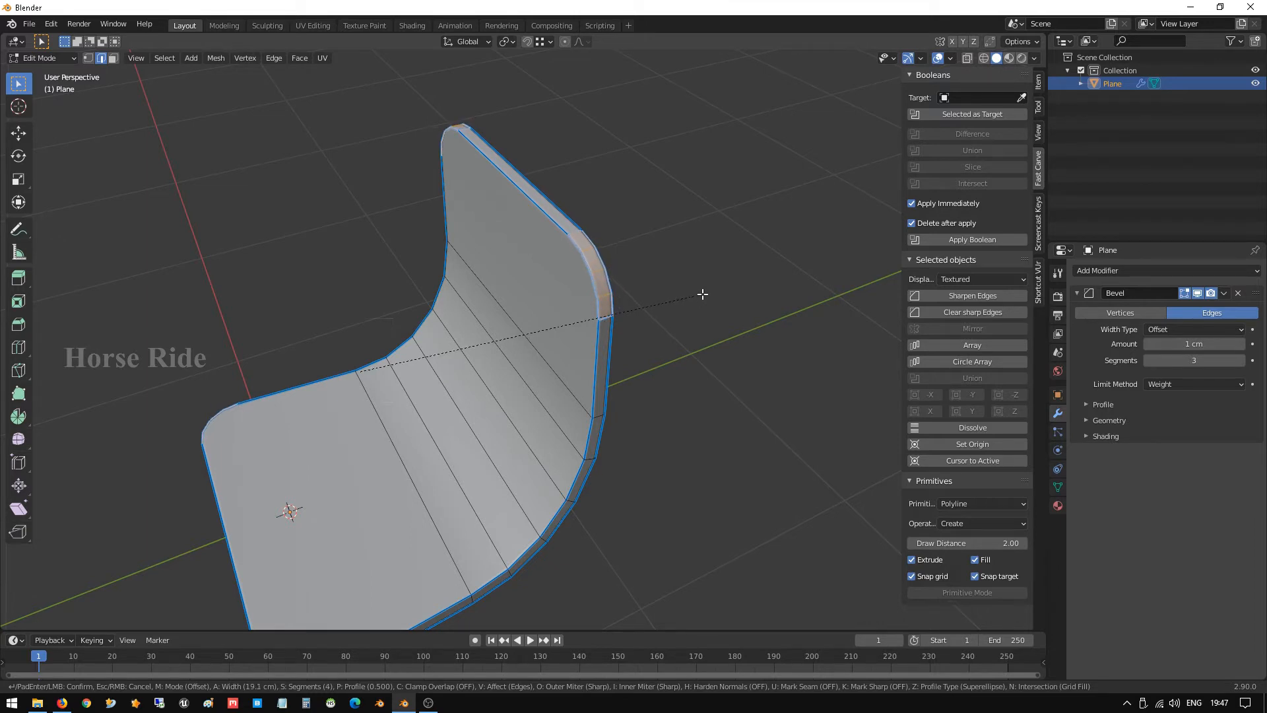
left_click(716, 287)
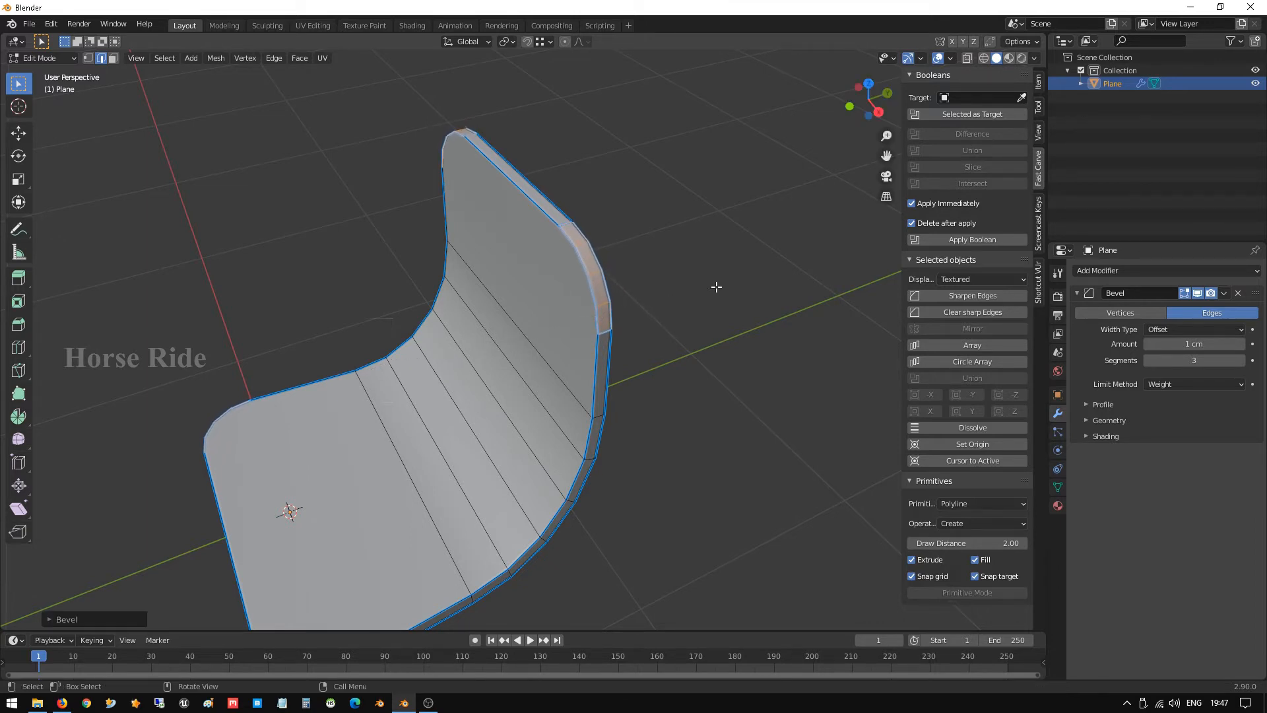
middle_click_drag(716, 287, 561, 270)
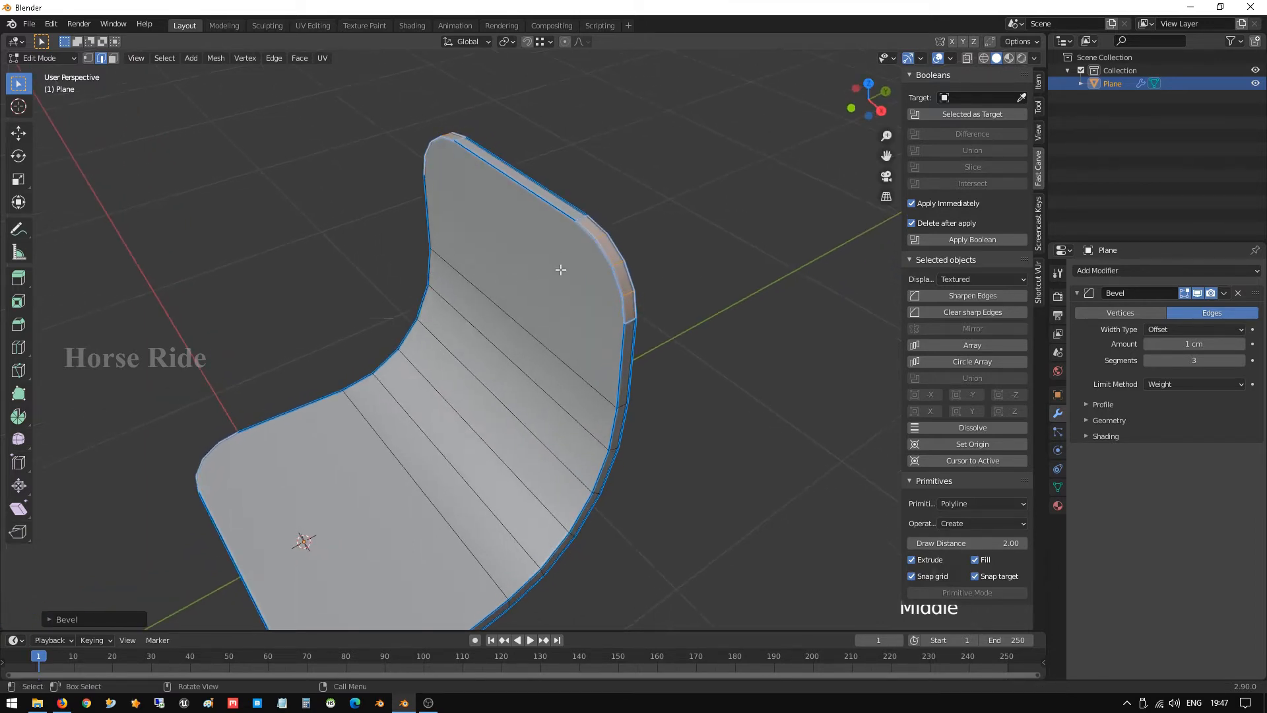
Clear the sharp edge marking from the short thickness edges where the rounded corners meet the panel's straight sides, and return to Object Mode
left_click(630, 318)
left_click(583, 217, "shift")
mouse_move(584, 218)
middle_mouse_down()
mouse_move(517, 244)
mouse_move(582, 232)
middle_mouse_up()
middle_click_drag(442, 288, 483, 283)
left_click(483, 282, "shift")
middle_click_drag(614, 321, 532, 301)
left_click(521, 543, "shift")
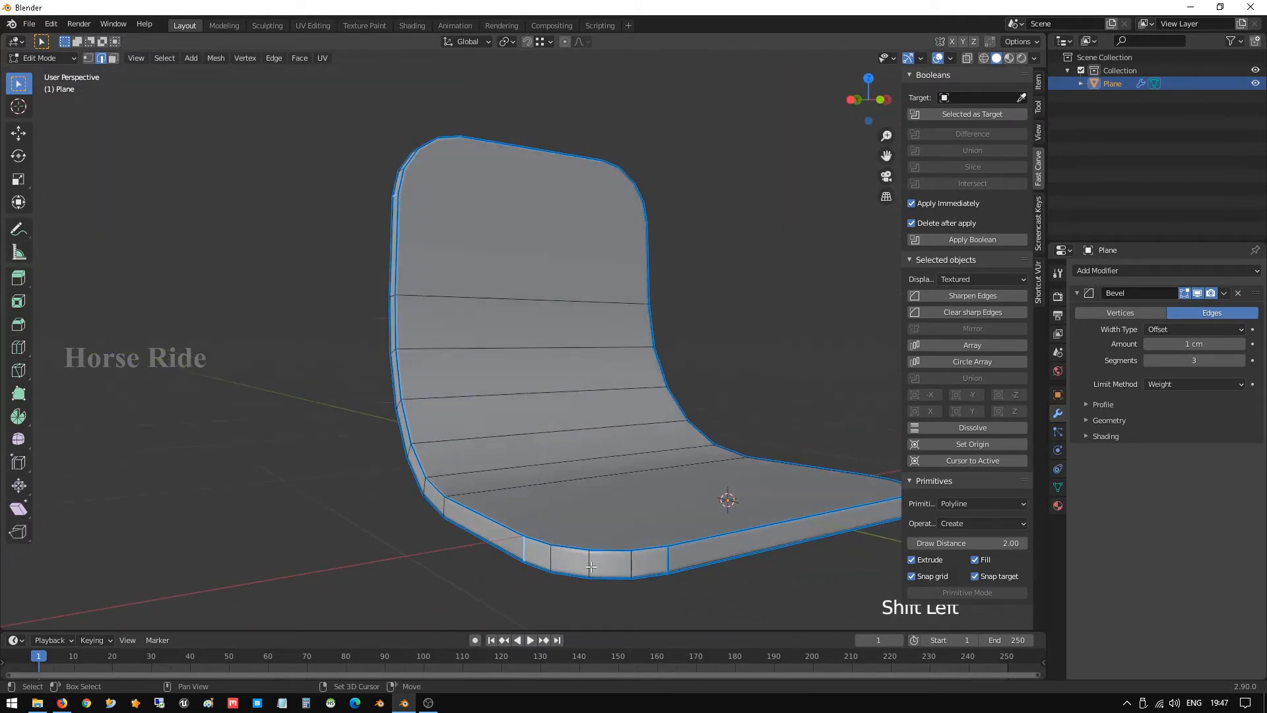
left_click(670, 551, "shift")
middle_click_drag(671, 547, 396, 525)
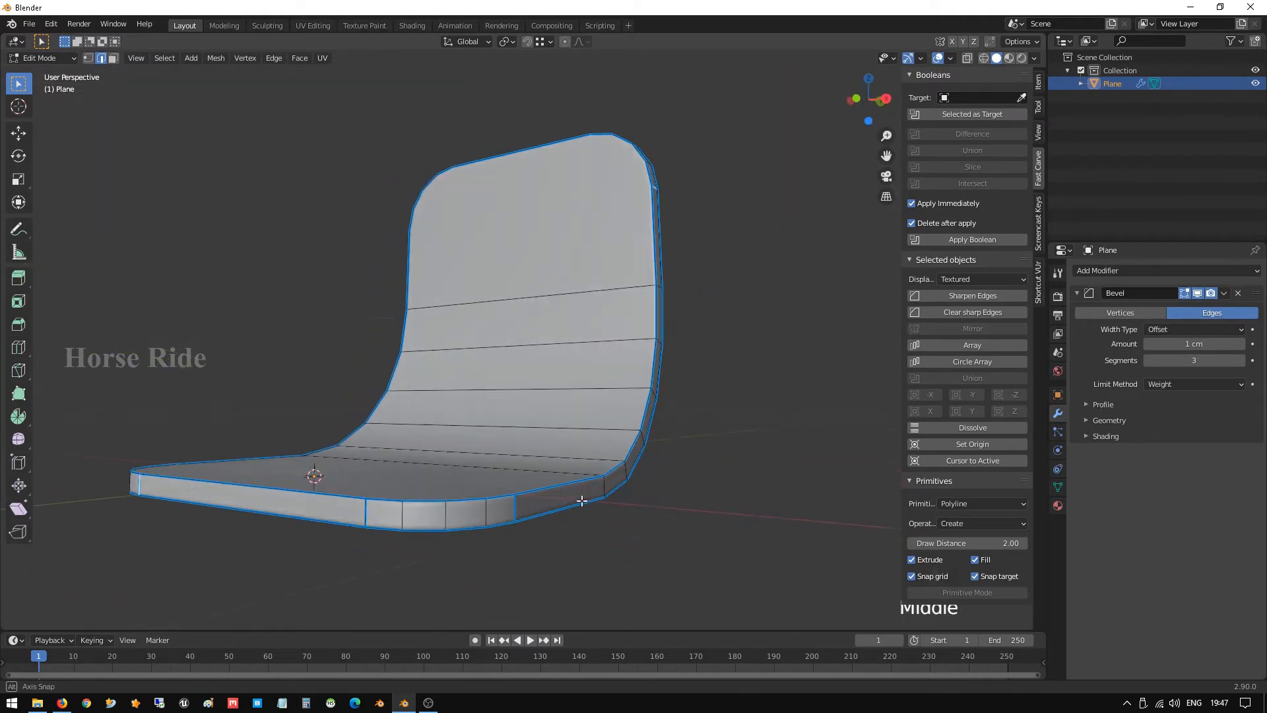
left_click(353, 520, "shift")
left_click(363, 513, "shift")
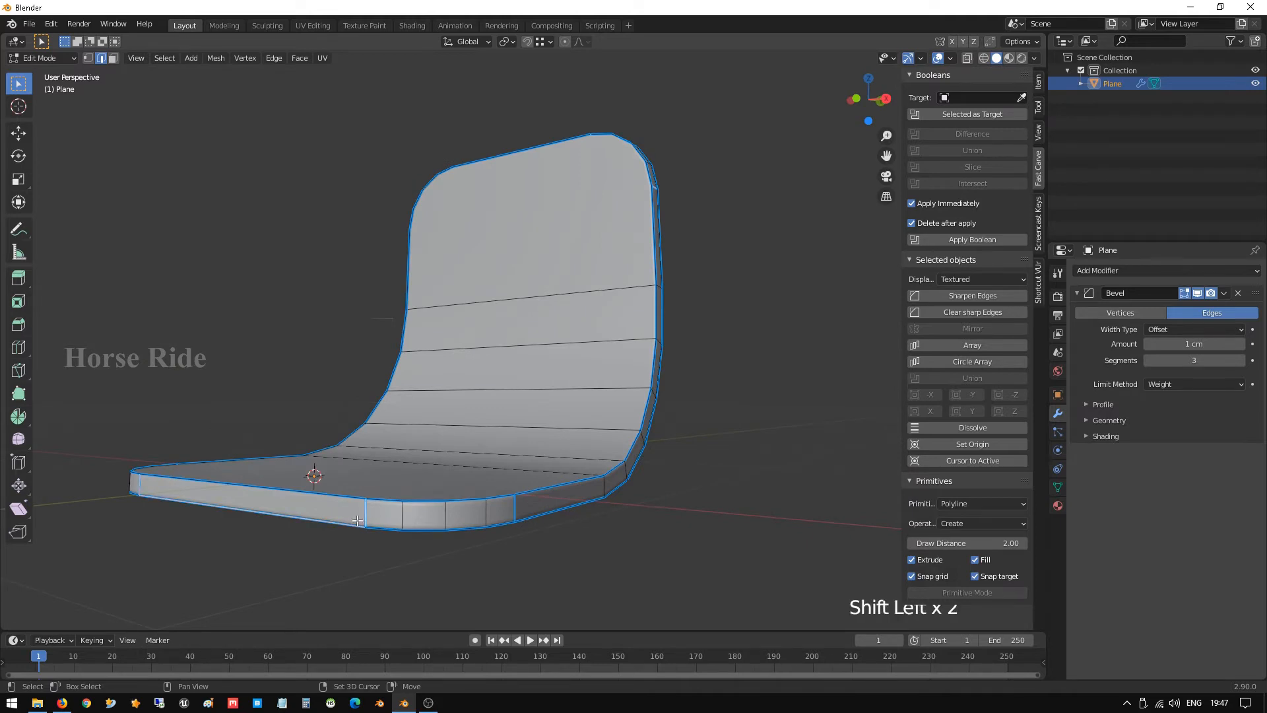
left_click(343, 525, "shift")
left_click(515, 512, "shift")
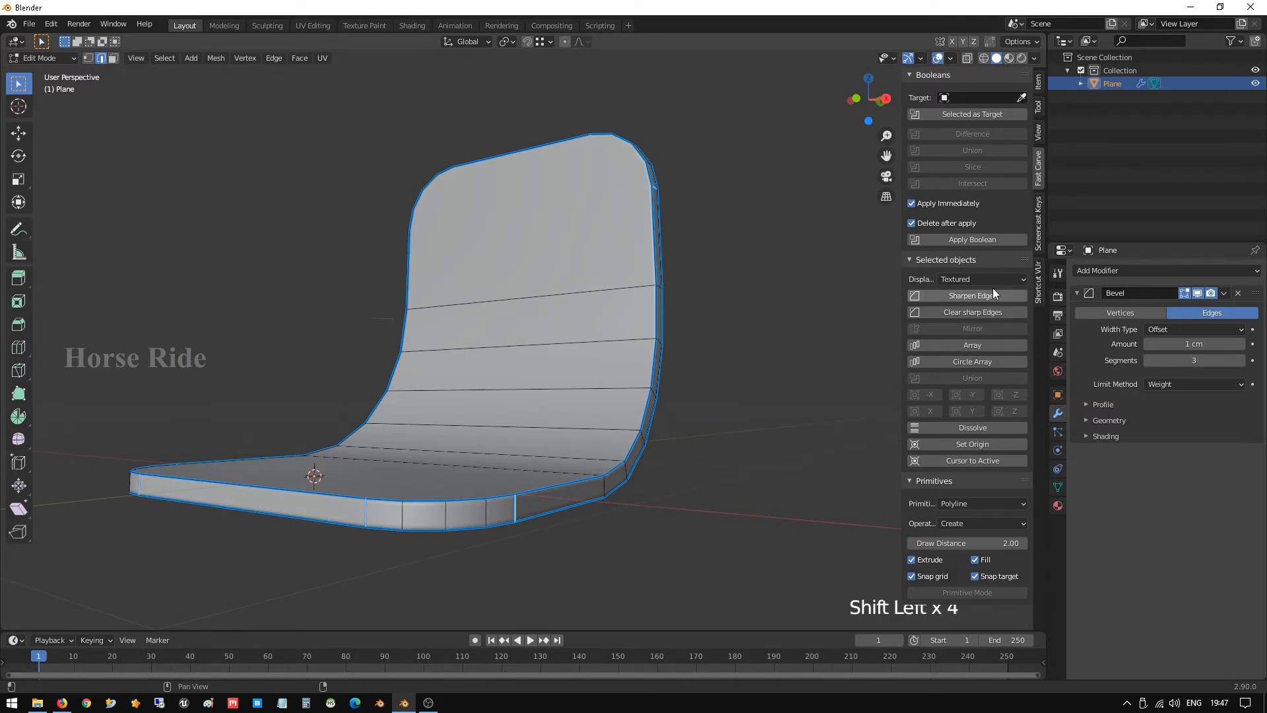
left_click(978, 314)
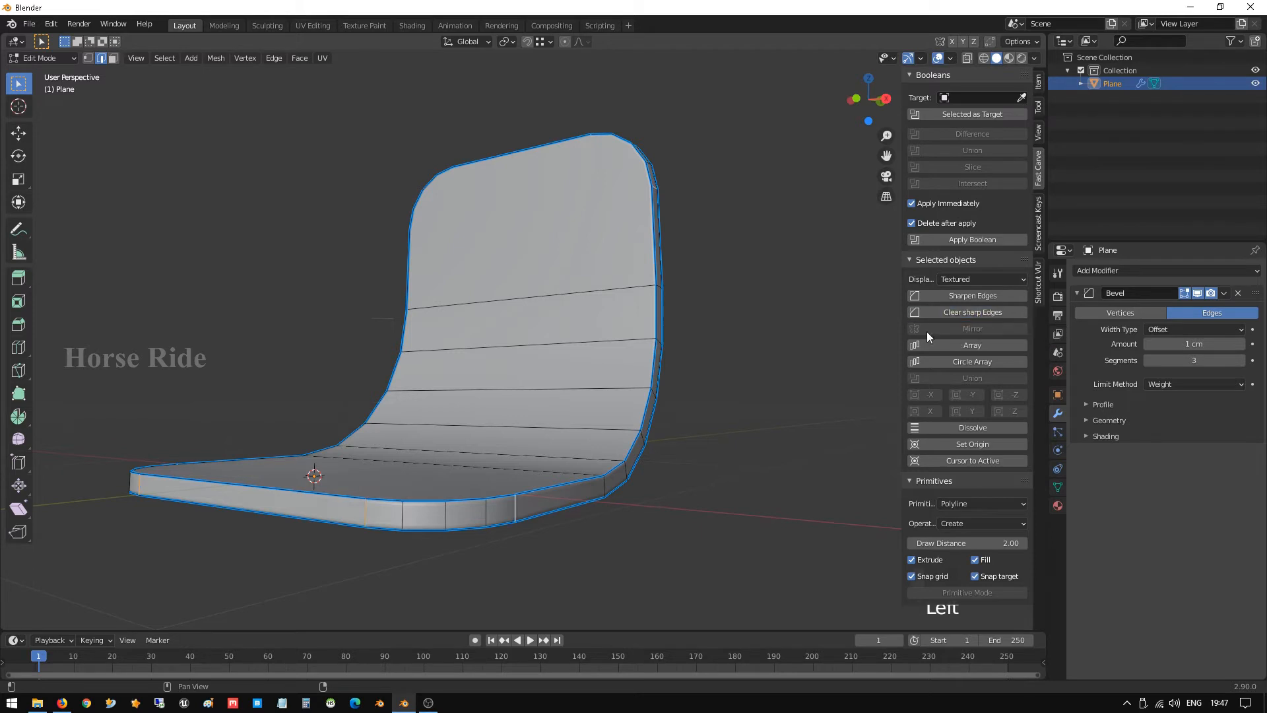
scroll(692, 370, "down", 2)
key("Tab")
middle_click_drag(476, 411, 717, 336)
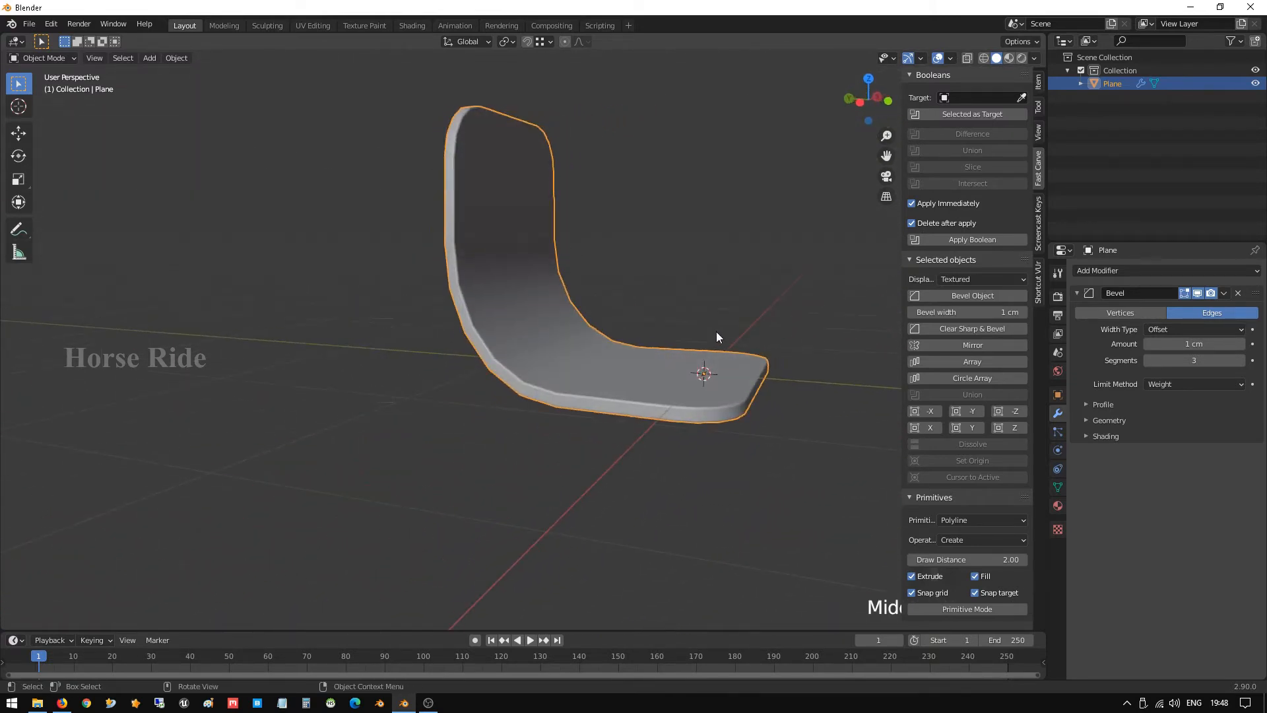
middle_click_drag(600, 333, 504, 343)
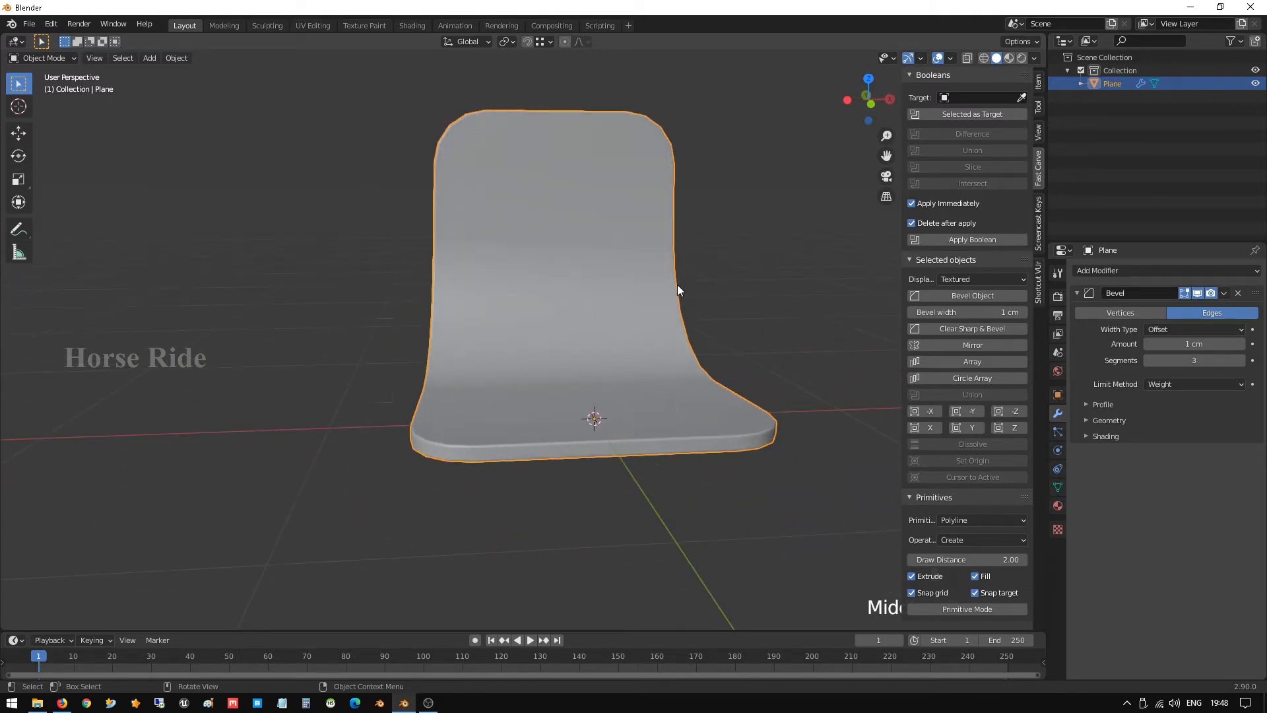
Collapse the Bevel modifier and add a Catmull-Clark Subdivision Surface modifier to the seat panel
left_click(1077, 294)
middle_click_drag(693, 314, 578, 281)
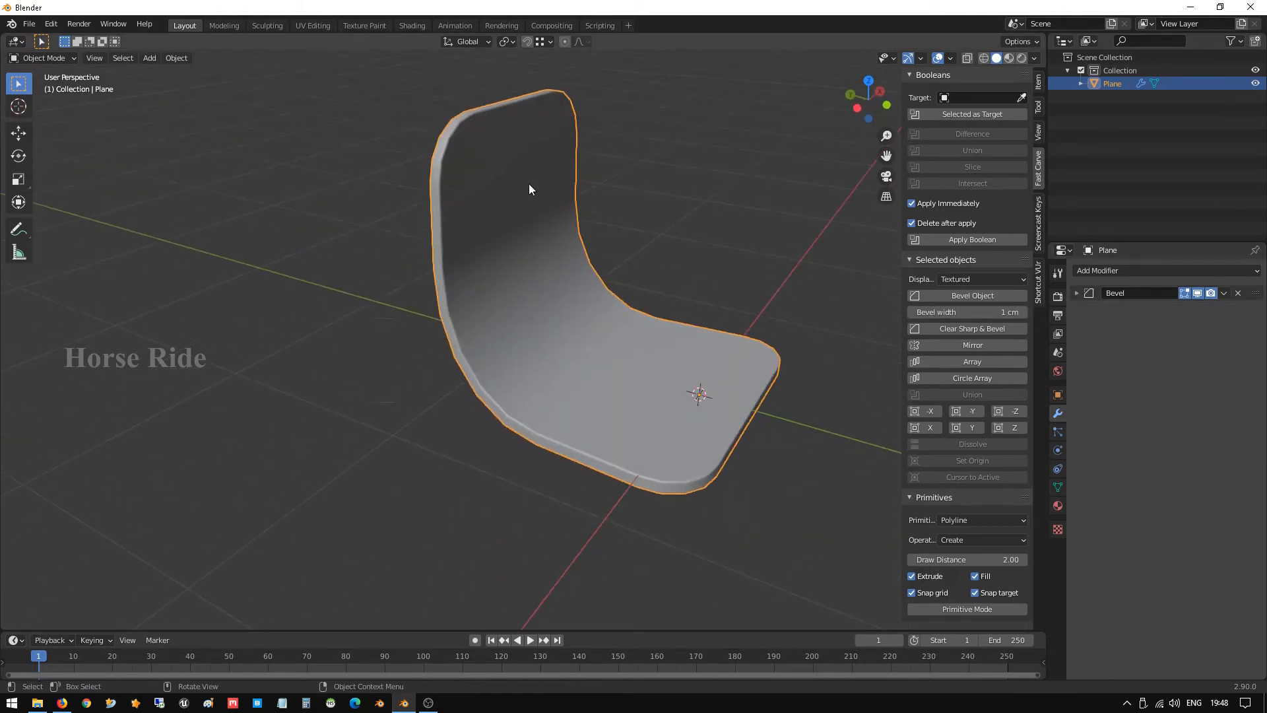
left_click(1108, 271)
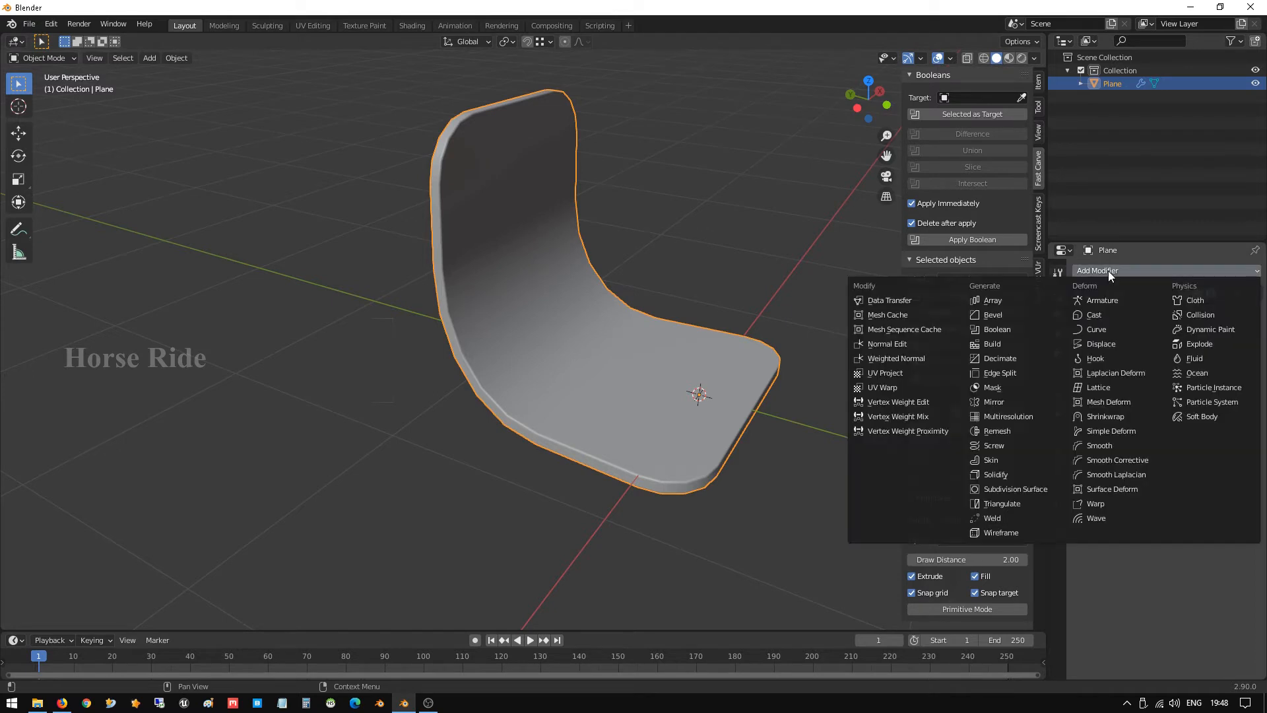
left_click(1016, 488)
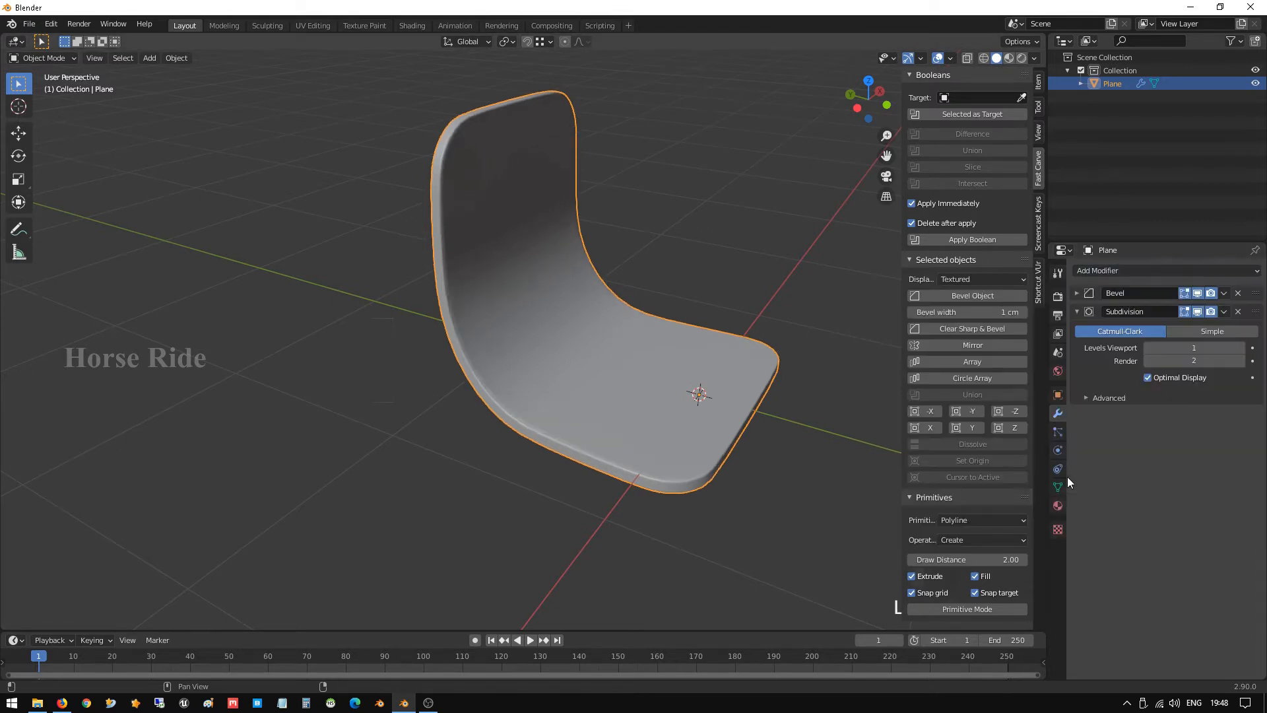
middle_click_drag(571, 306, 375, 285)
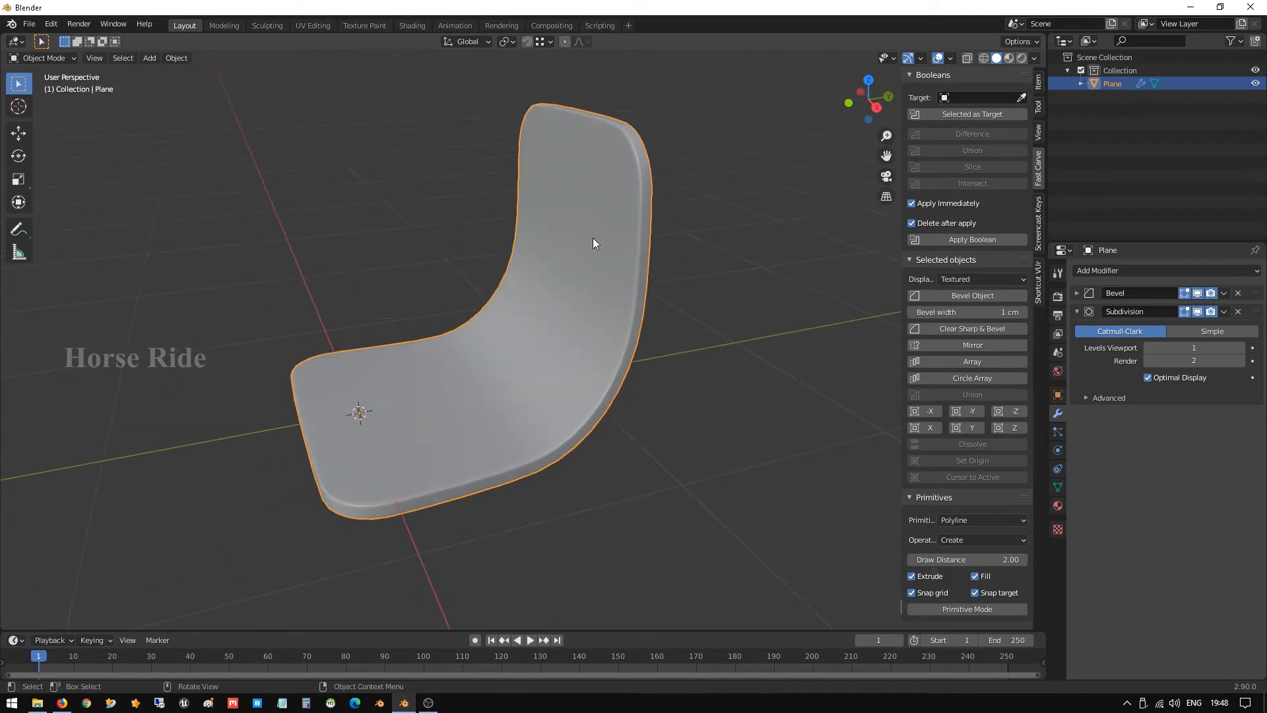
middle_click_drag(592, 243, 752, 276)
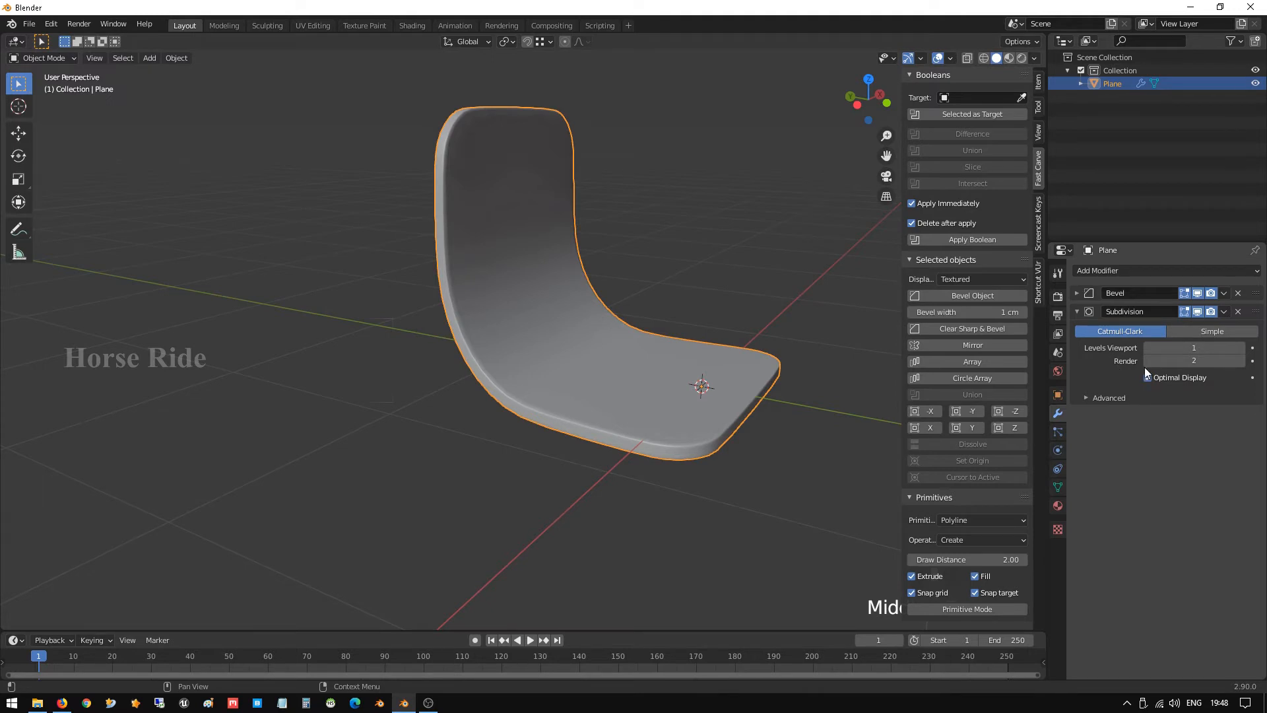
Set the Subdivision modifier's viewport and render levels to 3 and check the smoothed seat from several angles
left_click(1241, 348)
middle_click_drag(624, 323, 599, 339)
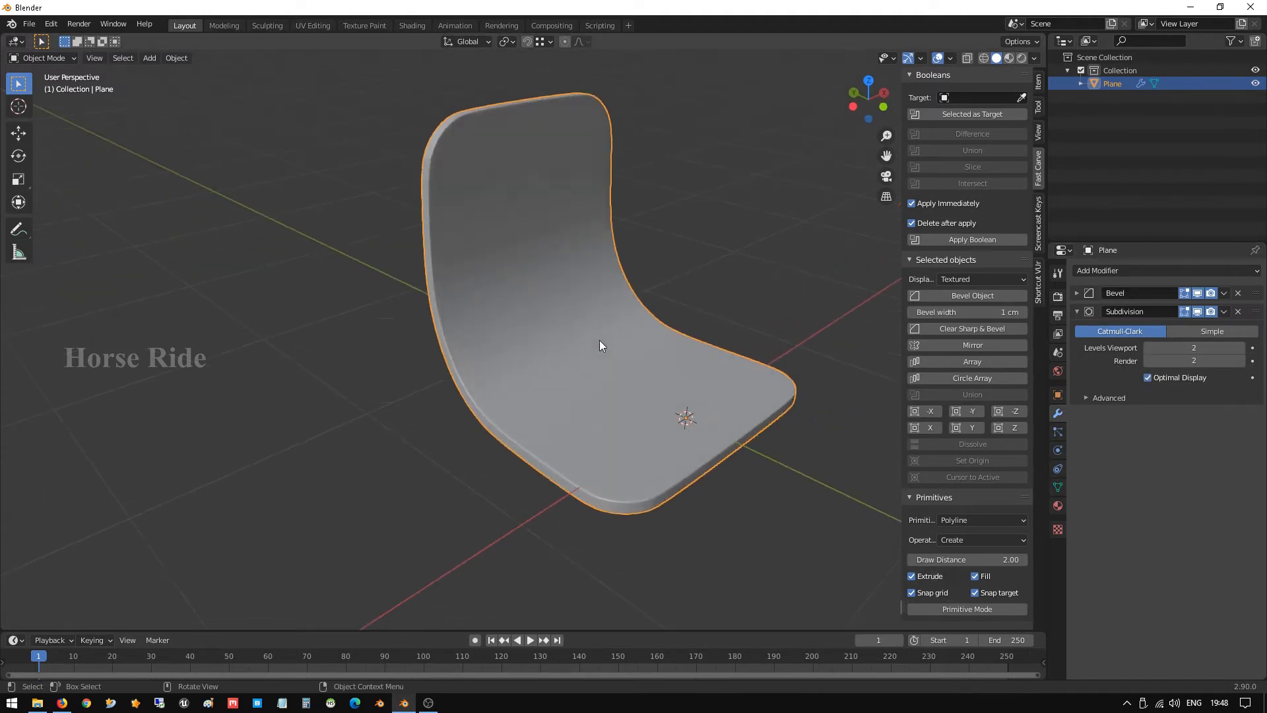
left_click(1242, 348)
left_click(1242, 361)
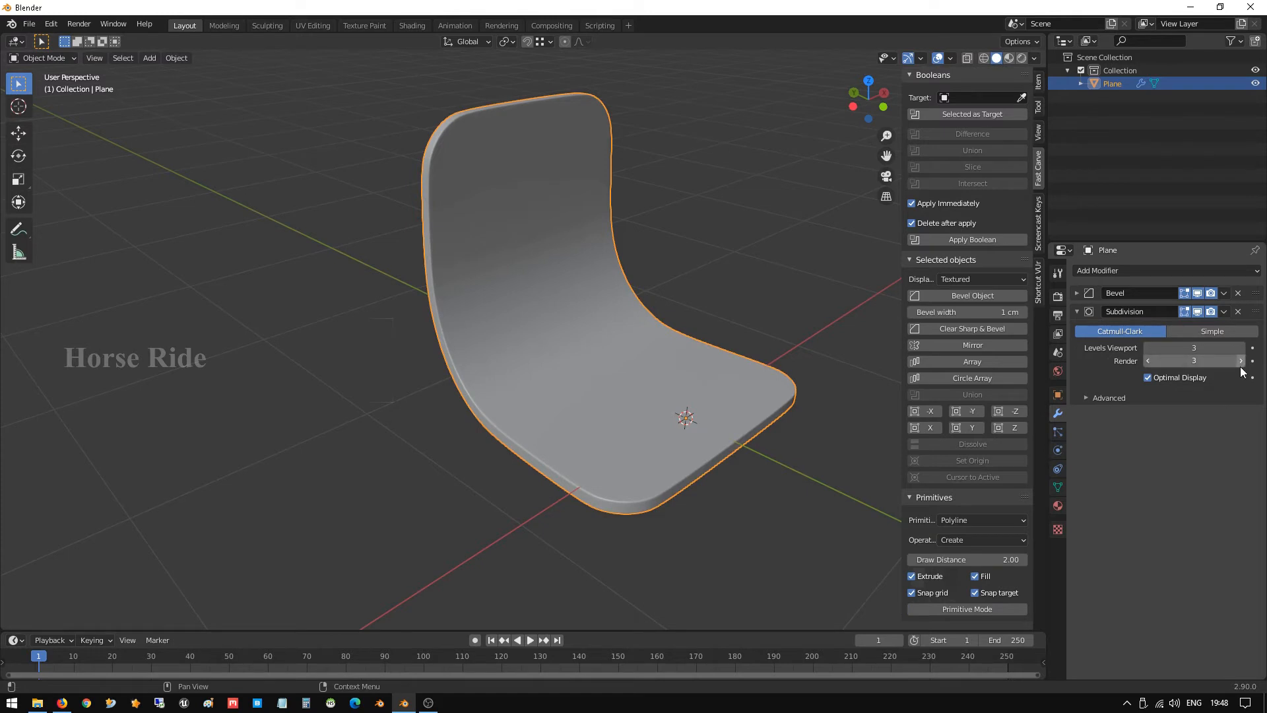
middle_click_drag(382, 198, 396, 221)
scroll(444, 223, "up", 3)
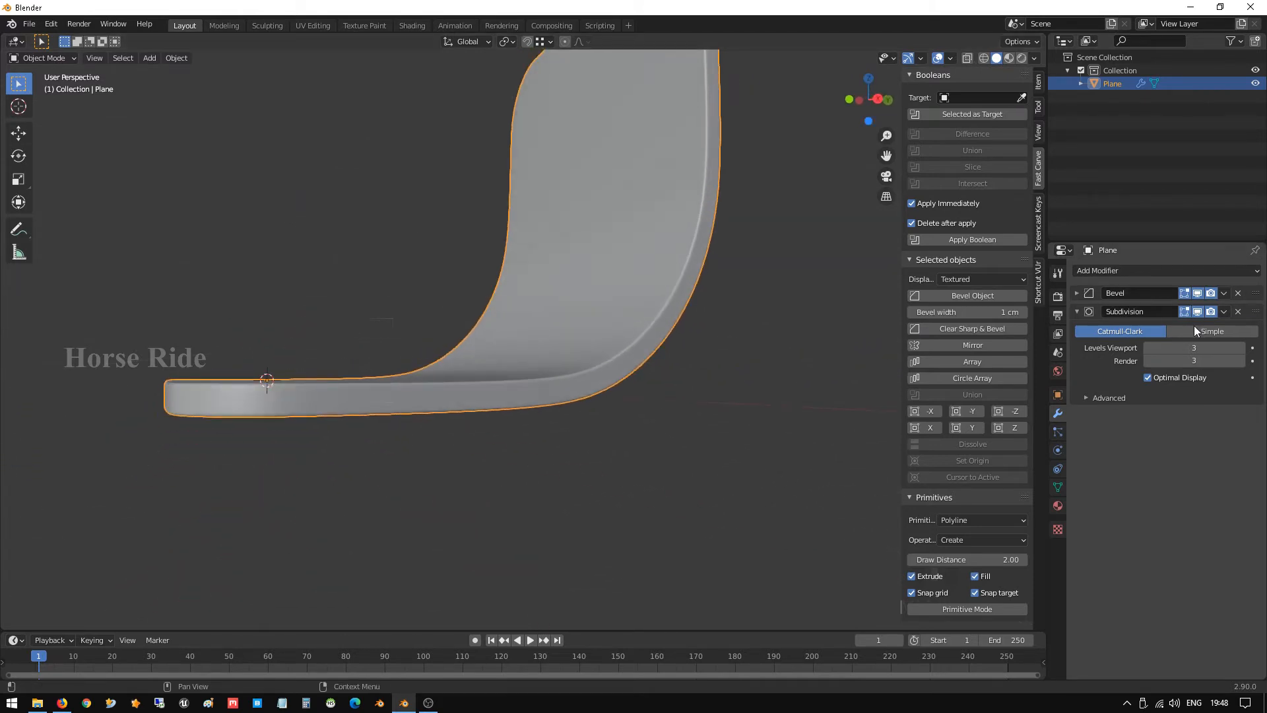
middle_click_drag(514, 325, 409, 334)
scroll(602, 326, "down", 4)
scroll(672, 359, "down", 2)
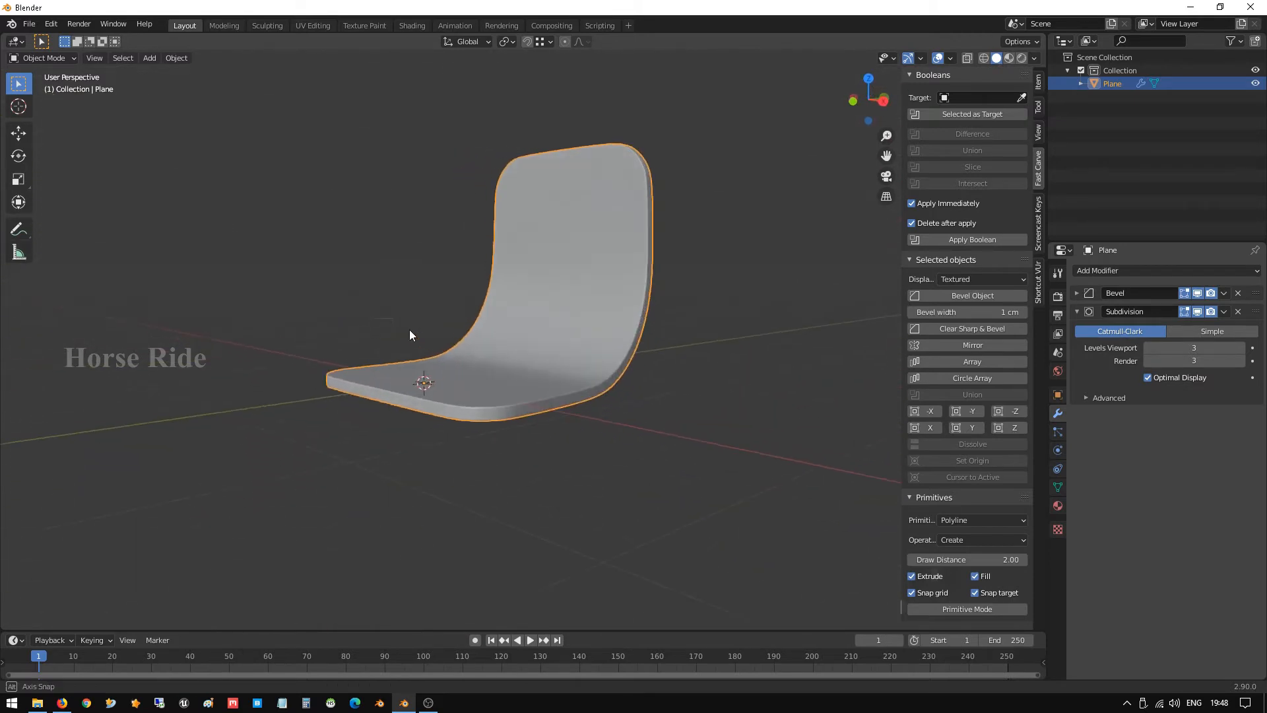
scroll(556, 399, "down", 1)
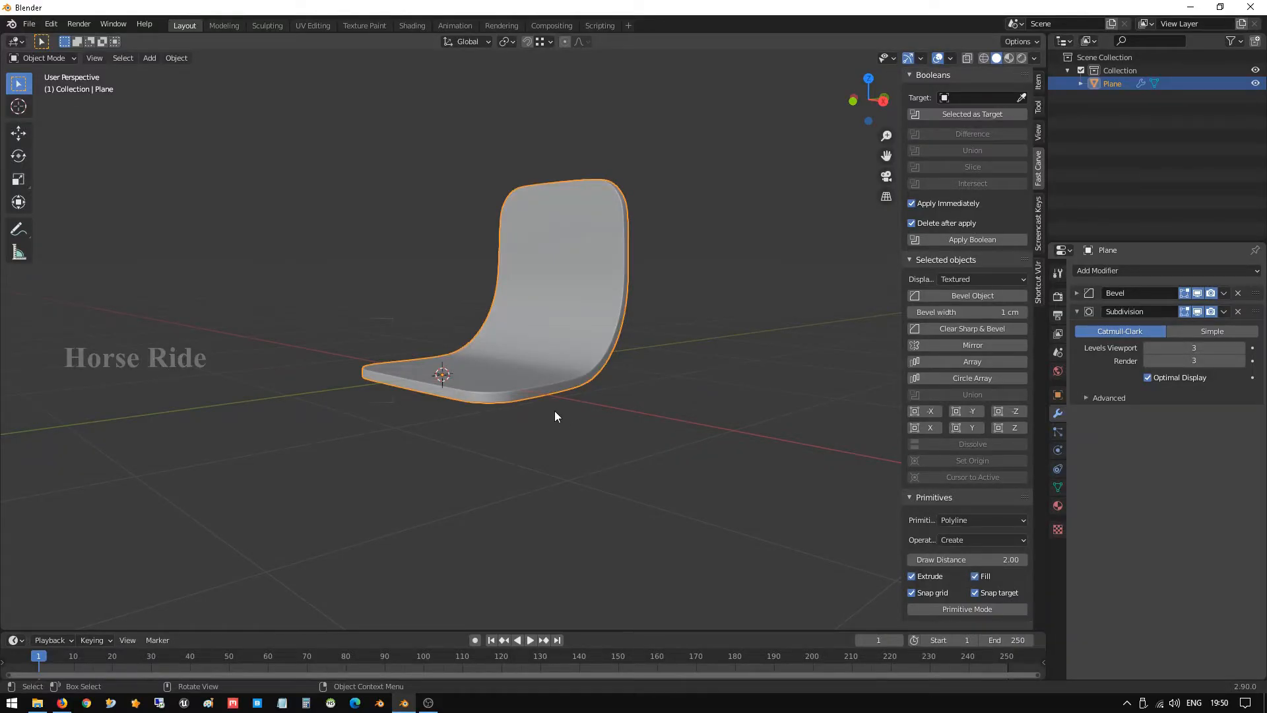
In front view, move the seat up about 105 cm along the Z axis and deselect it
middle_click_drag(513, 385, 543, 375)
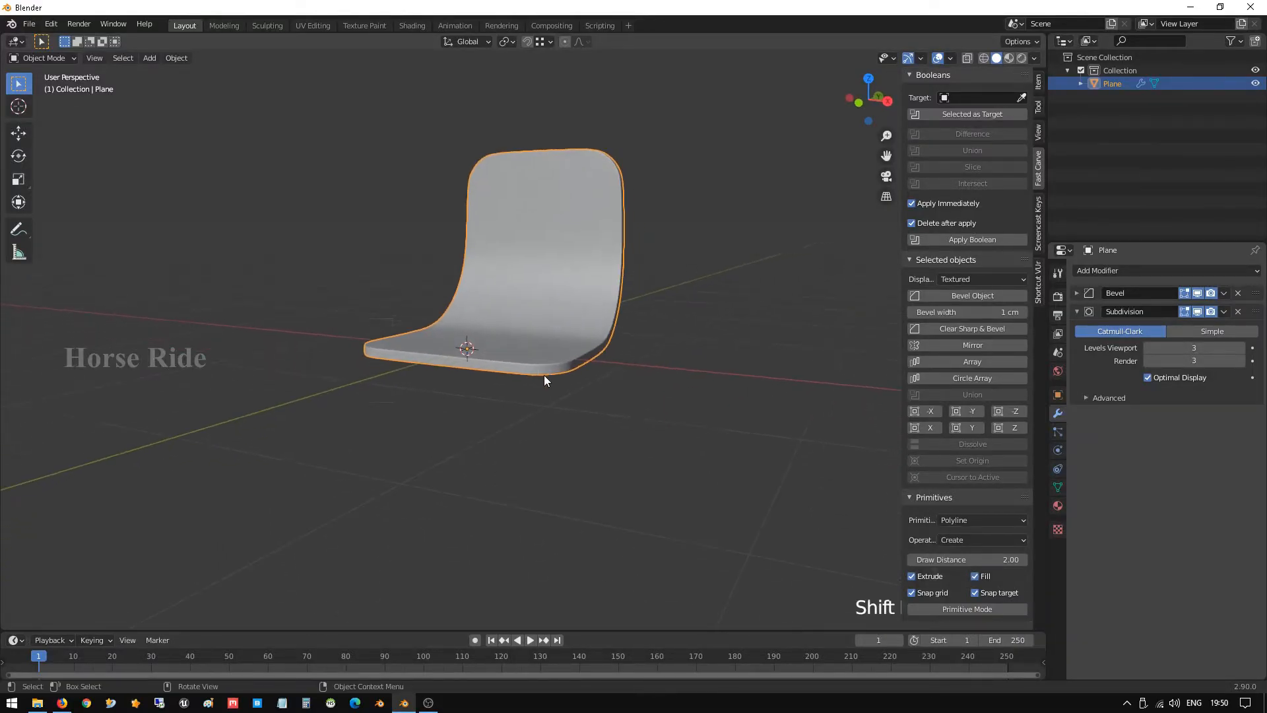
key("KP_1")
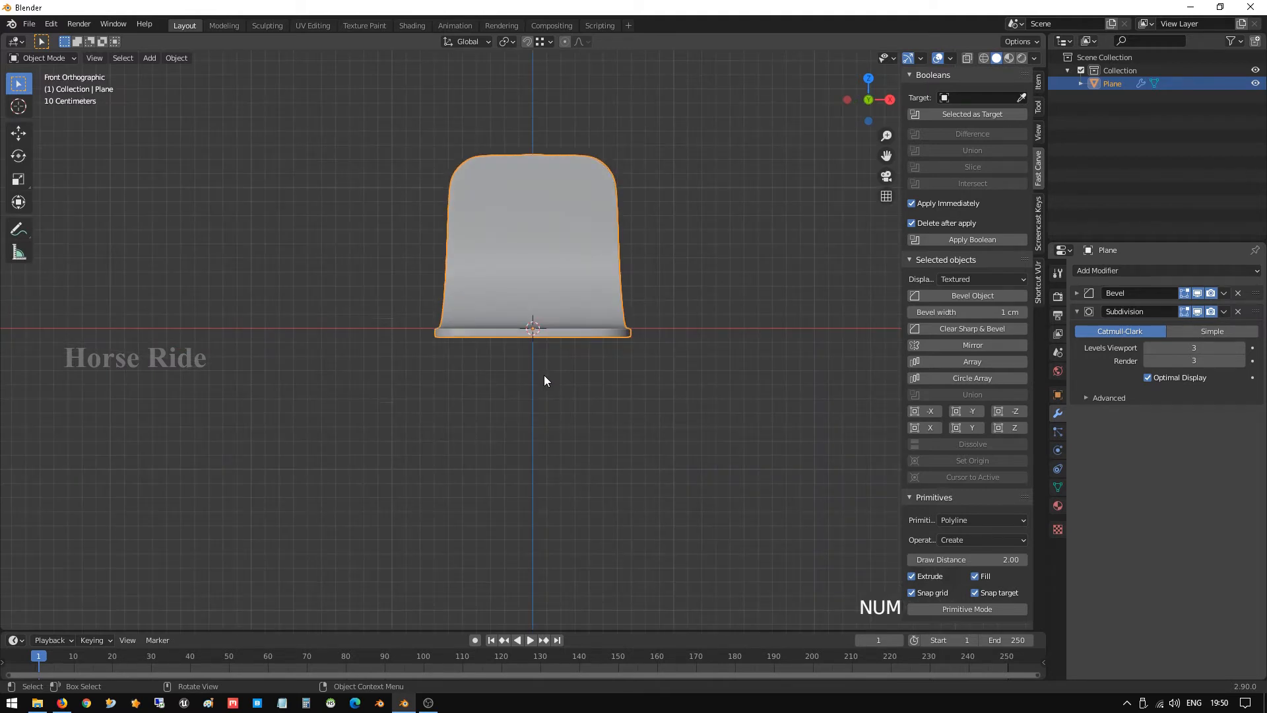
key("g")
key("z")
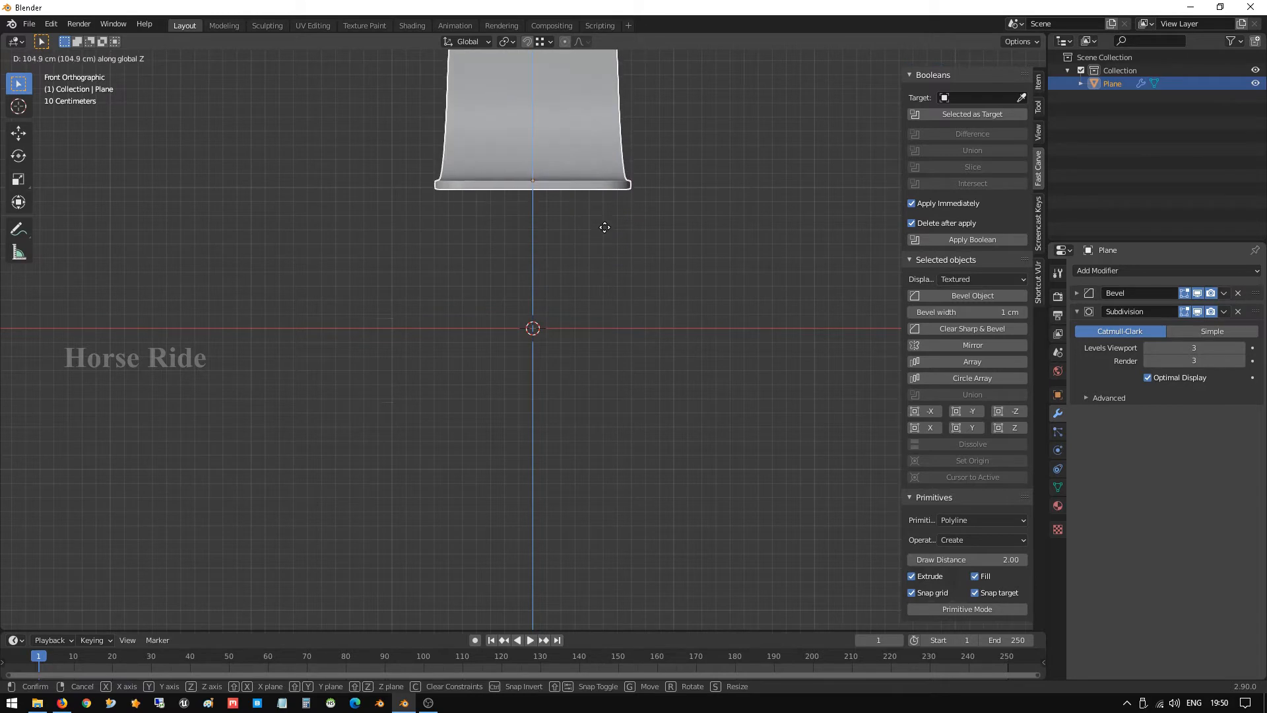
left_click(607, 227)
left_click(560, 219)
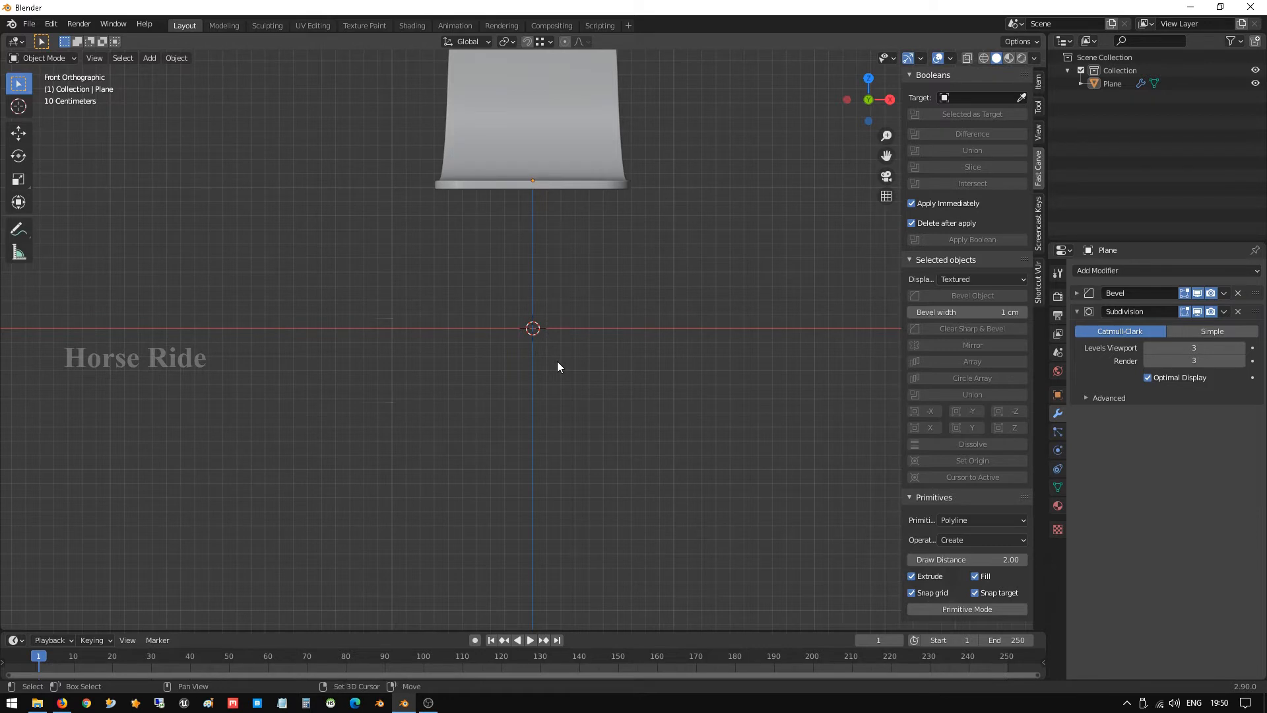
Add a Path curve at the world origin beneath the seat
key("shift+a")
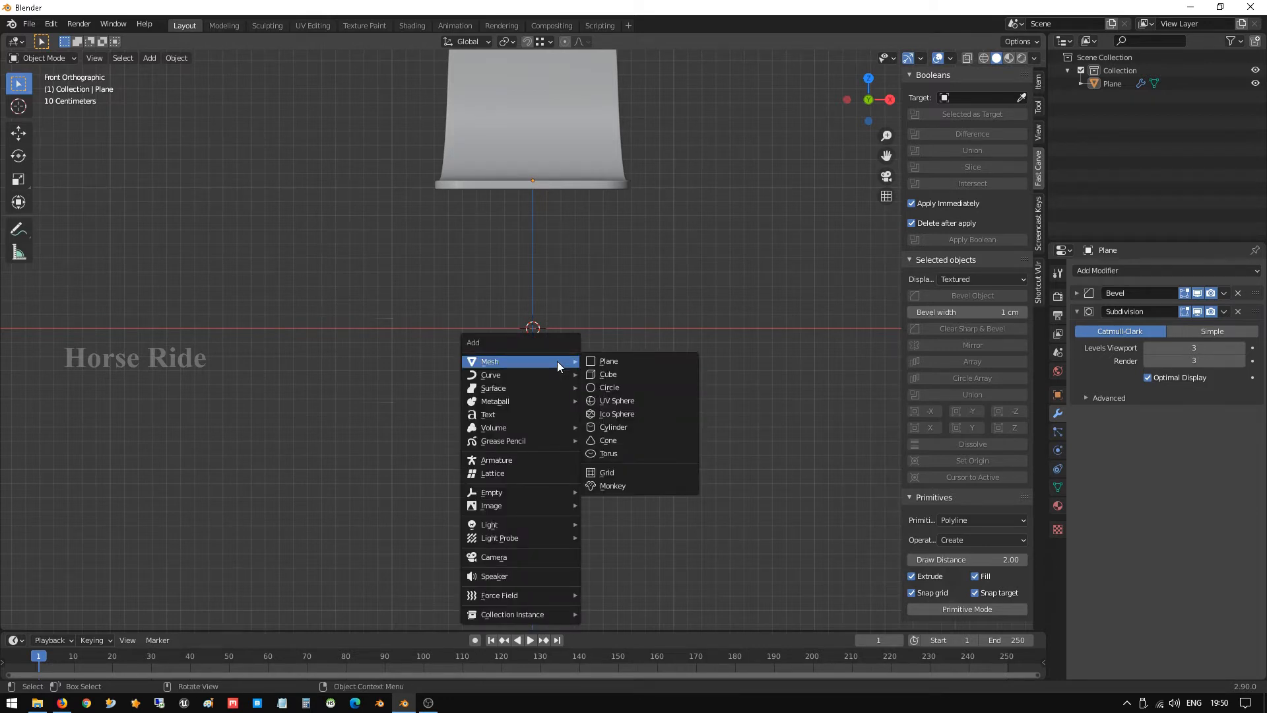
mouse_move(555, 371)
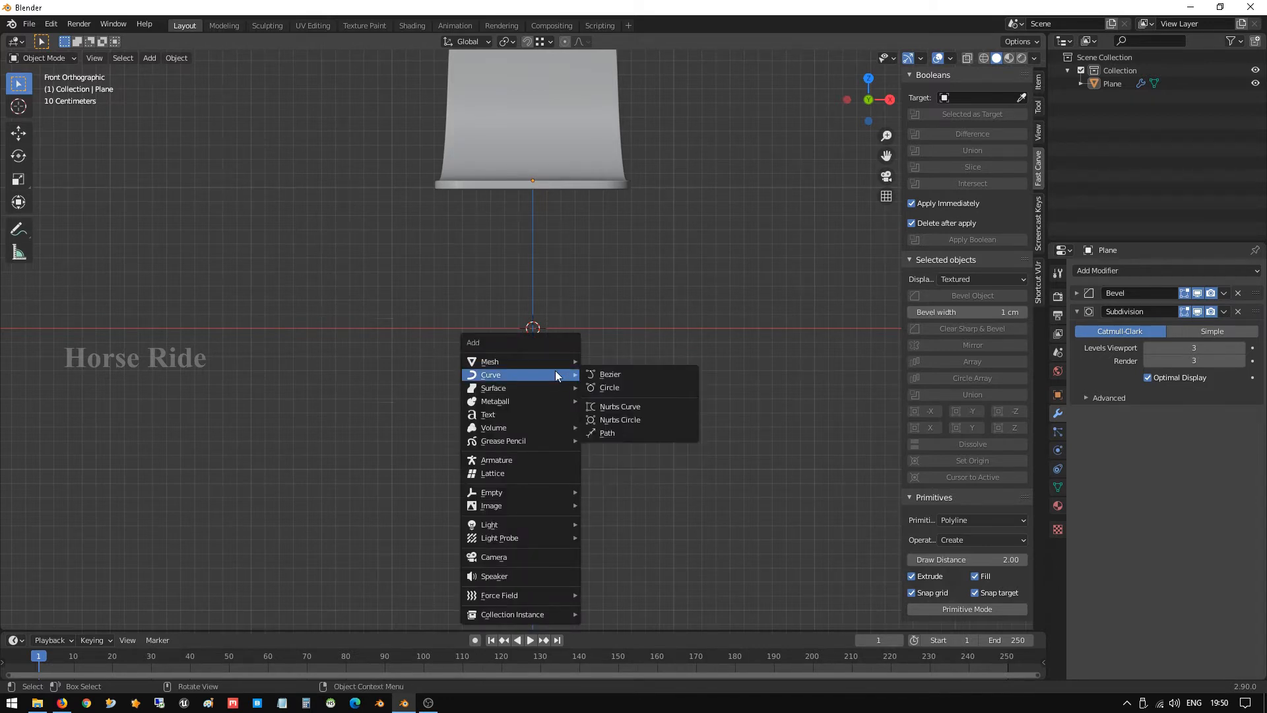
left_click(621, 432)
middle_click_drag(615, 327, 604, 362)
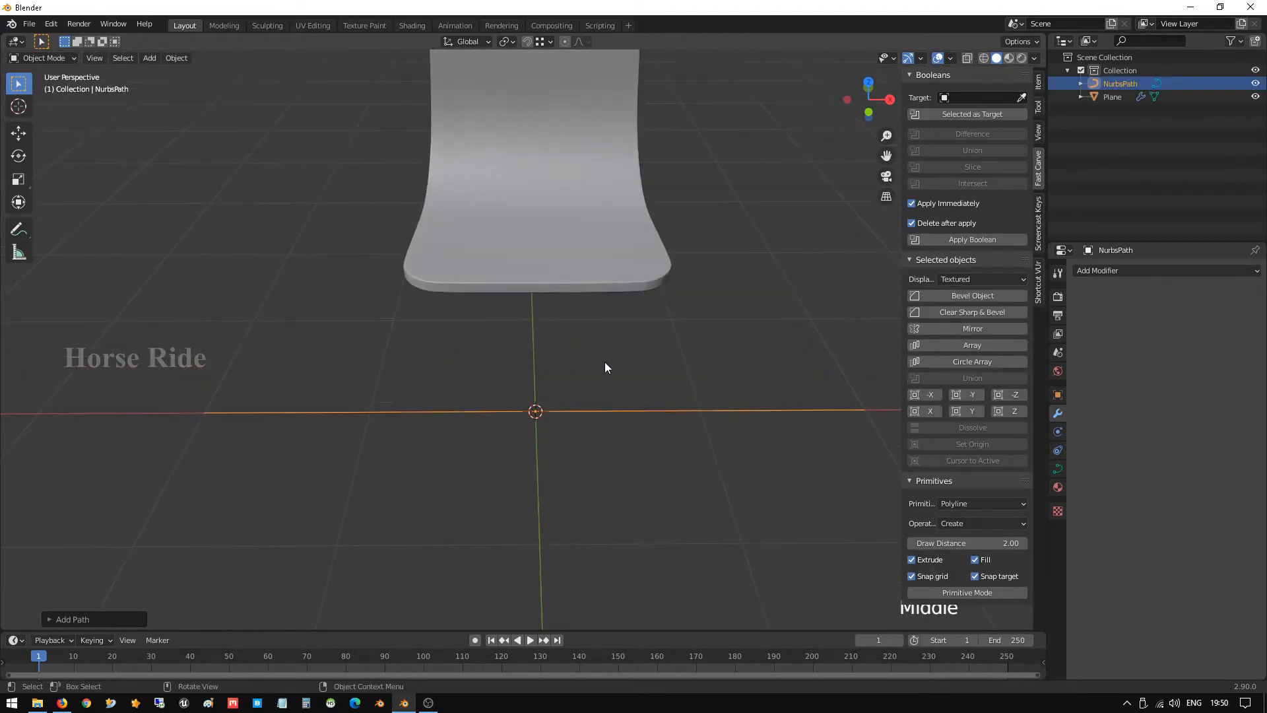
scroll(601, 362, "down", 2)
middle_click_drag(547, 390, 506, 355)
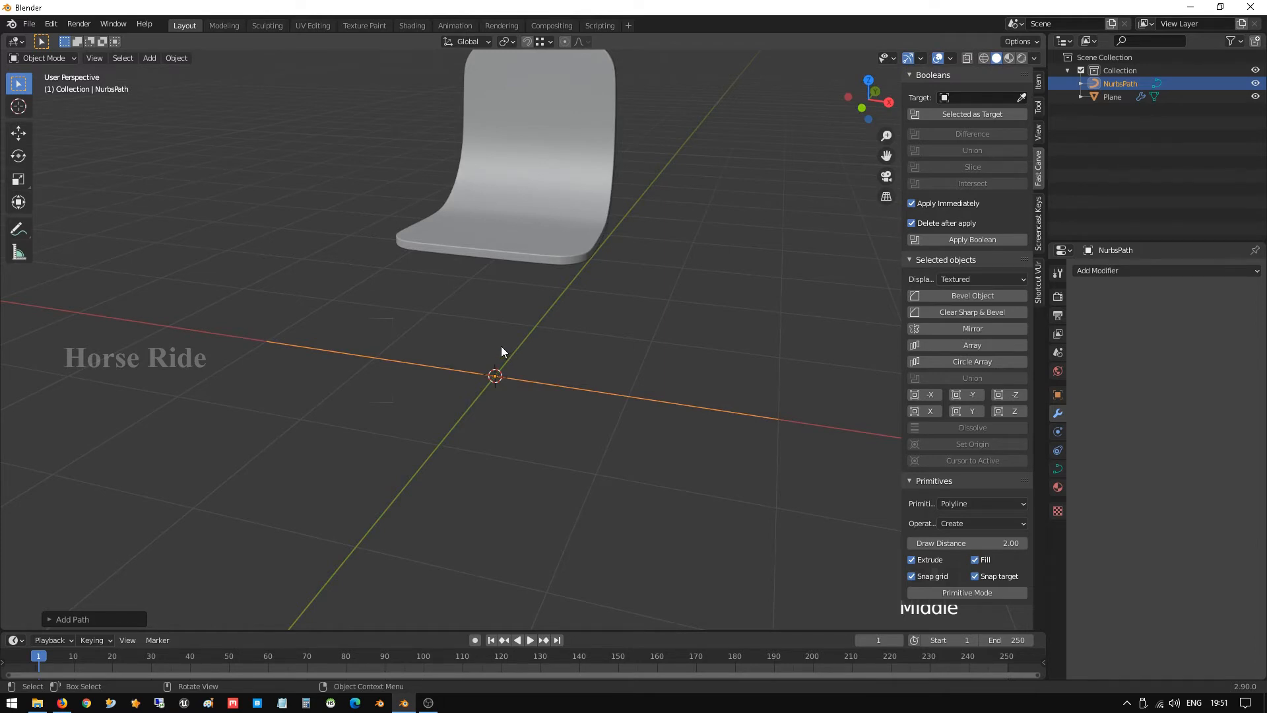
Rotate the path 90 degrees about the Z axis so it runs along the Y axis
key("r")
key("z")
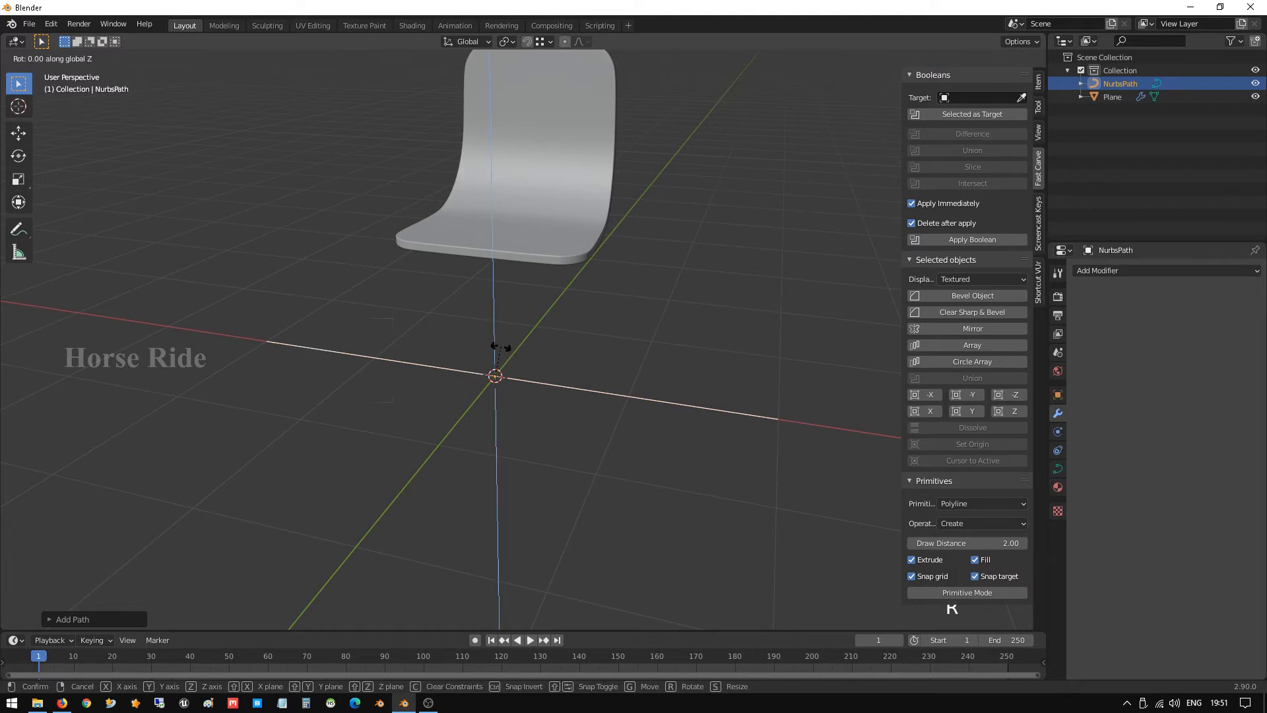
type("90")
key("Return")
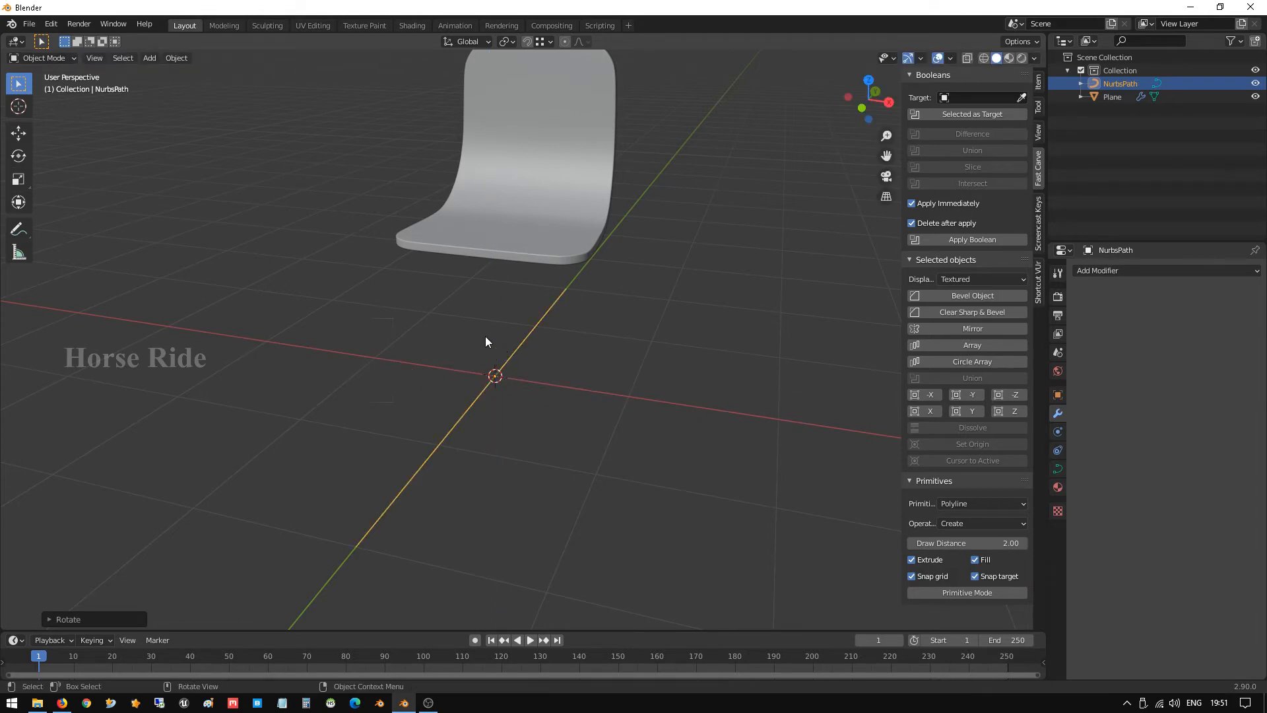
middle_click_drag(564, 374, 487, 360)
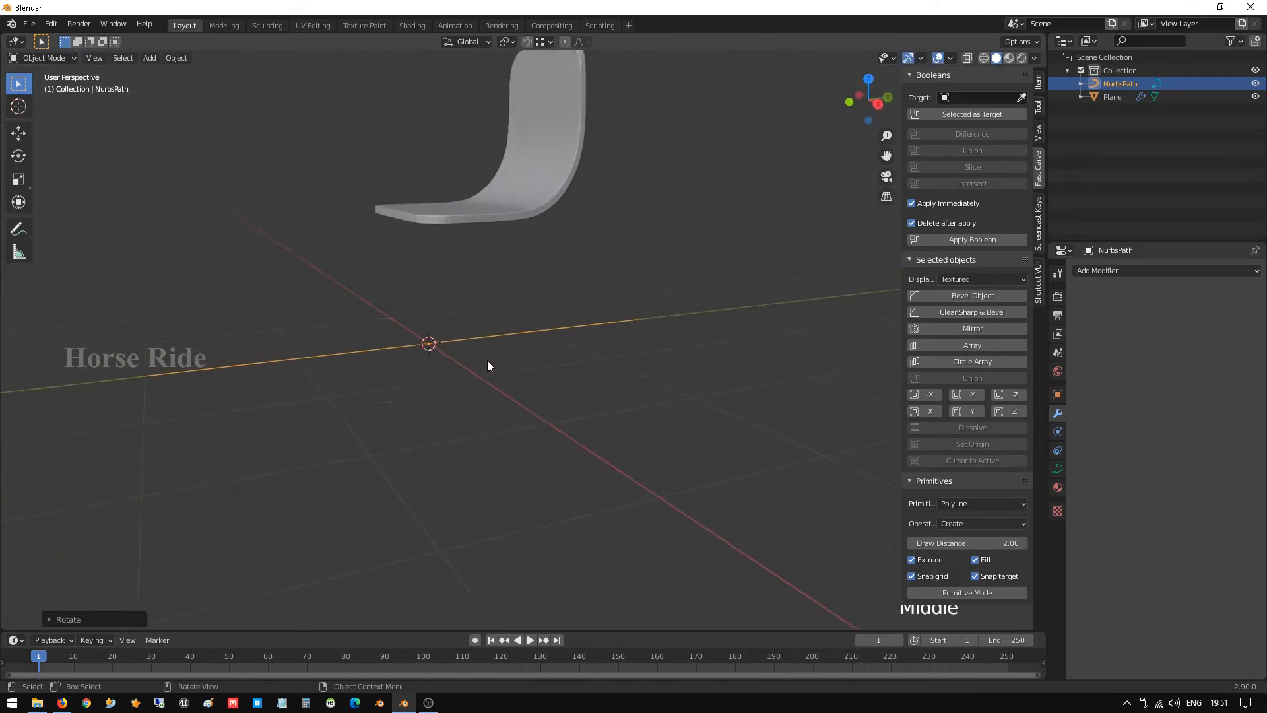
In right view, edit the path and move its two front control points down about 150 cm, with the inner one directly below the origin
key("KP_3")
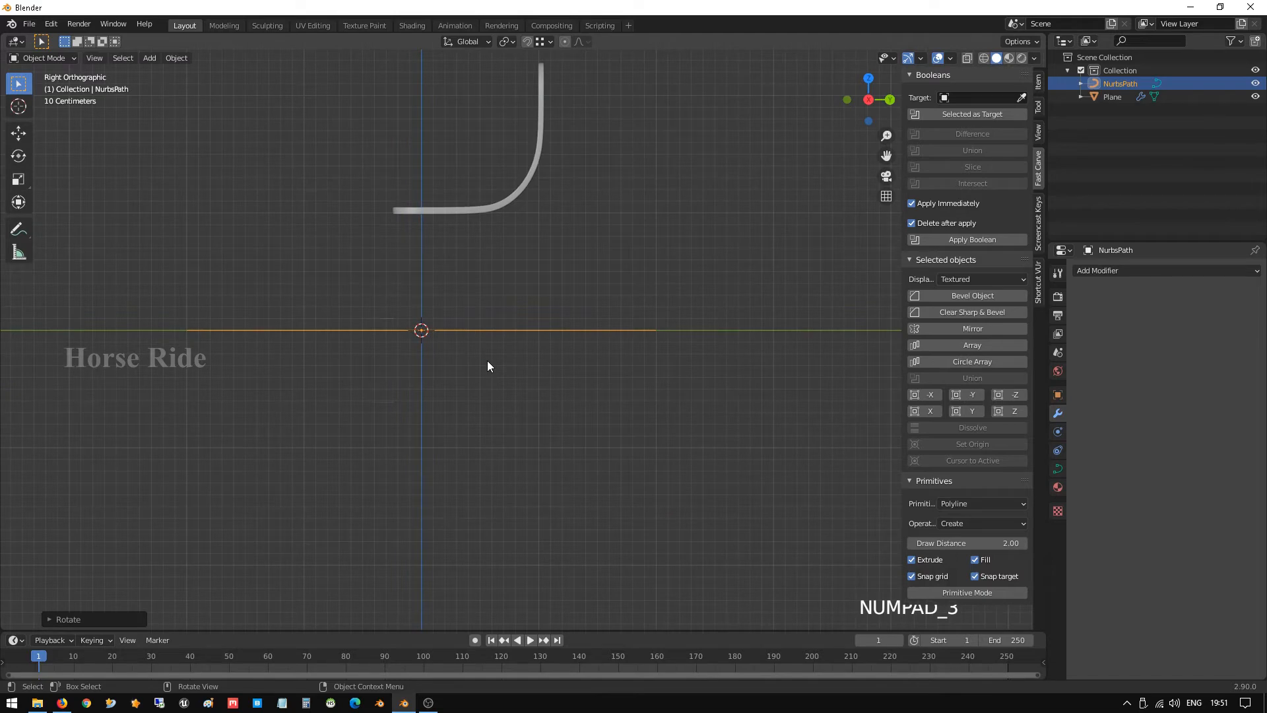
key("Tab")
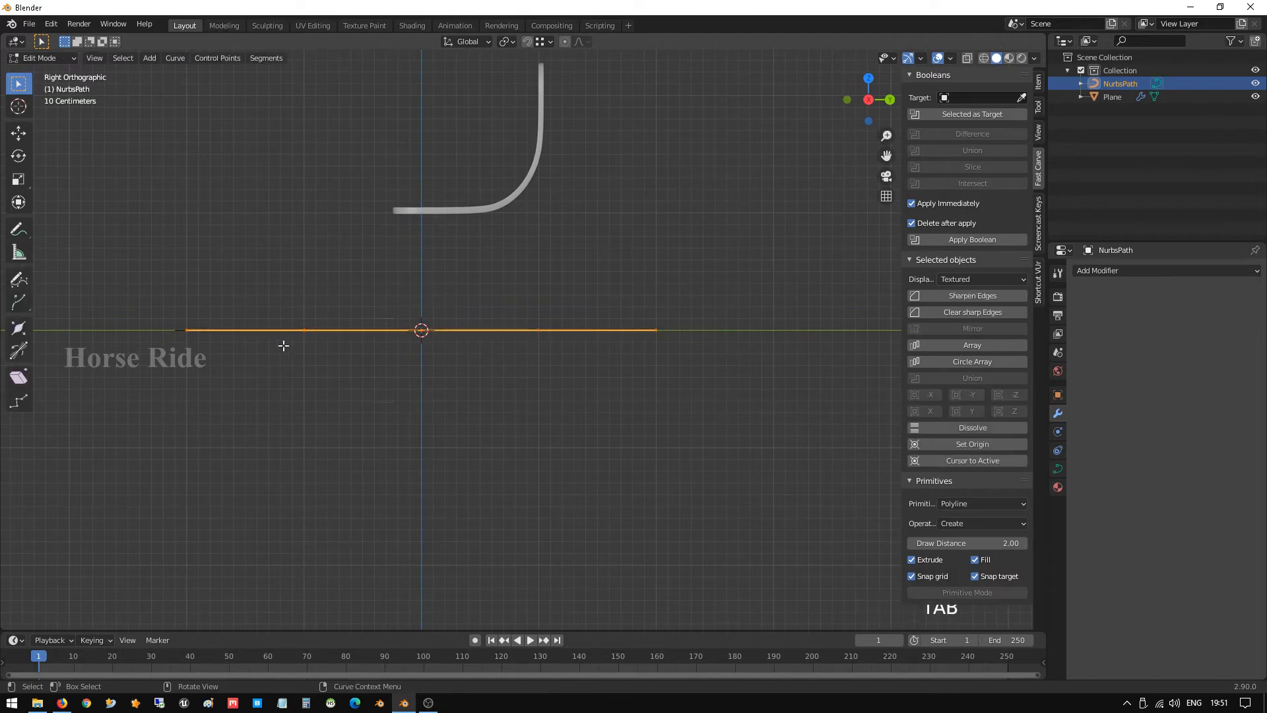
left_click(244, 328)
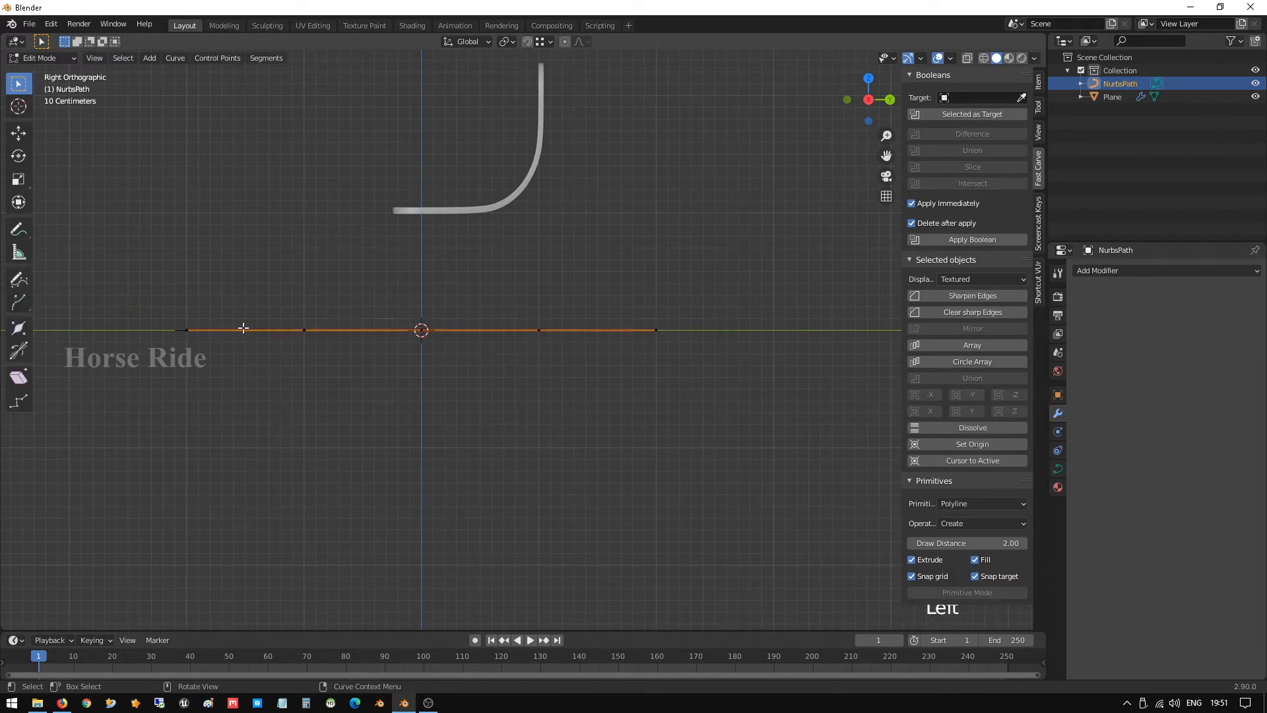
left_click(178, 326)
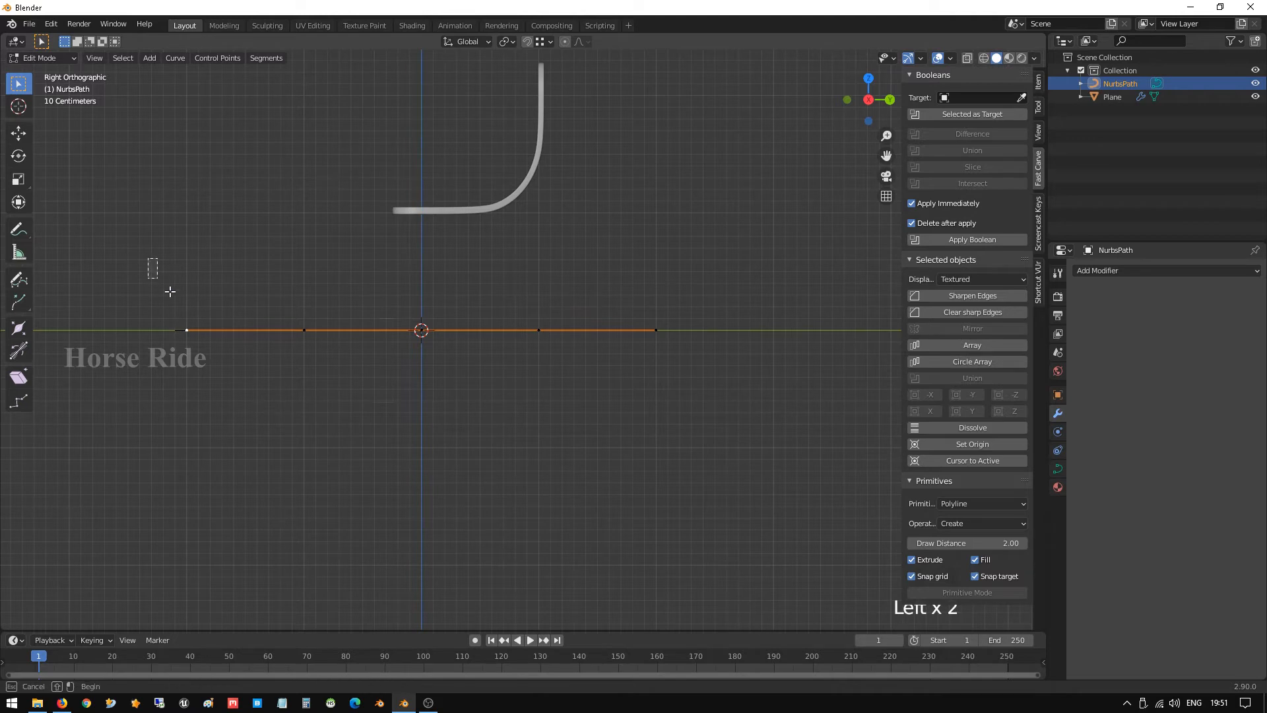
left_click_drag(147, 258, 354, 445)
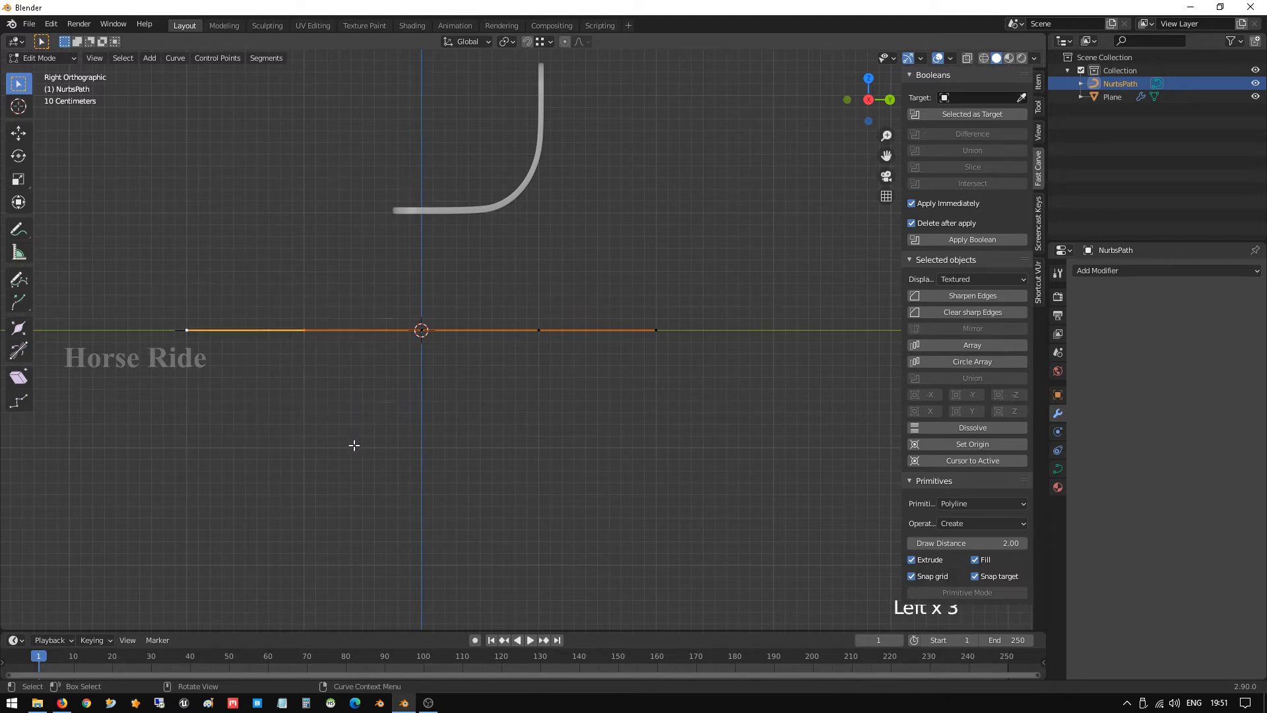
key("g")
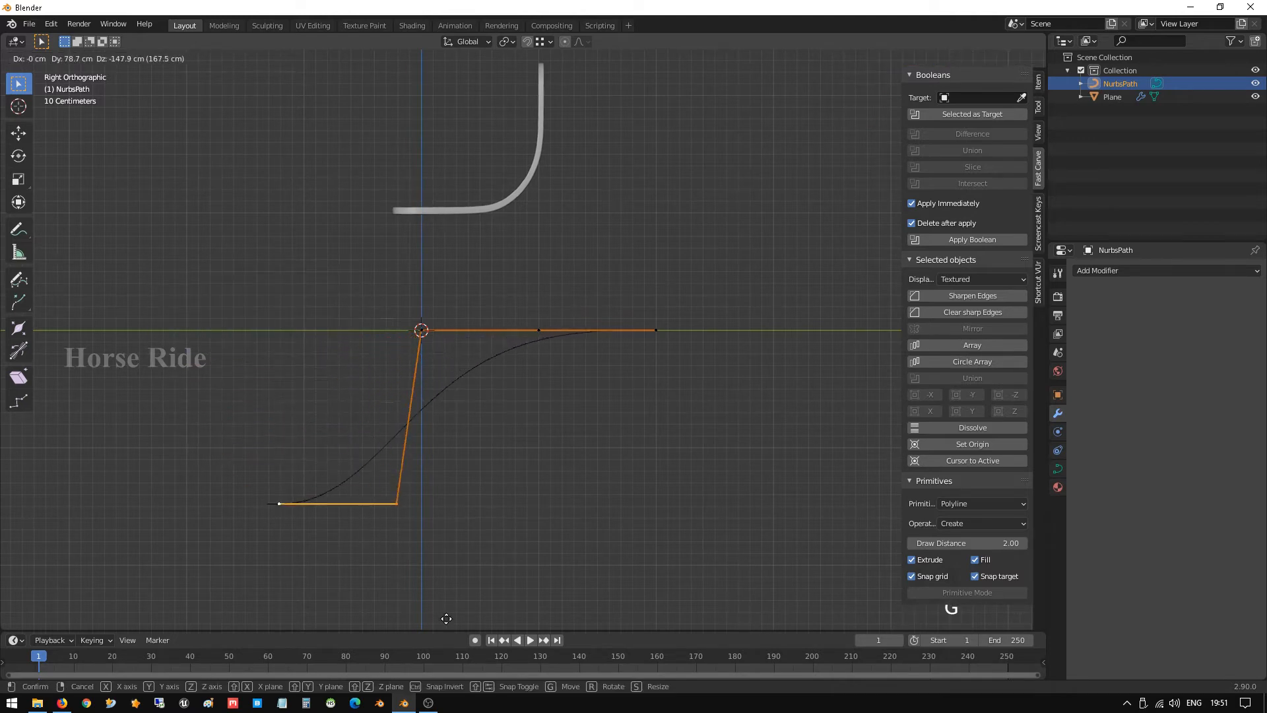
left_click(466, 619)
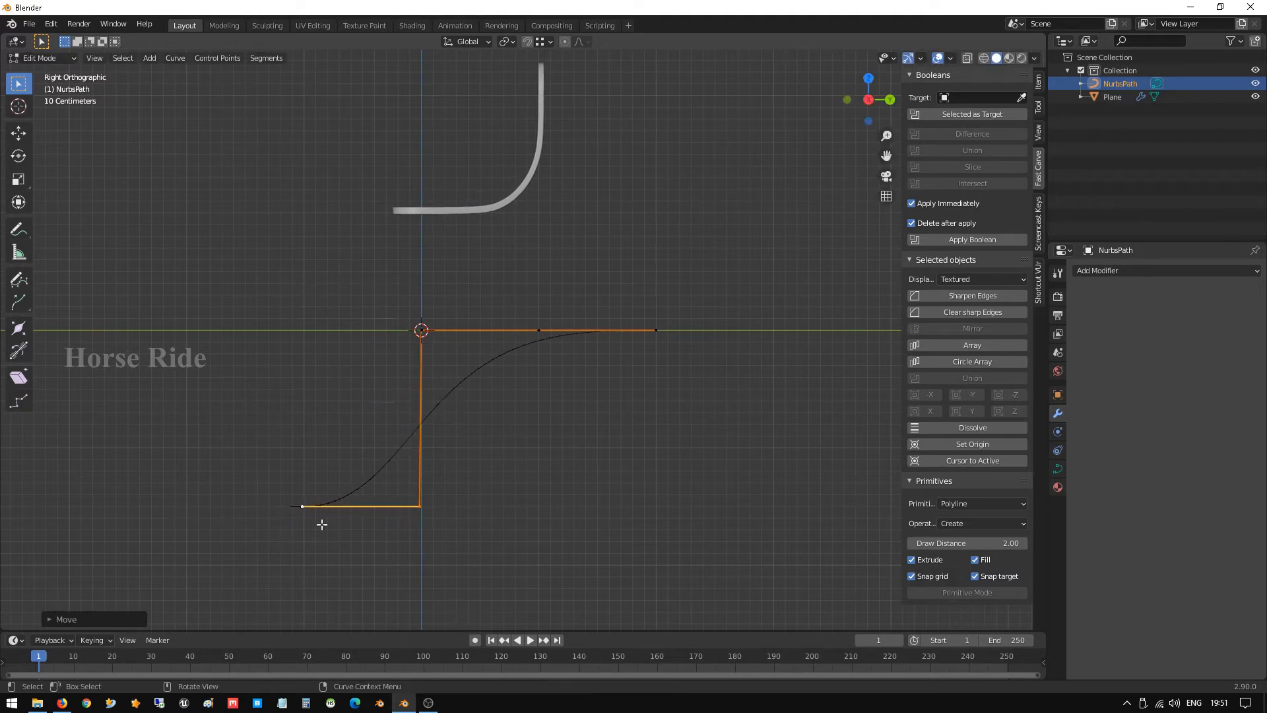
Move the path's lower end control point about 102 cm along Y to below the origin and about 50 cm down along Z
left_click(369, 581)
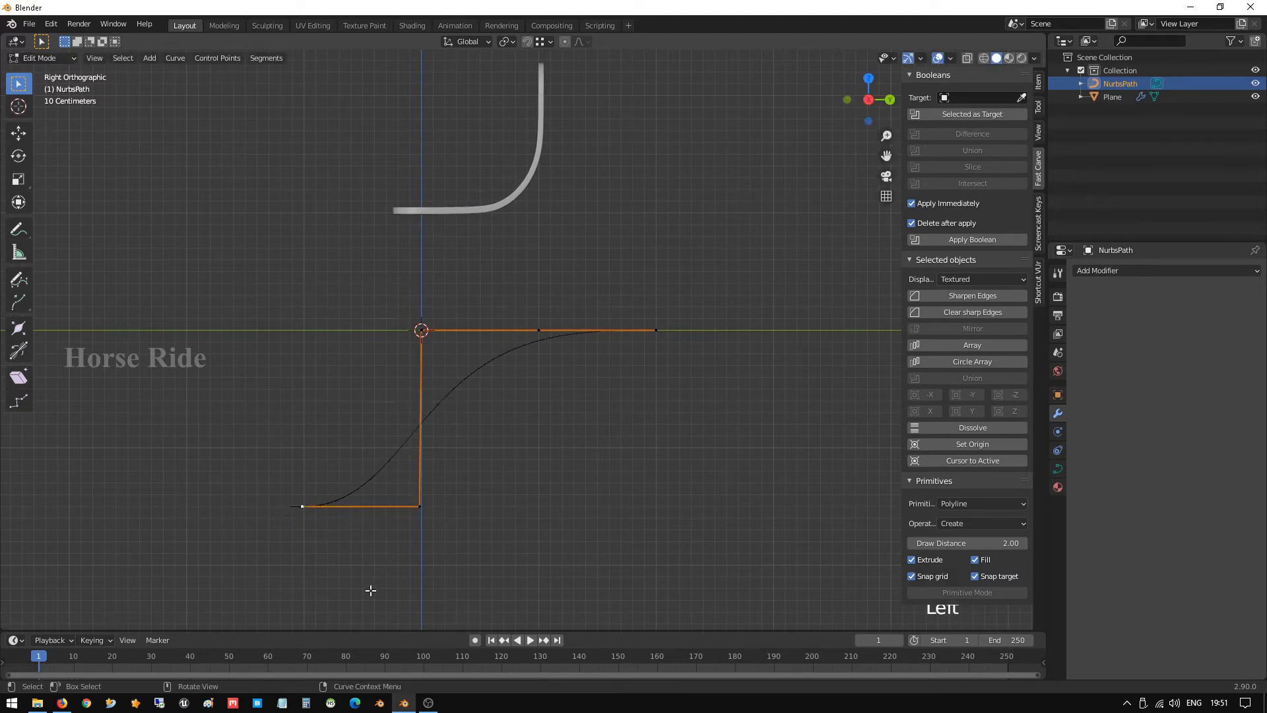
key("g")
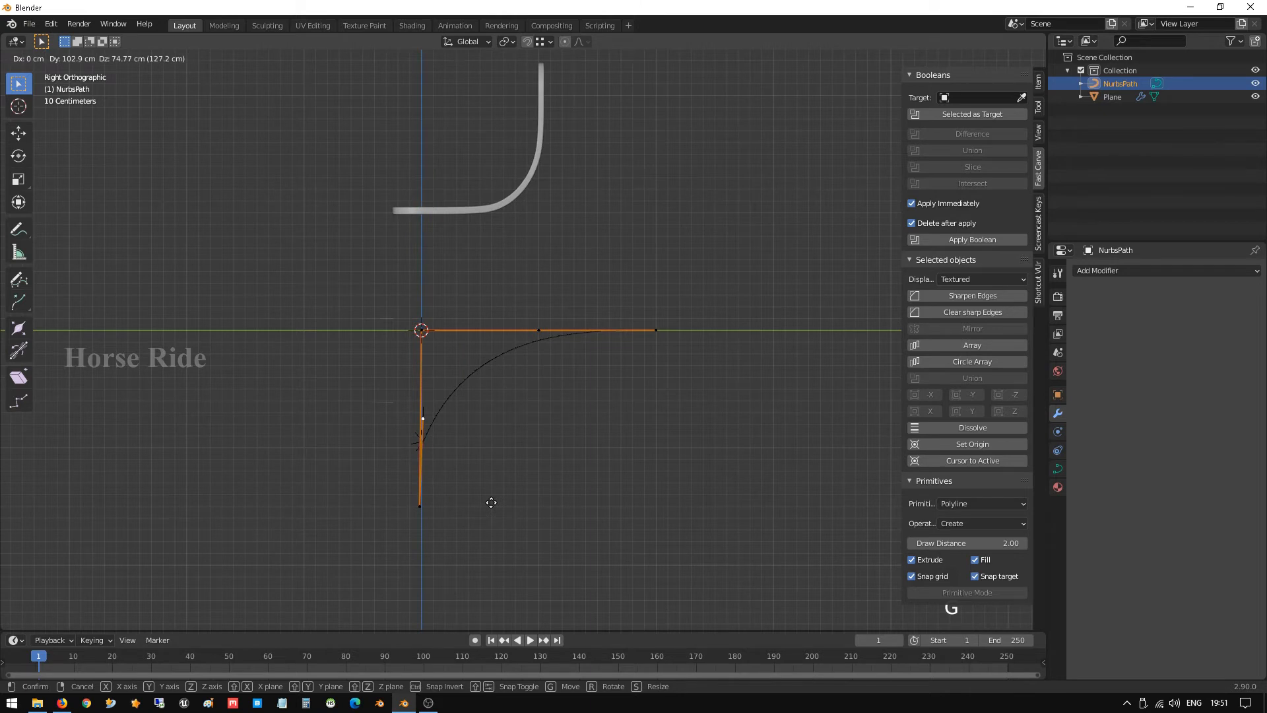
key("y")
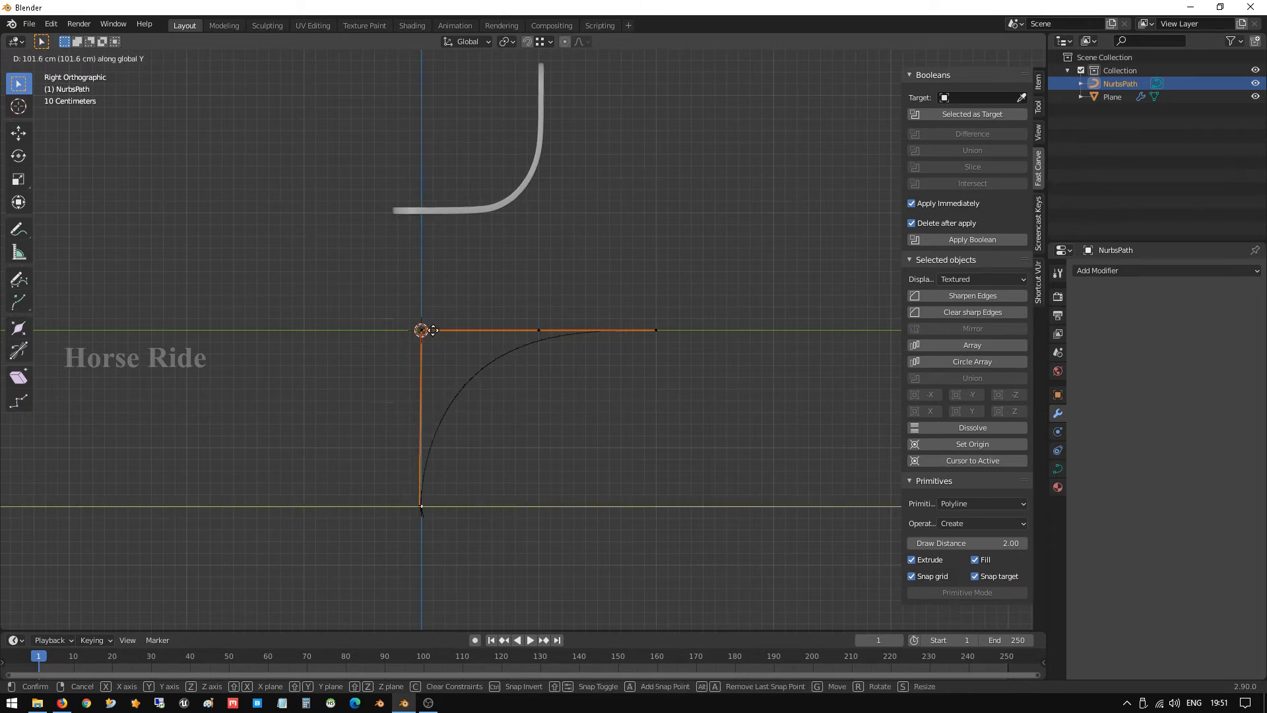
left_click(434, 330)
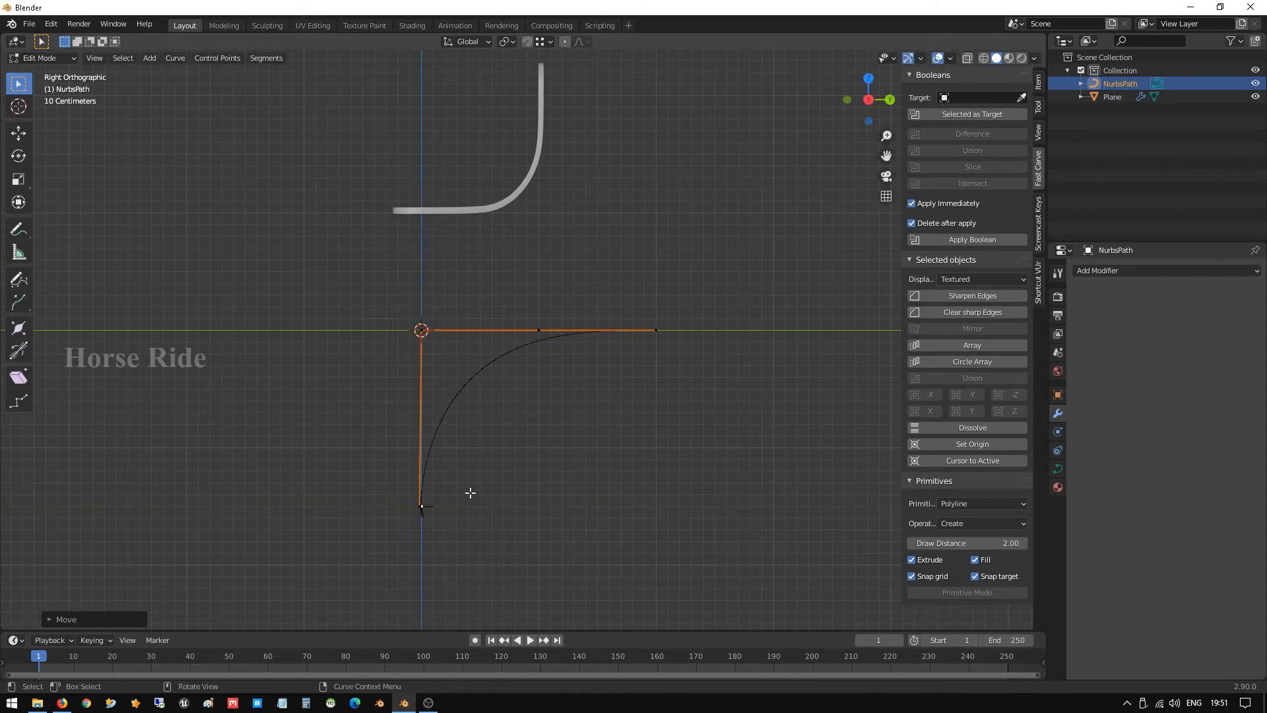
key("g")
key("z")
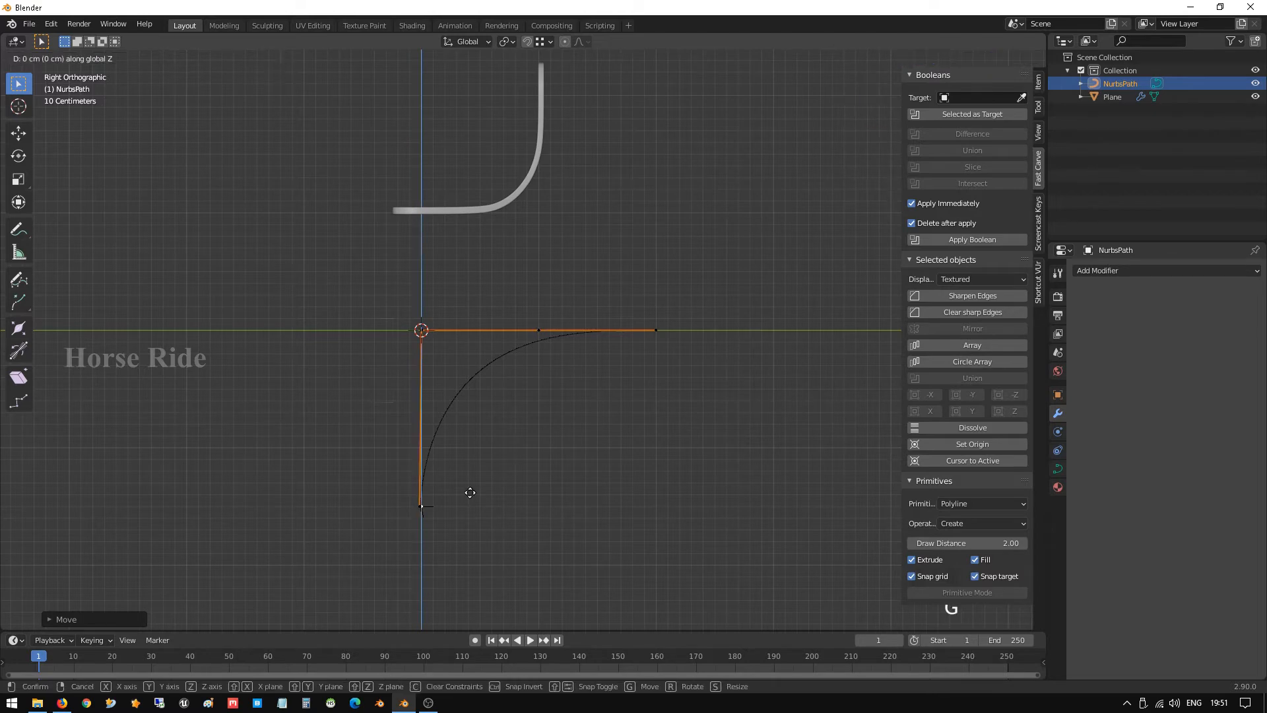
left_click(457, 553)
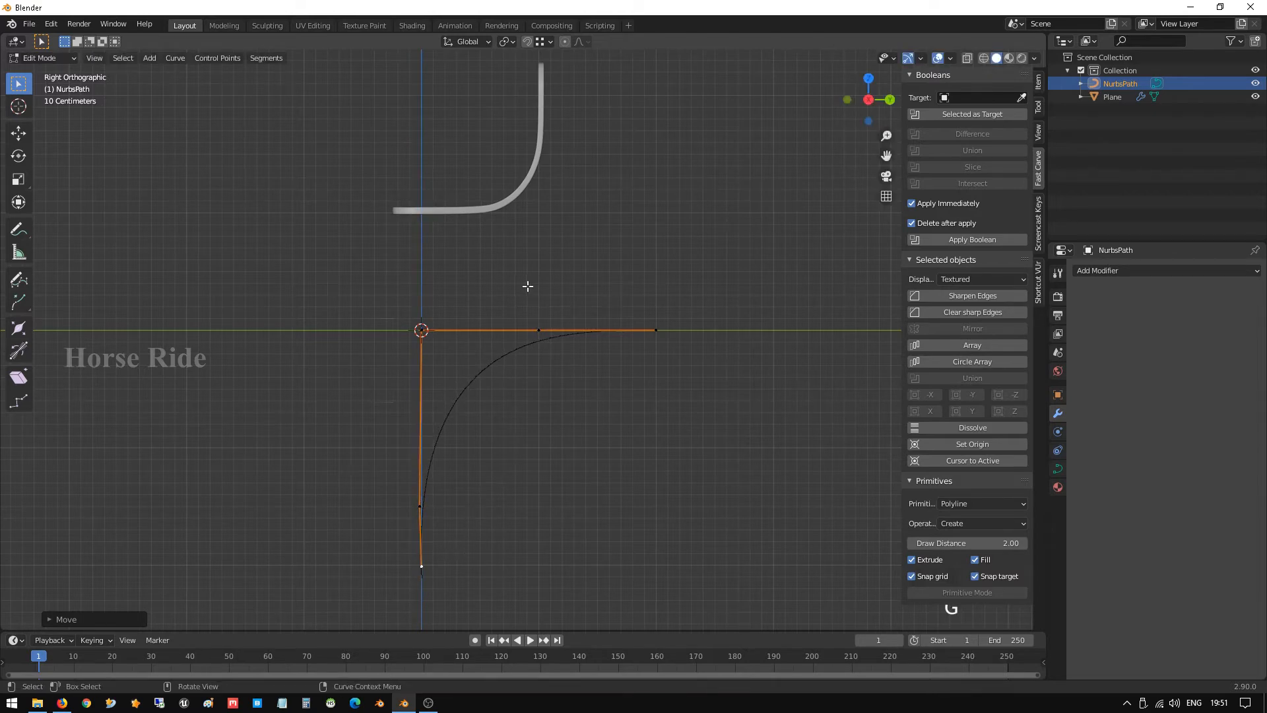
Move the path's two upper rear control points about 123 cm along negative Y, tightening the bend near the origin, and leave the curve's editing mode
left_click_drag(509, 279, 734, 394)
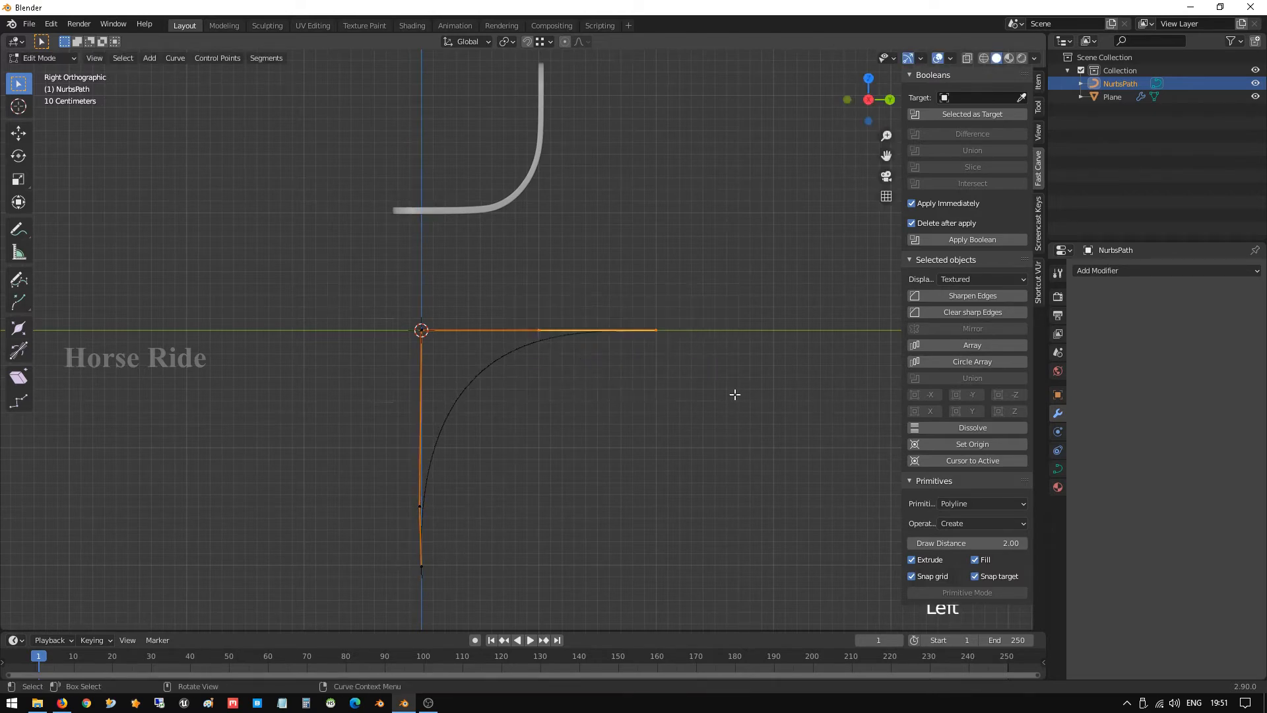
left_click(656, 381)
left_click_drag(532, 294, 716, 383)
key("g")
key("y")
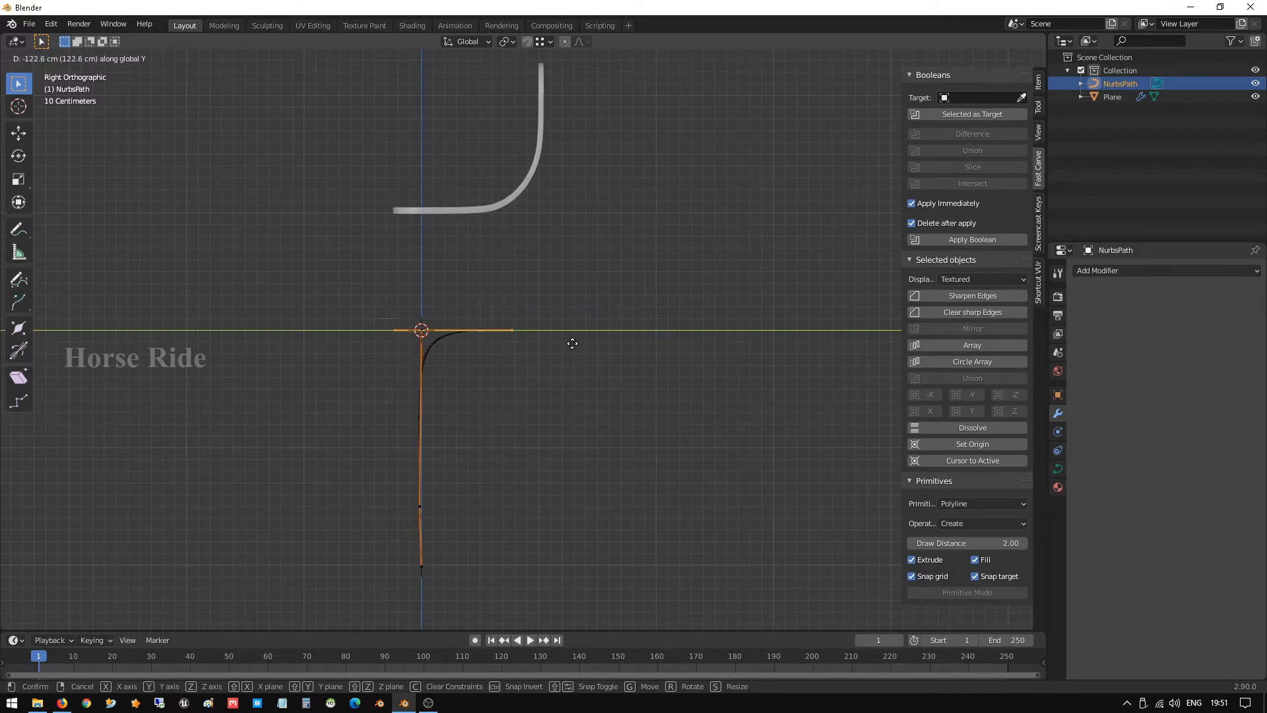
left_click(574, 345)
scroll(393, 399, "up", 1)
middle_click_drag(512, 407, 676, 324, "shift")
key("Tab")
left_click(530, 343)
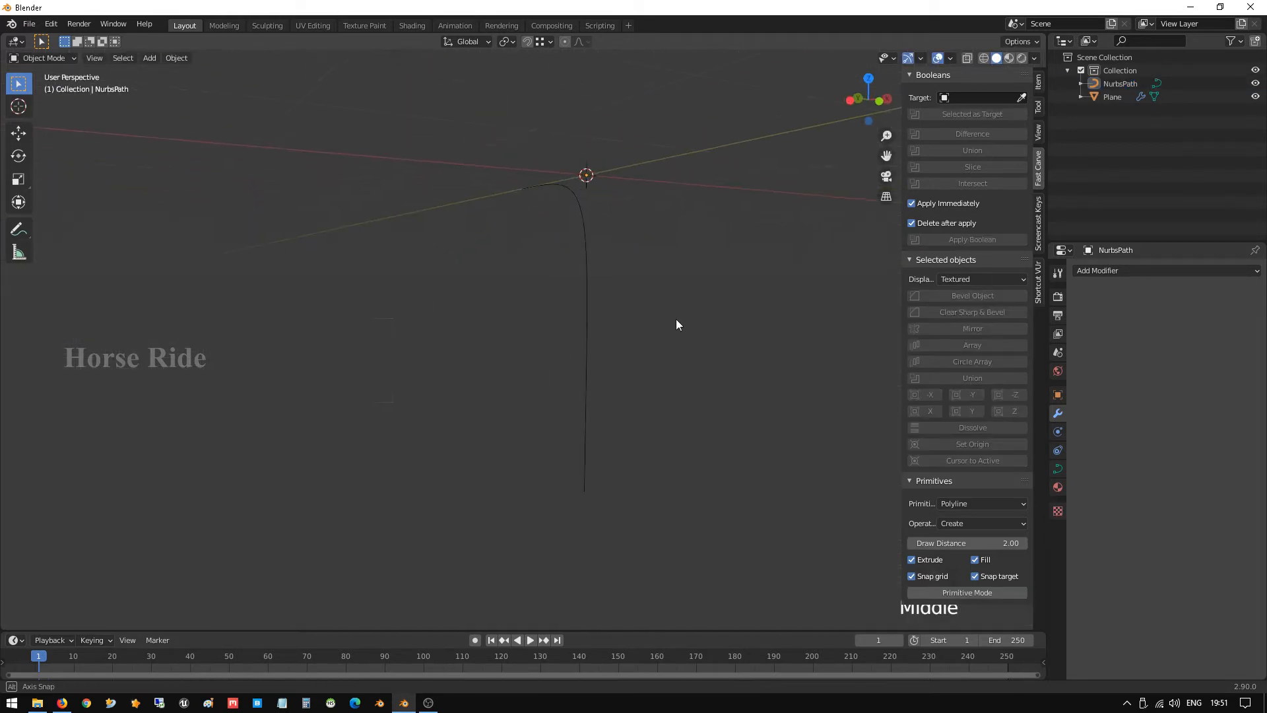
In right view, move the path's upper rear end point slightly toward the origin to shorten the horizontal part, and deselect the curve
key("KP_1")
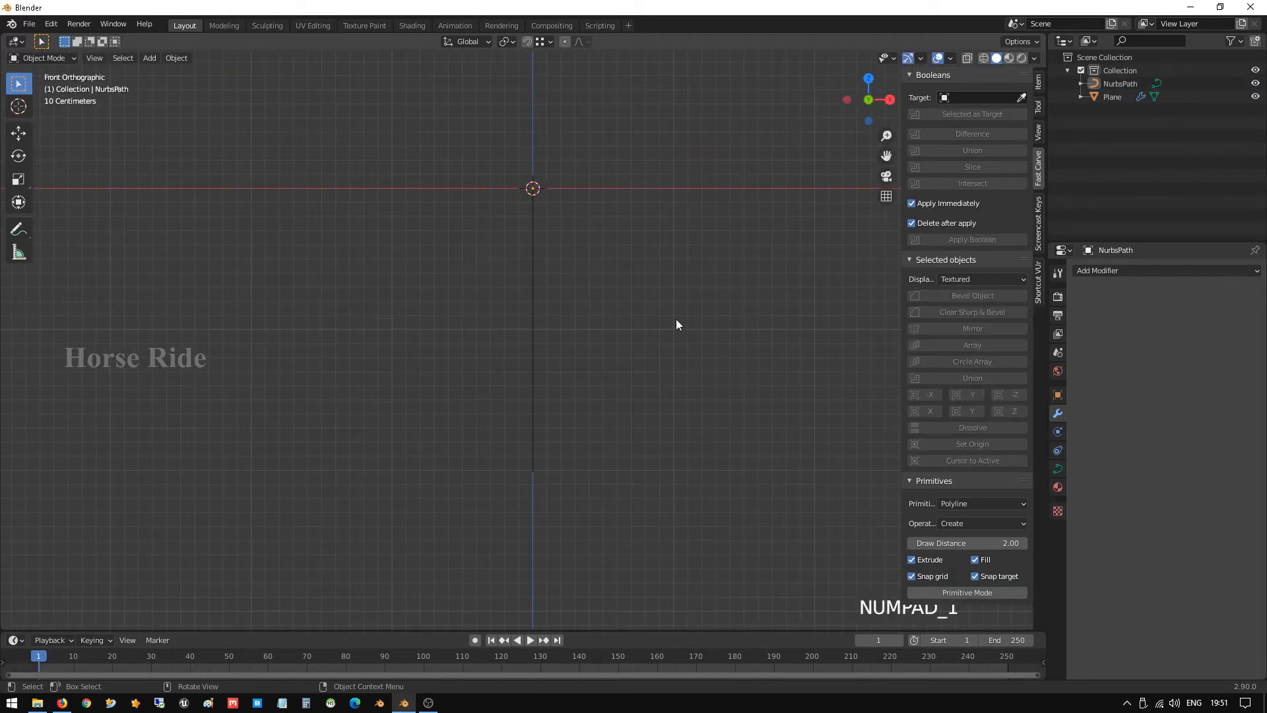
key("KP_3")
scroll(579, 314, "up", 3)
scroll(521, 187, "down", 4)
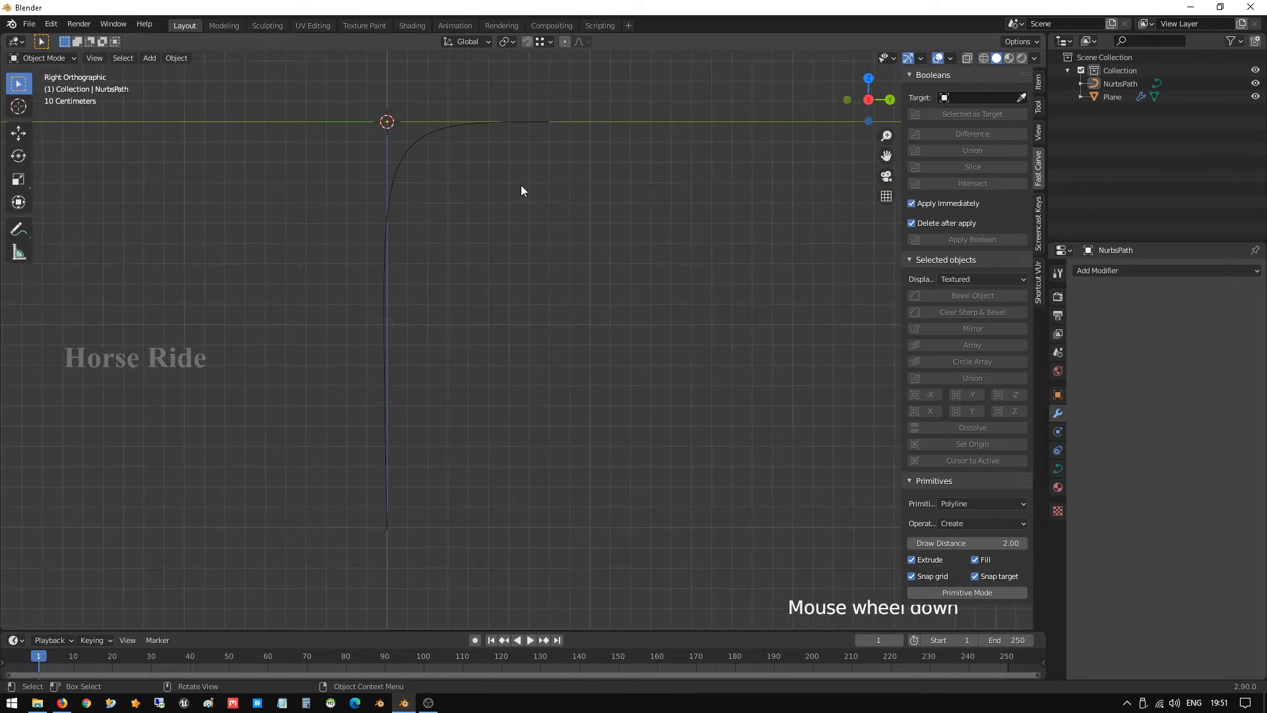
left_click(504, 198)
key("Tab")
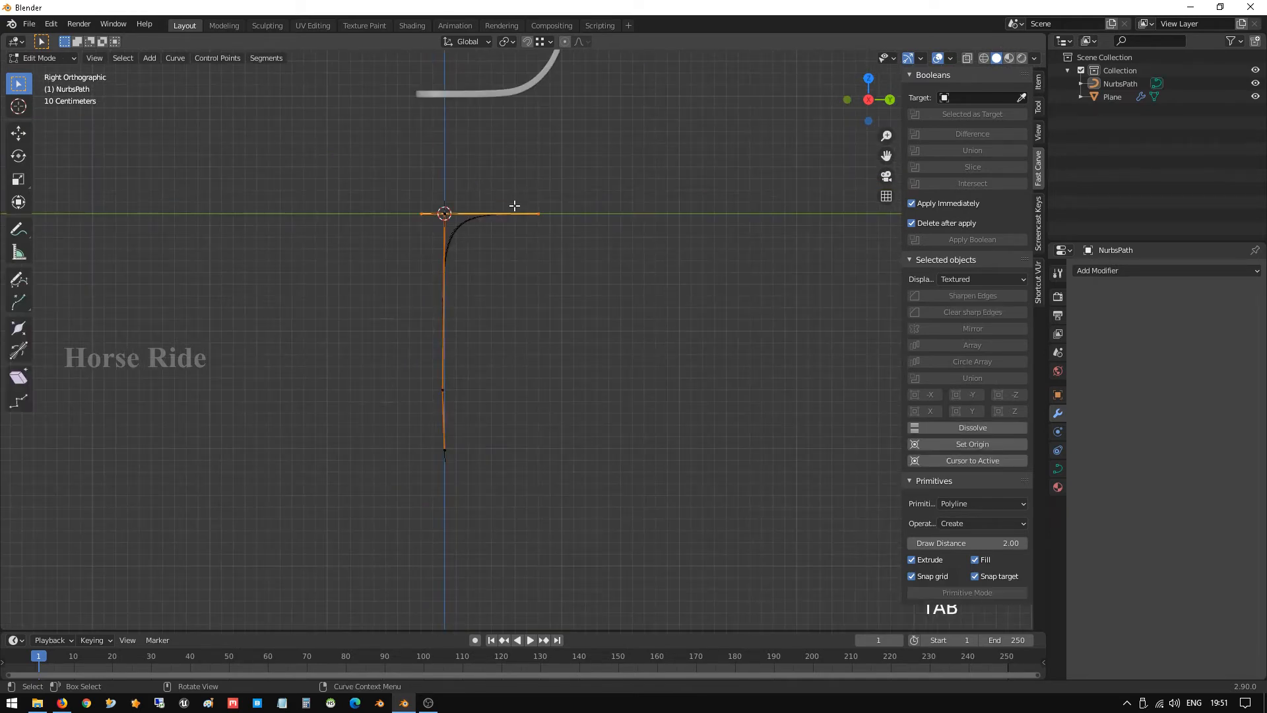
left_click(517, 200)
key("g")
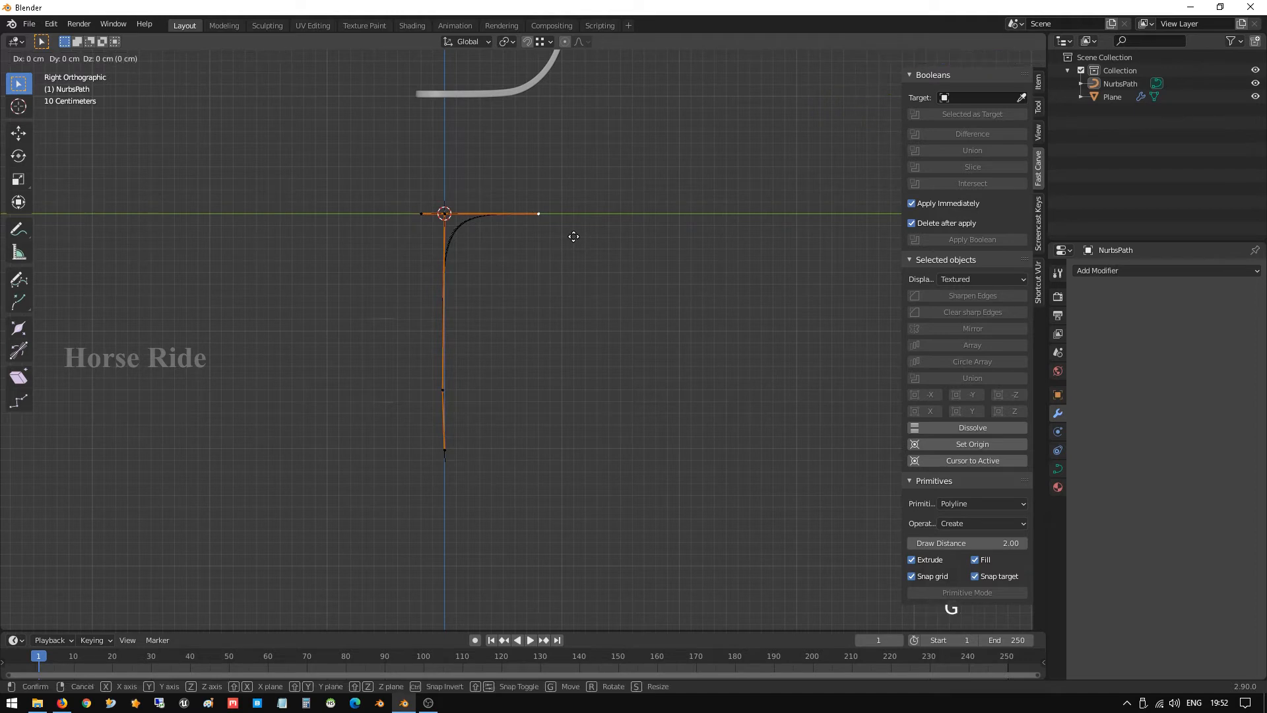
left_click(553, 233)
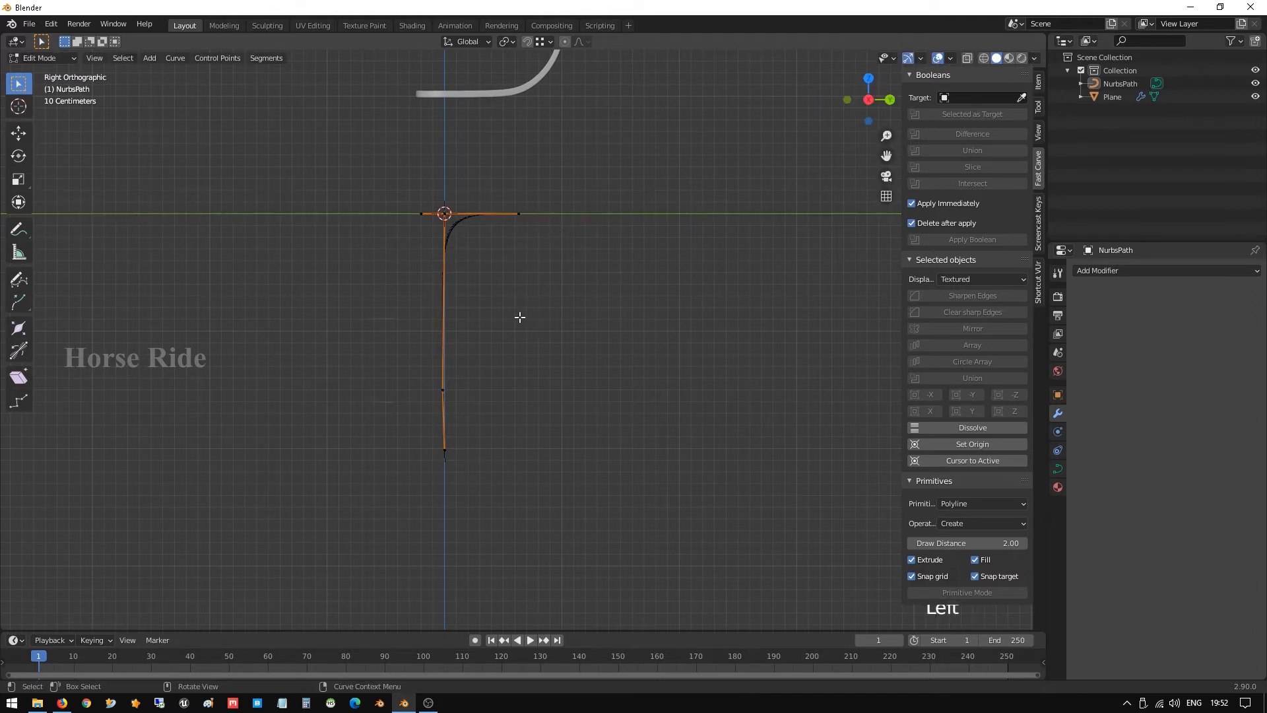
key("Tab")
mouse_move(519, 308)
middle_mouse_down()
mouse_move(509, 268)
mouse_move(497, 289)
mouse_move(526, 297)
mouse_move(729, 274)
mouse_move(602, 277)
mouse_move(537, 295)
middle_mouse_up()
scroll(519, 274, "down", 2)
left_click(475, 249)
scroll(537, 294, "down", 4)
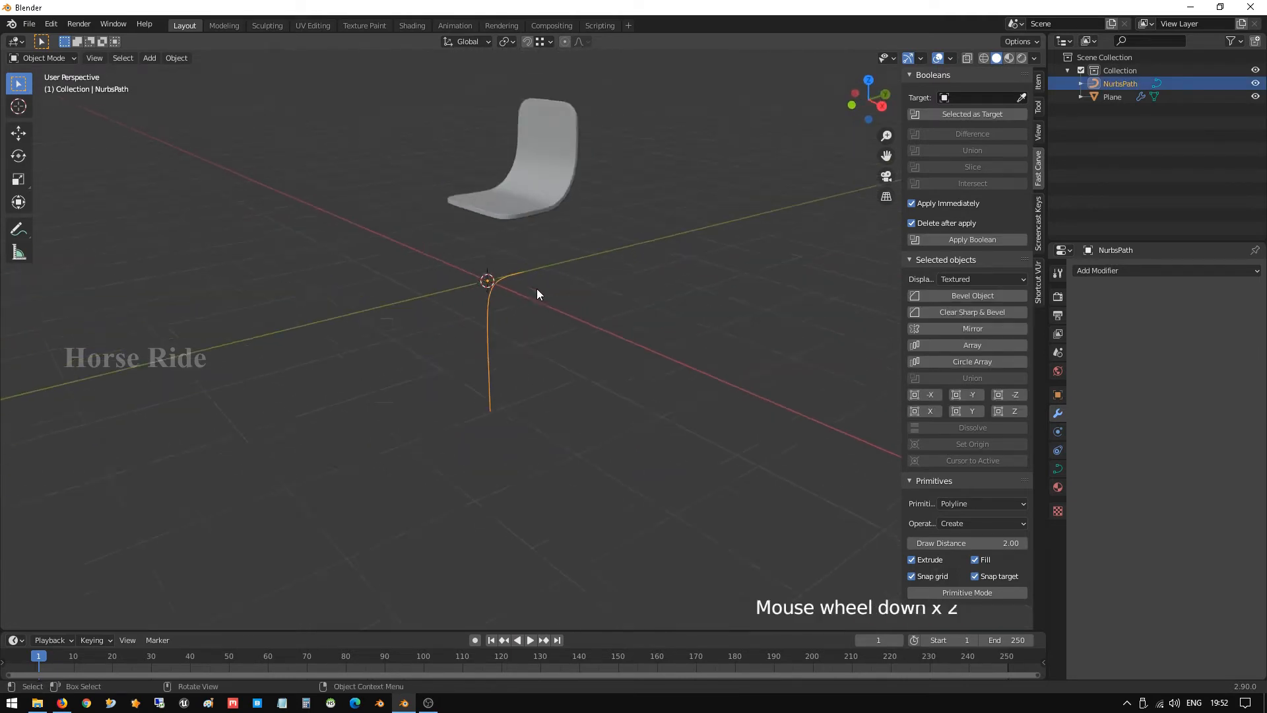
left_click(581, 356)
In front view, place the 3D cursor beside the path, out along positive X at about the origin's height
middle_click_drag(607, 342, 634, 340)
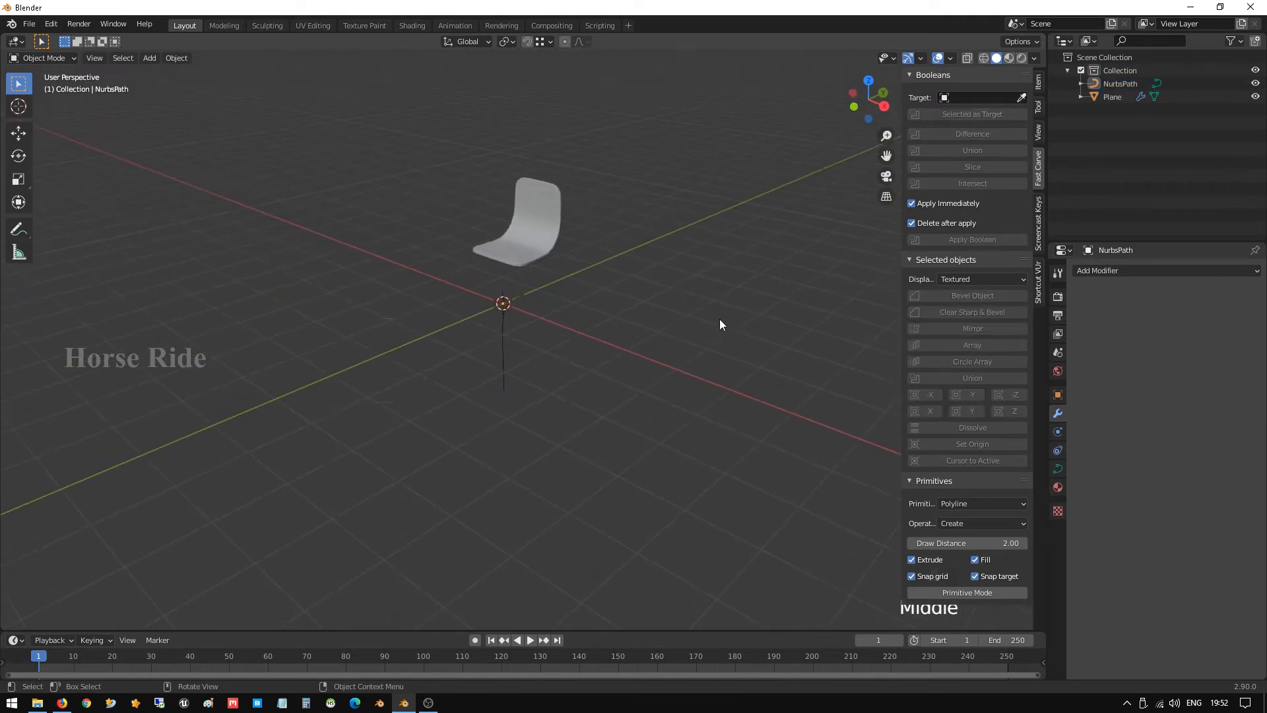
middle_click_drag(718, 323, 618, 332, "shift")
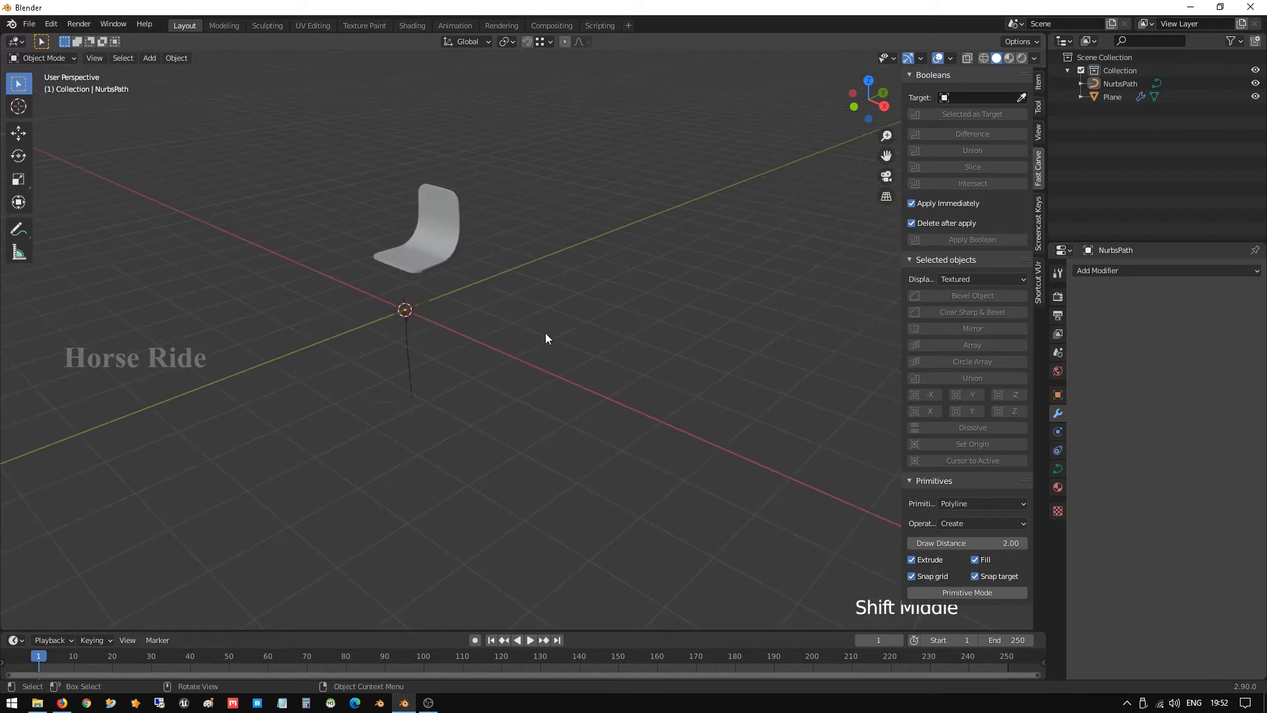
key("Tab")
key("Tab")
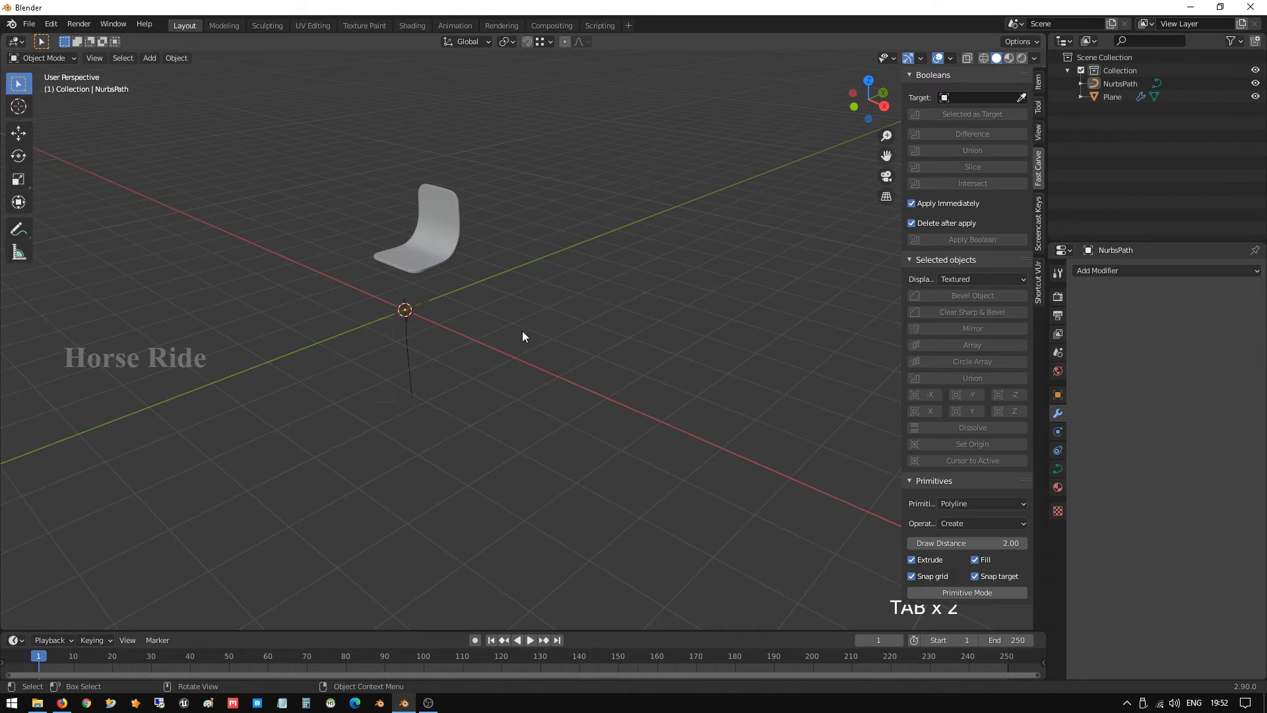
right_click(537, 315, "shift")
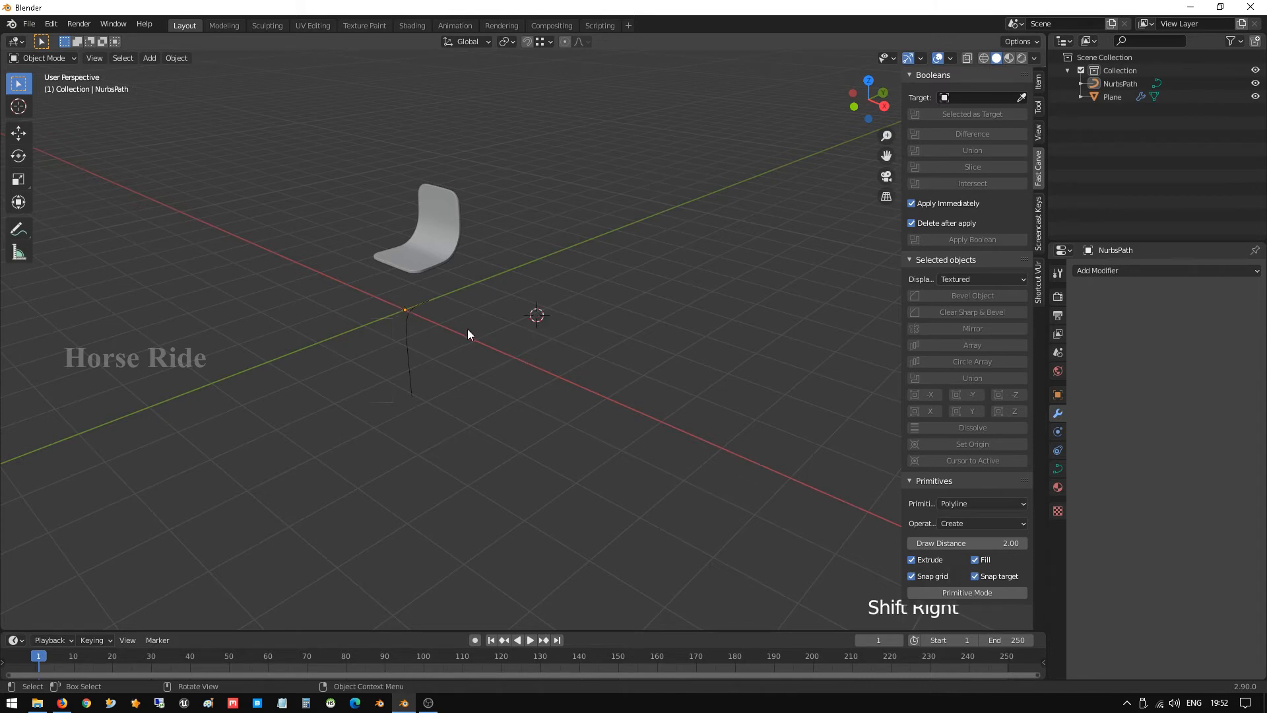
key("KP_3")
key("KP_1")
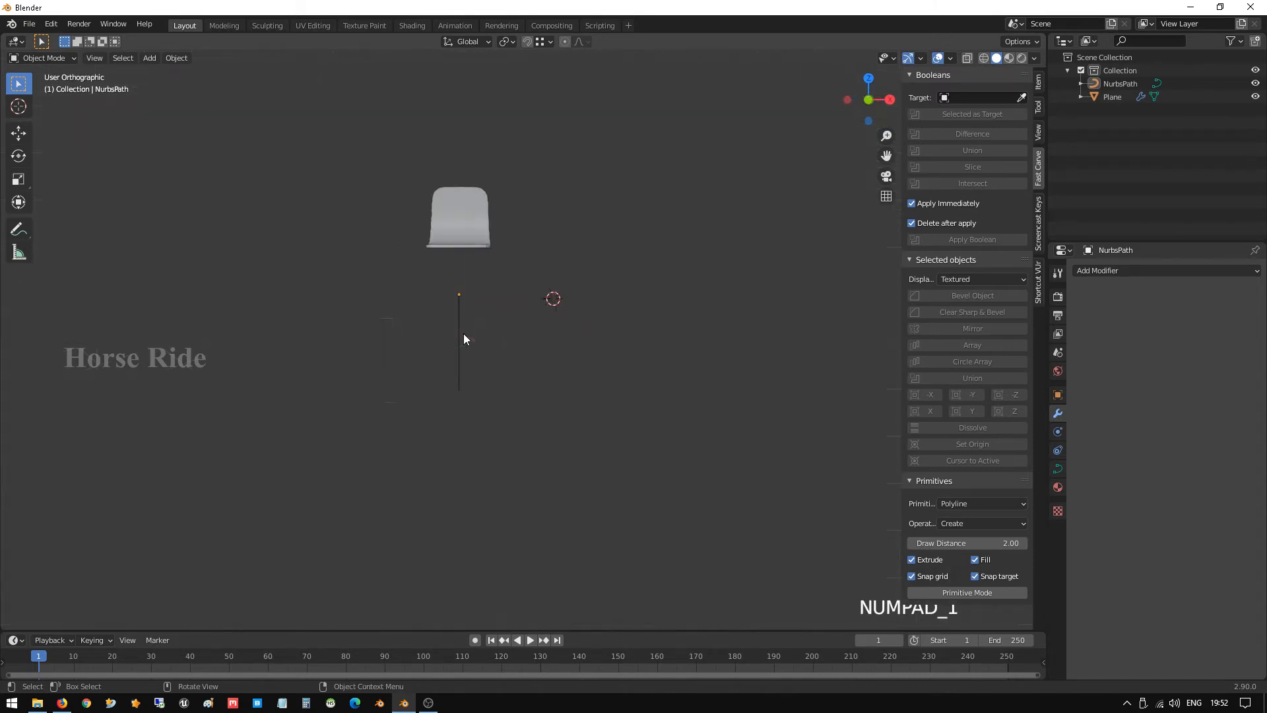
right_click(571, 294, "shift")
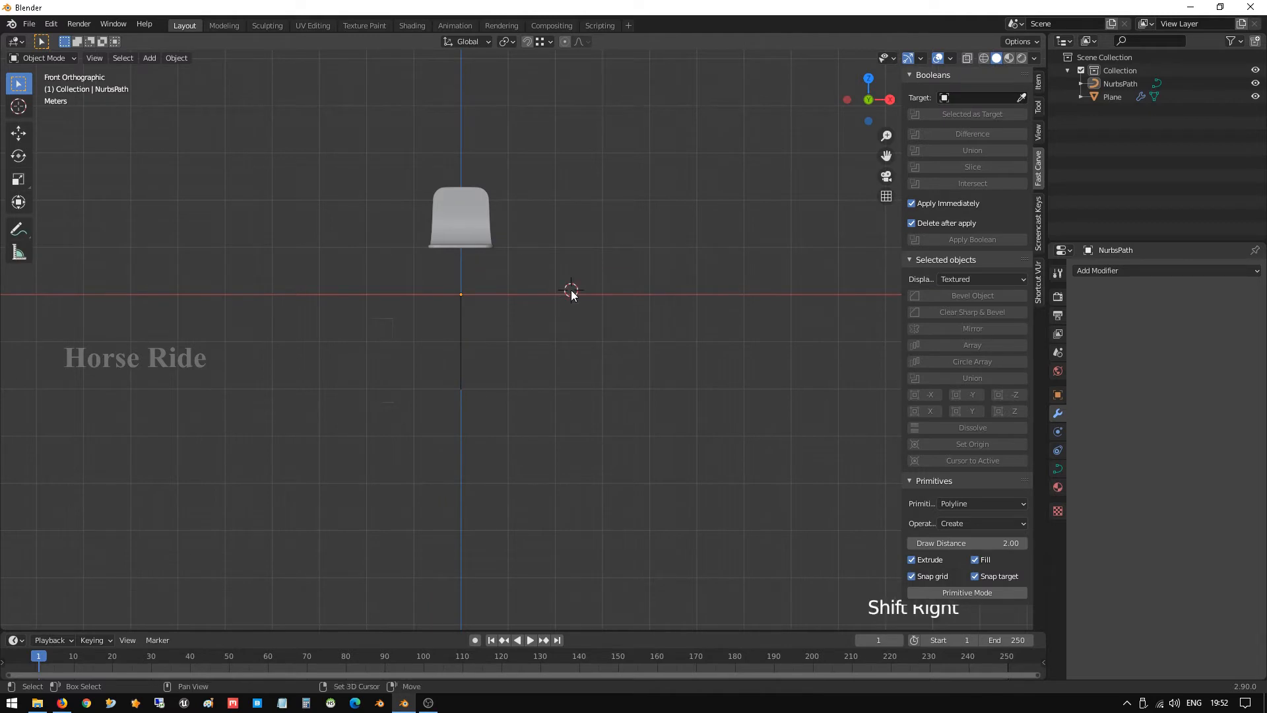
mouse_move(572, 295)
middle_mouse_down()
mouse_move(608, 320)
mouse_move(543, 347)
mouse_move(562, 315)
middle_mouse_up()
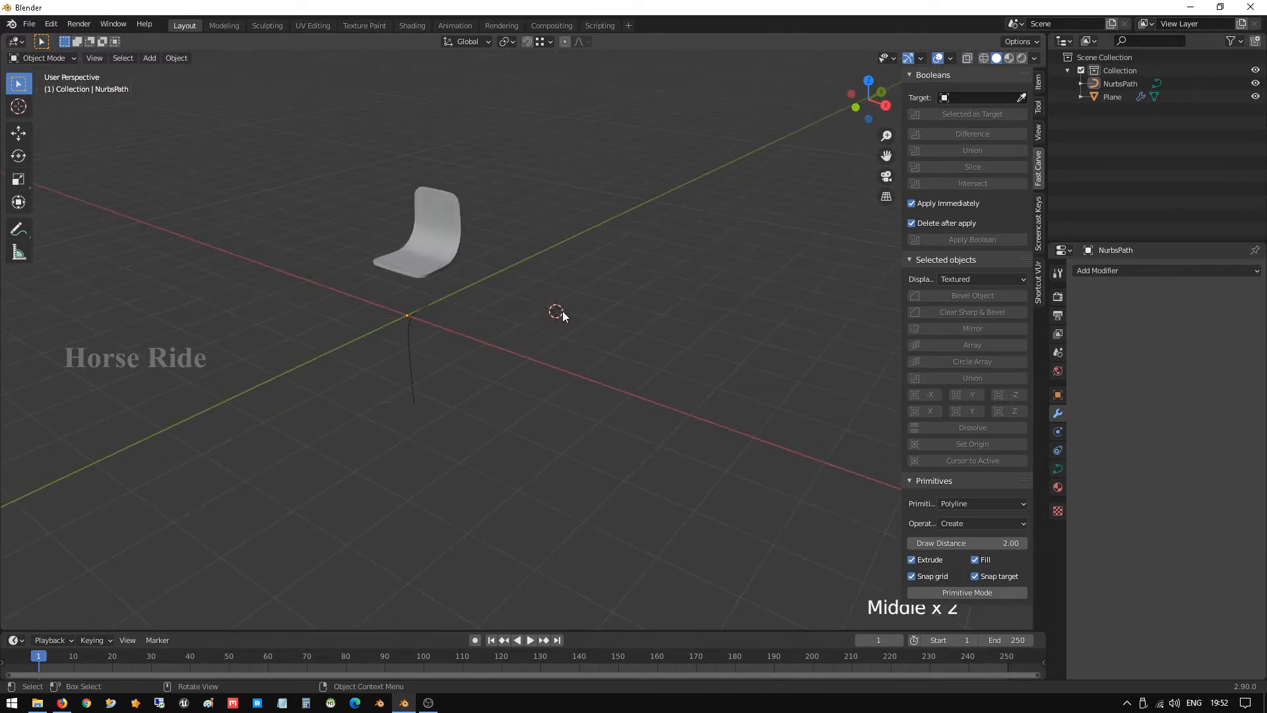
middle_click_drag(517, 350, 529, 357)
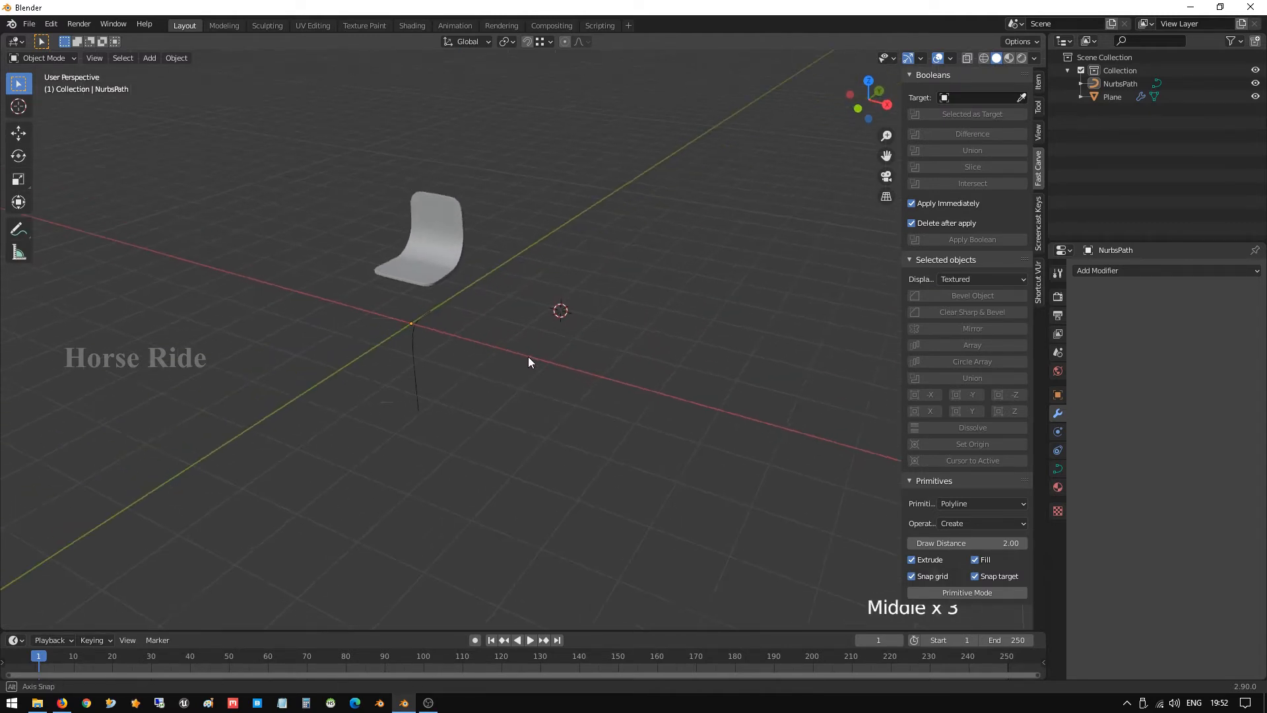
Add a Bezier circle curve at the 3D cursor and scale it to 0.2
key("shift+a")
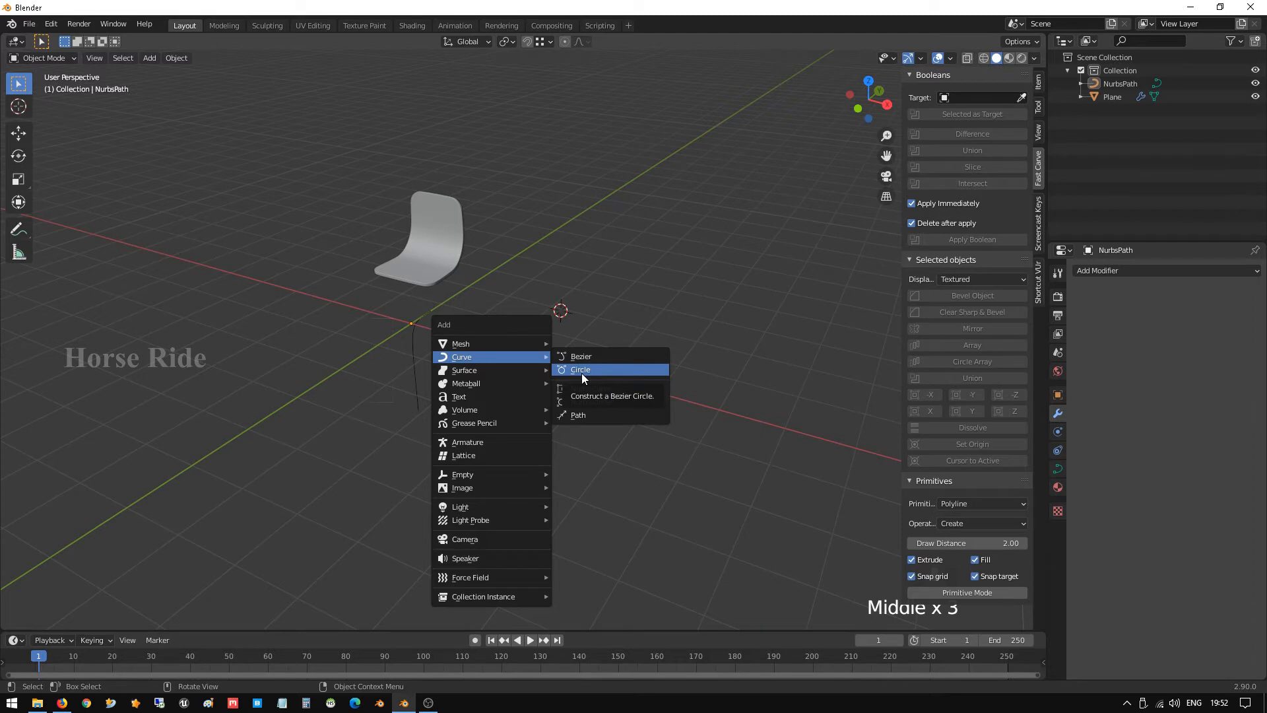
left_click(582, 371)
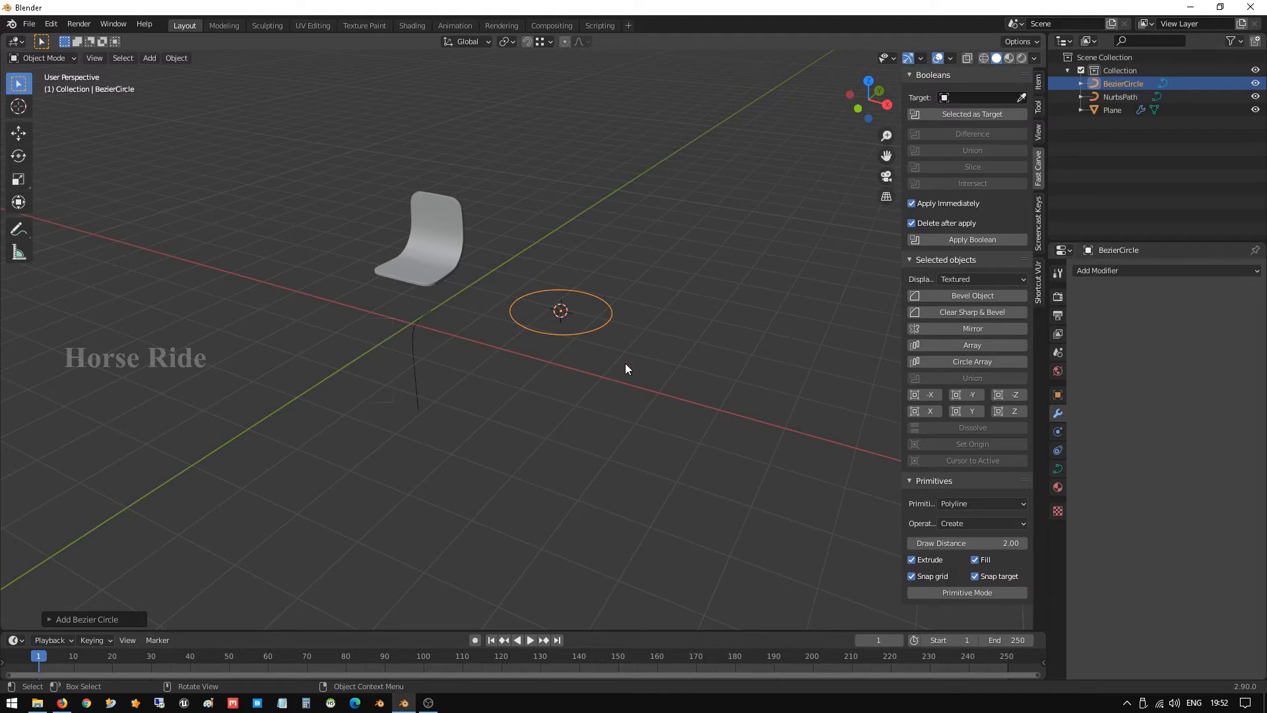
key("s")
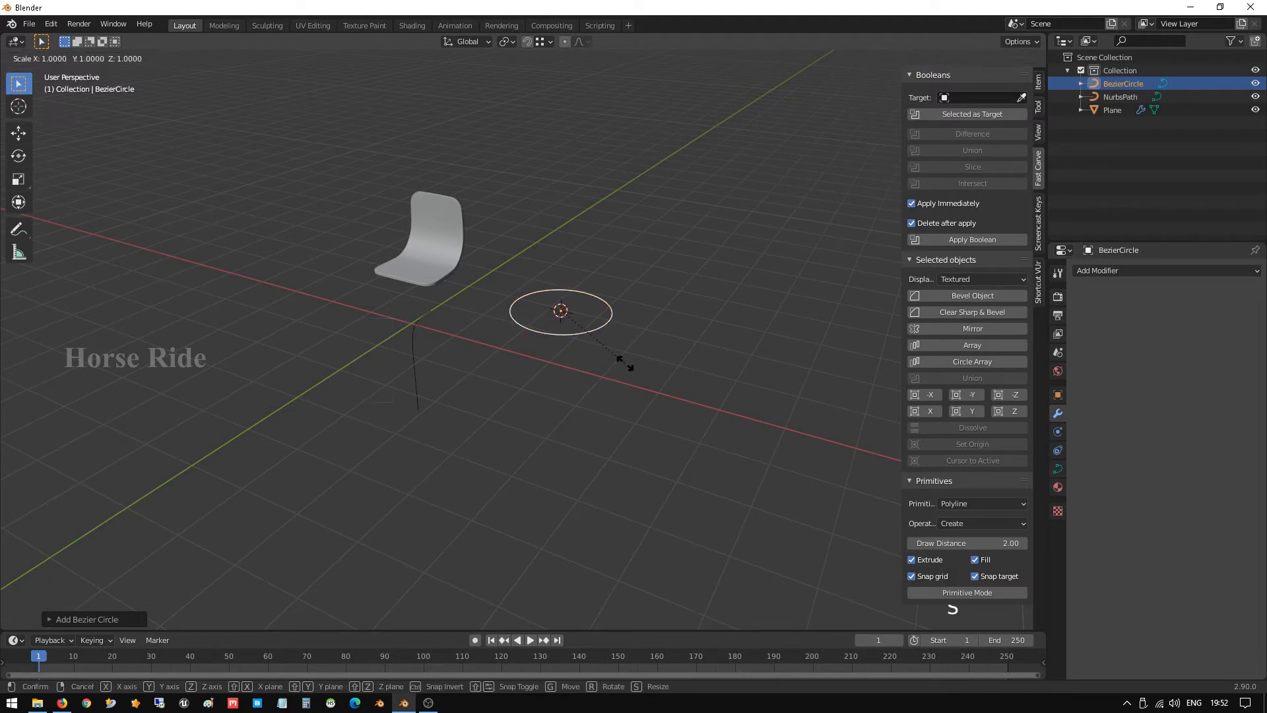
type("0.2")
key("Return")
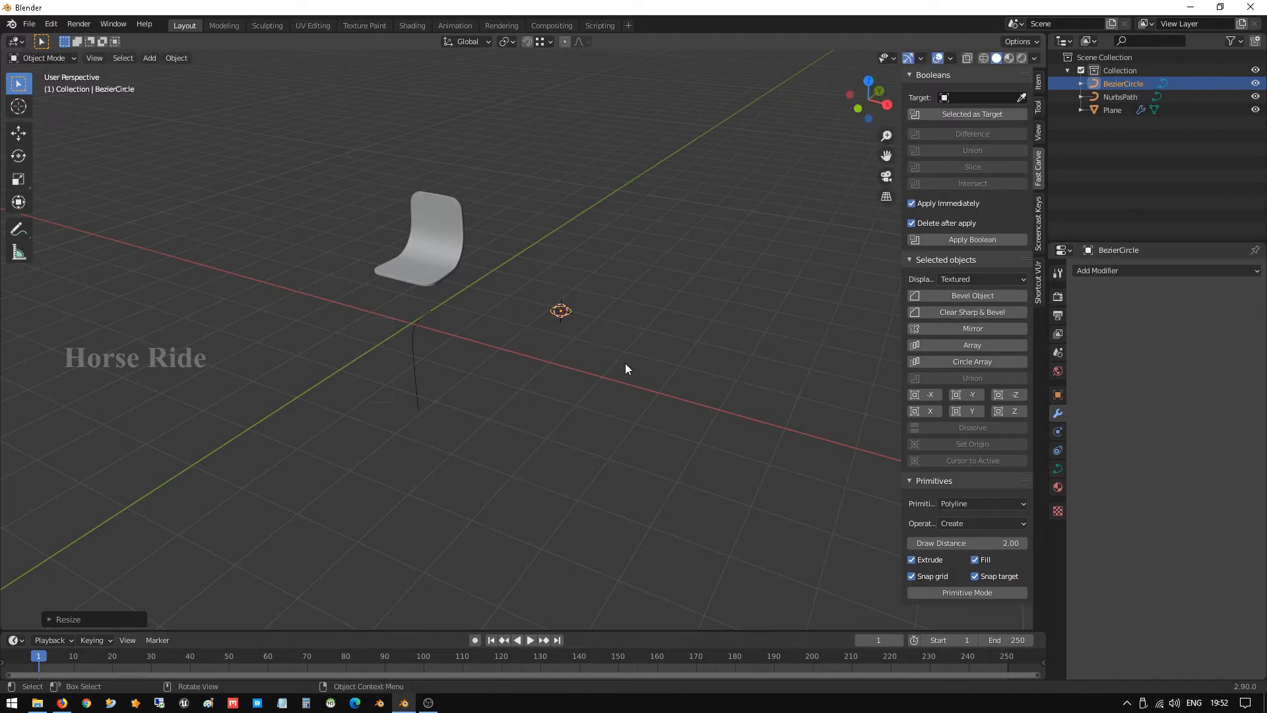
Apply the scale of the path curve beneath the seat
scroll(383, 314, "up", 4)
middle_click_drag(303, 300, 448, 291, "shift")
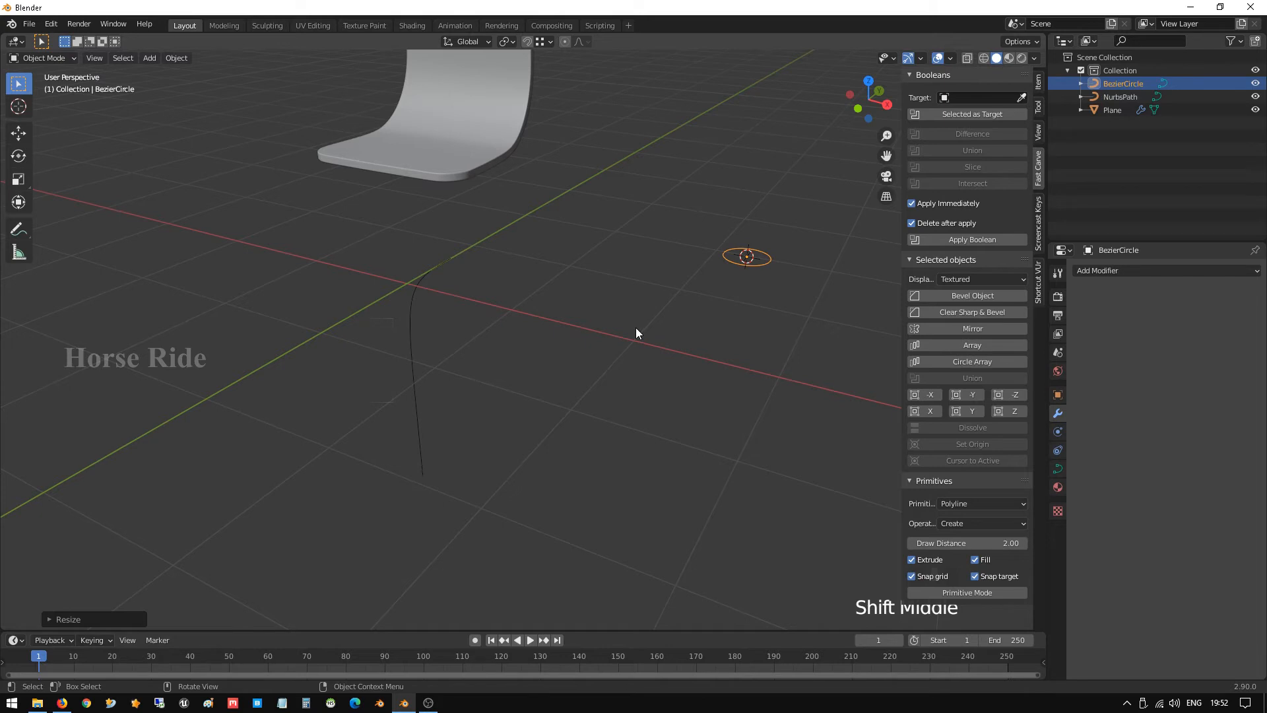
scroll(663, 294, "down", 1)
scroll(624, 315, "up", 1)
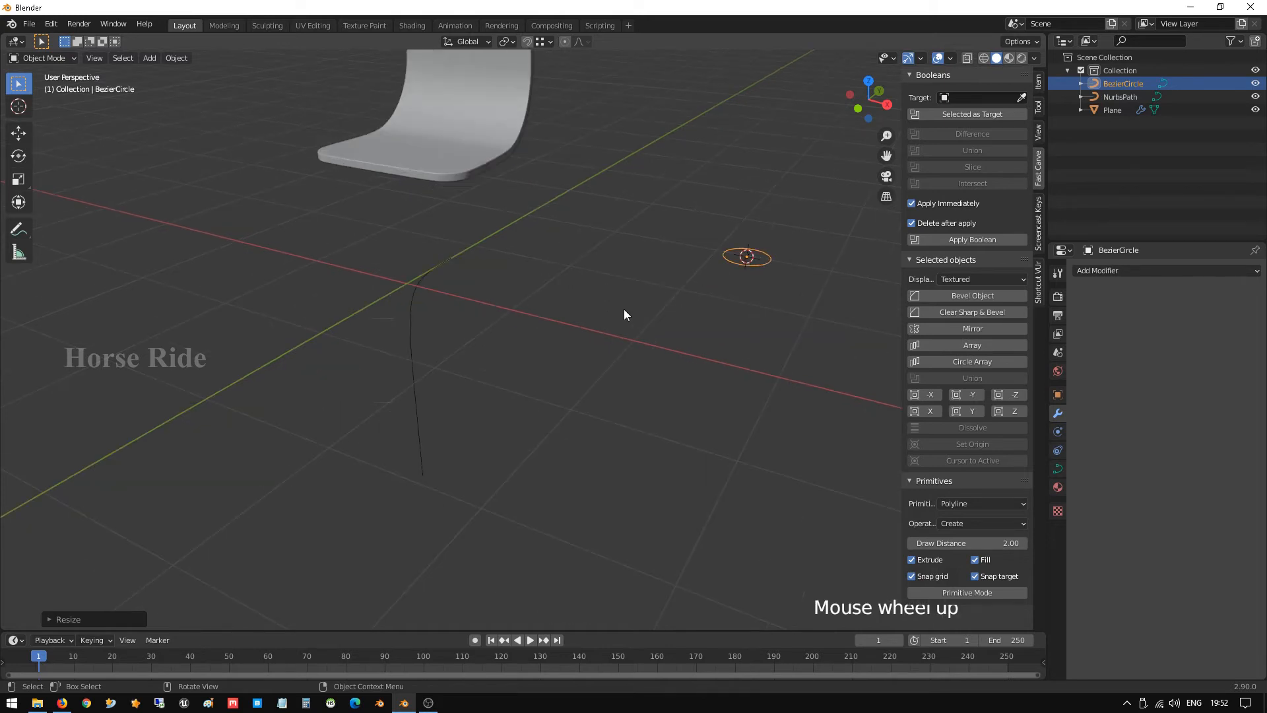
middle_click_drag(548, 303, 670, 293)
left_click(426, 286)
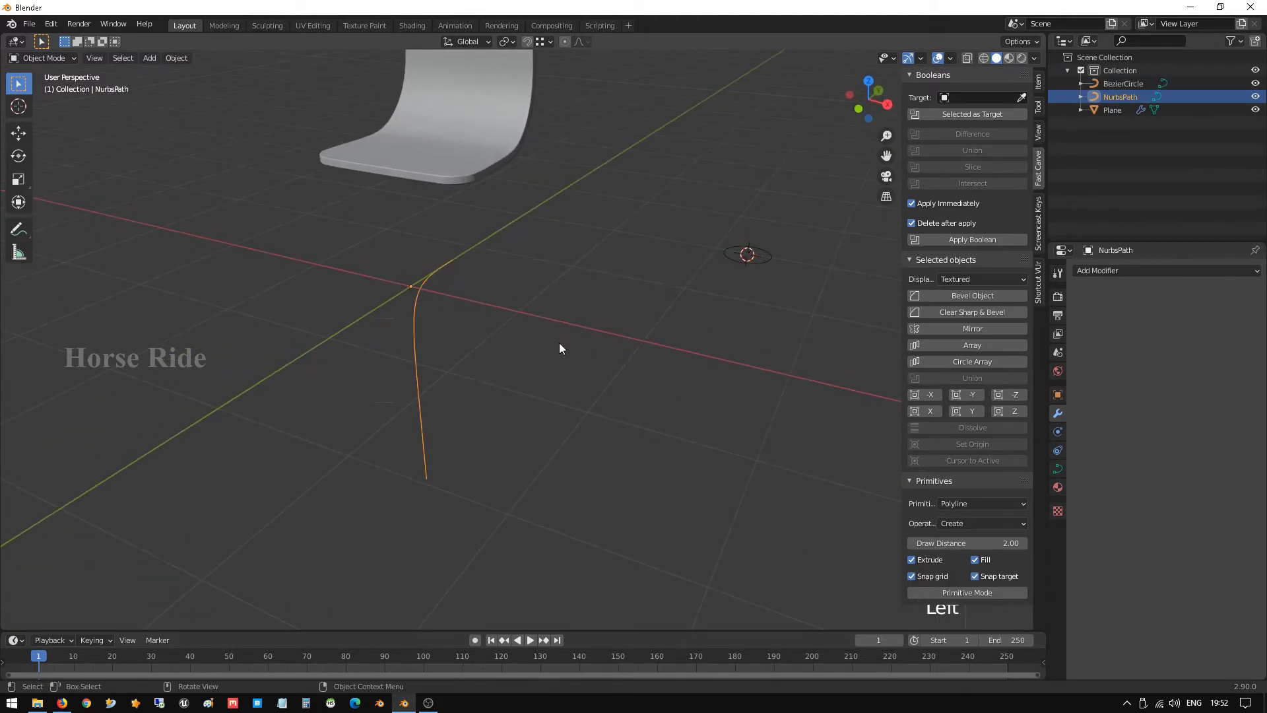
middle_click_drag(560, 344, 502, 330)
left_click(377, 255)
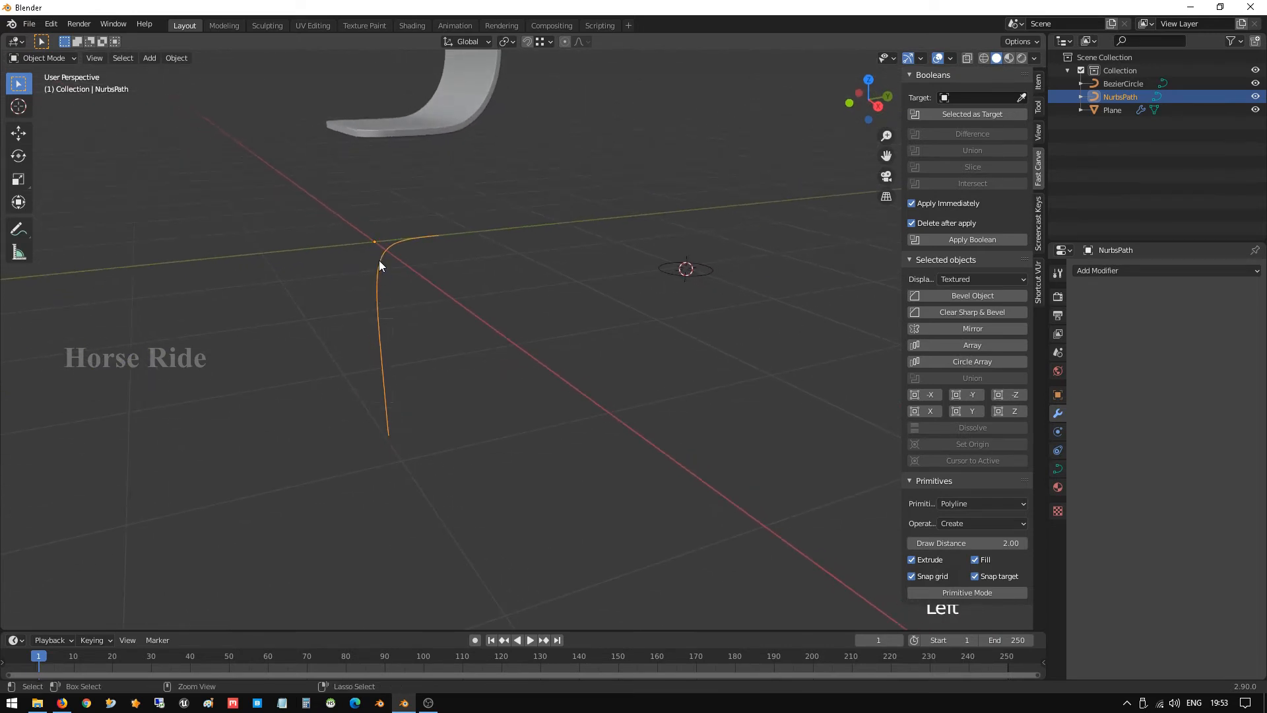
key("ctrl+a")
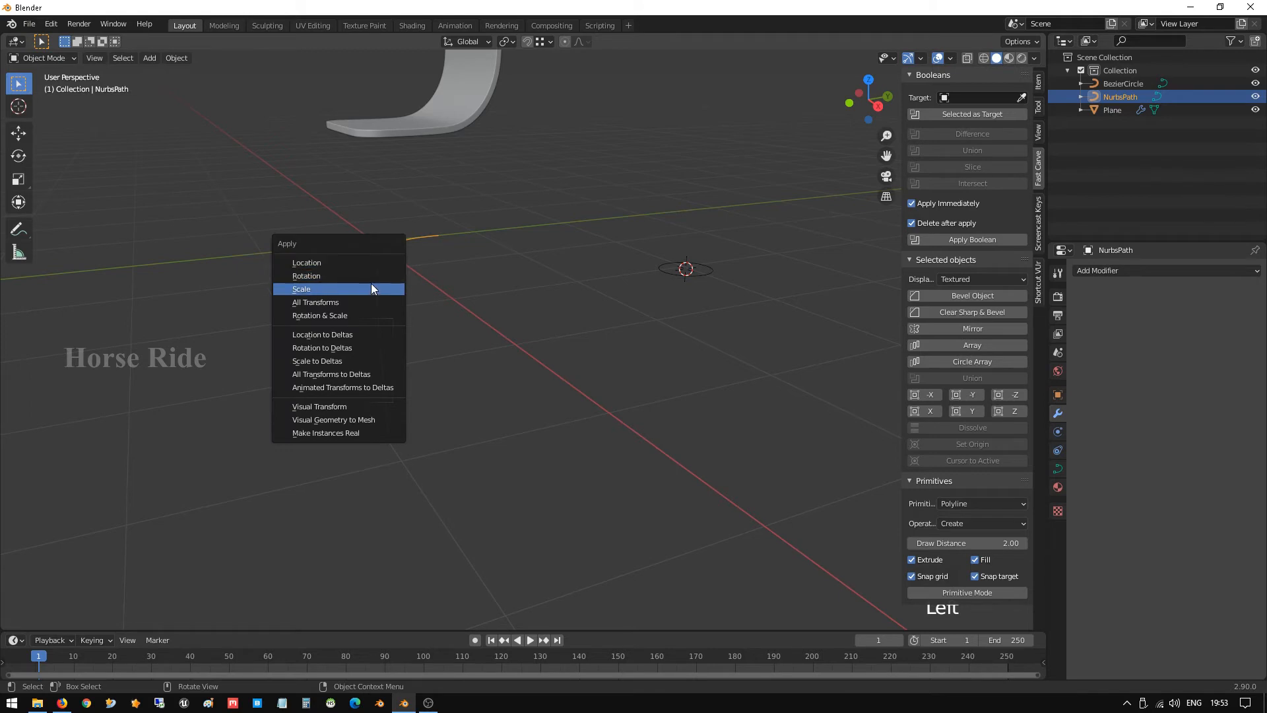
left_click(371, 287)
Apply the scale of the seat panel
left_click(402, 132)
middle_click_drag(402, 132, 396, 245)
key("ctrl+a")
left_click(424, 208)
Set the origin of the path curve beneath the seat to the 3D cursor
left_click(396, 252)
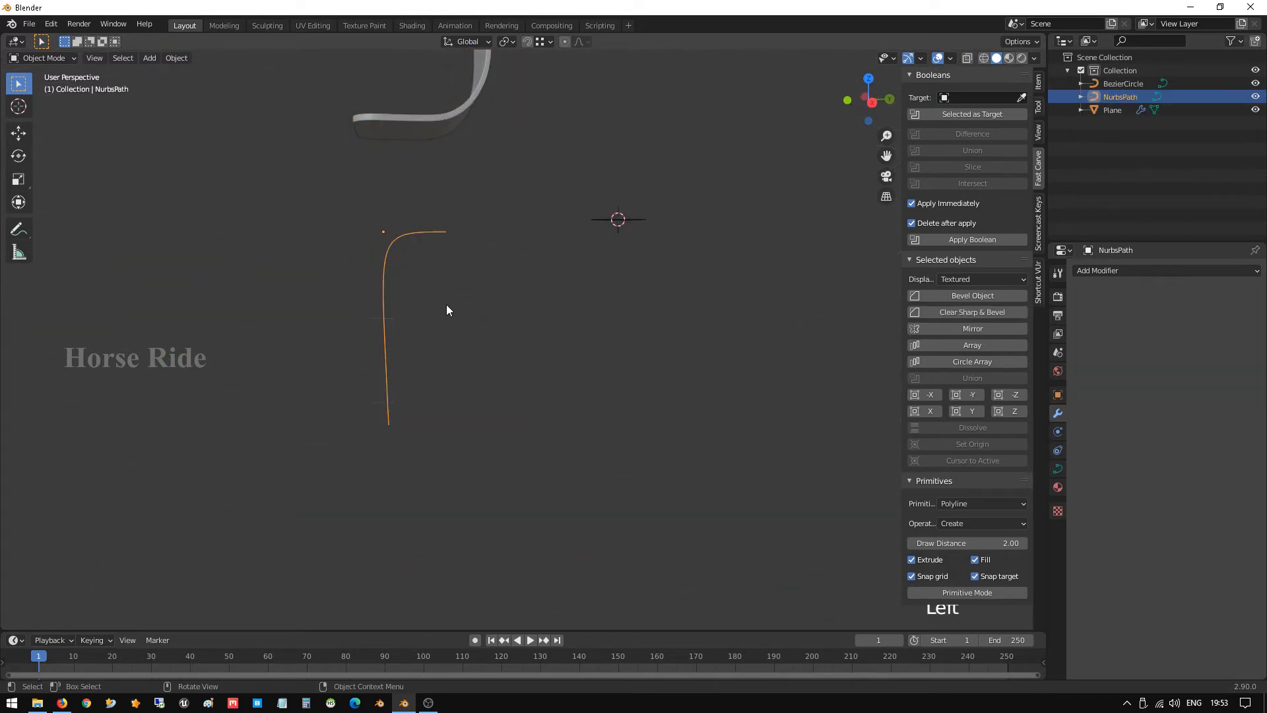
left_click(176, 58)
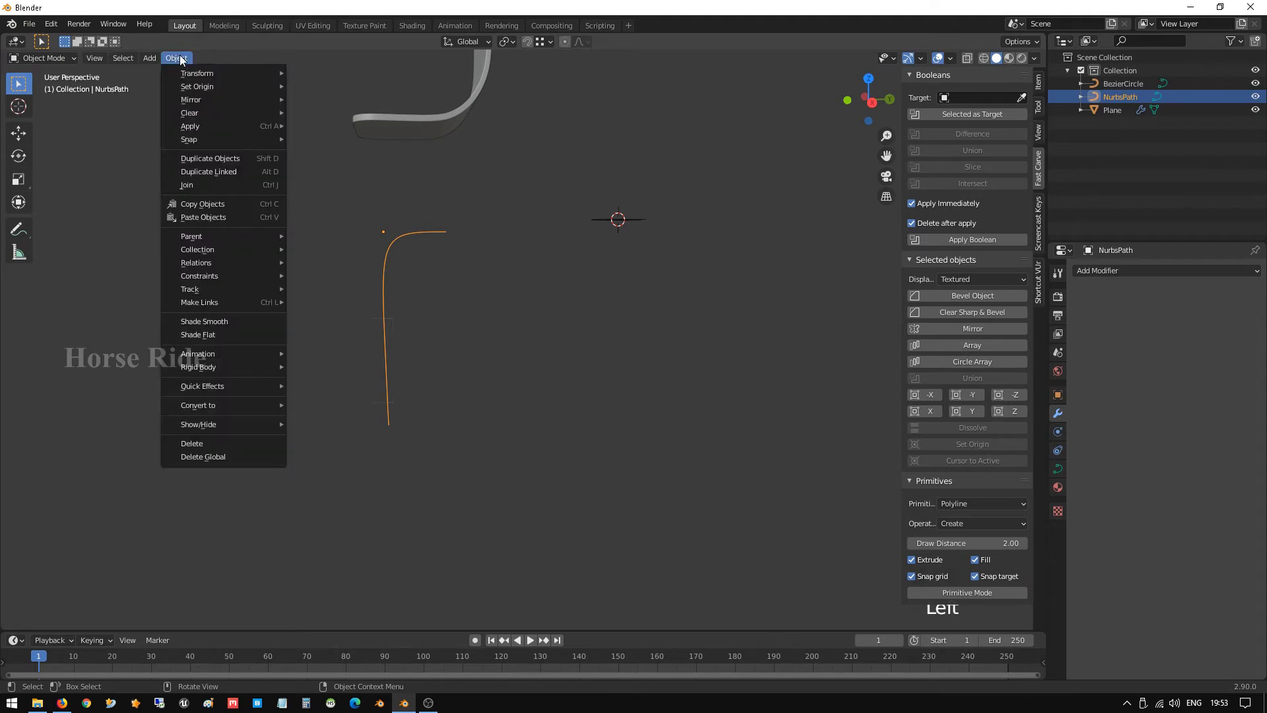
mouse_move(211, 87)
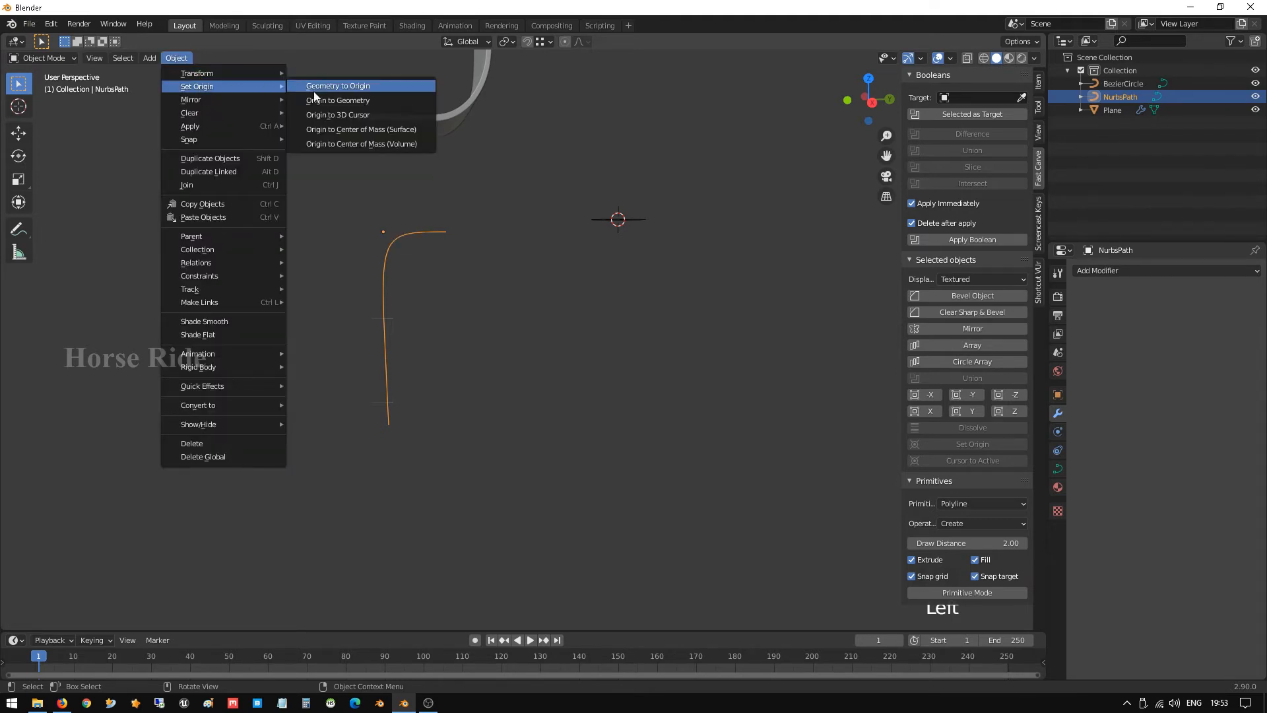
left_click(327, 118)
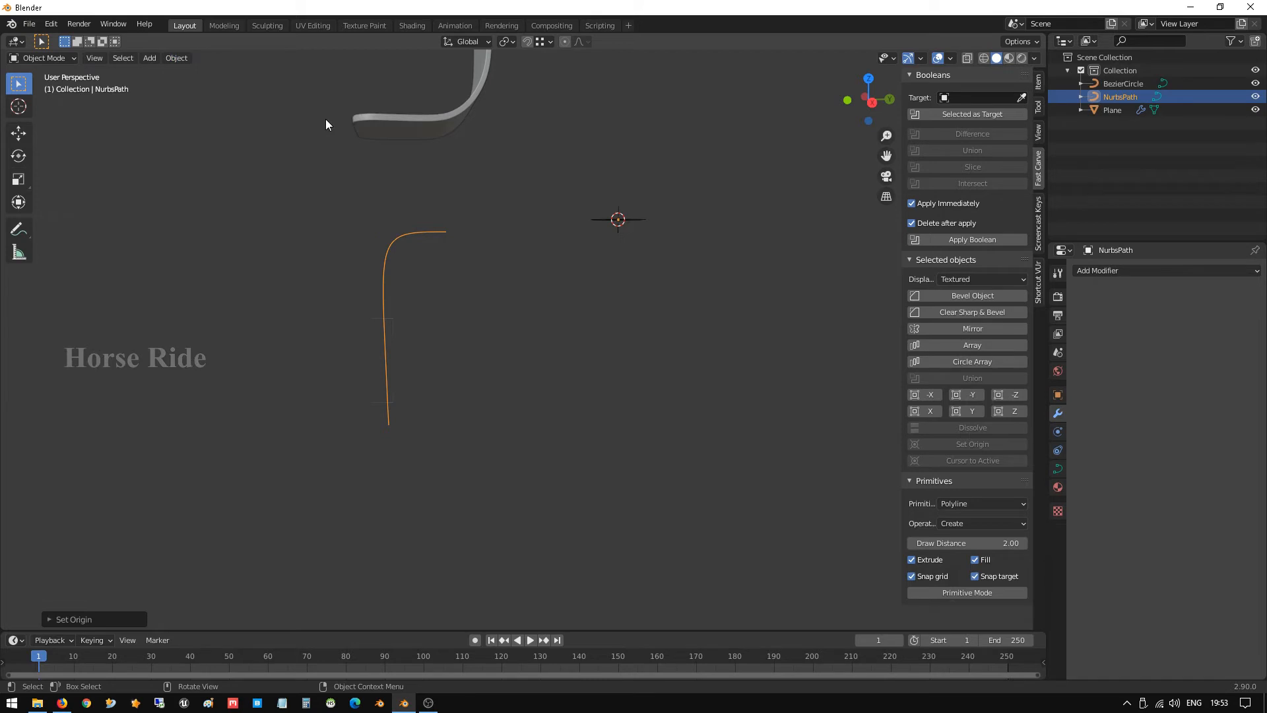
Set the path curve's origin to its center of mass (surface) and save the file as untitled.blend on the Desktop
left_click(187, 59)
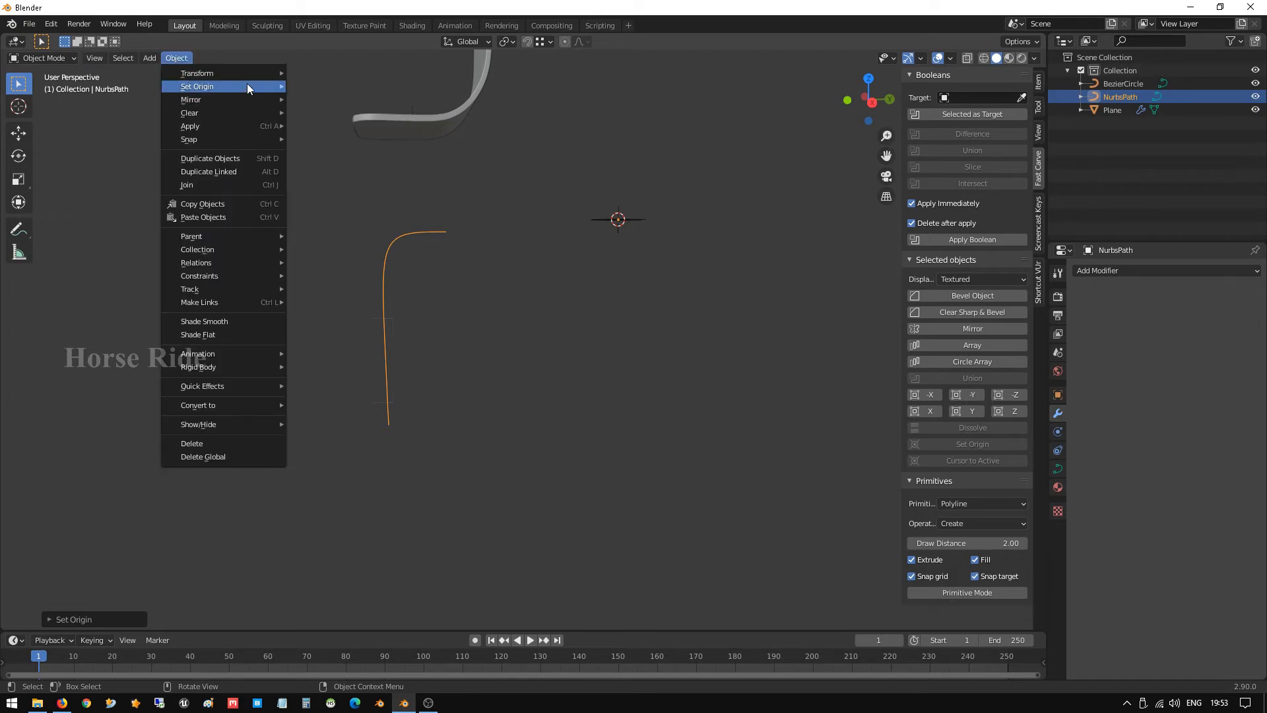
mouse_move(252, 84)
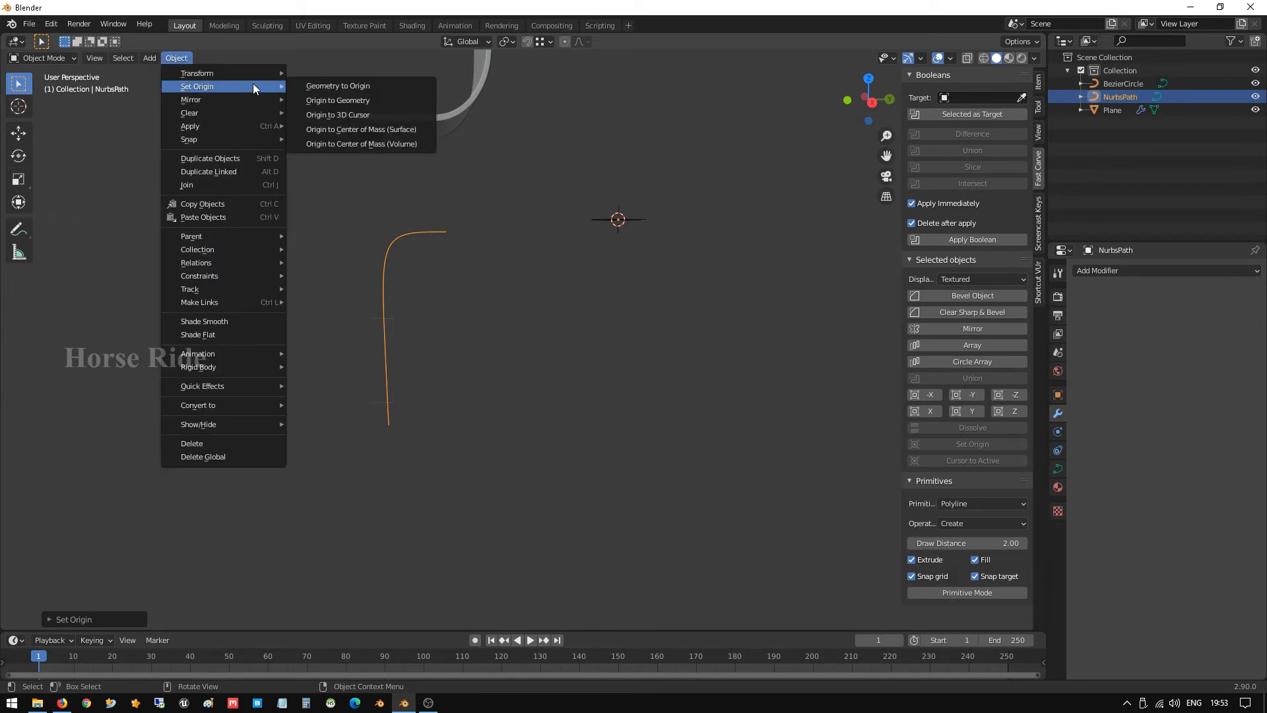
left_click(357, 129)
middle_click_drag(437, 414, 481, 424)
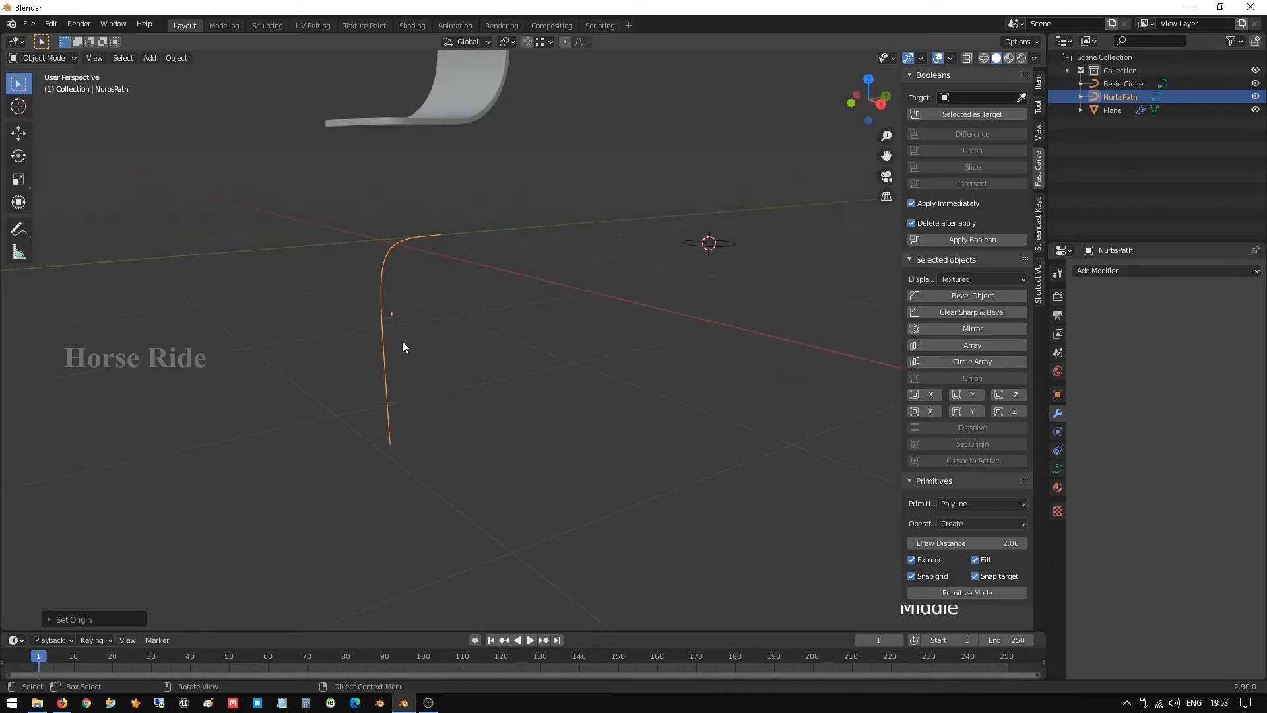
middle_click_drag(396, 339, 430, 357)
key("ctrl+s")
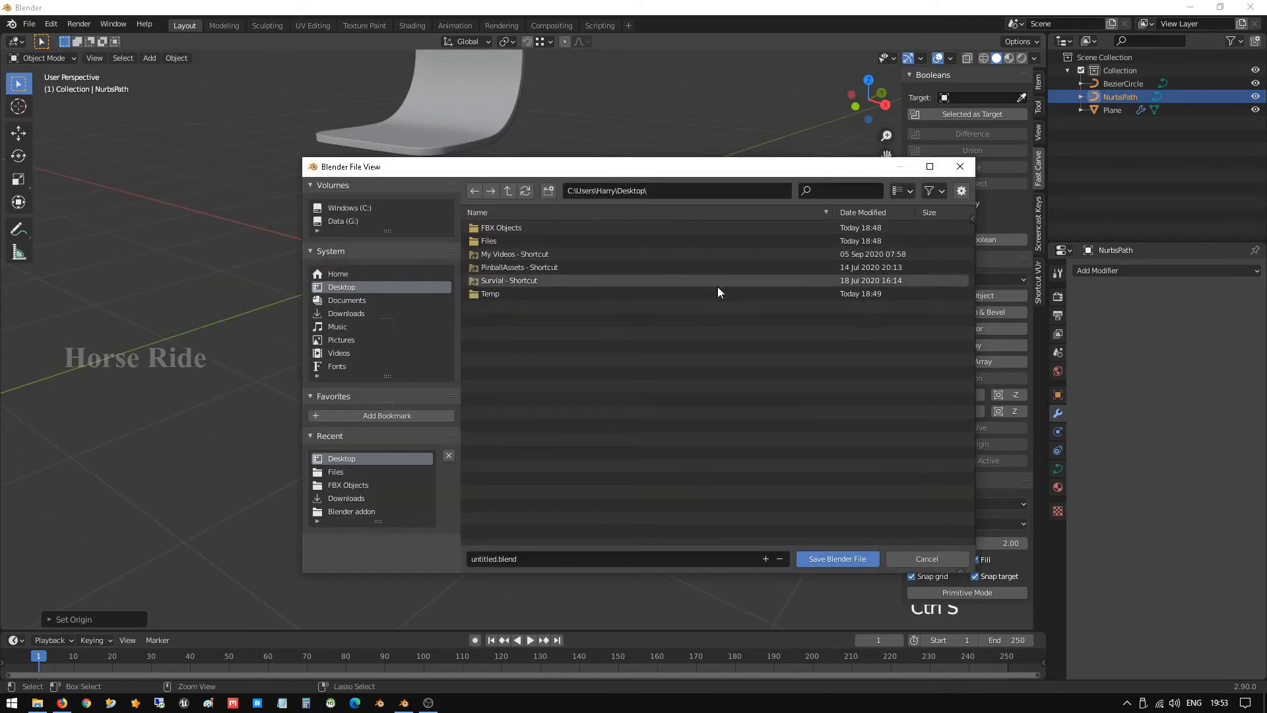
left_click(837, 558)
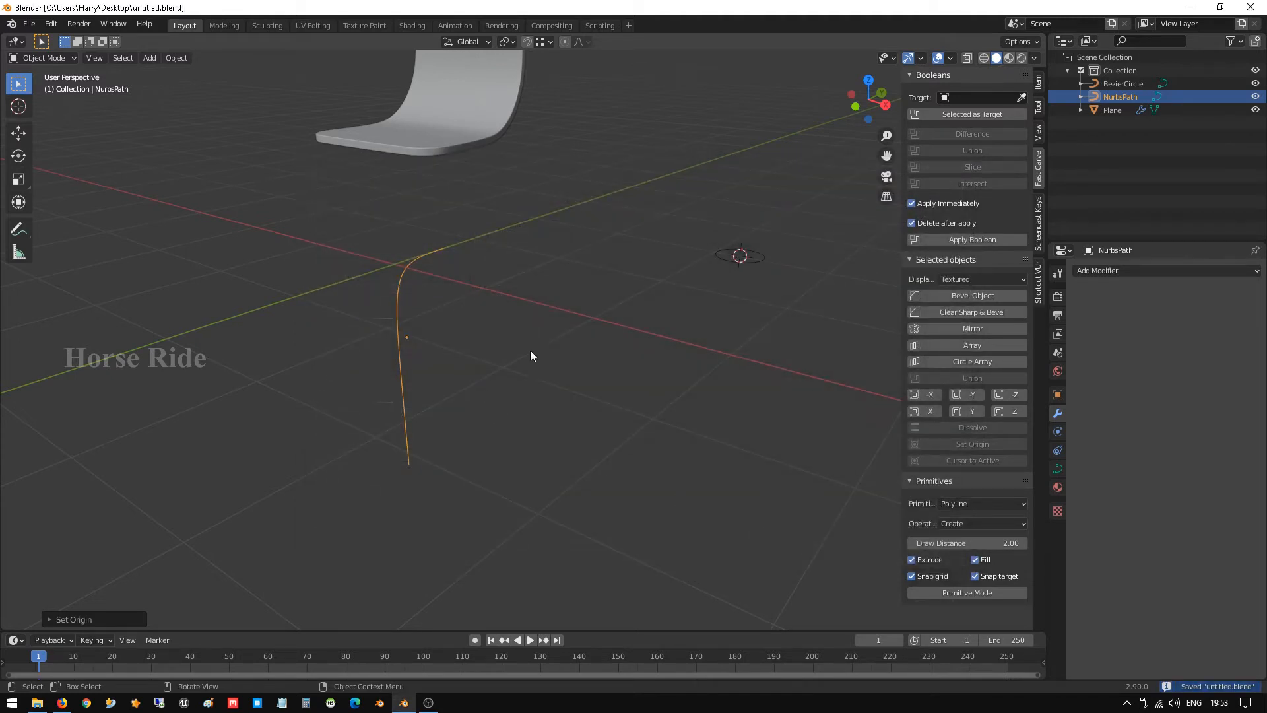
Give the path curve a round tube shape by assigning BezierCircle as its bevel object
mouse_move(529, 350)
middle_mouse_down()
mouse_move(475, 348)
mouse_move(519, 336)
middle_mouse_up()
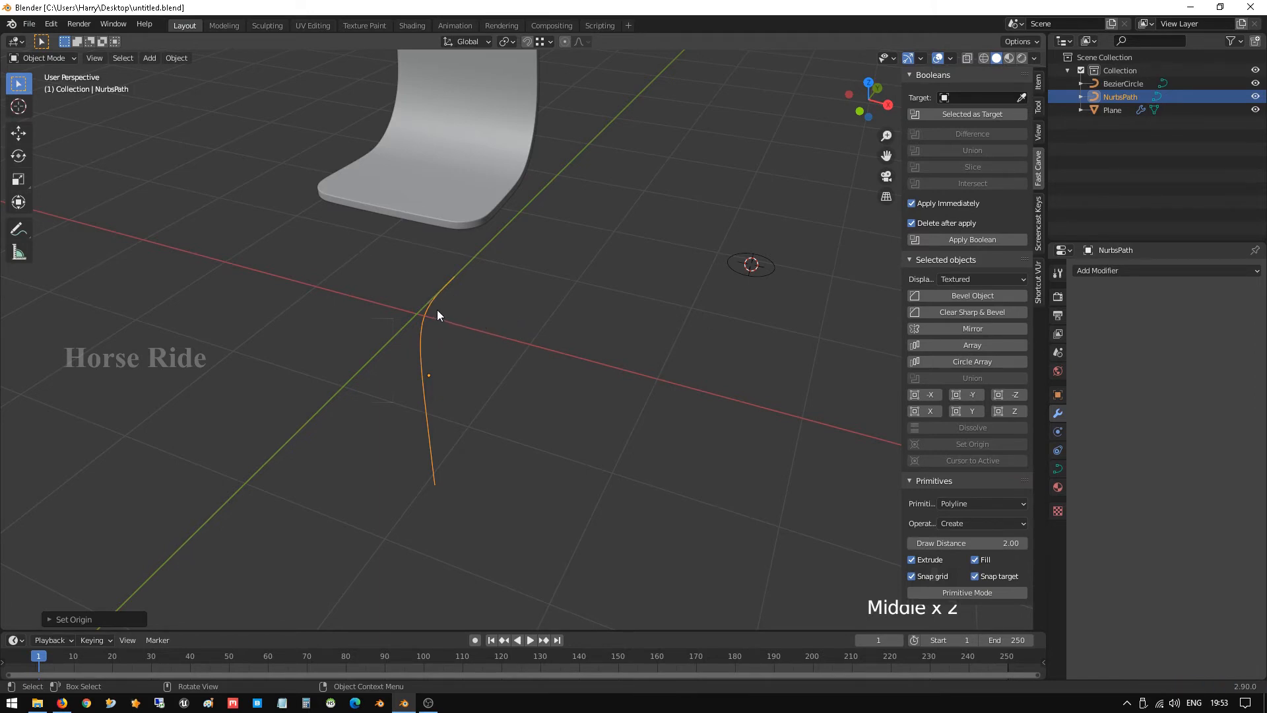
left_click(1059, 469)
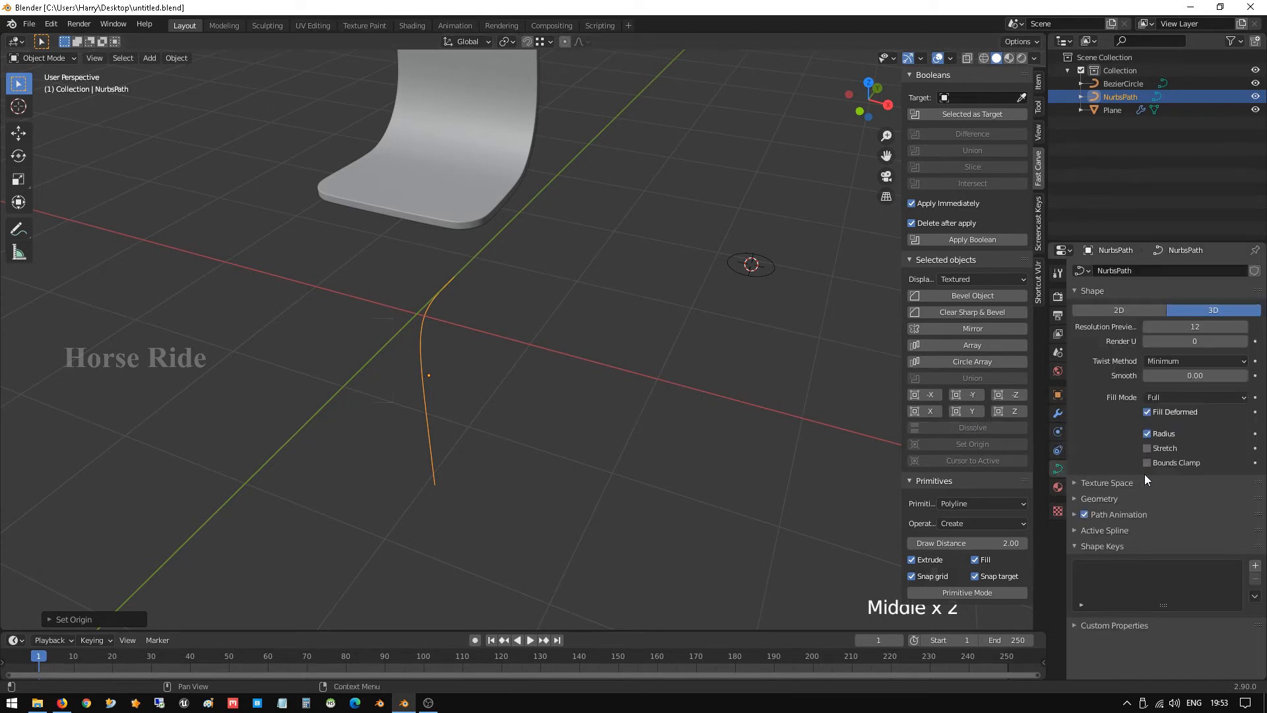
left_click(1076, 500)
scroll(1079, 505, "down", 3)
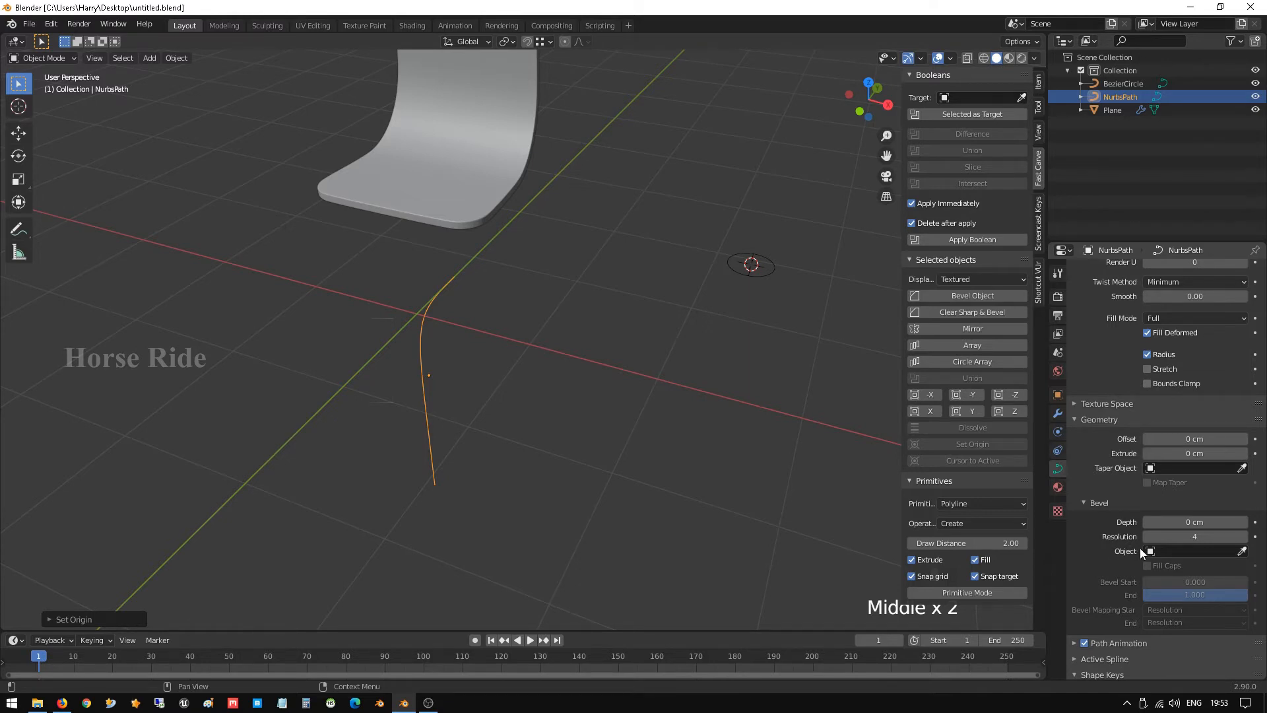
left_click(1181, 549)
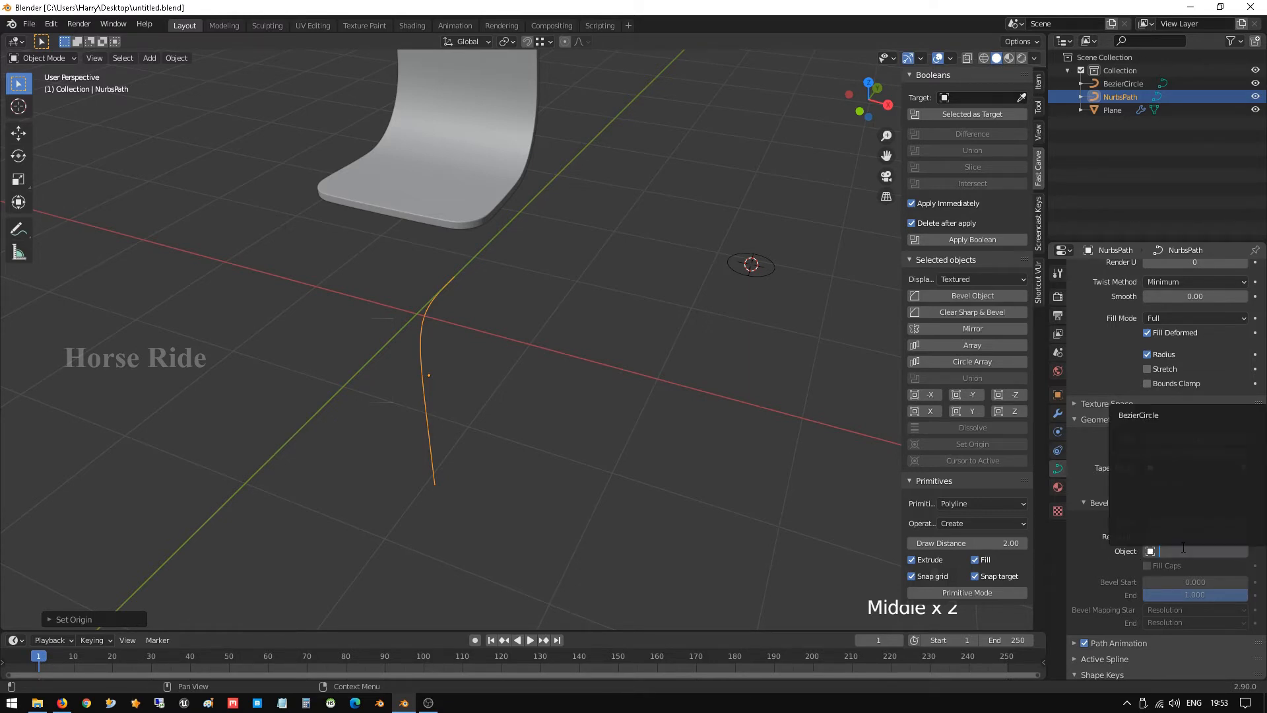
left_click(1149, 417)
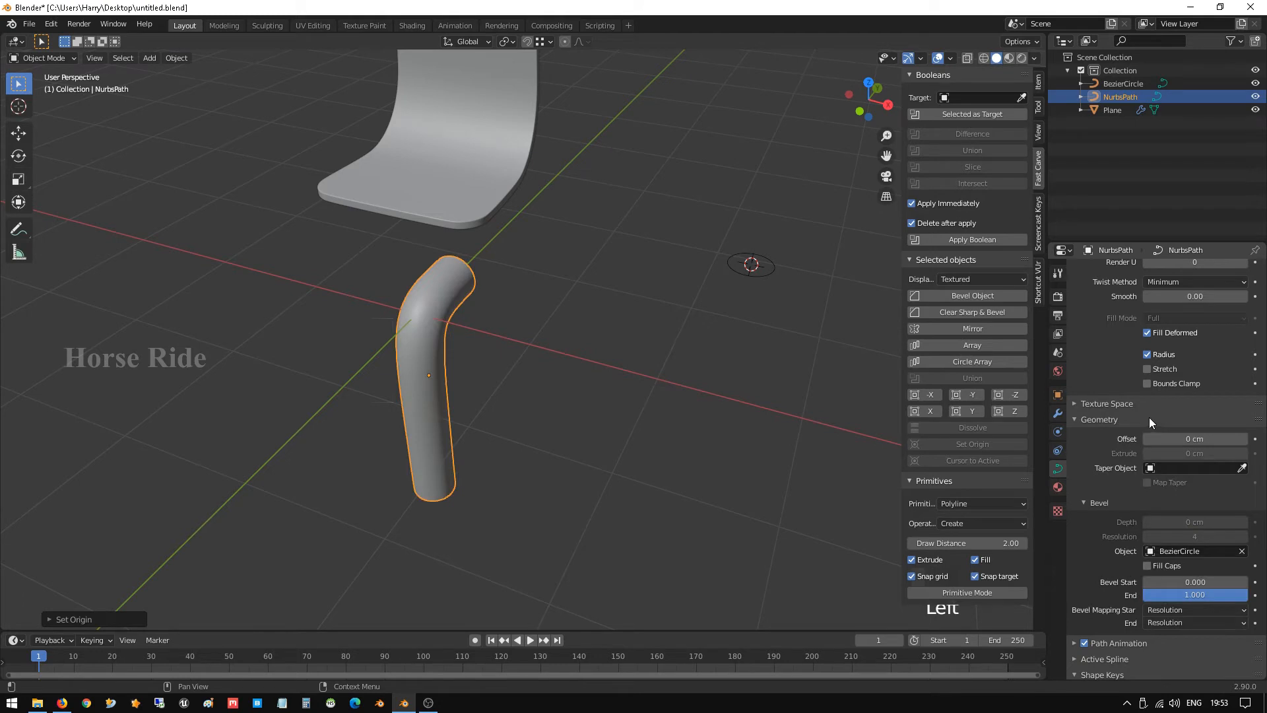
Rename the Bezier circle object as ci, then select the bent tube to check its bevel object
double_click(767, 280)
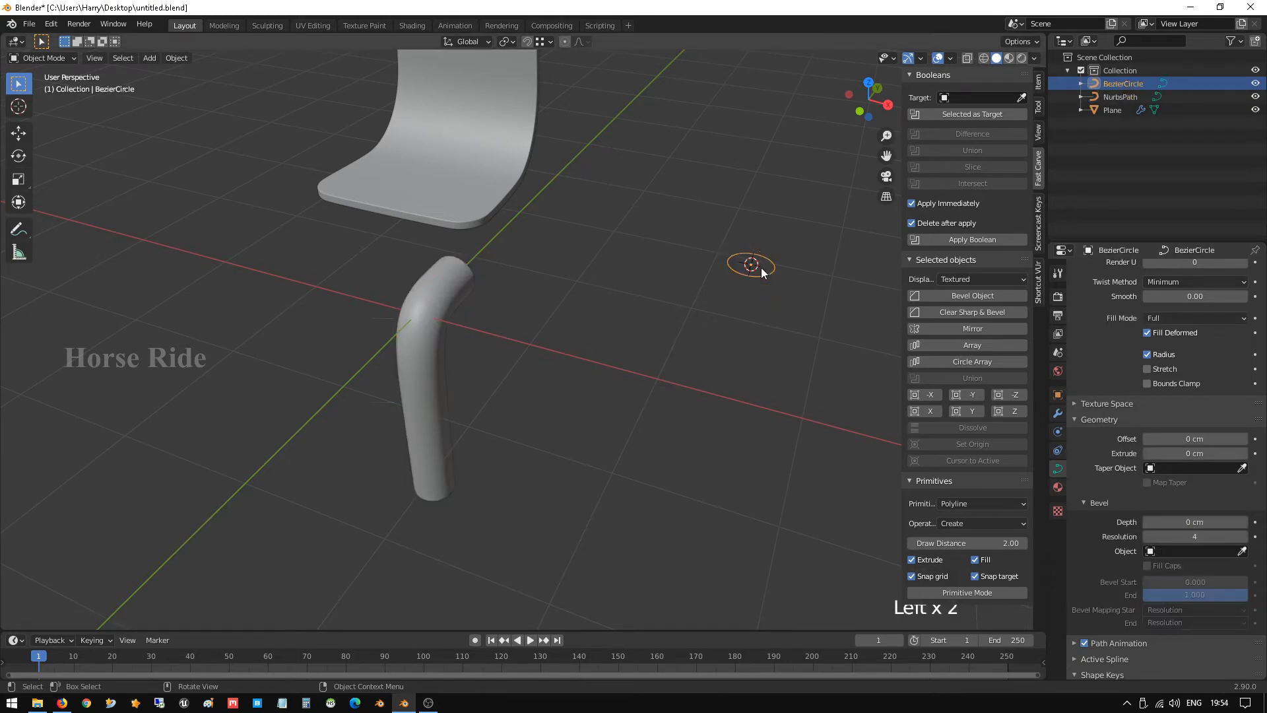
double_click(1134, 85)
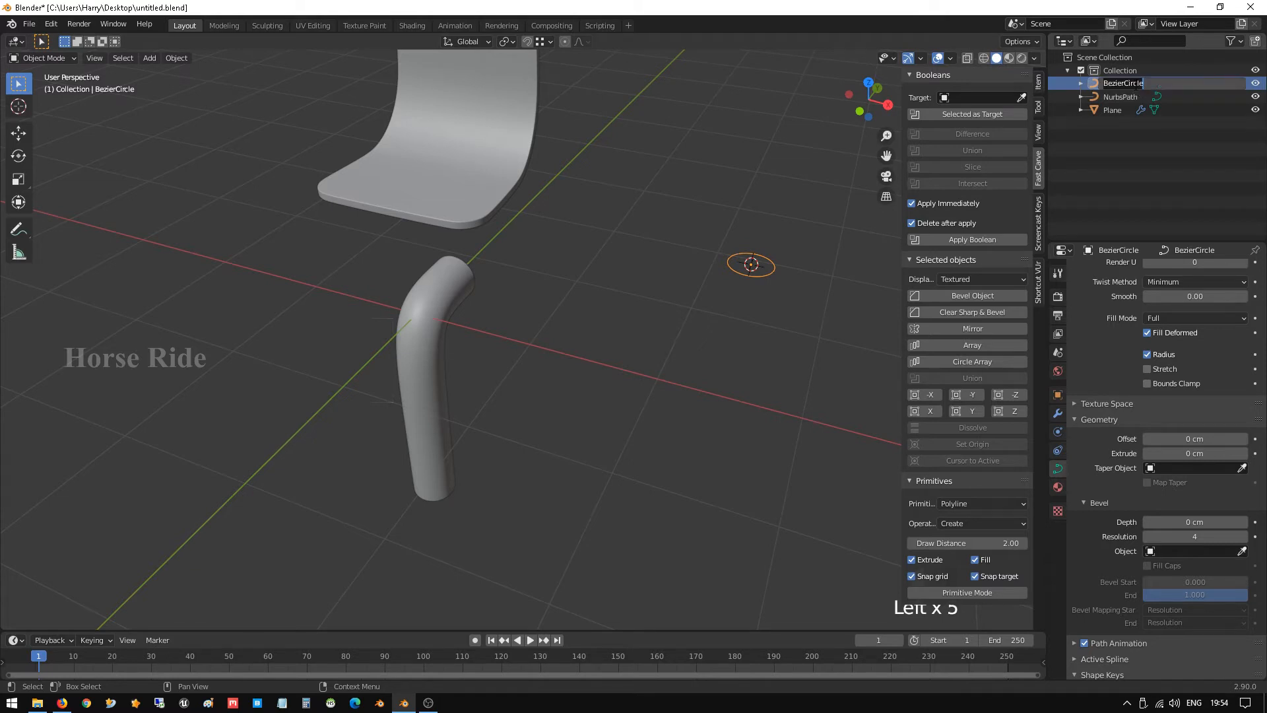
type("ci")
key("Return")
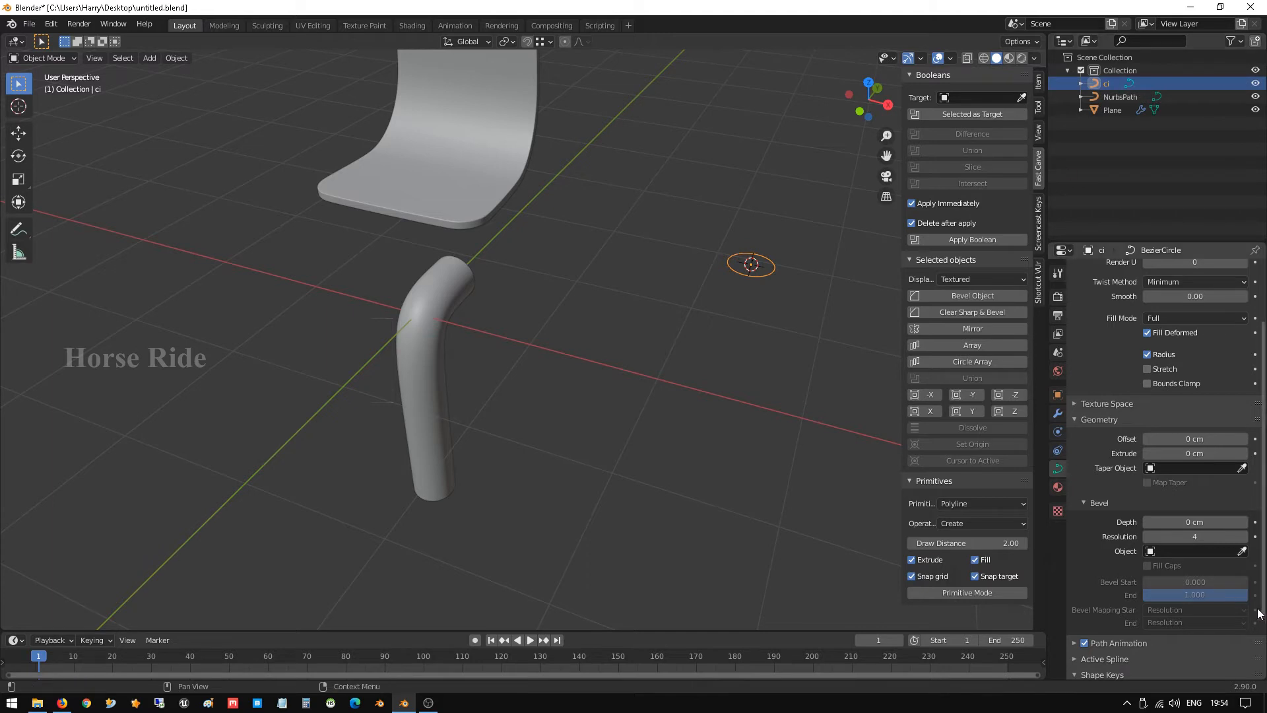
left_click(410, 341)
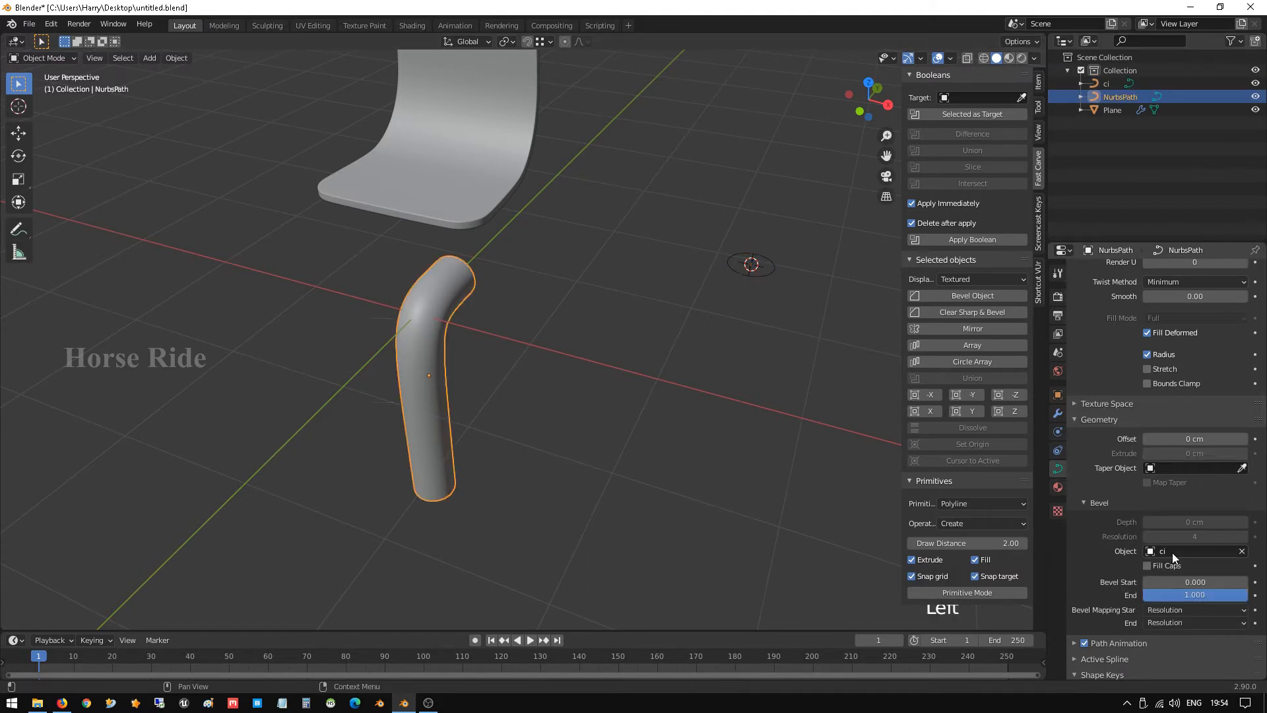
Scale the ci circle down to less than half its size to thin the bent tube
middle_click_drag(489, 295, 516, 275)
scroll(461, 289, "up", 2)
scroll(429, 271, "down", 2)
middle_click_drag(554, 334, 508, 359)
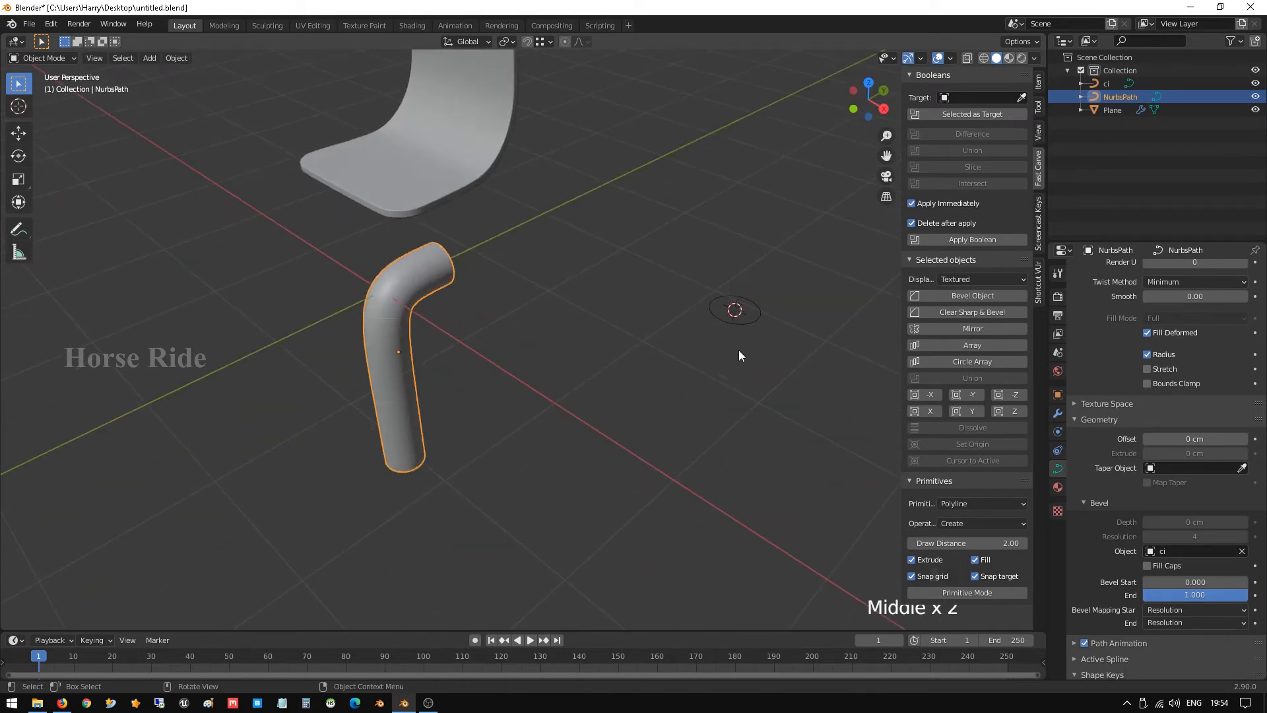
left_click(732, 322)
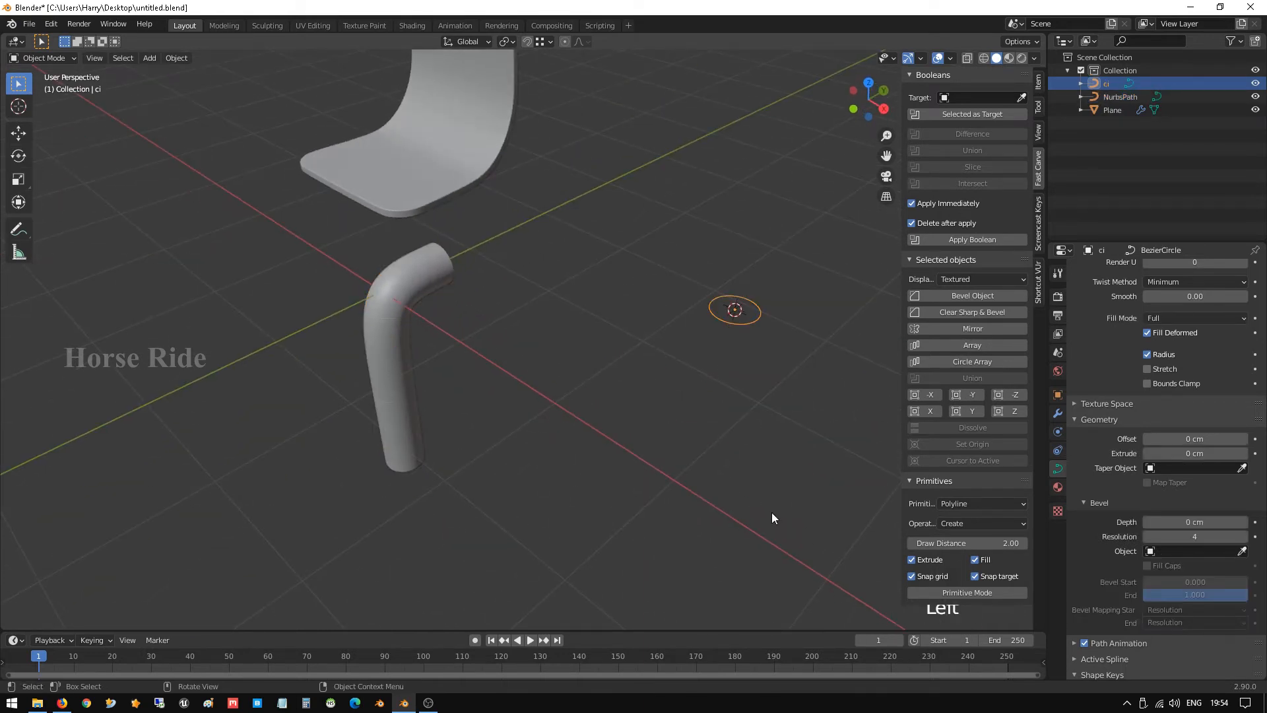
key("s")
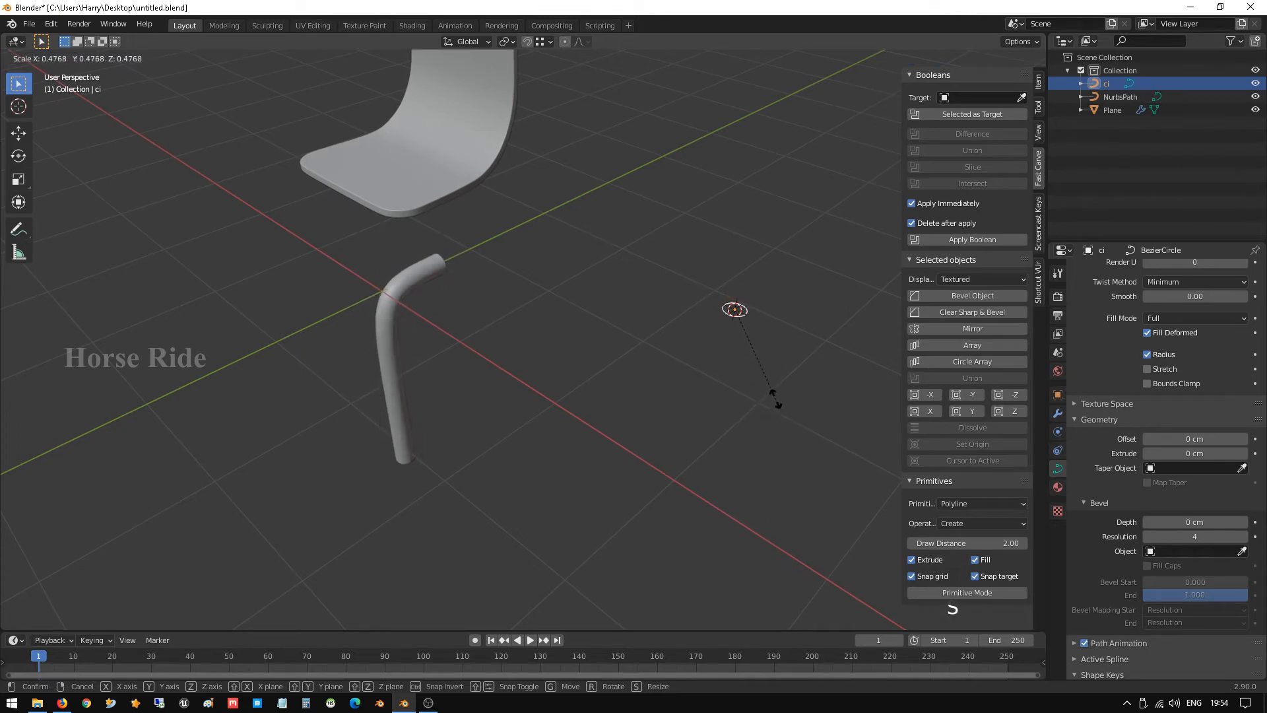
left_click(762, 362)
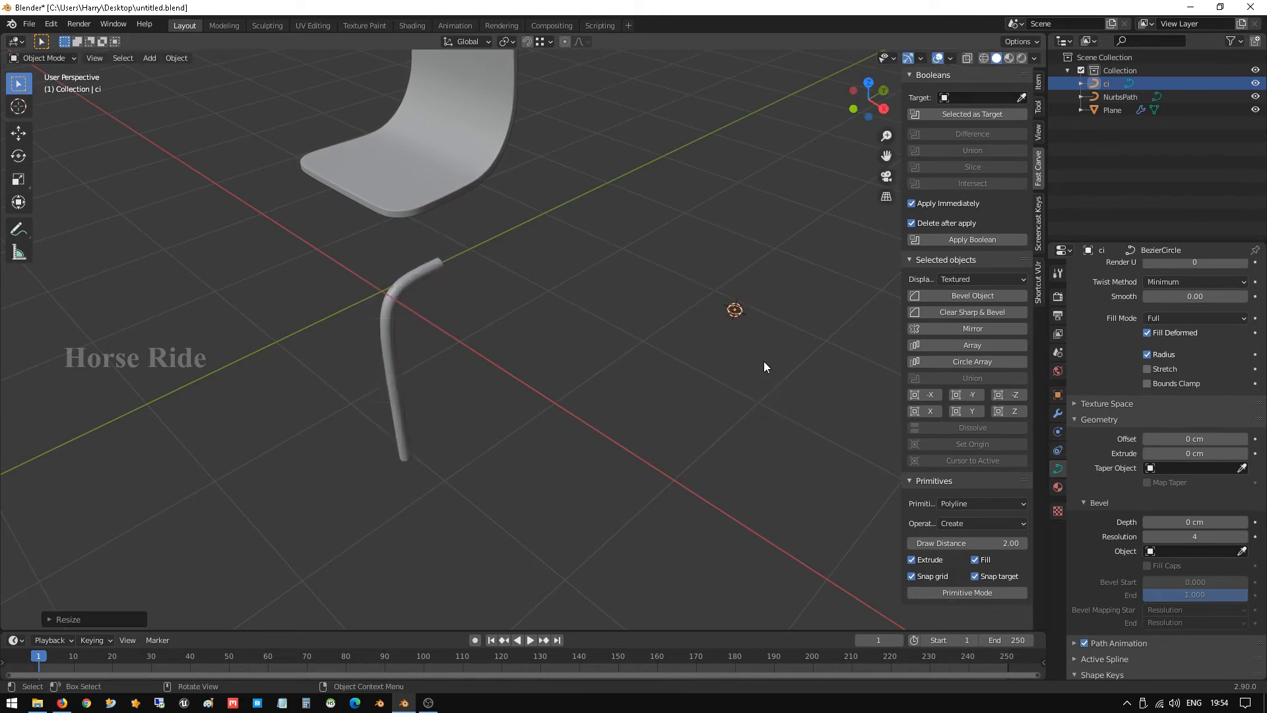
Scale the ci circle again to fine-tune the thickness of the tube
middle_click_drag(763, 362, 304, 278)
left_click(629, 254)
left_click(629, 255)
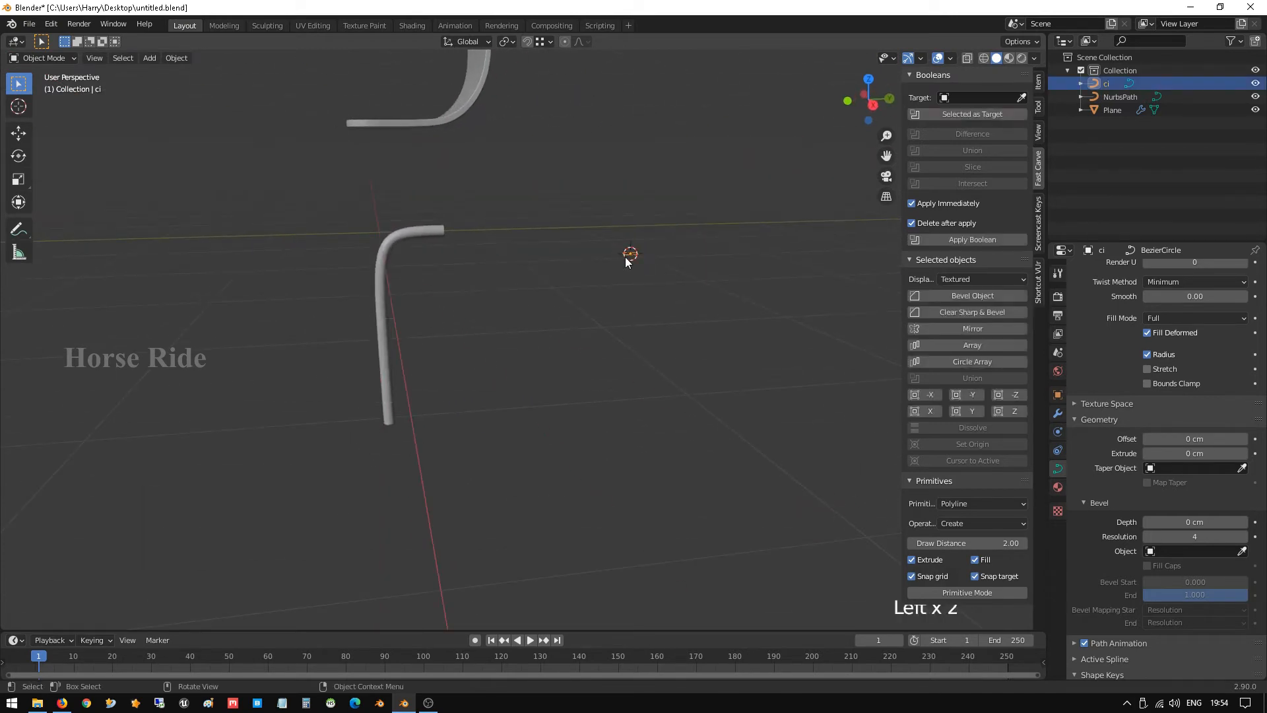
scroll(596, 335, "up", 3)
middle_click_drag(595, 335, 644, 378)
scroll(736, 370, "down", 1)
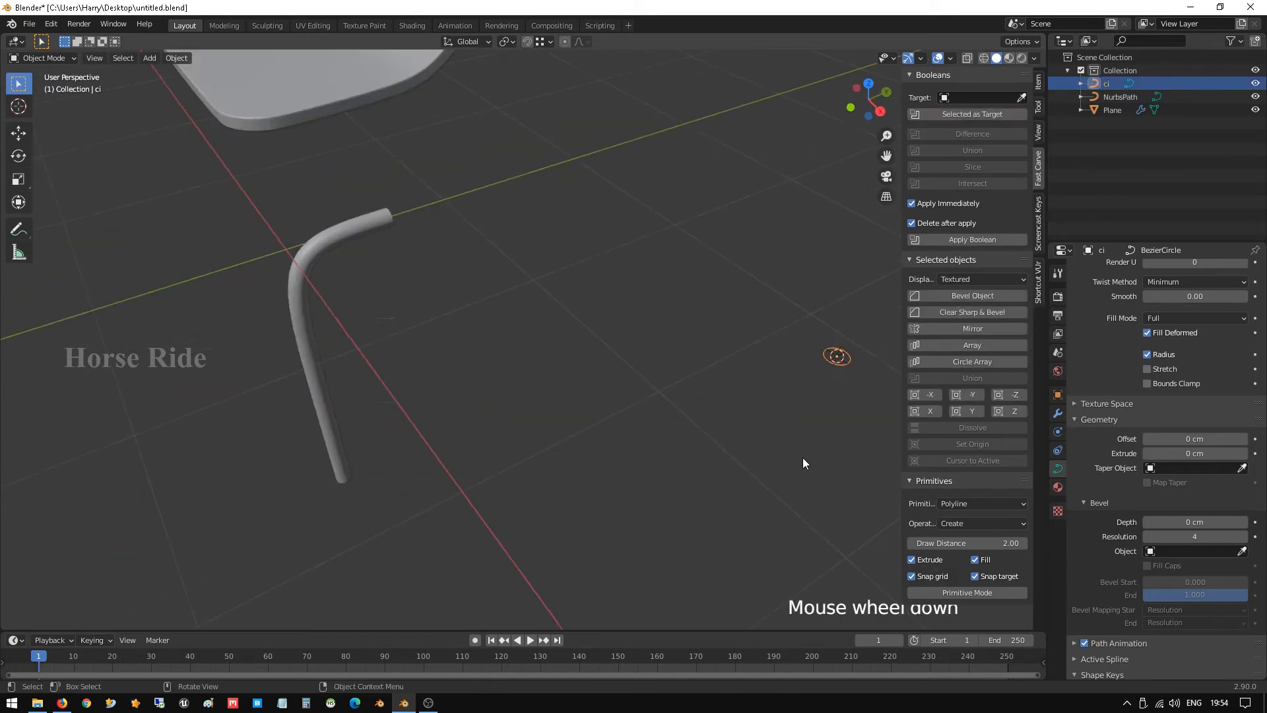
key("s")
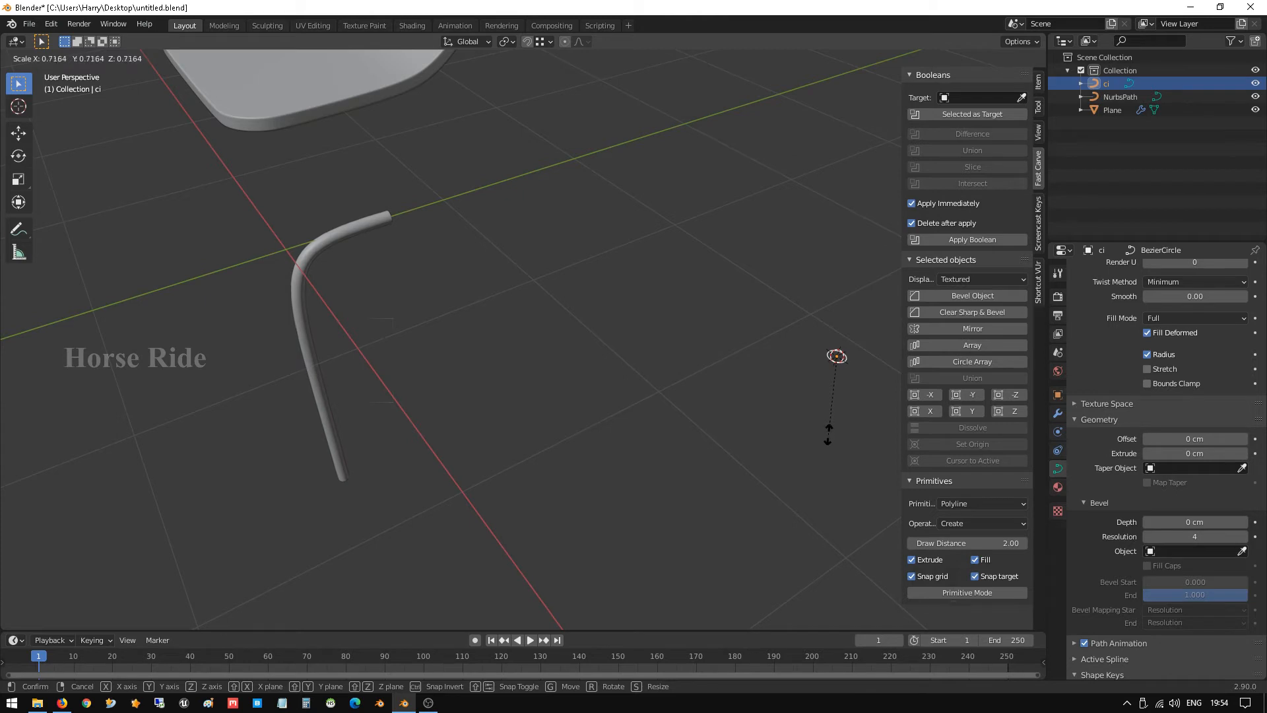
left_click(828, 485)
Compare the tube with the seat and shrink the ci circle a little to make the tube thinner
middle_click_drag(754, 452, 357, 221)
scroll(364, 212, "down", 2)
scroll(491, 303, "up", 1)
scroll(501, 301, "down", 1)
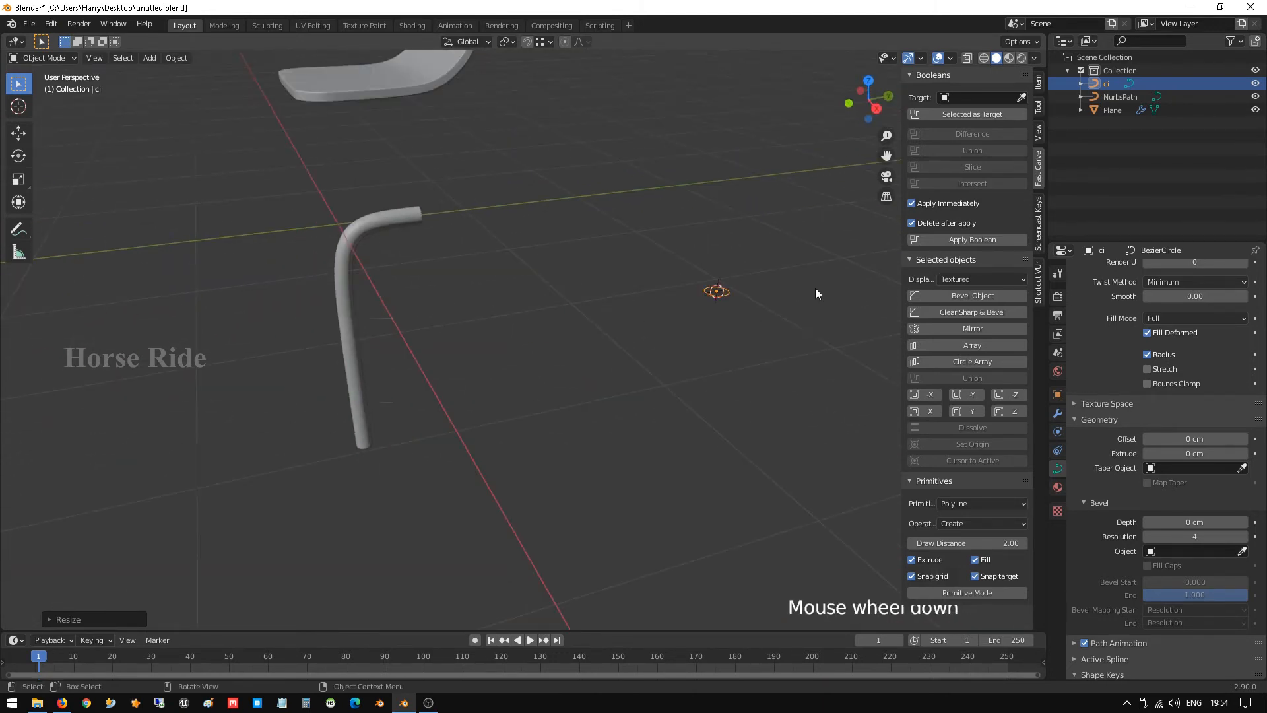
left_click(367, 219)
middle_click_drag(364, 232, 539, 278)
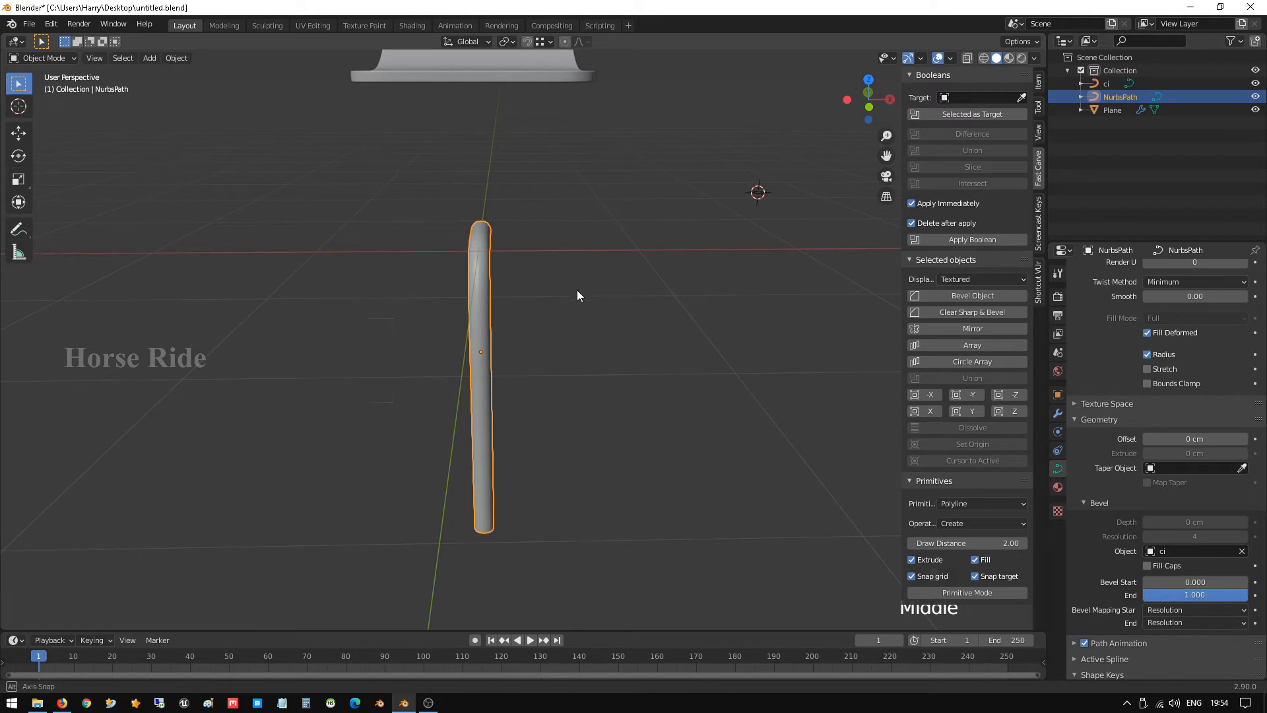
middle_click_drag(576, 291, 483, 303)
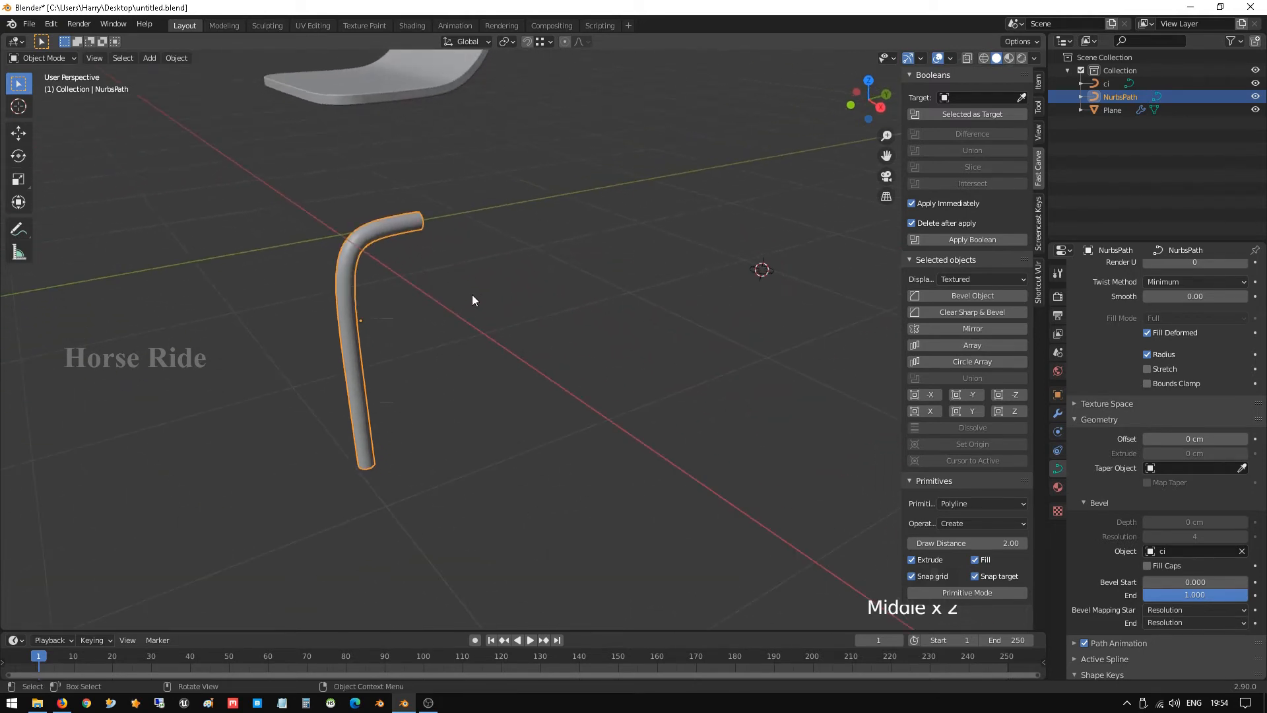
left_click(756, 271)
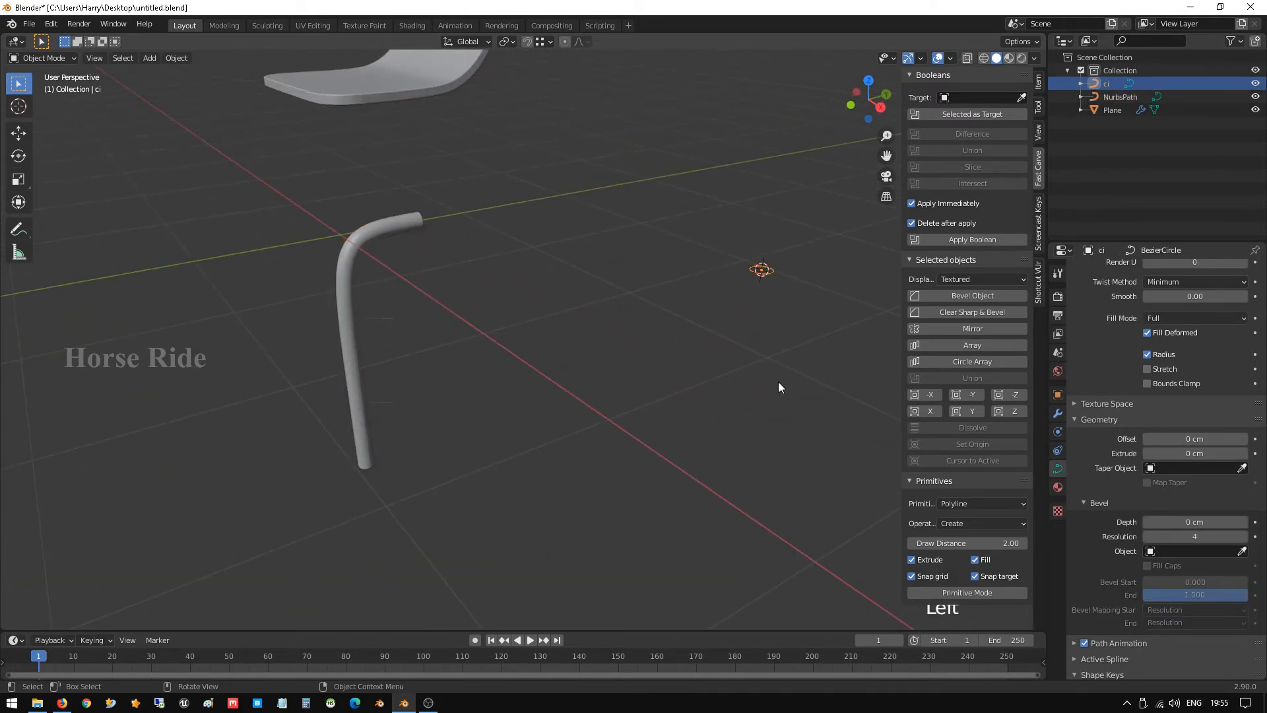
key("s")
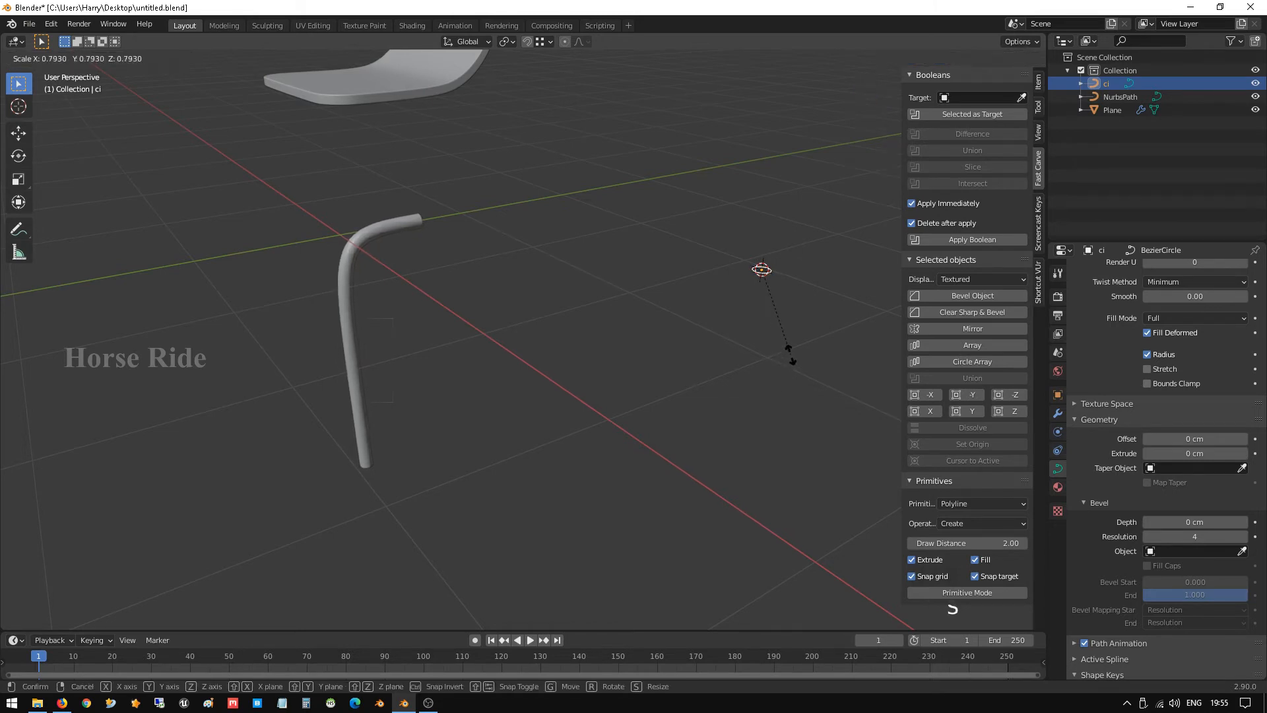
left_click(797, 335)
Convert the bent NurbsPath tube from a curve into a mesh
middle_click_drag(798, 331, 350, 144)
key("KP_3")
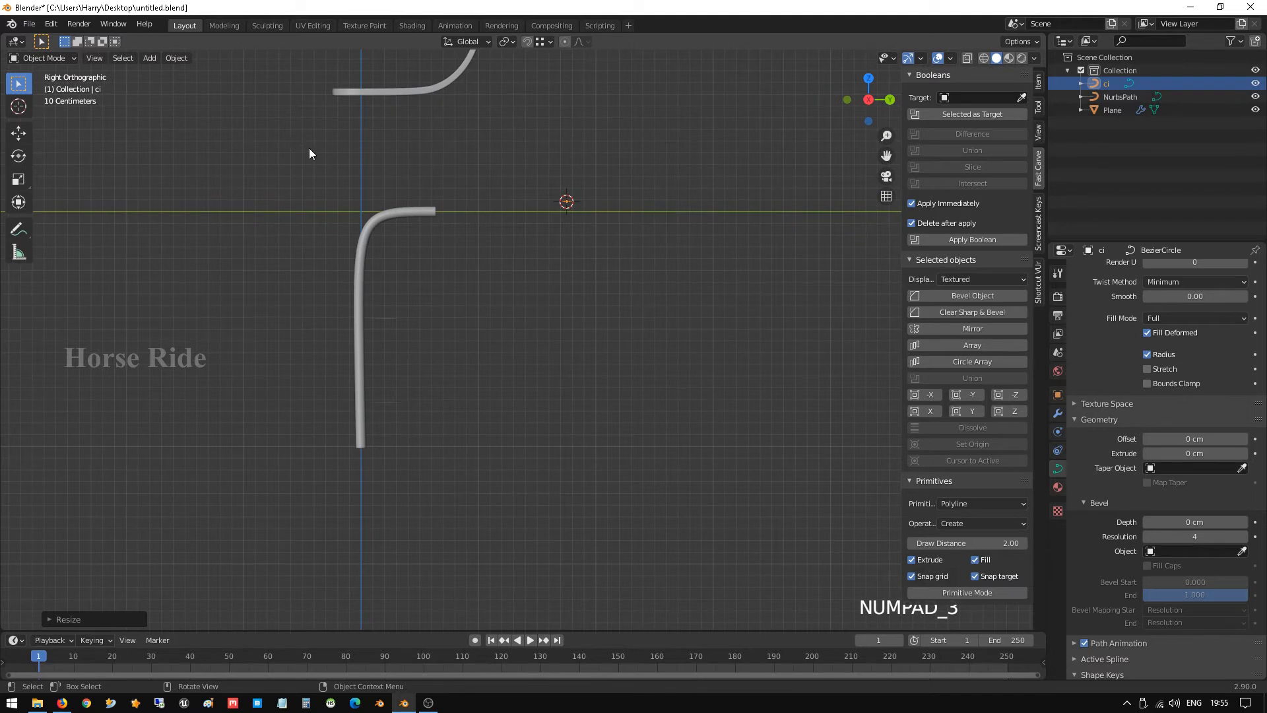
scroll(333, 159, "down", 2)
middle_click_drag(452, 218, 442, 233)
scroll(386, 265, "up", 2)
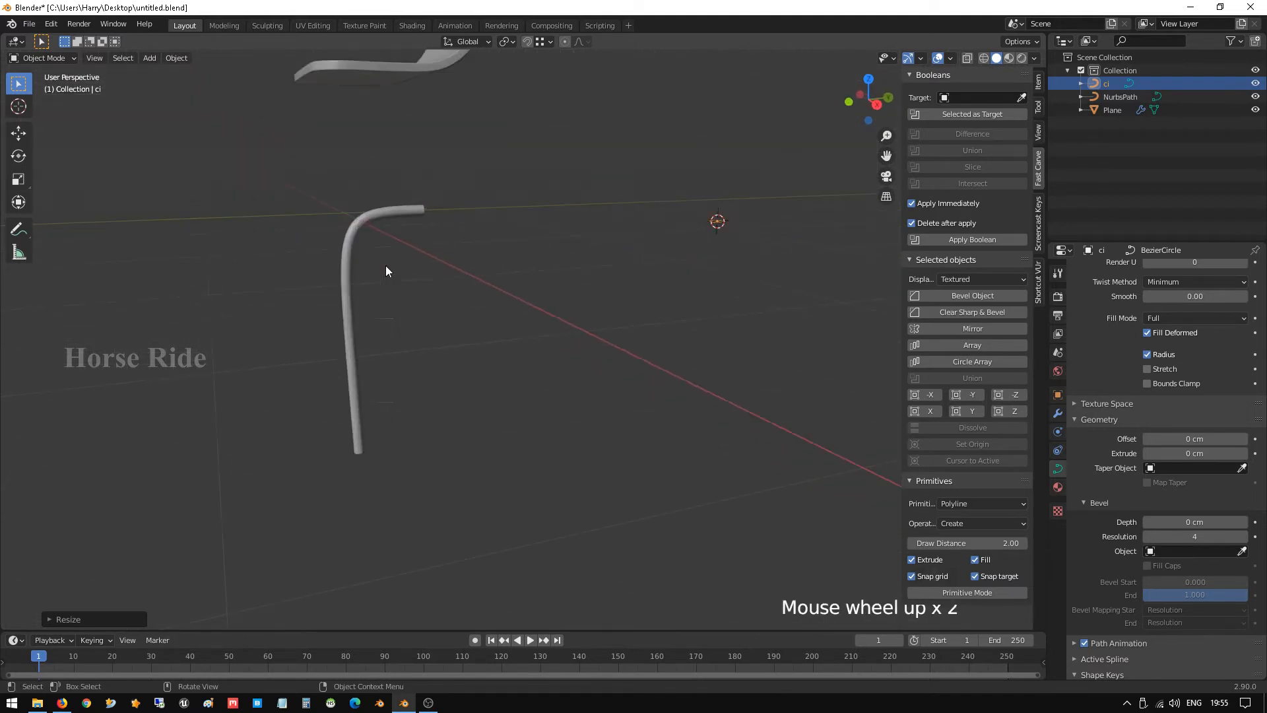
middle_click_drag(385, 265, 500, 311)
left_click(456, 189)
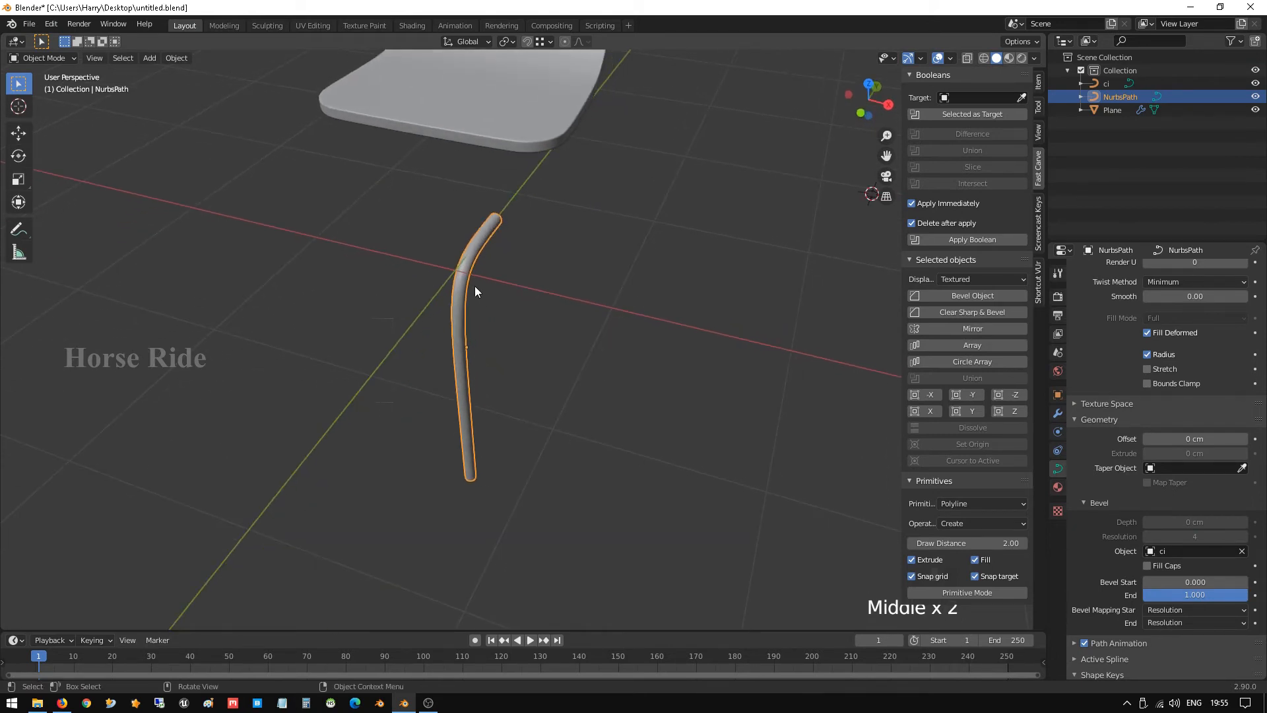
left_click(177, 58)
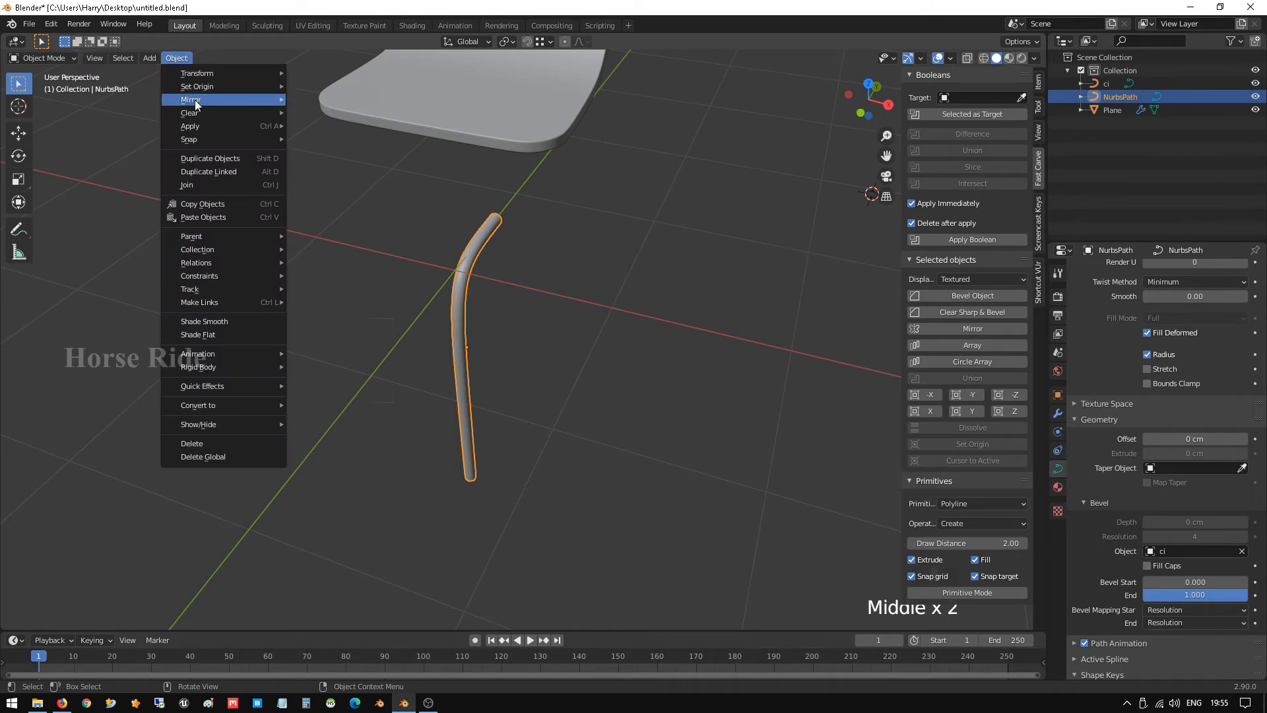
mouse_move(231, 409)
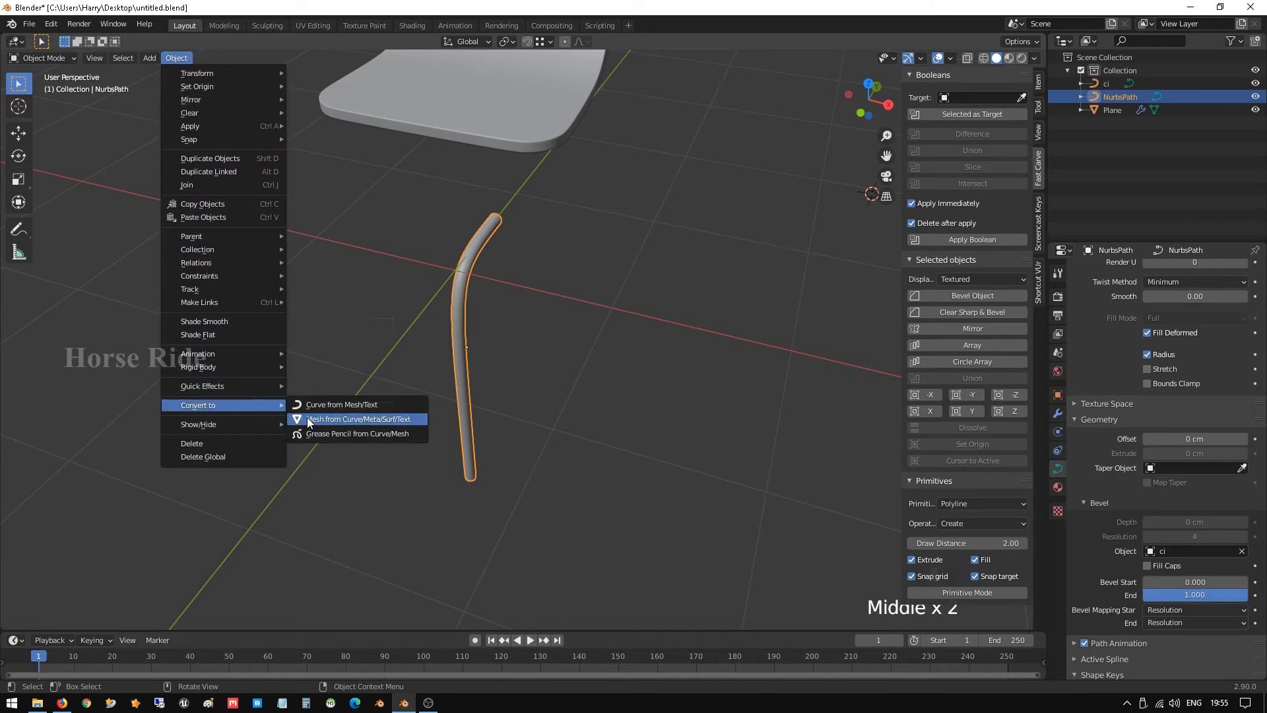
left_click(357, 421)
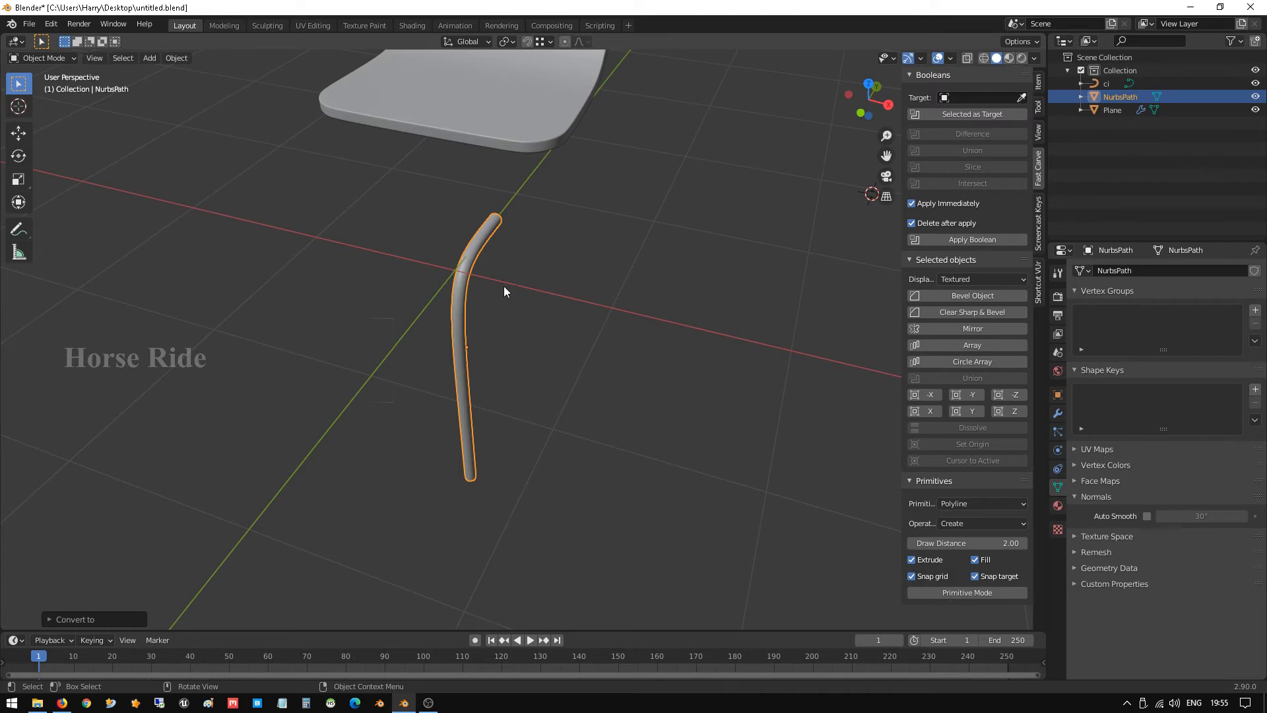
Delete the ci circle curve beside the tube
middle_click_drag(504, 286, 573, 330)
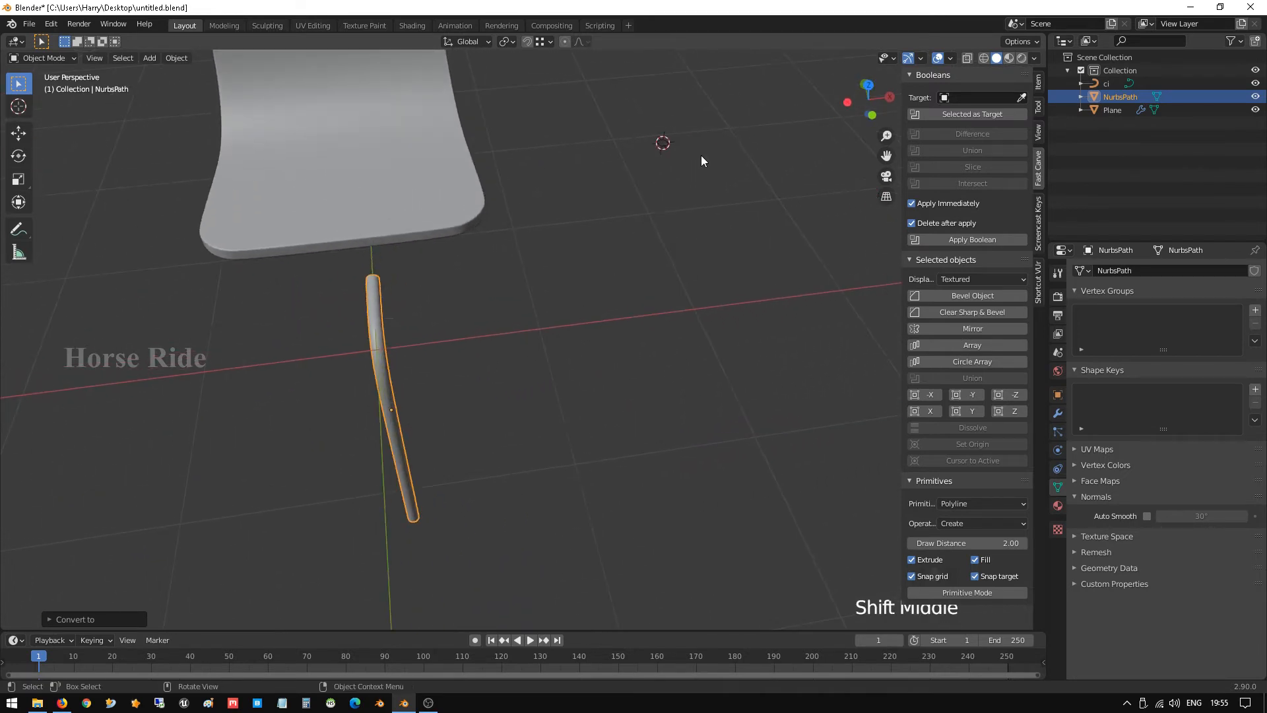
left_click(662, 143)
middle_click_drag(651, 271, 603, 270)
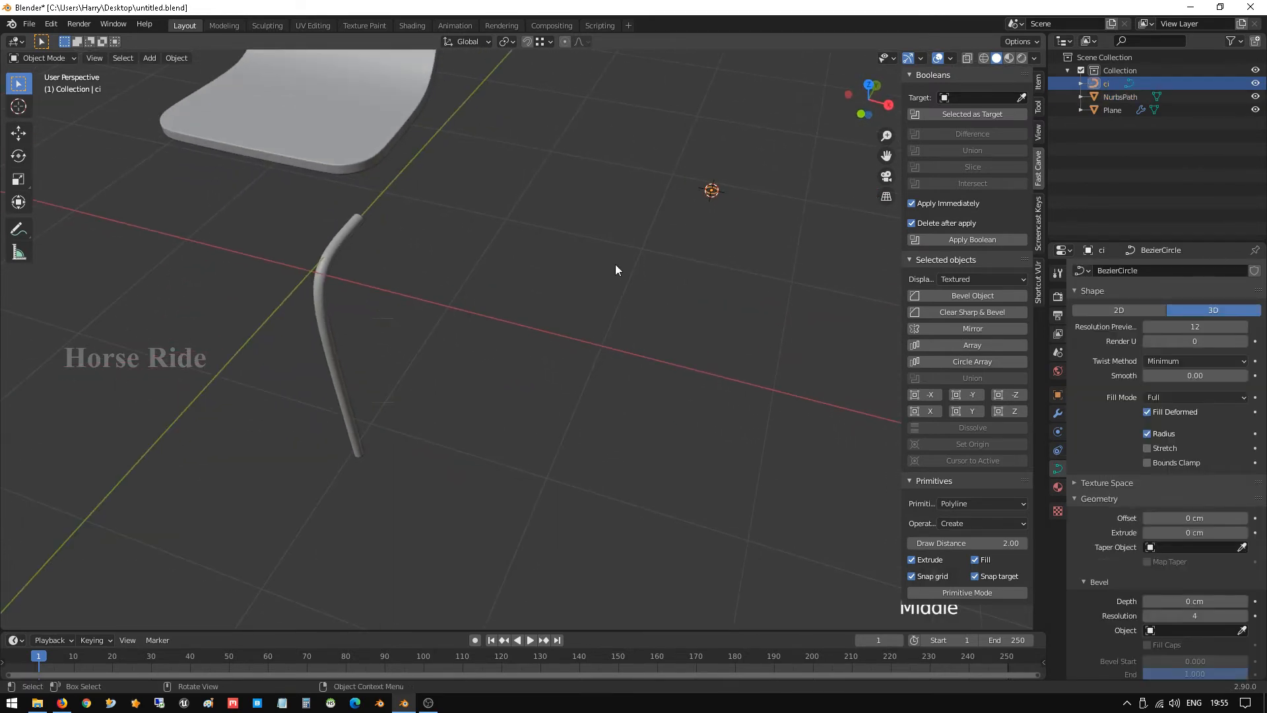
key("Delete")
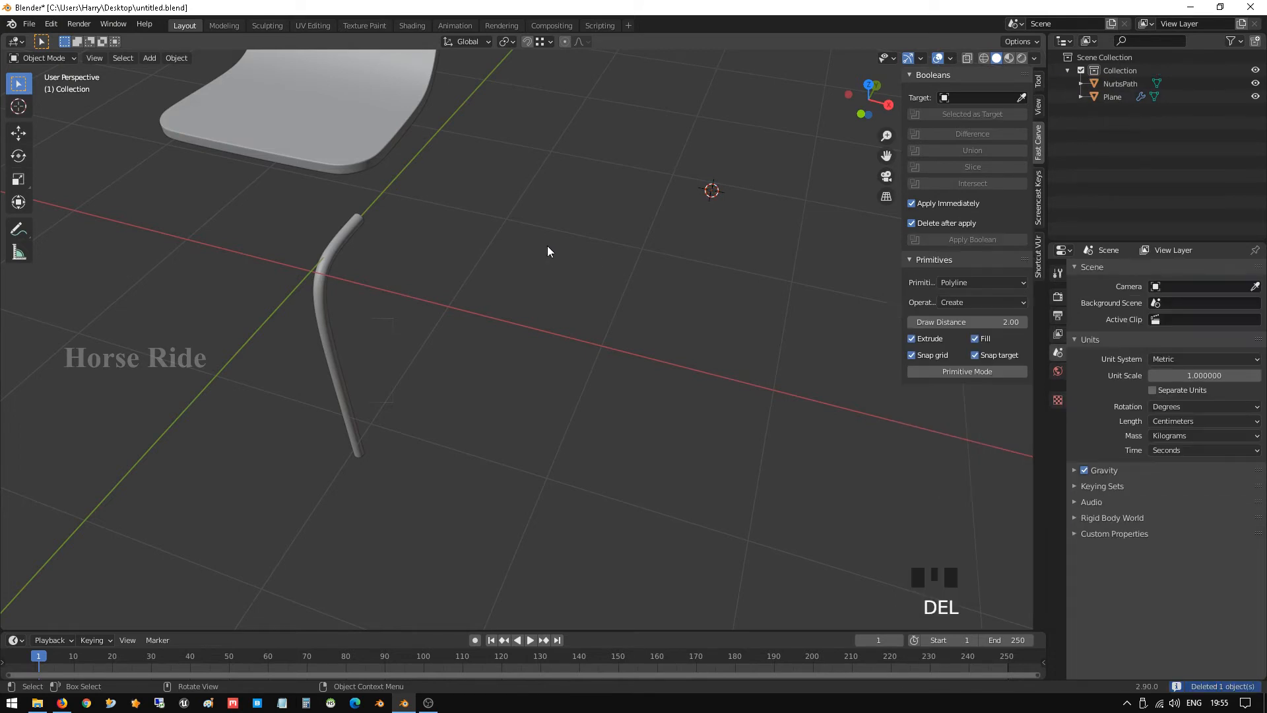
Select the bent tube mesh and bring it up close in the right orthographic view
left_click(357, 238)
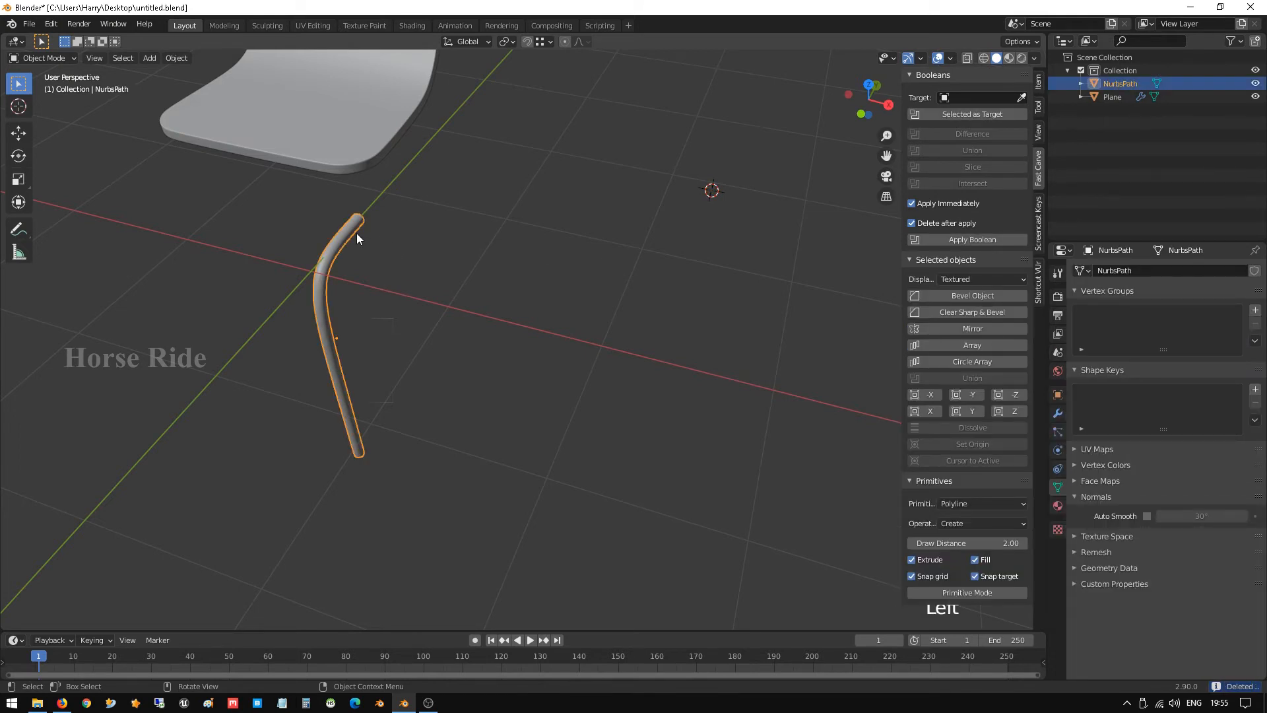
key("KP_3")
scroll(396, 161, "up", 7)
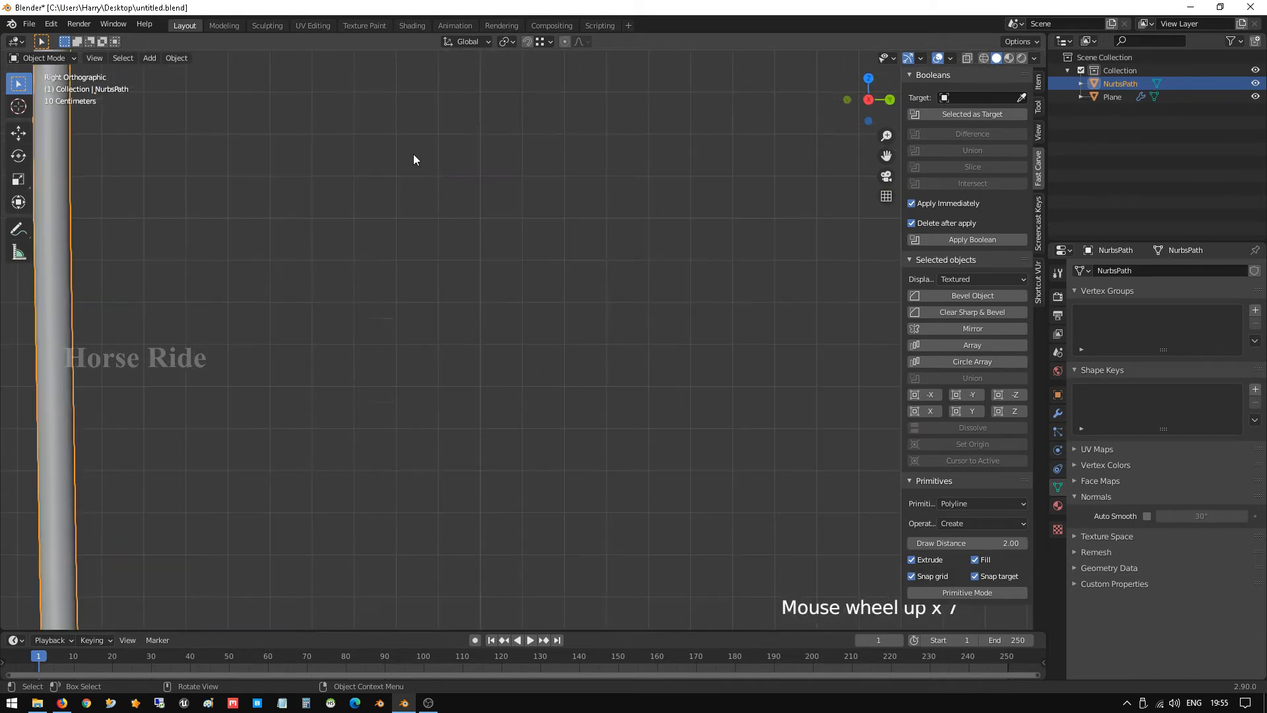
Try to select the edge loop at the bent tube's open upper end, showing its mesh in wireframe
middle_click_drag(413, 159, 460, 314, "shift")
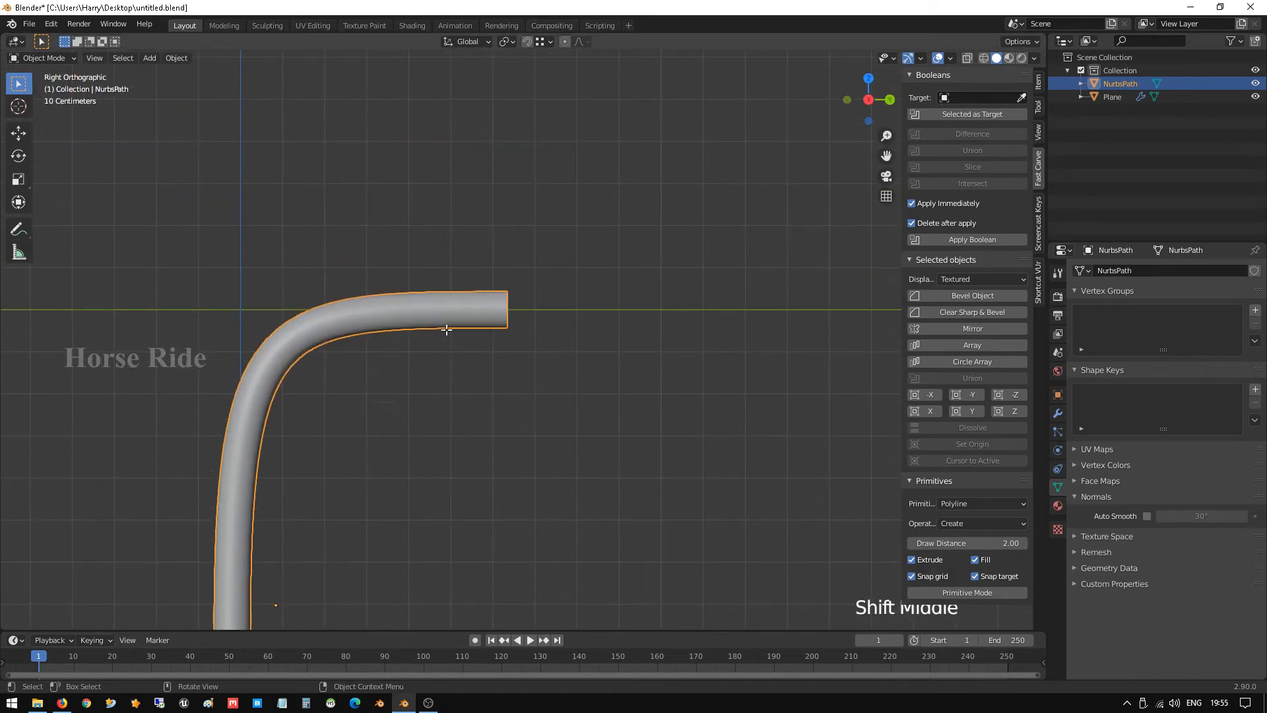
key("Tab")
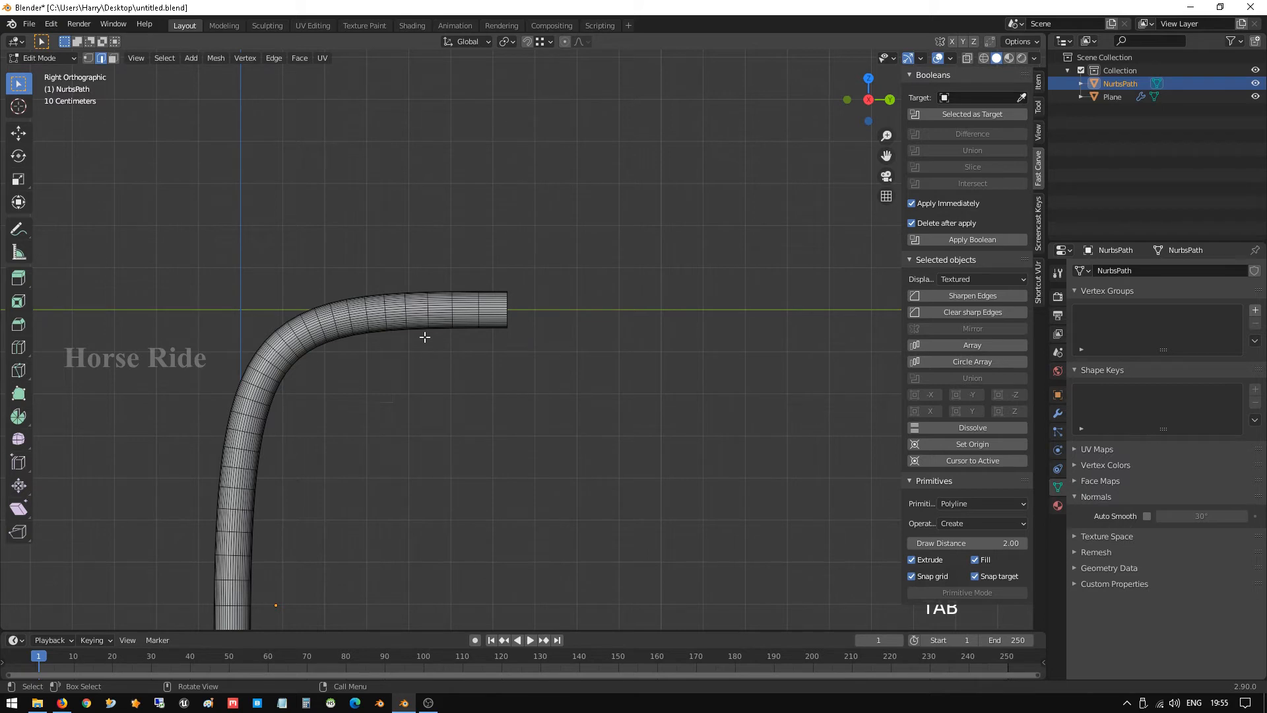
left_click(510, 352)
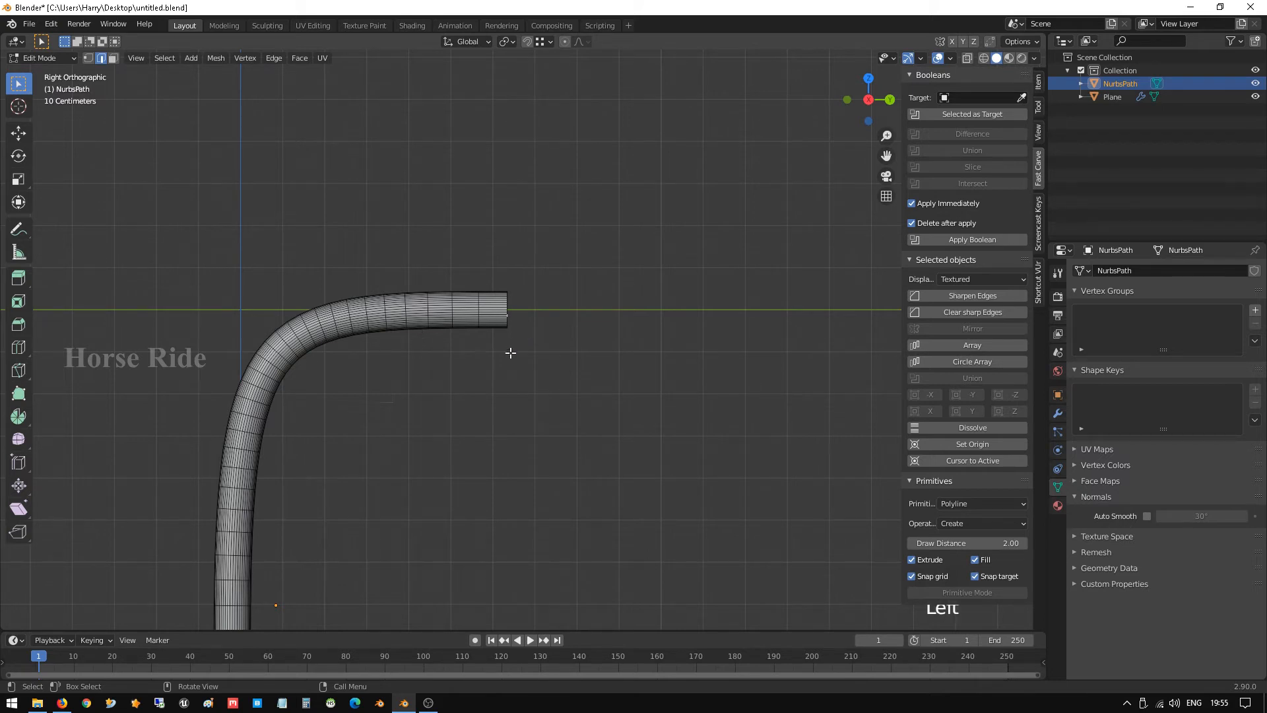
left_click(508, 308, "alt")
key("shift+z")
left_click(546, 379)
scroll(505, 356, "down", 4)
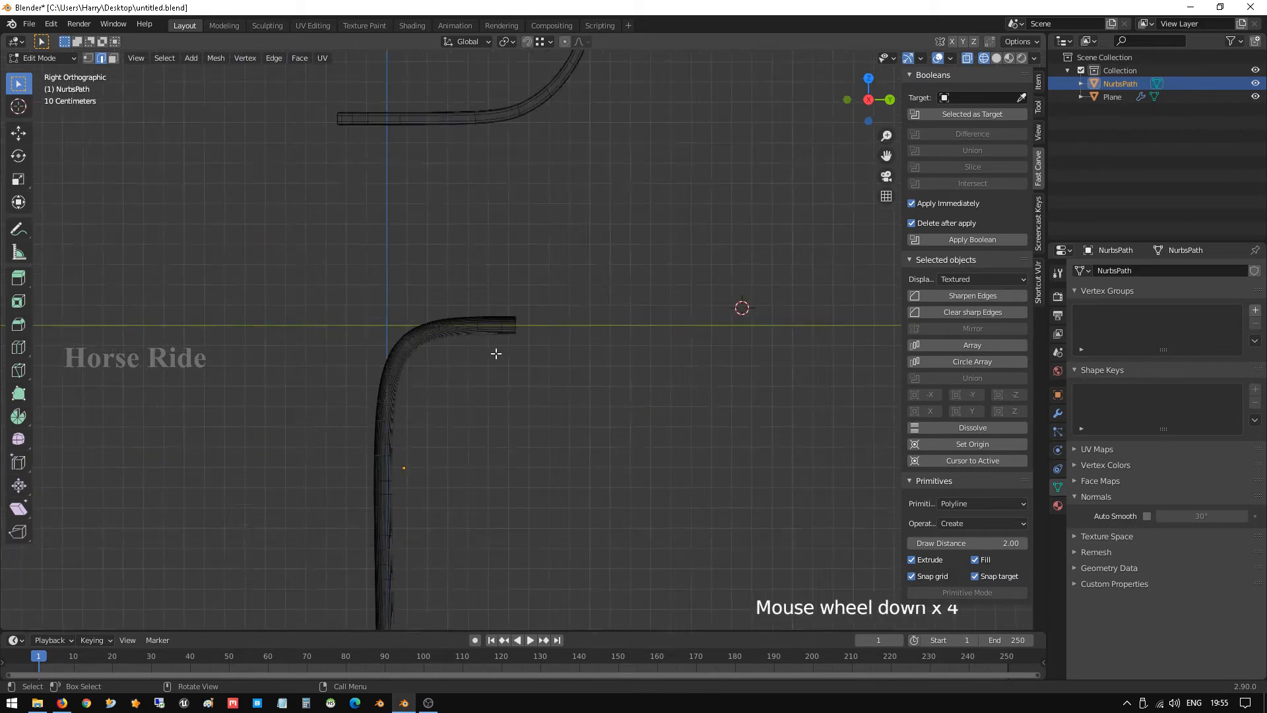
scroll(497, 357, "down", 1)
scroll(497, 359, "up", 4)
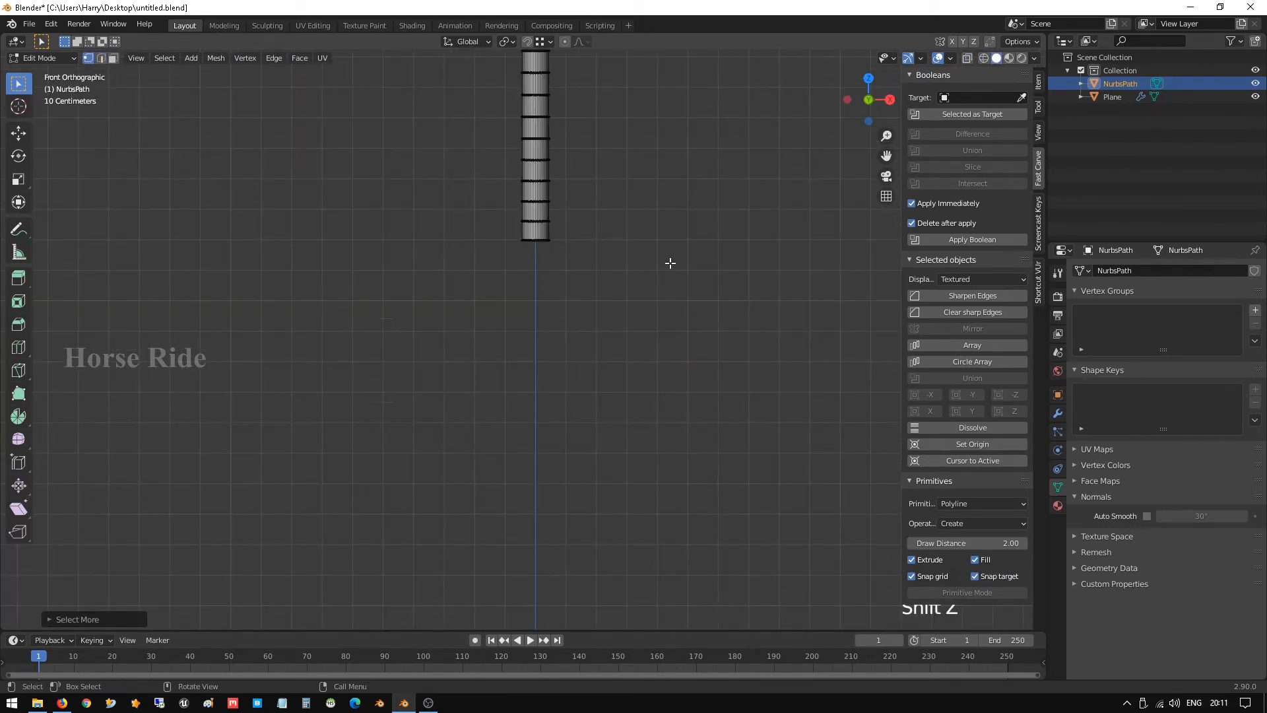
Examine the bent leg tube's shape and its placement beneath the chair seat, including from the front
scroll(476, 287, "down", 2)
middle_click_drag(559, 151, 501, 260, "shift")
scroll(440, 315, "down", 3)
scroll(440, 314, "up", 1)
middle_click_drag(540, 209, 485, 253)
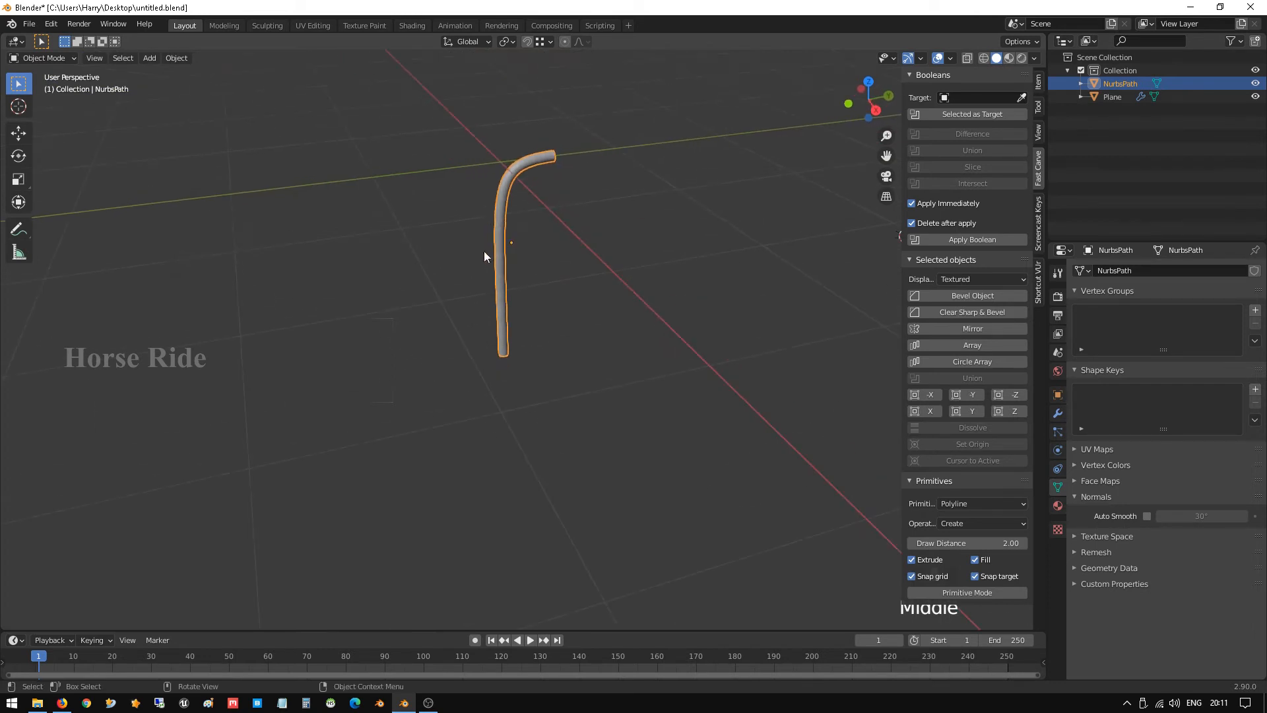
scroll(525, 193, "down", 2)
middle_click_drag(540, 164, 504, 240, "shift")
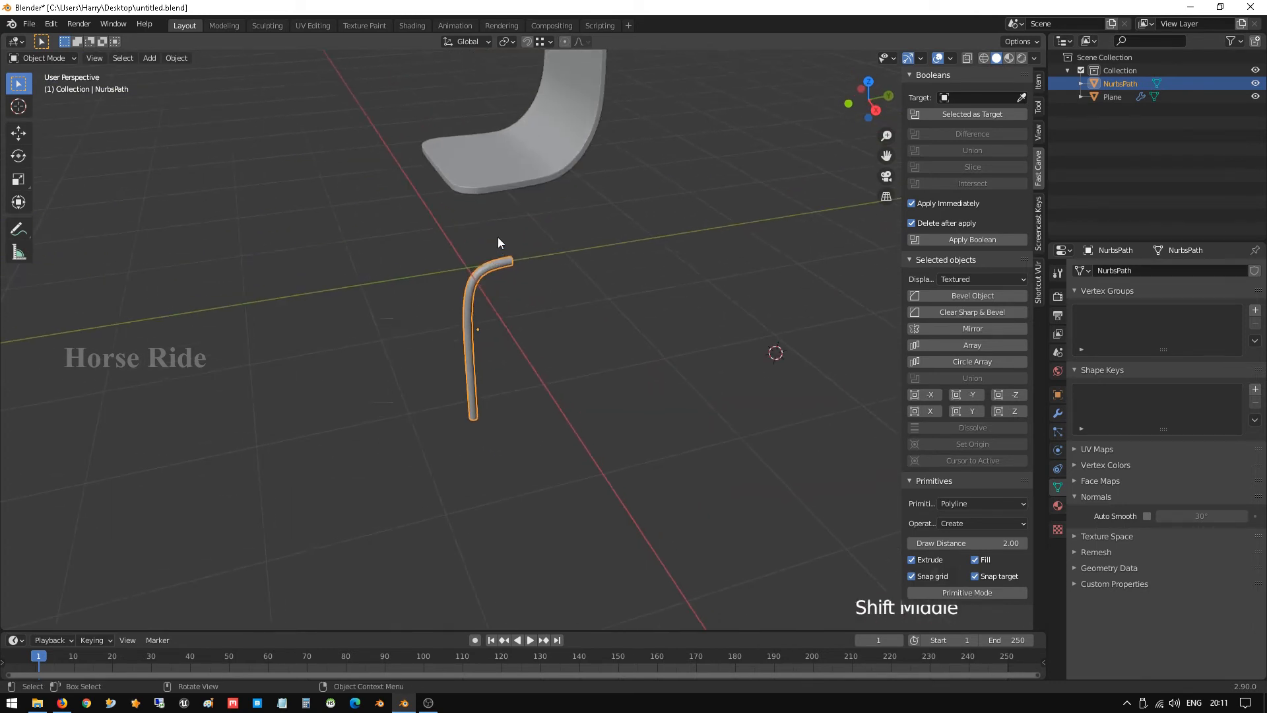
key("KP_1")
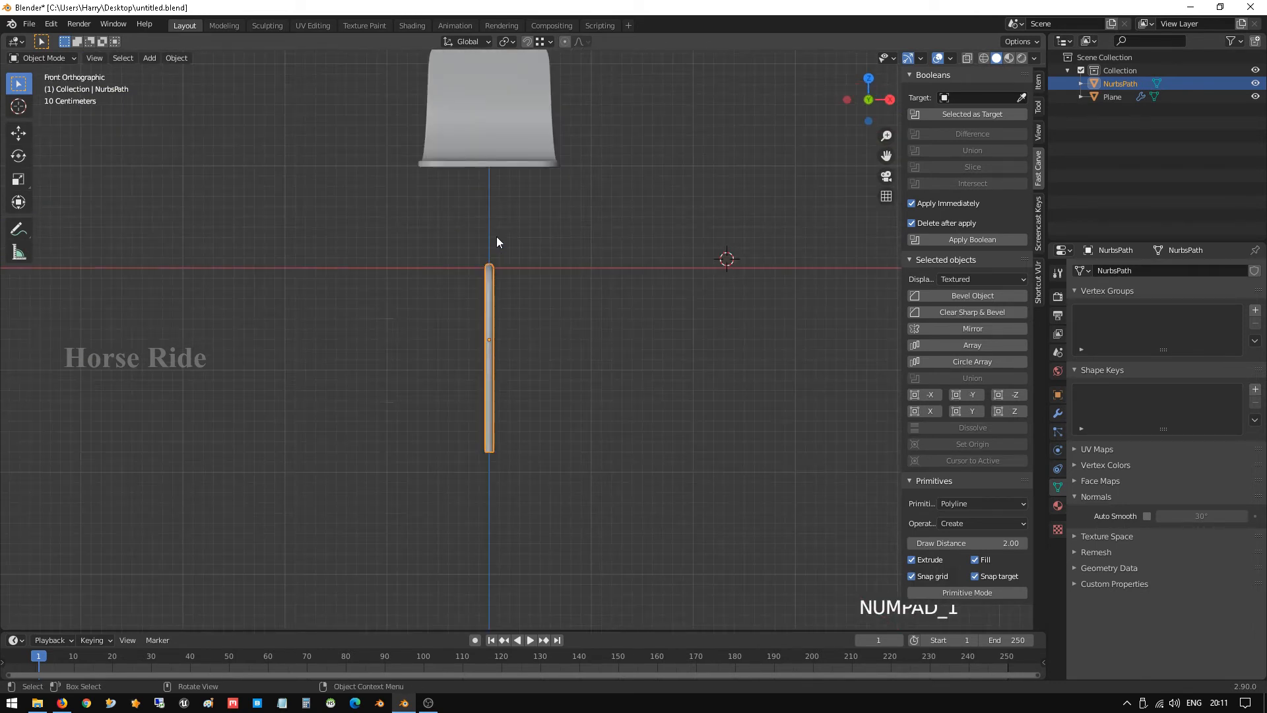
Select the vertex ring around the open lower end of the leg tube in Edit Mode
scroll(465, 393, "up", 2)
key("Tab")
middle_click_drag(465, 394, 560, 309)
left_click(590, 143)
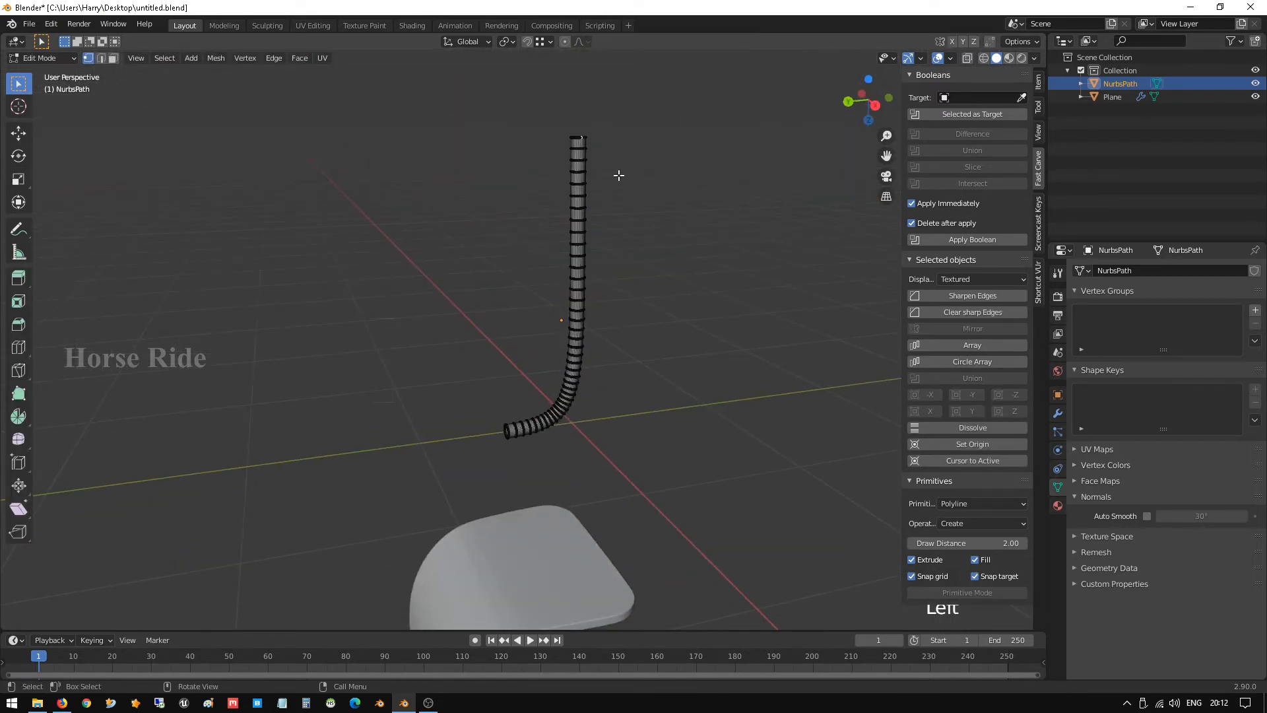
key("KP_Decimal")
middle_click_drag(762, 252, 560, 532)
scroll(580, 453, "down", 3)
middle_click_drag(599, 393, 646, 322, "shift")
scroll(616, 343, "up", 1)
left_click(607, 347, "alt")
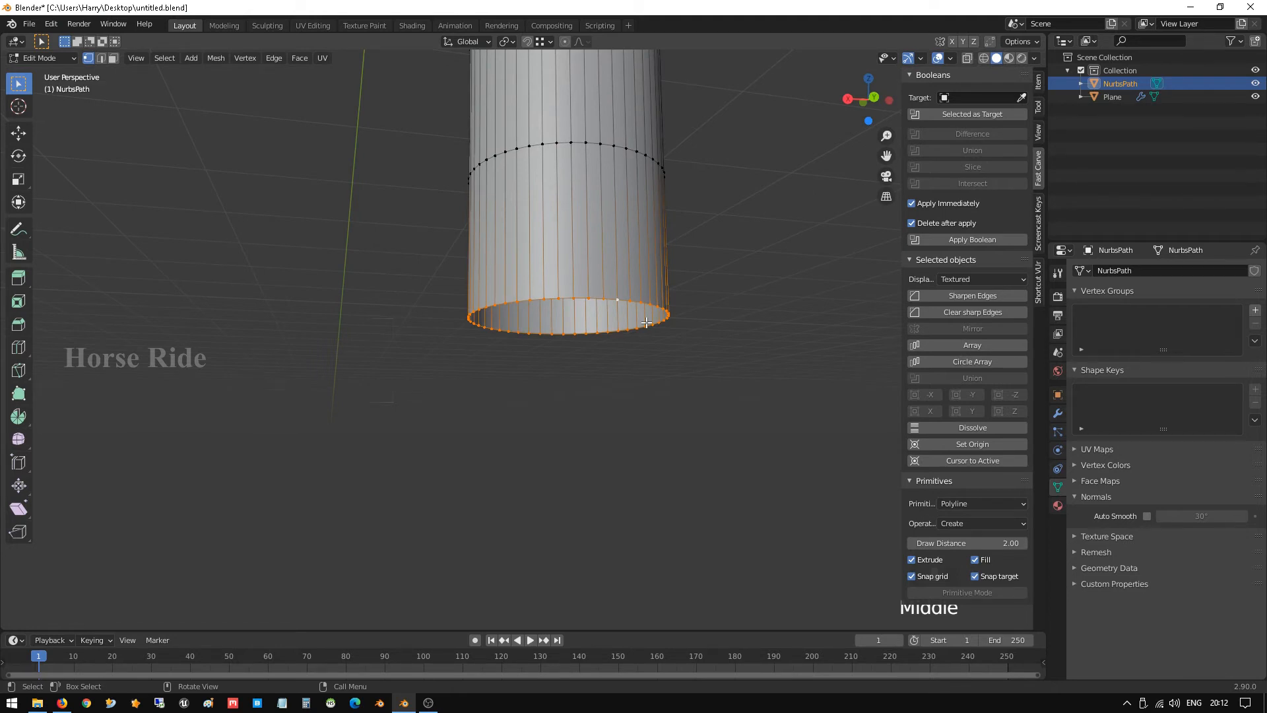
Extrude the selected bottom ring outward to about 1.98 scale and lower it along Z to form a flared foot
key("e")
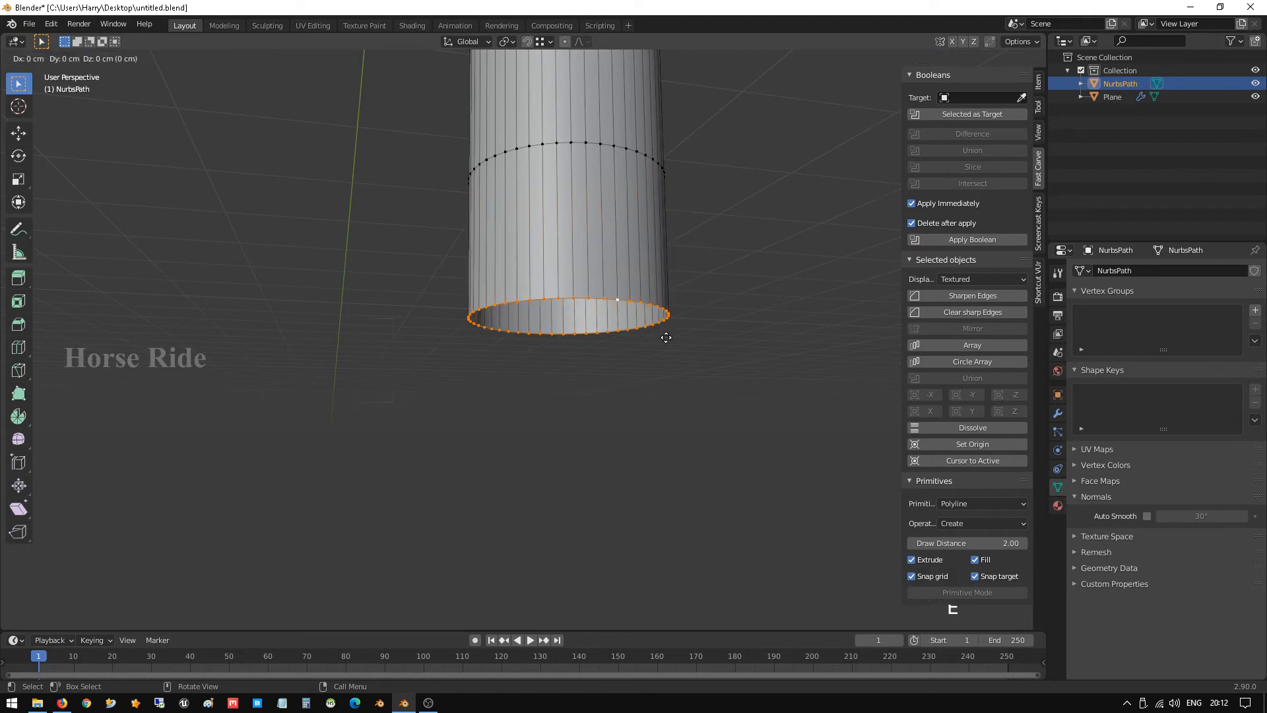
key("s")
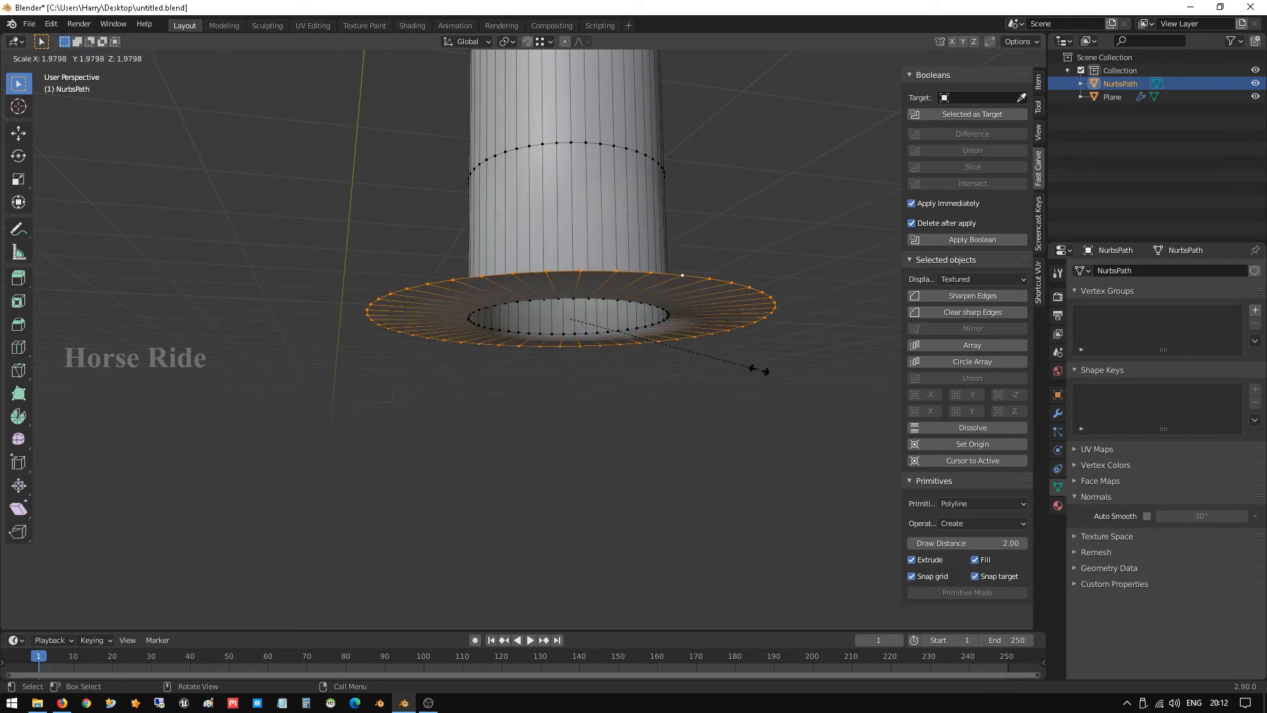
left_click(759, 371)
key("g")
key("z")
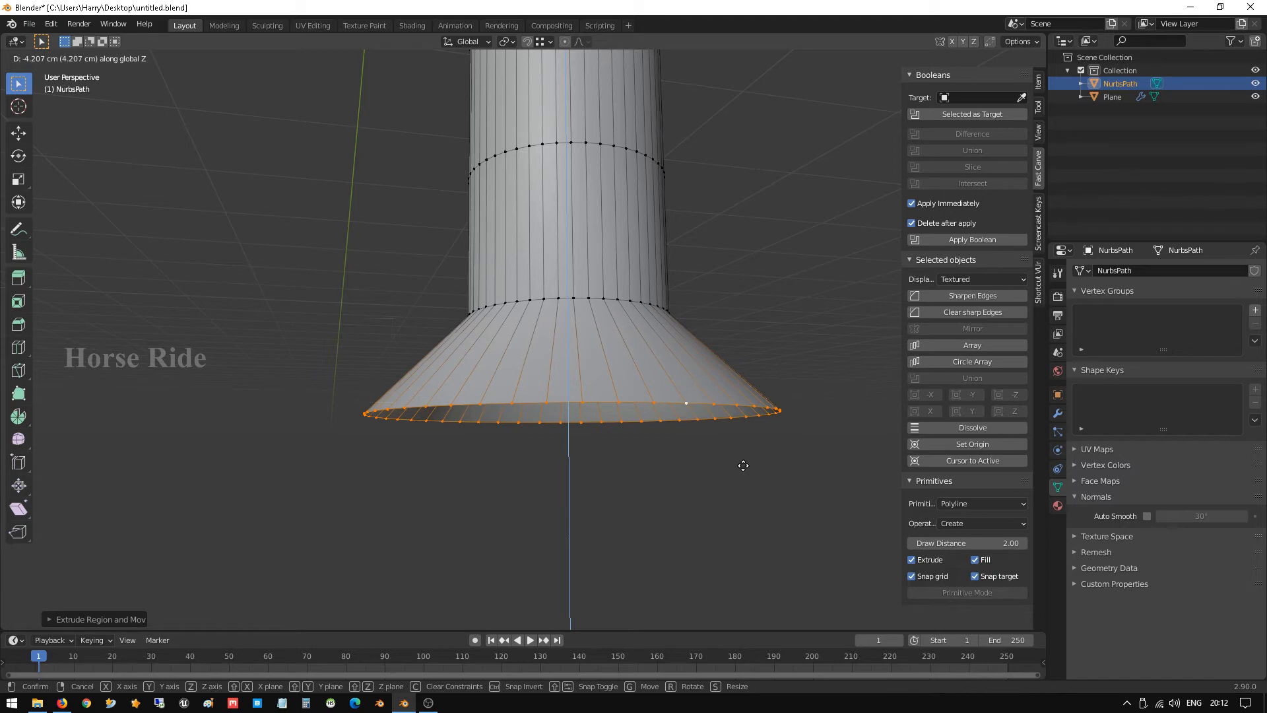
left_click(742, 480)
middle_click_drag(741, 480, 656, 328)
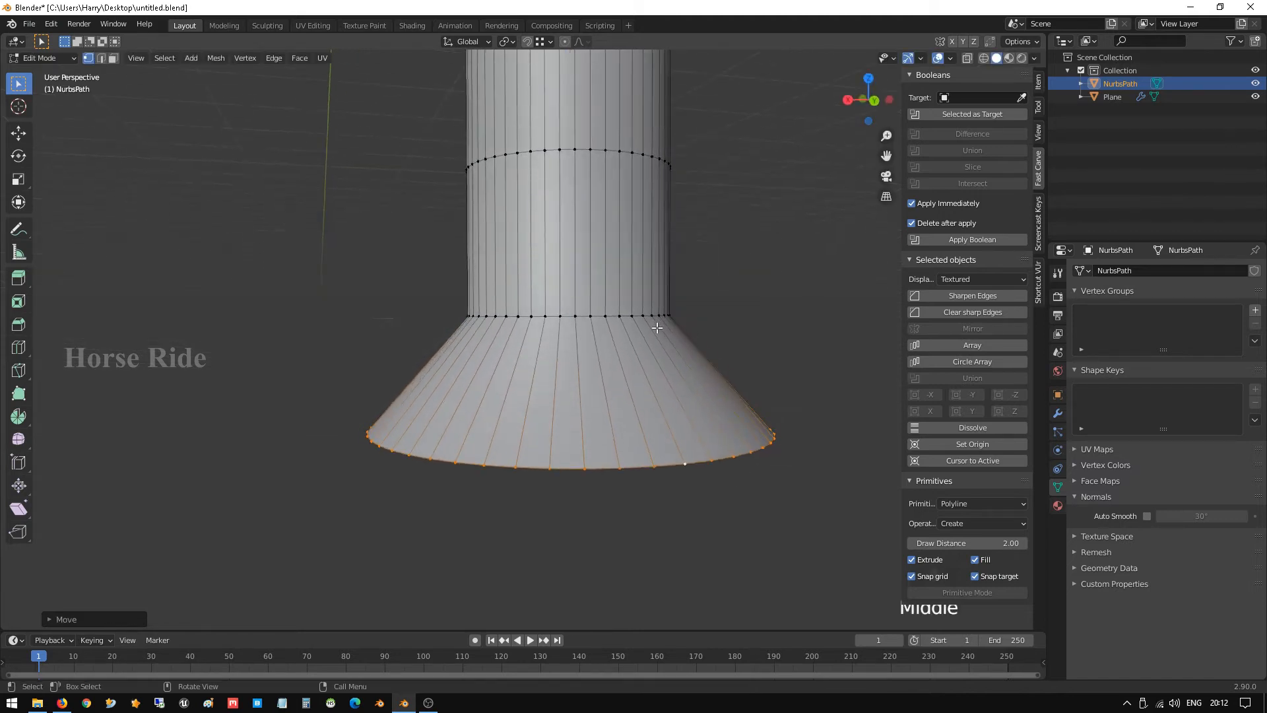
Add a loop cut near the flared foot's lower rim and scale the ring inward to about 0.88
key("ctrl+r")
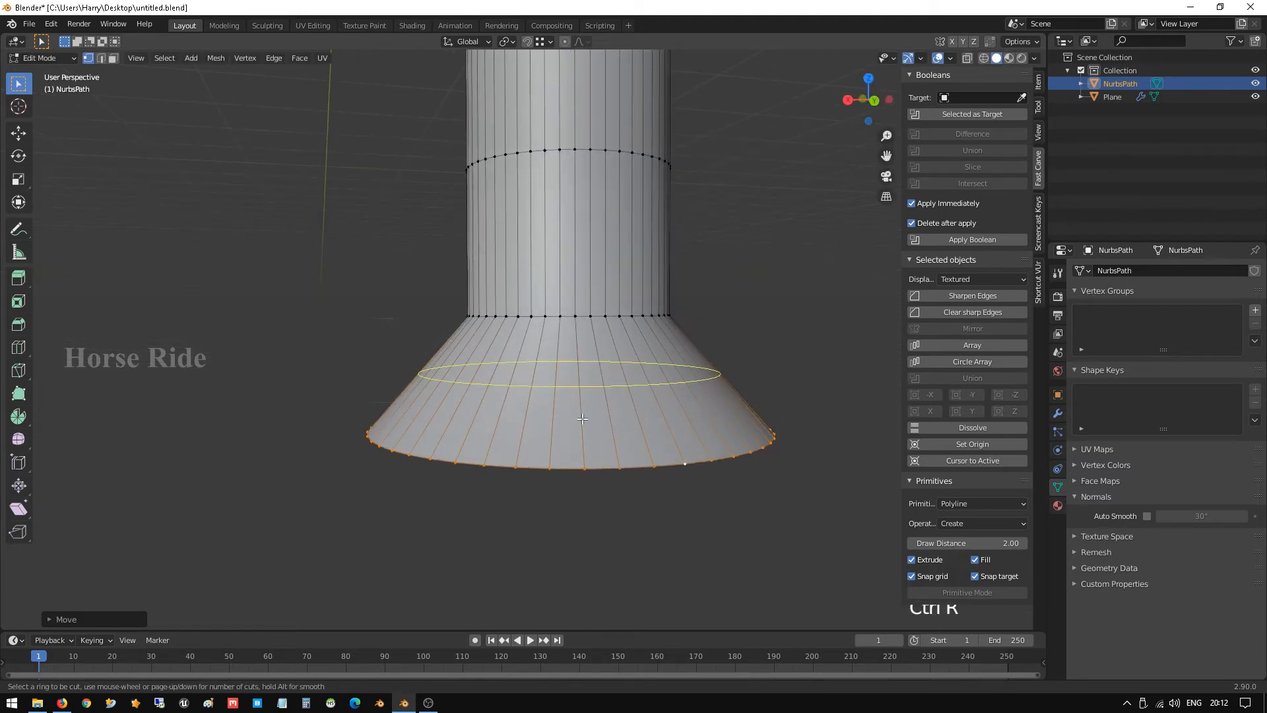
left_click(582, 418)
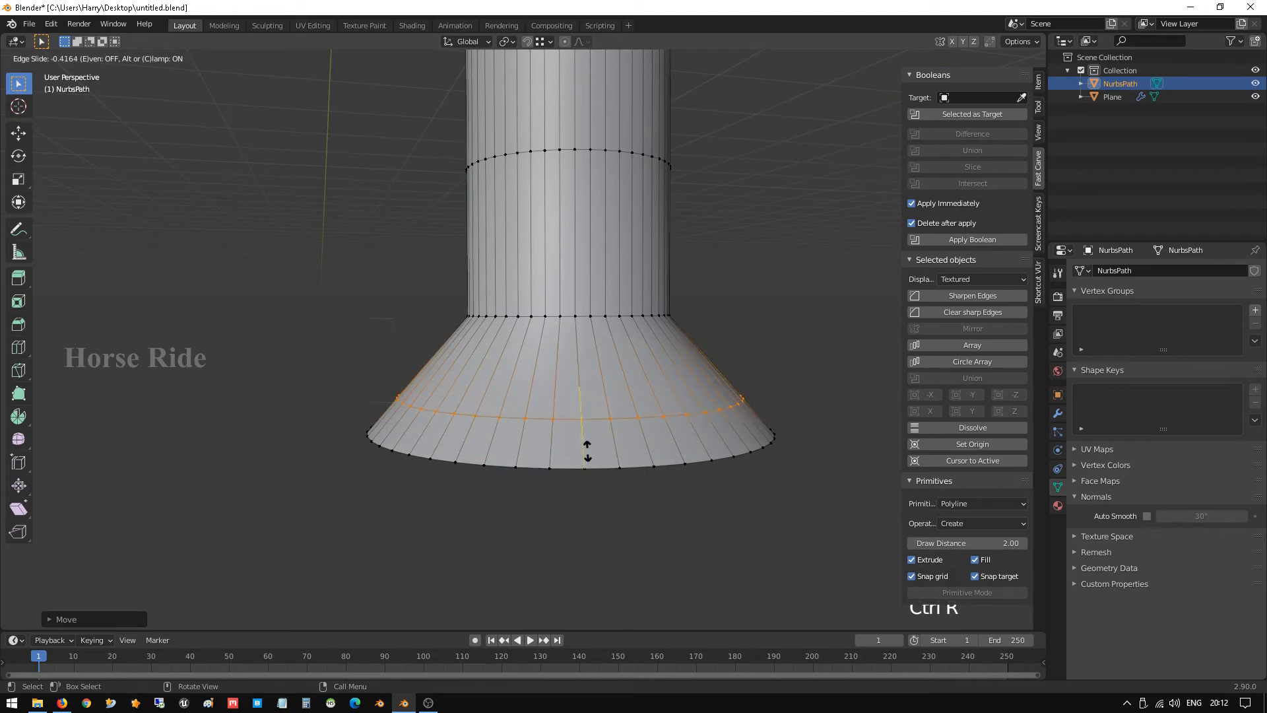
left_click(588, 457)
key("s")
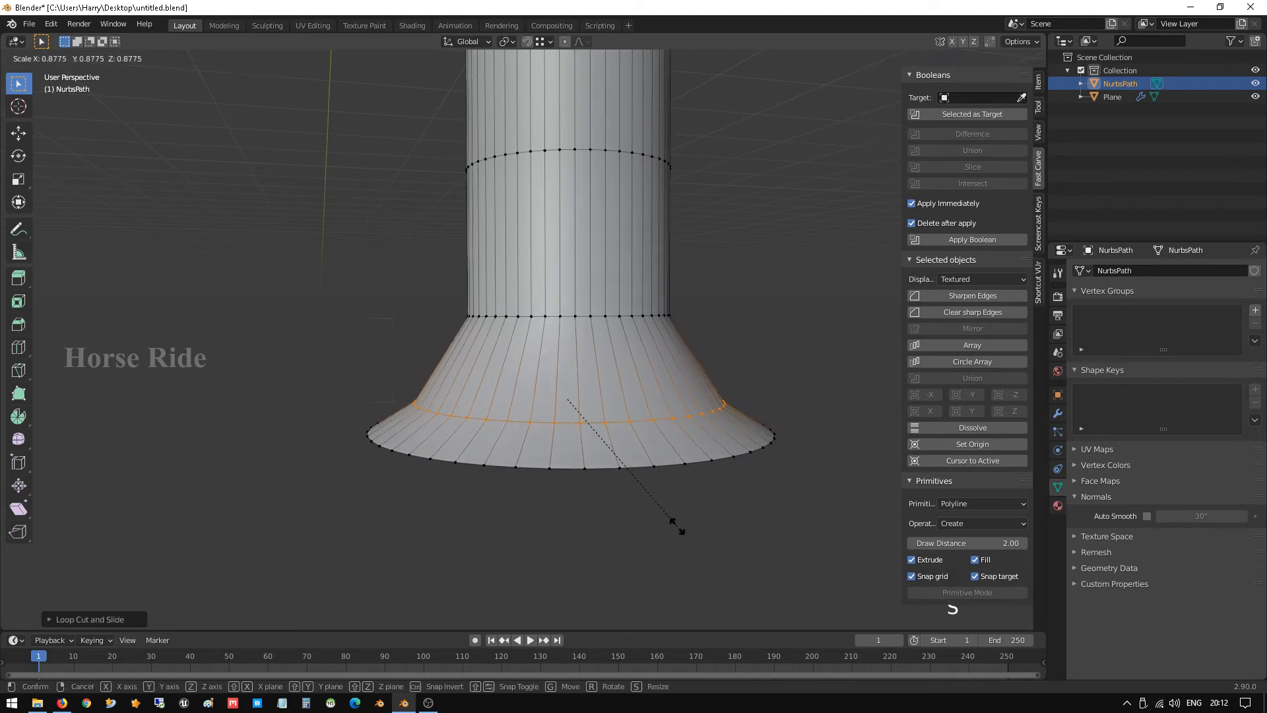
left_click(678, 525)
key("ctrl+r")
left_click(560, 409)
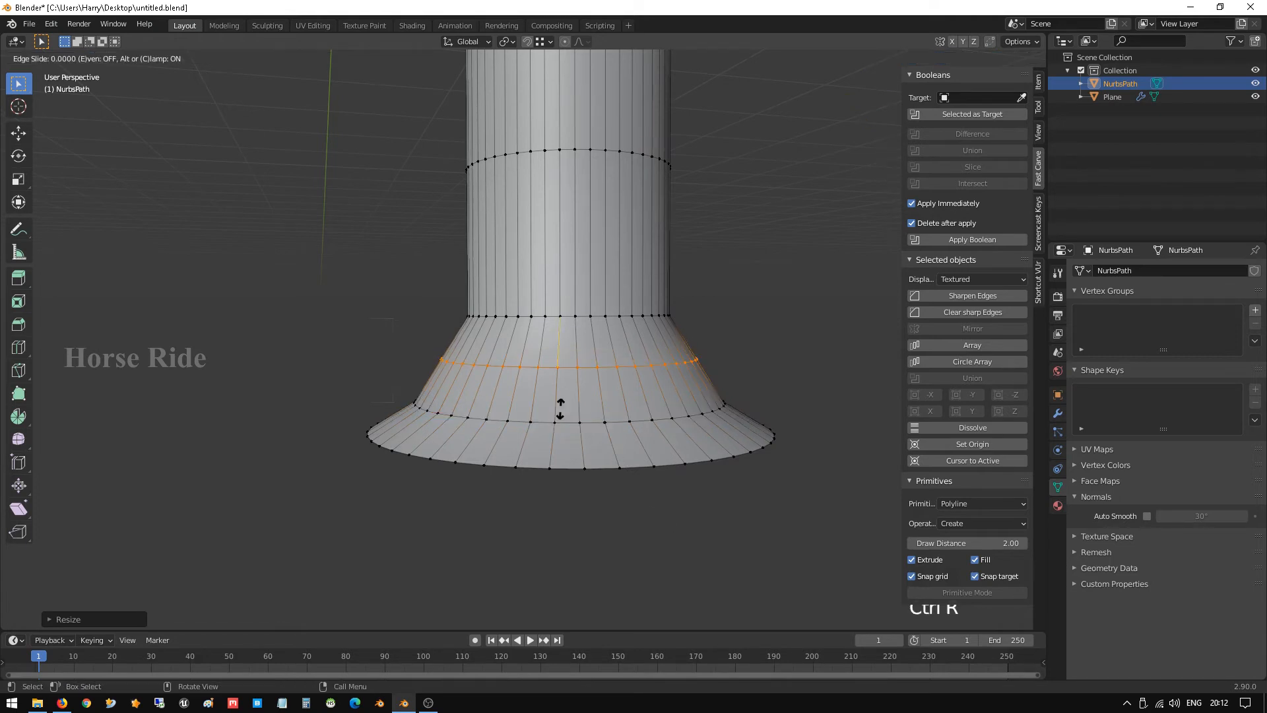
left_click(571, 444)
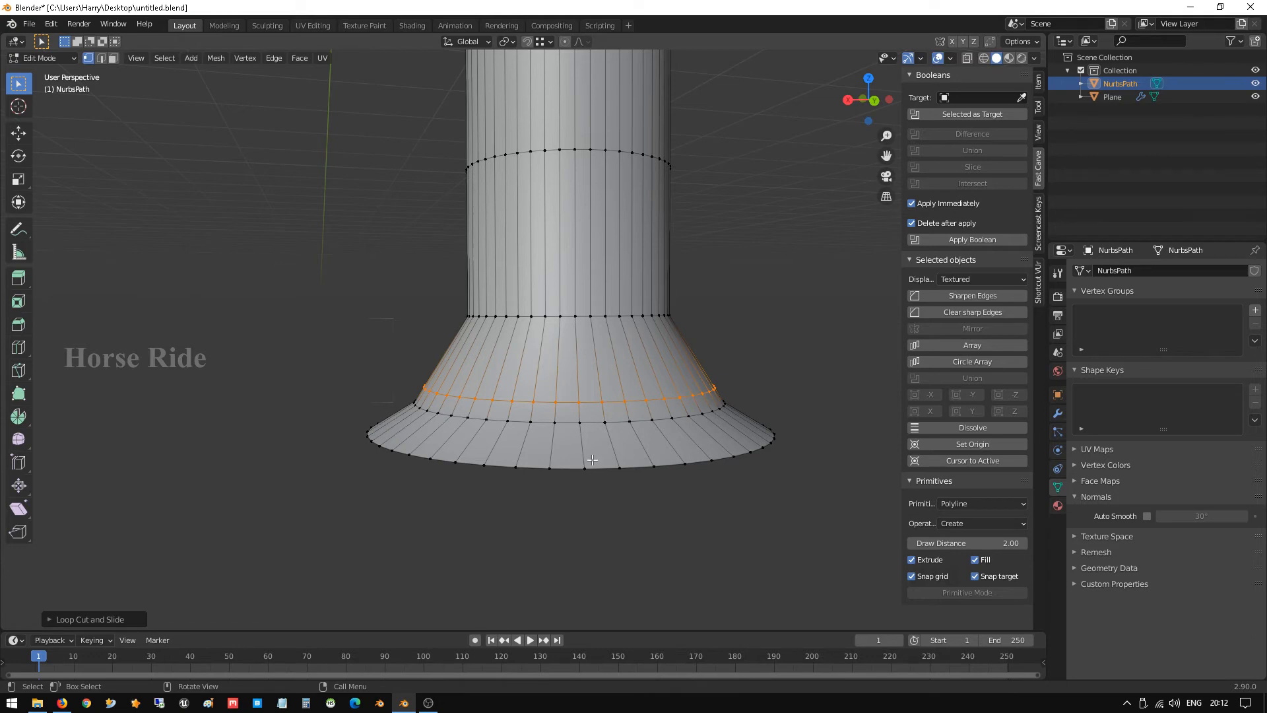
key("ctrl+z")
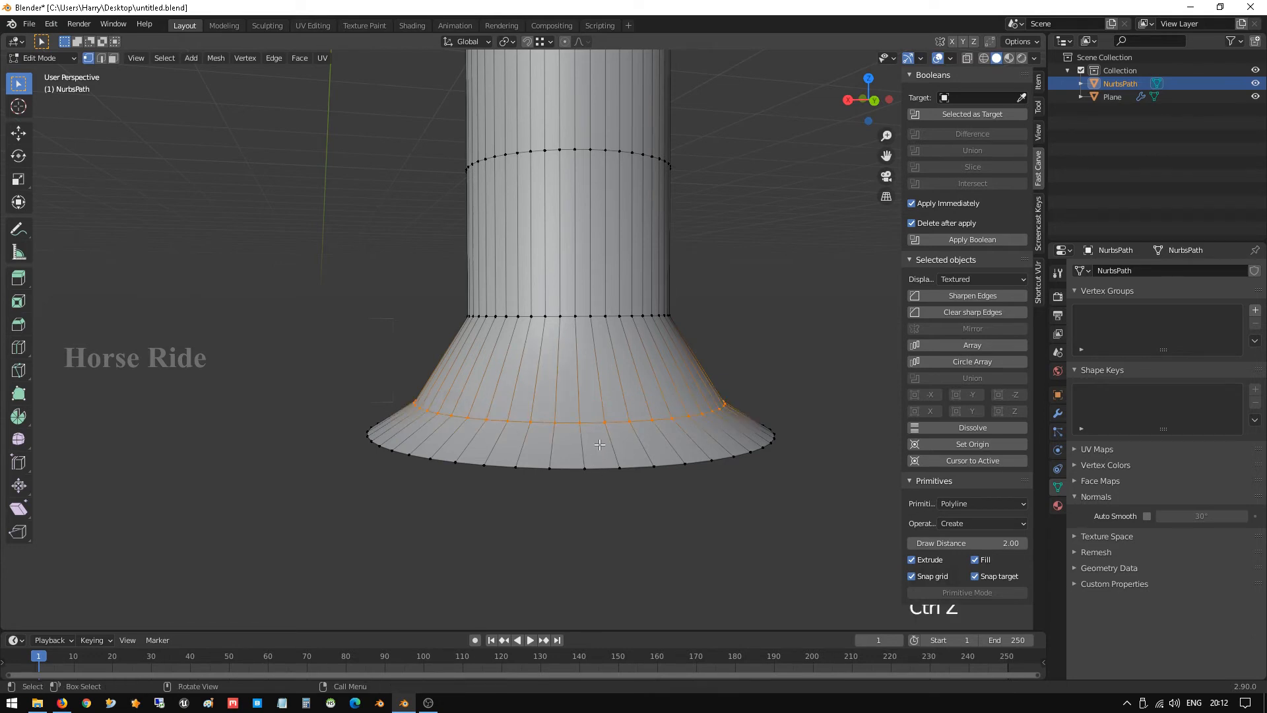
Add a centred loop cut to the upper part of the flare and scale it inward to about 0.85
key("ctrl+r")
left_click(579, 366)
left_click(579, 370)
key("s")
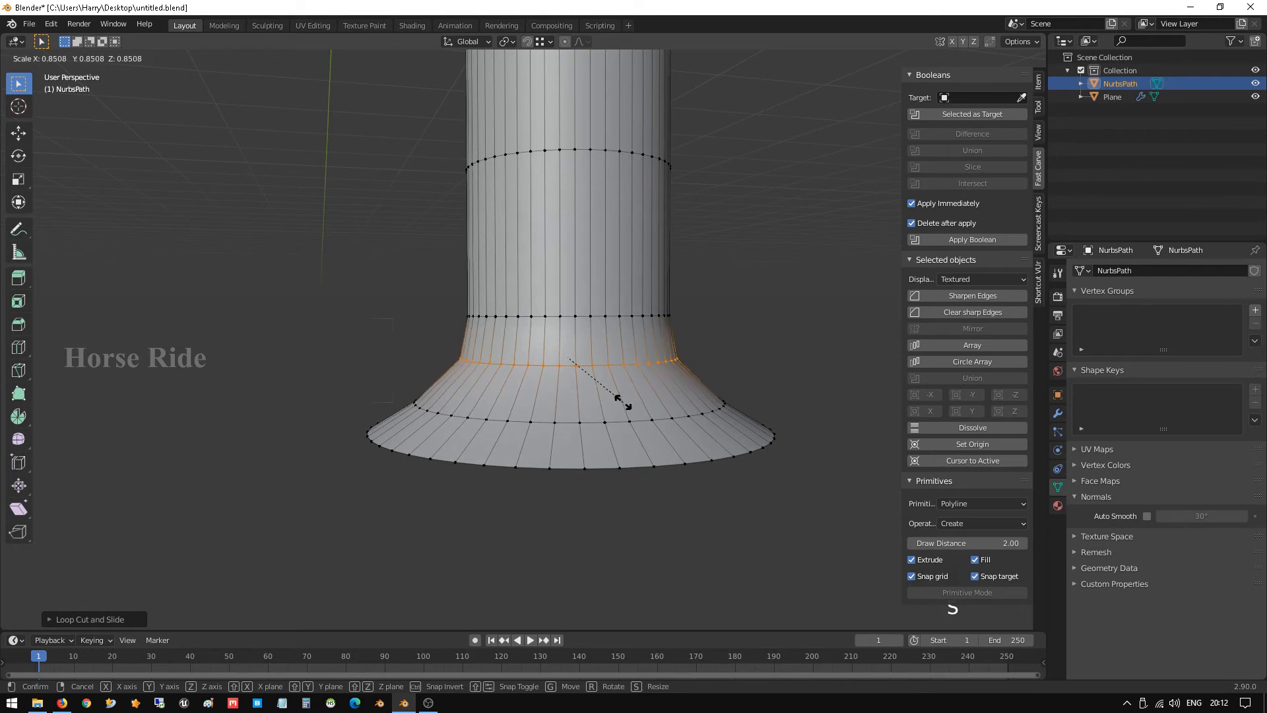
left_click(622, 404)
Add a centred loop cut between the flare's two inner rings, scale it to about 0.95, and return to Object Mode
key("ctrl+r")
left_click(567, 395)
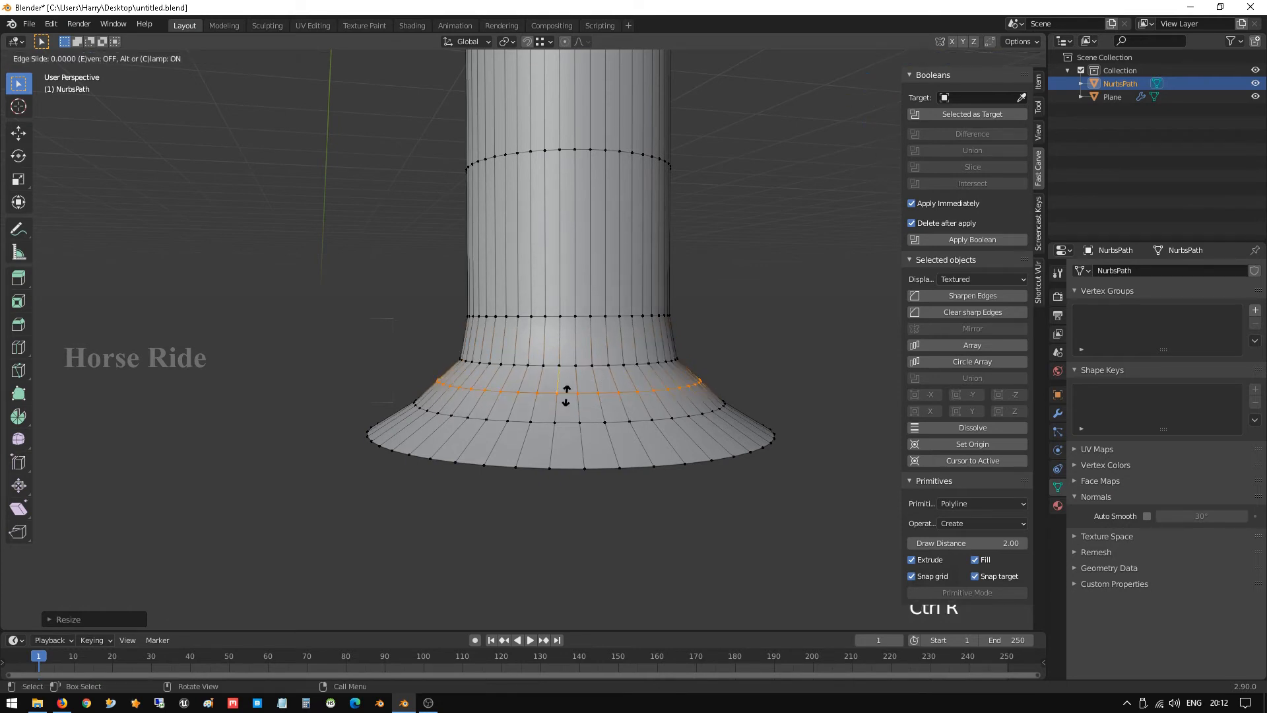
left_click(567, 395)
key("s")
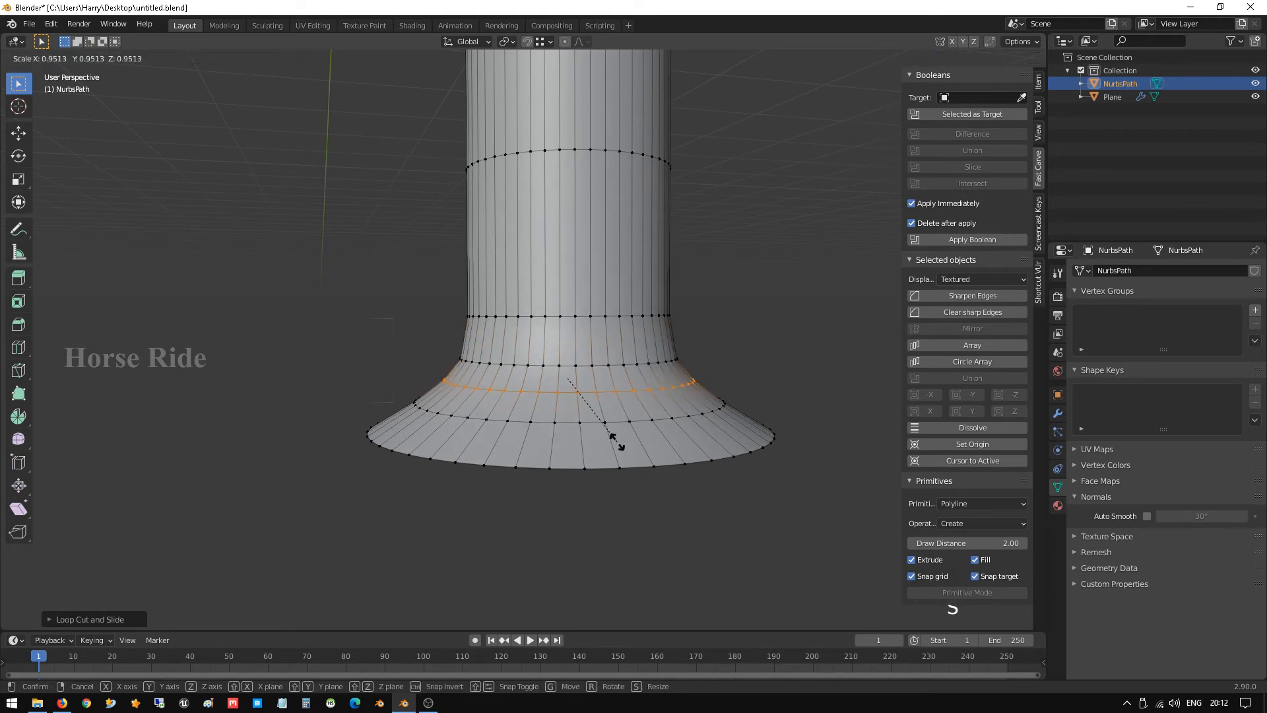
left_click(616, 439)
scroll(617, 439, "down", 2)
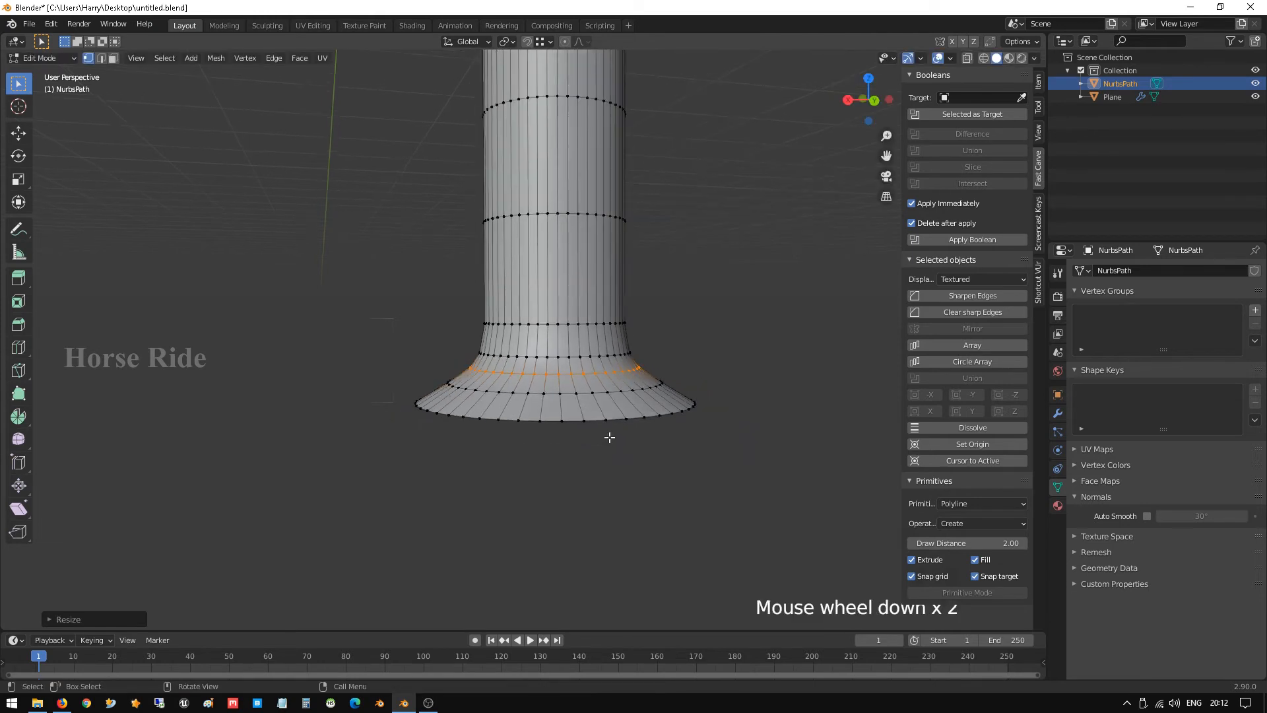
left_click(578, 410)
middle_click_drag(578, 410, 582, 410)
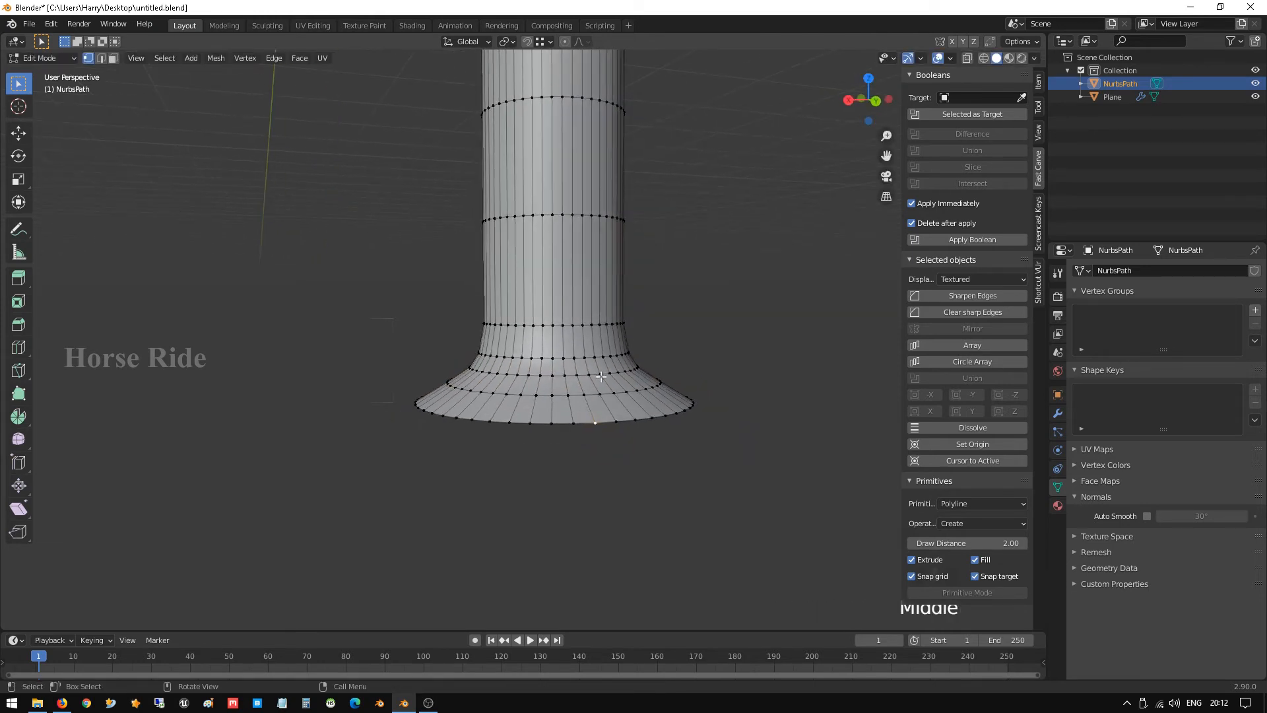
key("Tab")
Enable Auto Smooth at 30° for the leg tube's normals
scroll(600, 377, "down", 3)
scroll(544, 262, "down", 6)
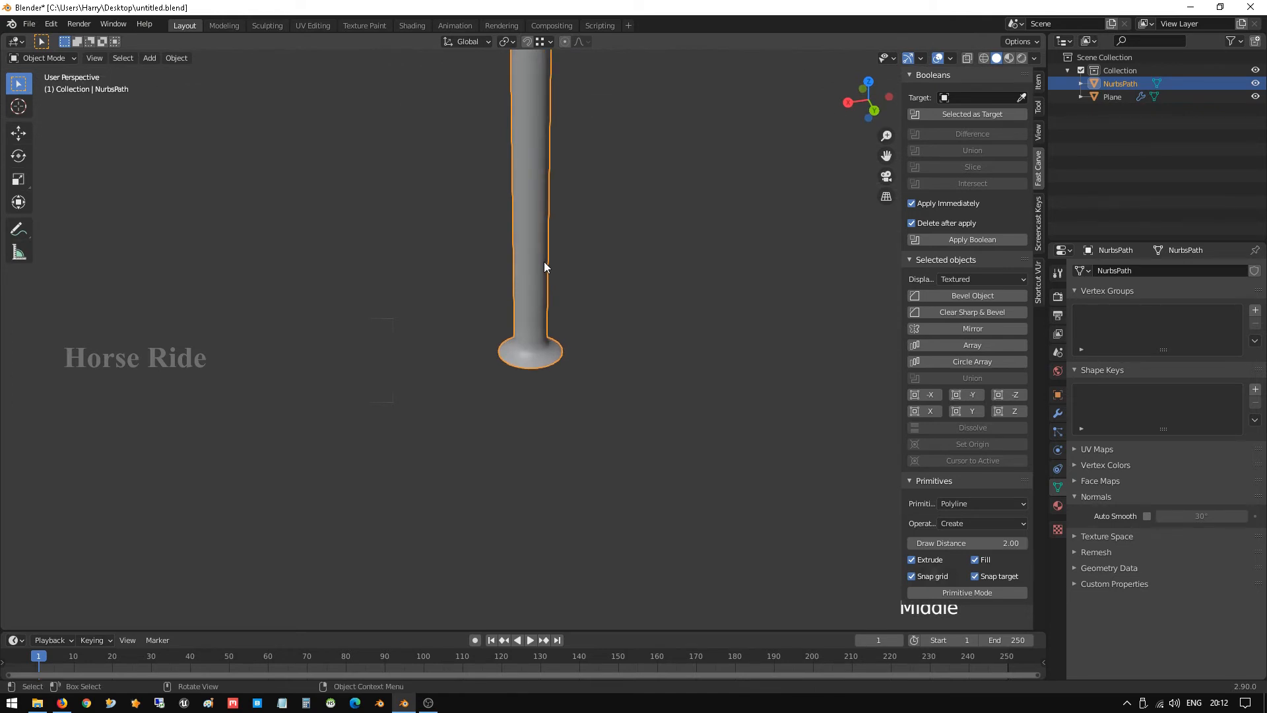
middle_click_drag(544, 260, 530, 213)
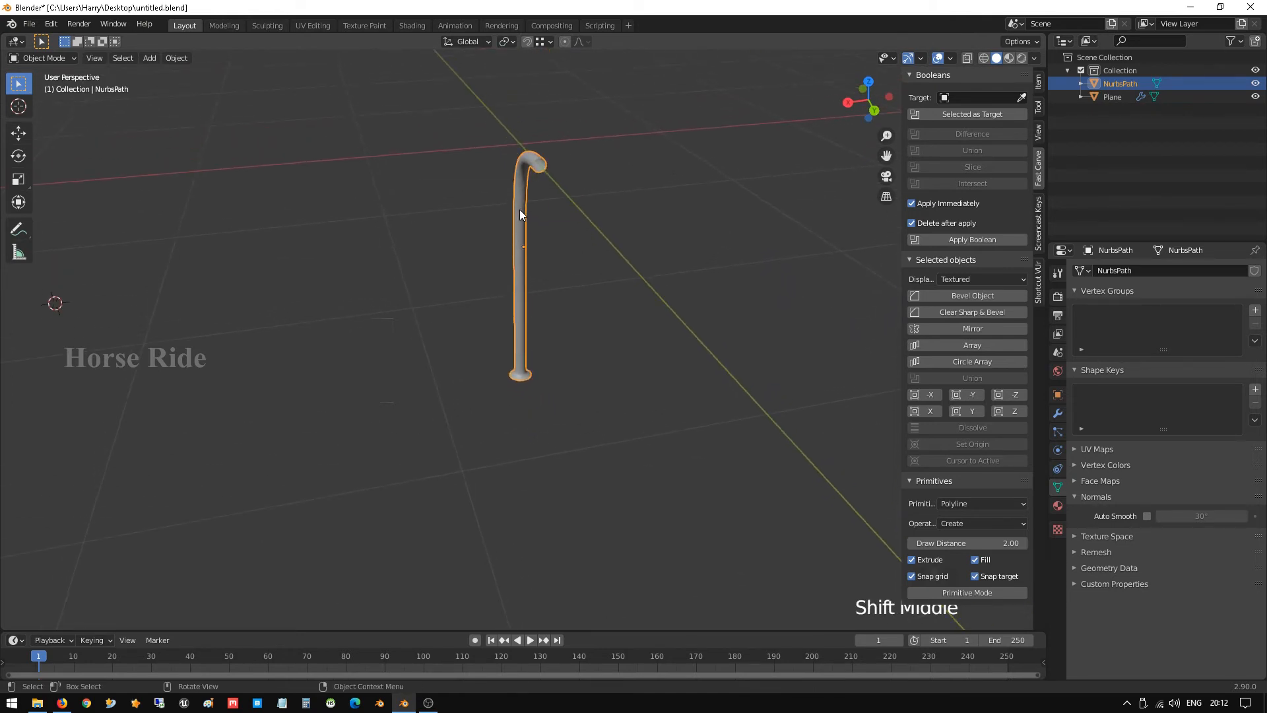
right_click(519, 208)
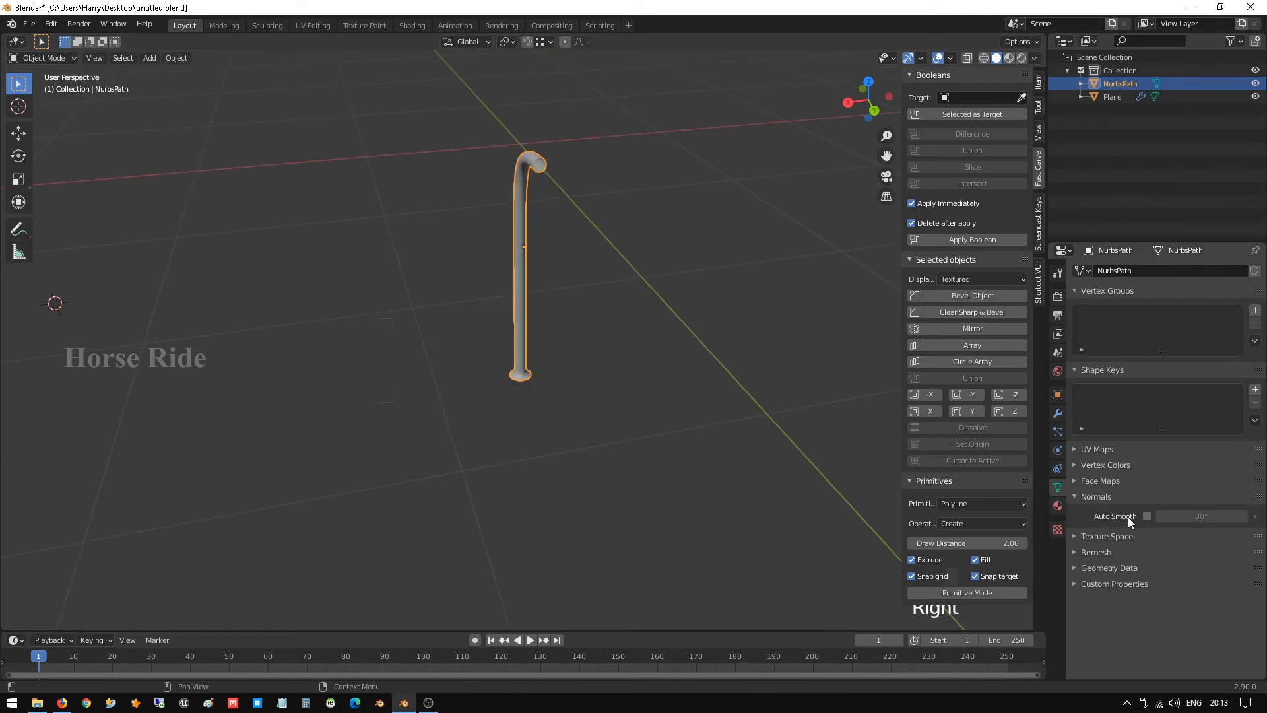
left_click(1147, 515)
Apply a level 3 subdivision surface to the leg tube
middle_click_drag(601, 337, 538, 276)
scroll(588, 272, "up", 2)
key("ctrl+3")
scroll(565, 264, "up", 1)
scroll(575, 304, "up", 3)
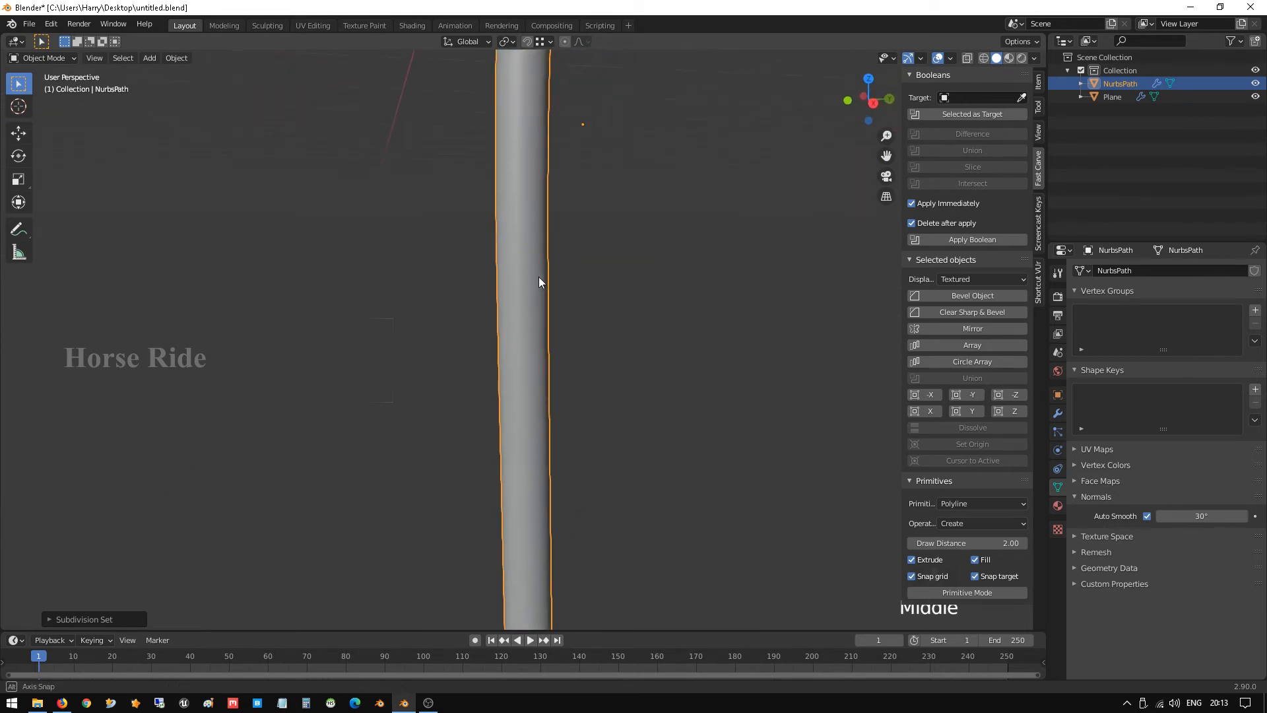
scroll(539, 276, "down", 11)
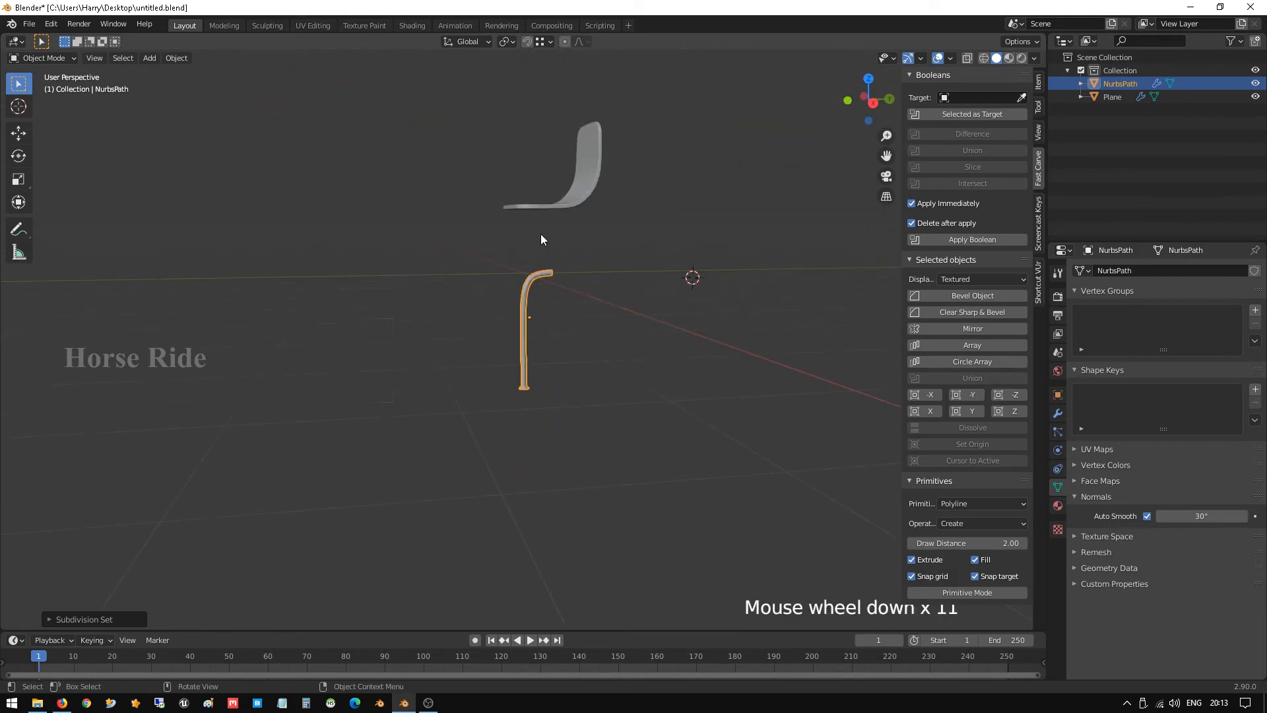
Scale the leg down to about 0.73 and move it up beneath the curved seat
key("KP_3")
scroll(543, 236, "up", 2)
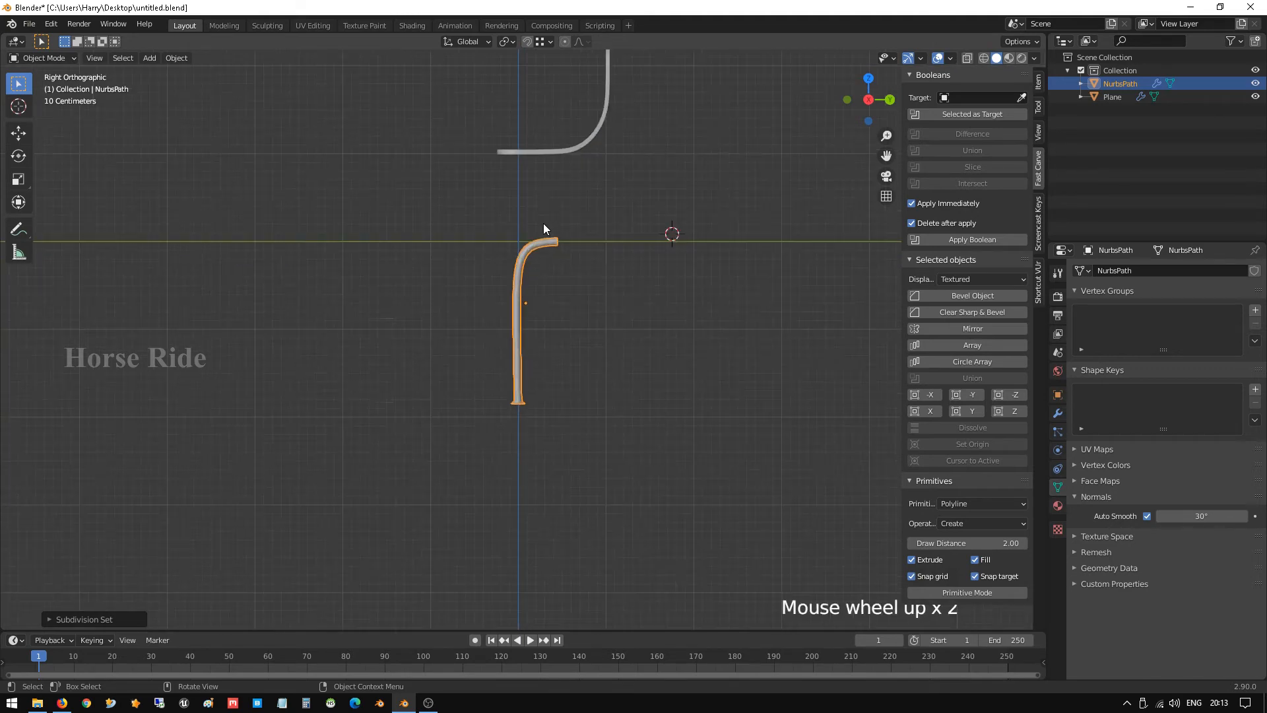
middle_click_drag(552, 184, 510, 229, "shift")
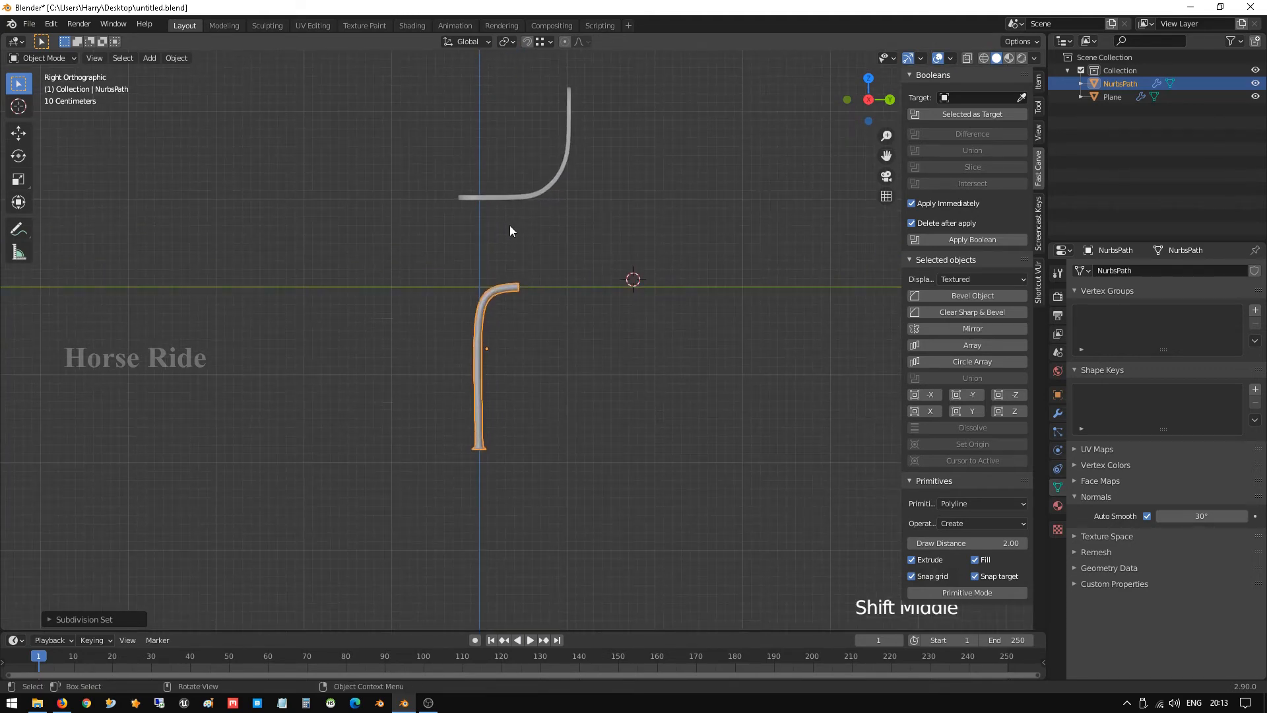
scroll(493, 275, "up", 1)
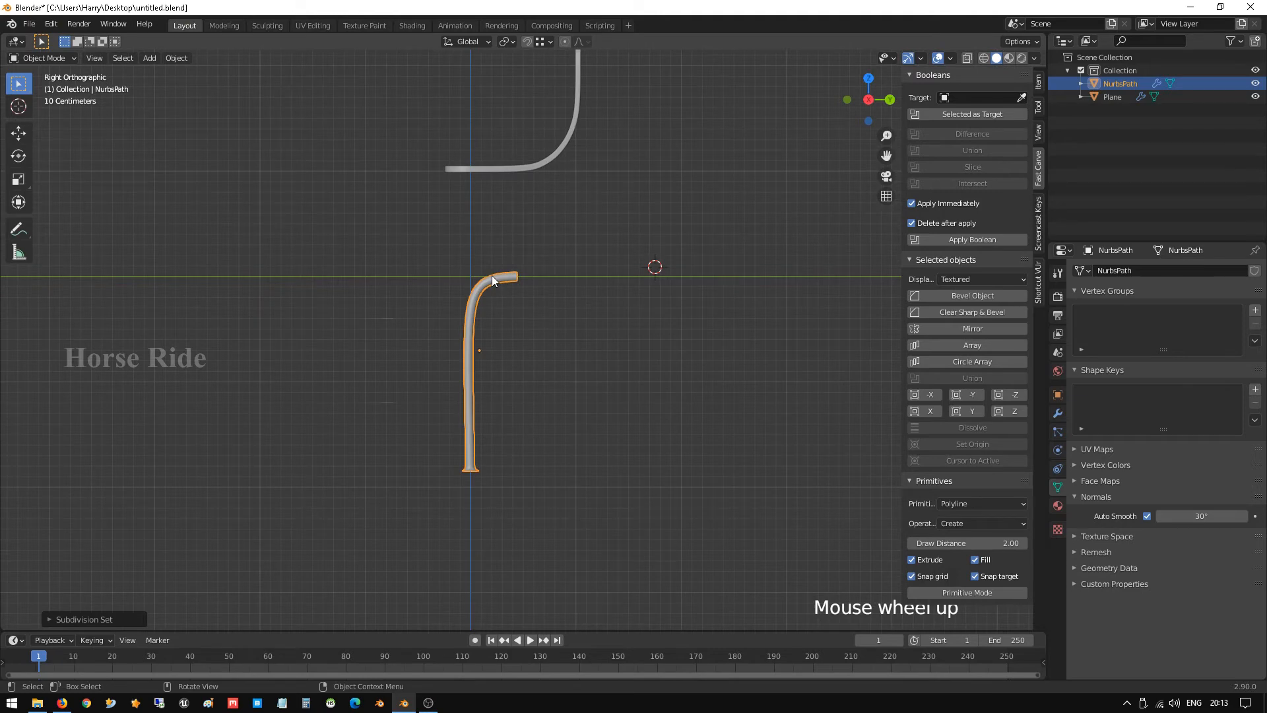
key("s")
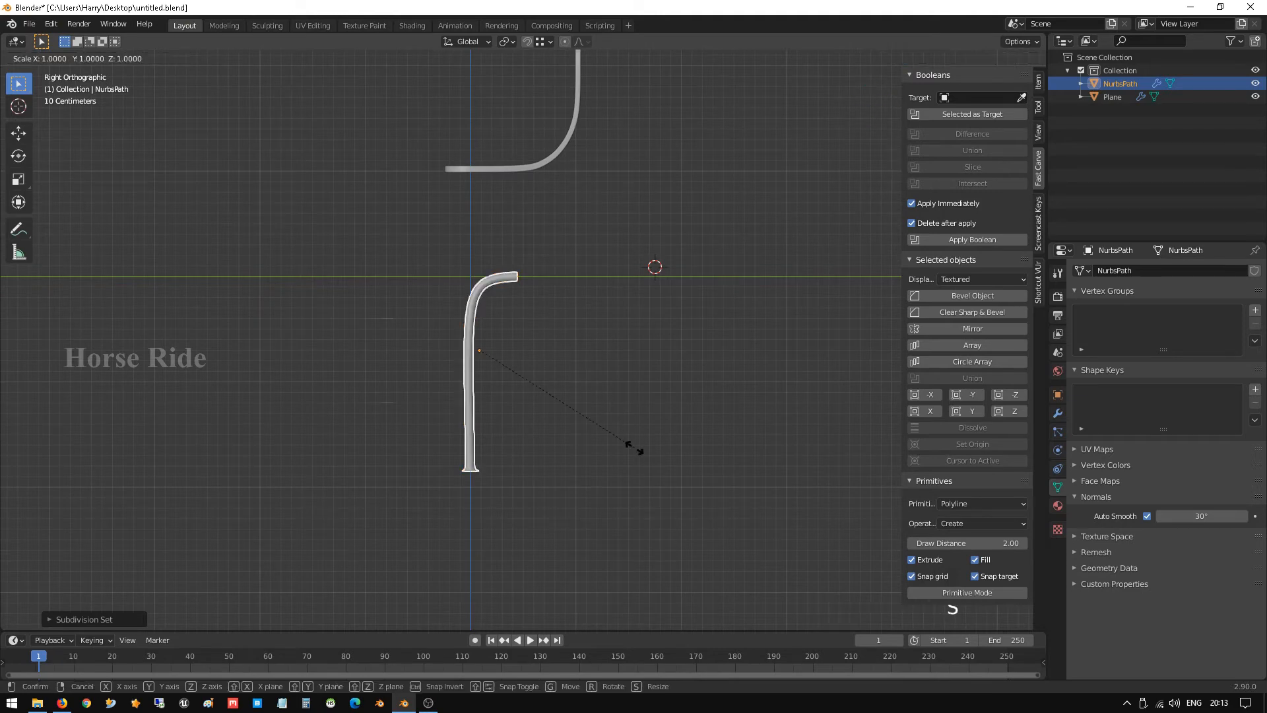
left_click(591, 427)
key("g")
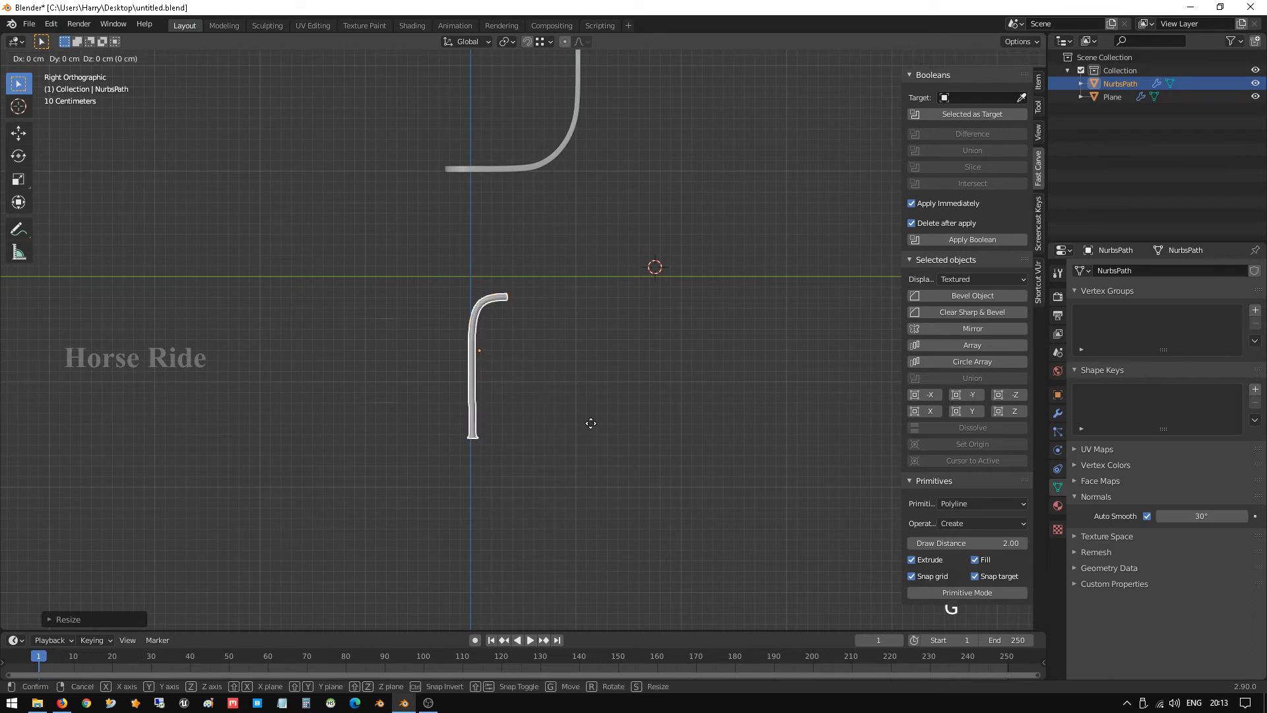
left_click(564, 309)
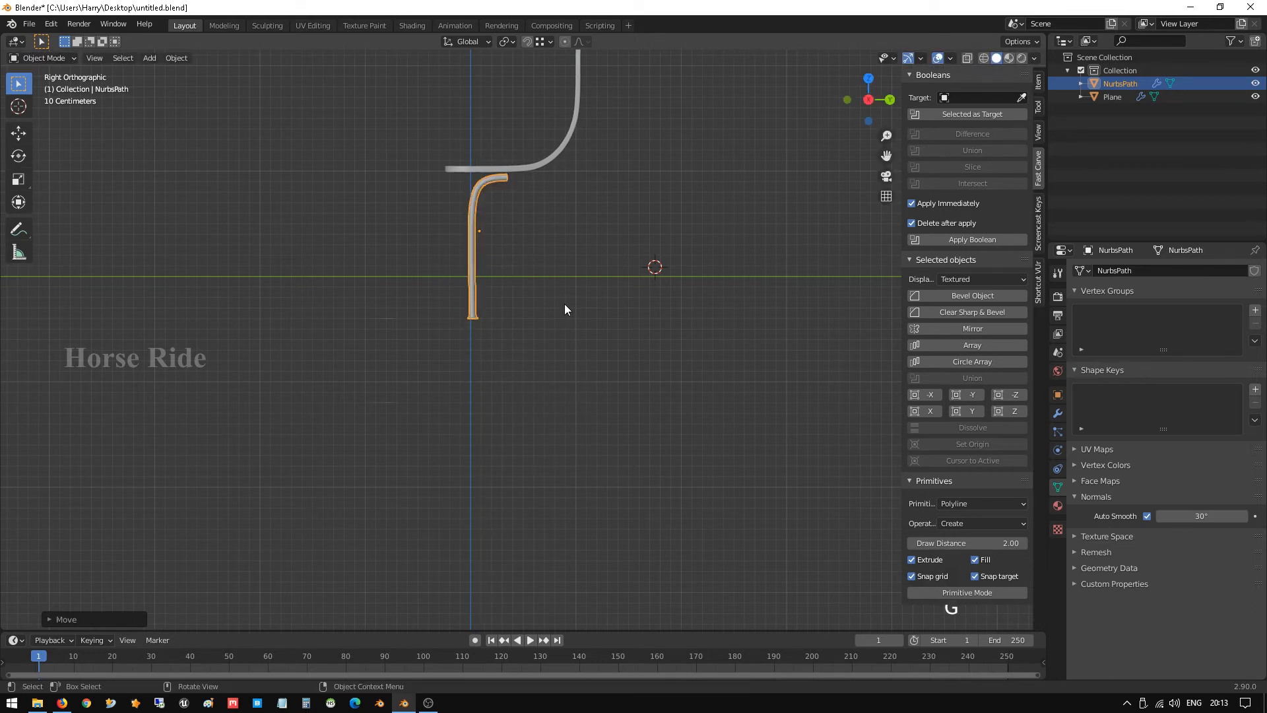
Move the leg along the Y axis so its vertical part lines up with the seat's front edge
key("g")
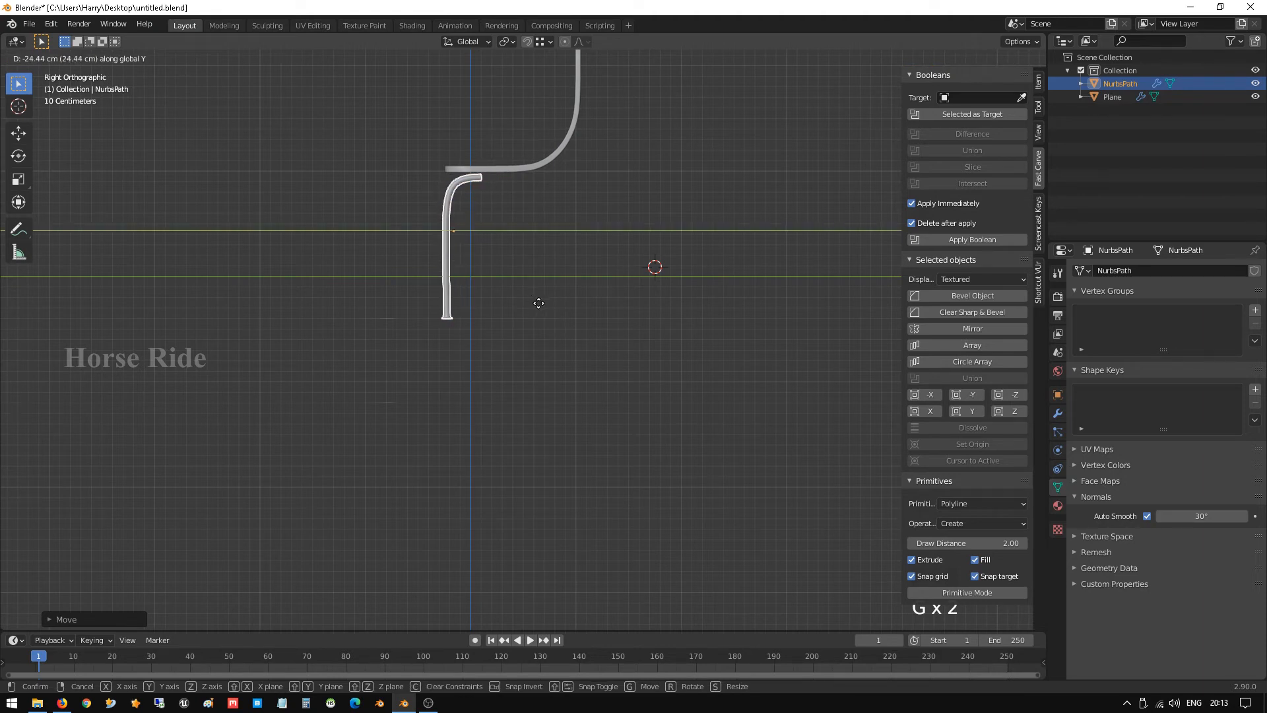
left_click(541, 307)
scroll(521, 250, "up", 2)
middle_click_drag(502, 202, 532, 268, "shift")
scroll(528, 252, "up", 1)
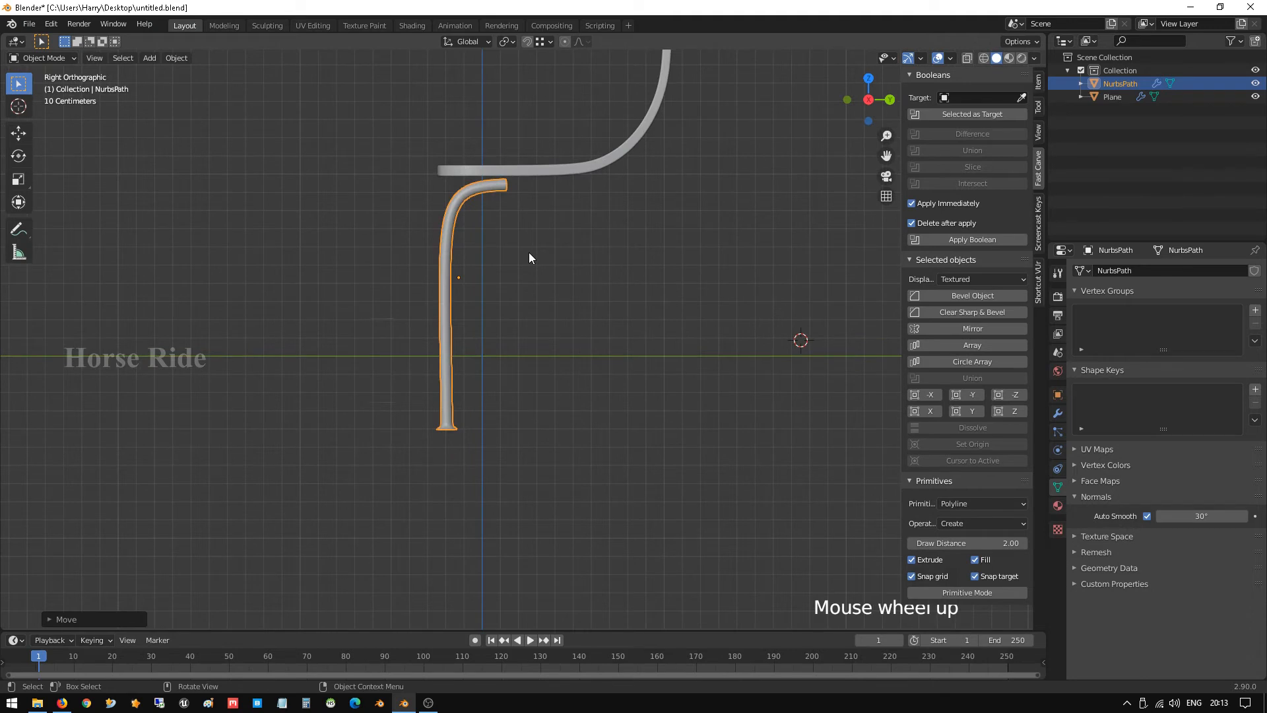
Raise the leg about 1.8 cm along Z so its bent end sits just beneath the seat
key("g")
key("z")
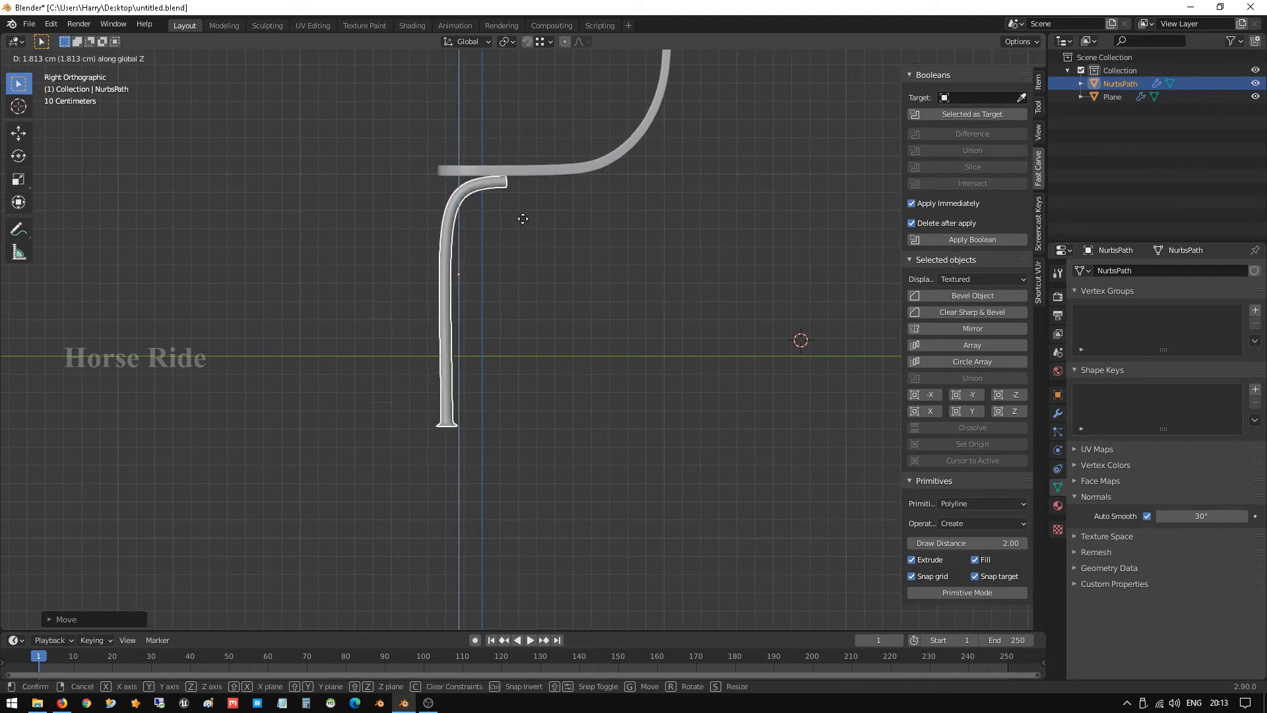
left_click(523, 219)
mouse_move(494, 169)
middle_mouse_down()
mouse_move(648, 198)
mouse_move(799, 192)
mouse_move(570, 210)
mouse_move(469, 182)
mouse_move(509, 180)
middle_mouse_up()
scroll(509, 181, "down", 3)
scroll(511, 188, "down", 1)
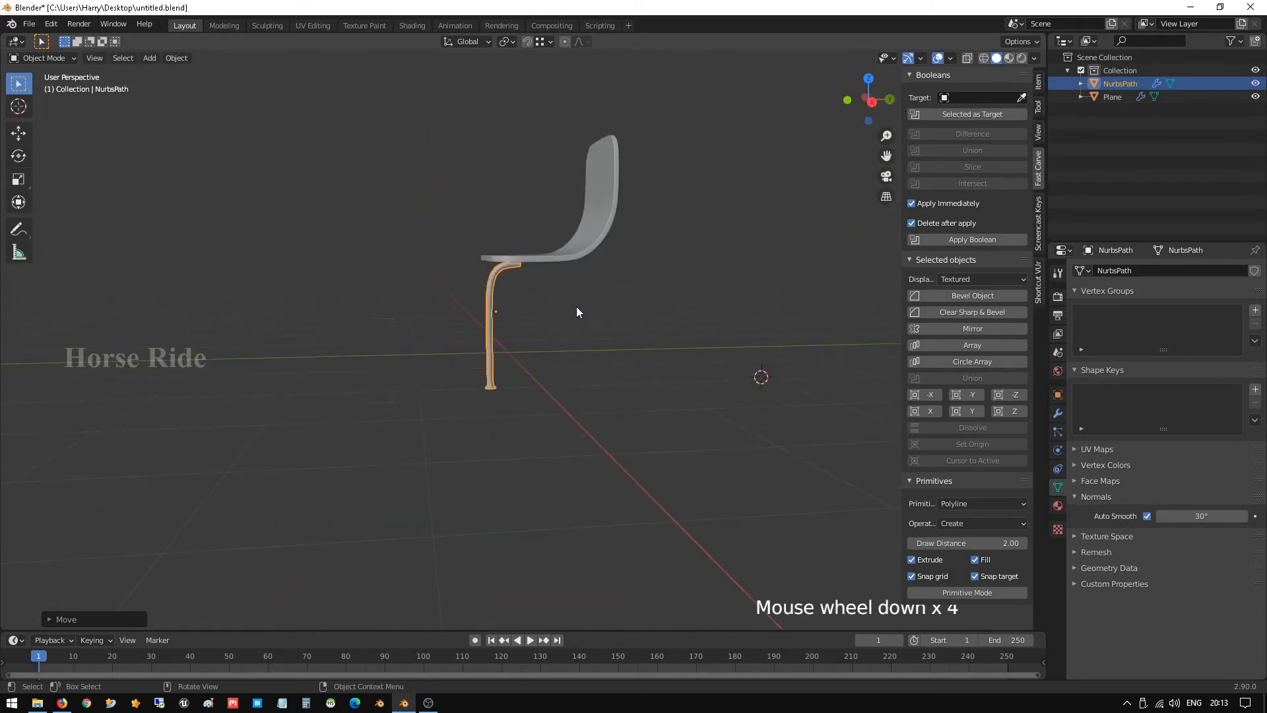
Raise the seat and leg together about 40 cm along Z so the foot rests at ground level
key("a")
key("g")
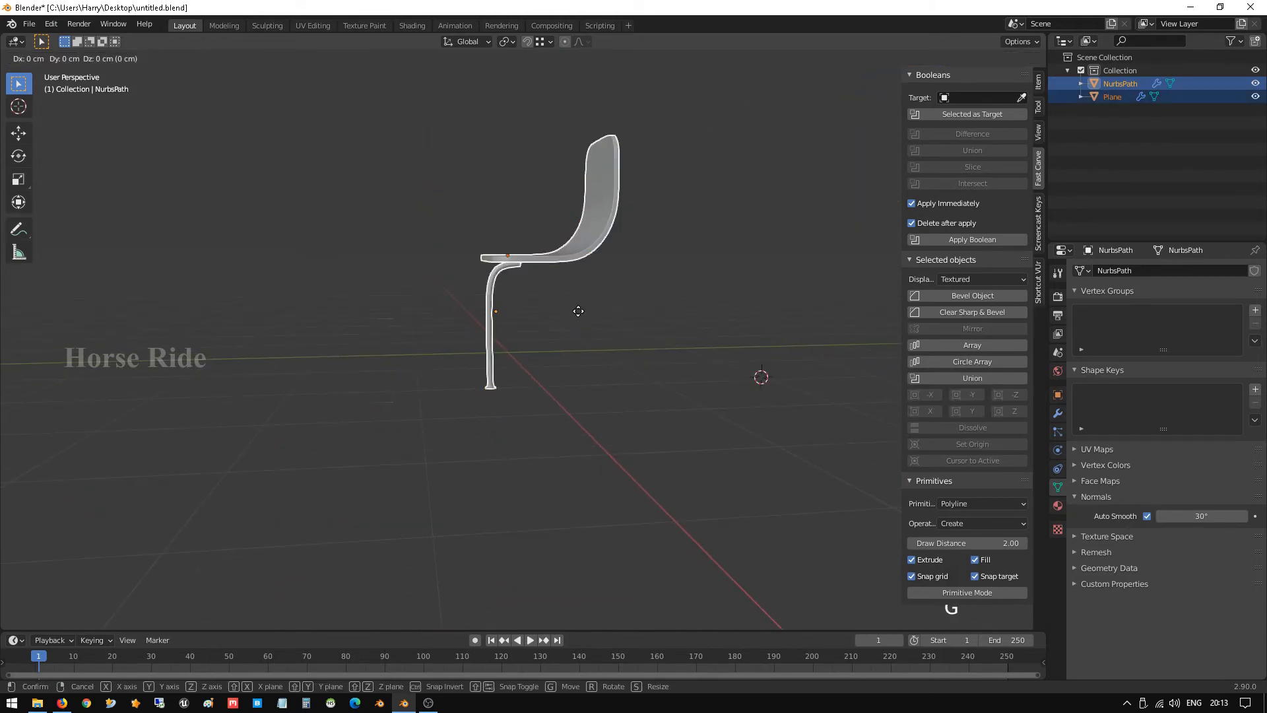
key("z")
left_click(578, 311)
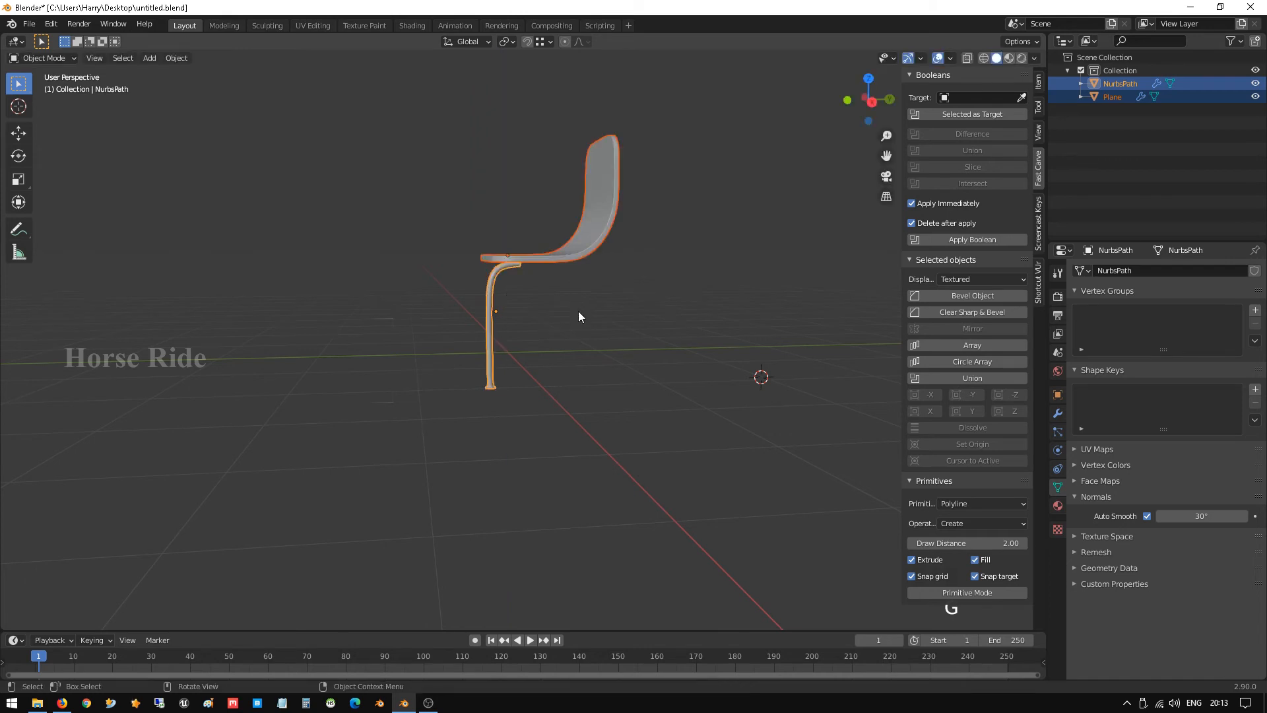
key("KP_1")
key("KP_3")
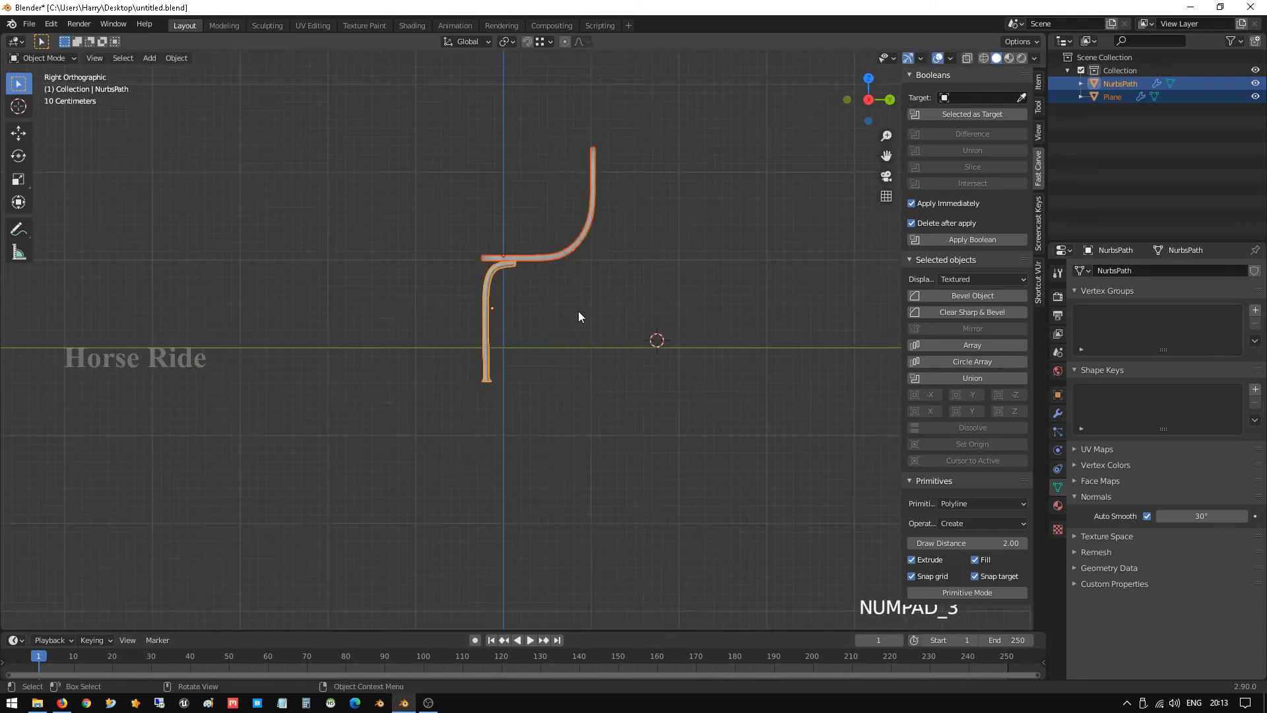
key("g")
key("z")
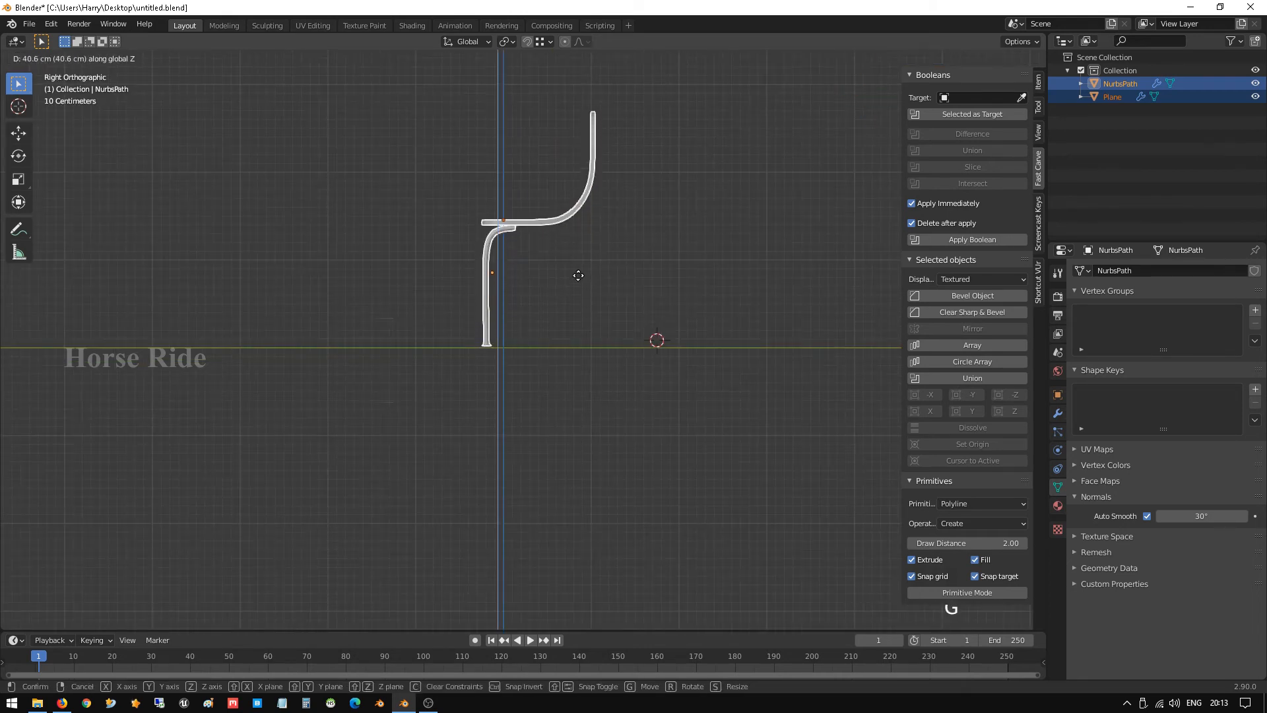
left_click(577, 279)
middle_click_drag(578, 276, 604, 340)
Scale the seat up uniformly so it is larger relative to the leg
scroll(558, 276, "up", 2)
left_click(560, 263)
left_click(487, 243)
scroll(520, 263, "up", 4)
scroll(574, 297, "down", 2)
middle_click_drag(574, 297, 854, 291)
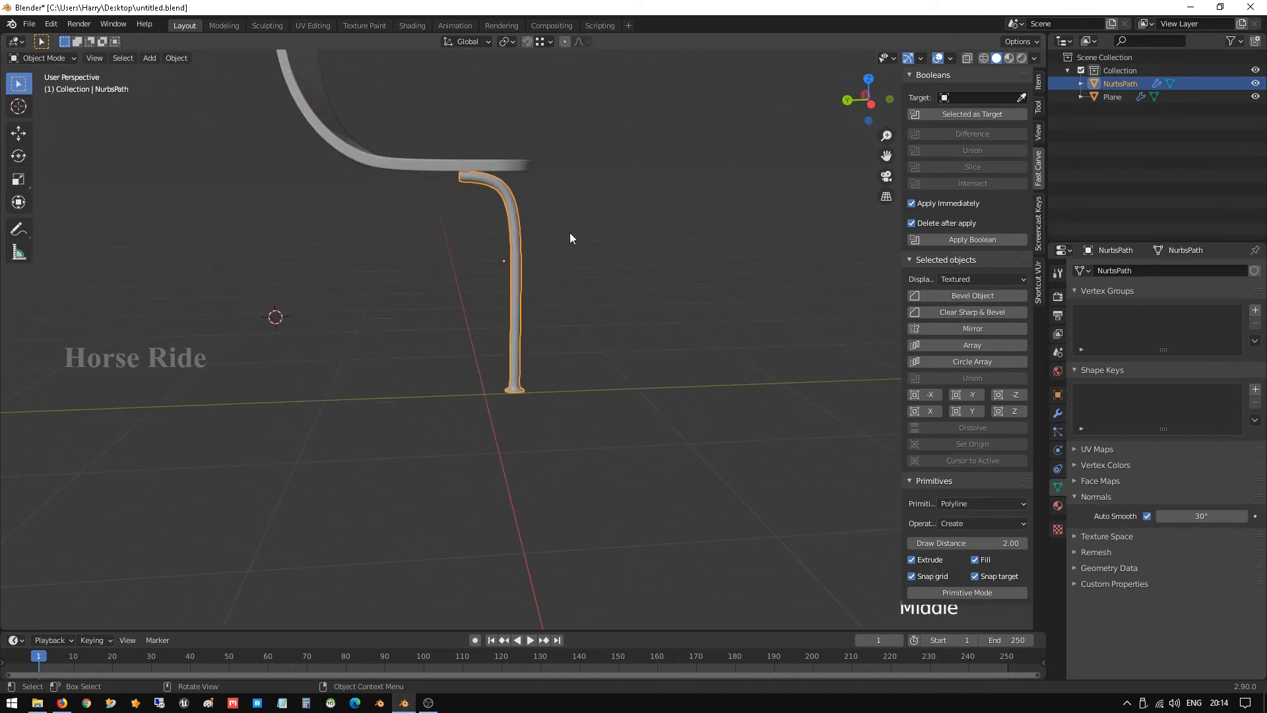
scroll(528, 218, "down", 3)
middle_click_drag(481, 190, 468, 232)
left_click(470, 243)
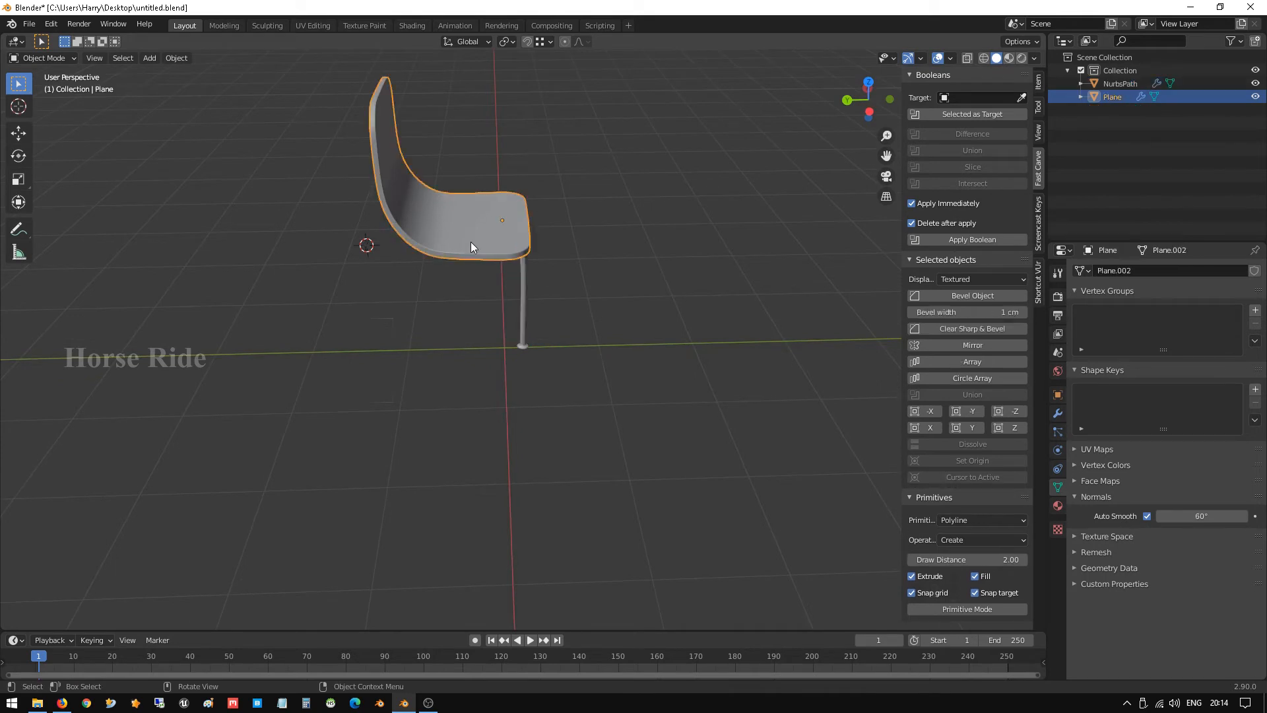
key("s")
left_click(485, 280)
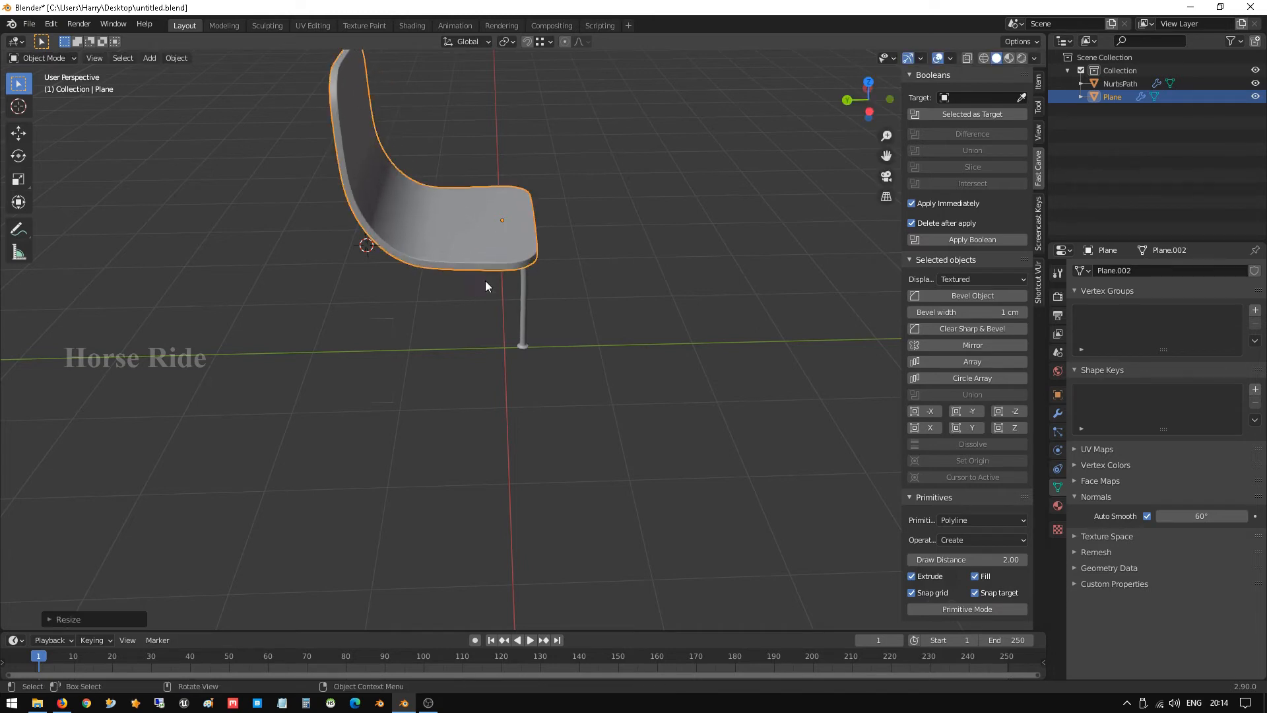
Nudge the leg slightly along Z to fit beneath the enlarged seat
middle_click_drag(486, 282, 547, 219, "alt")
left_click(515, 291)
middle_click_drag(614, 317, 353, 311)
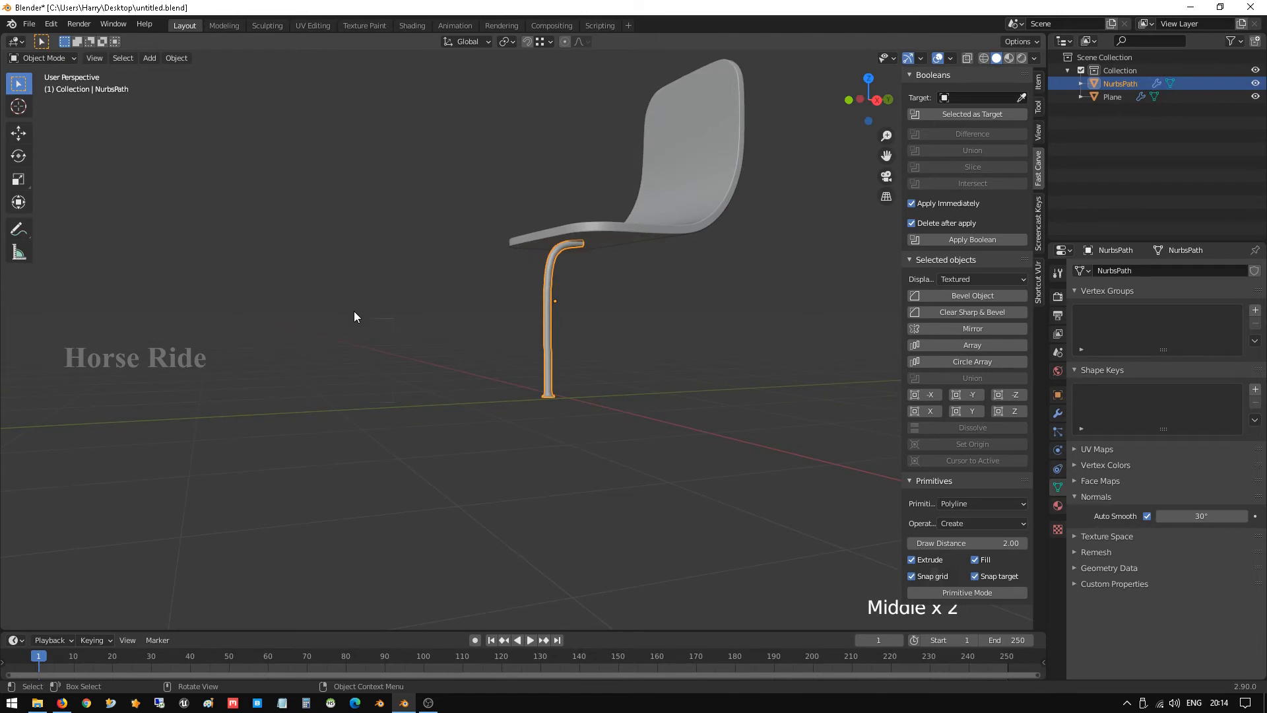
key("KP_3")
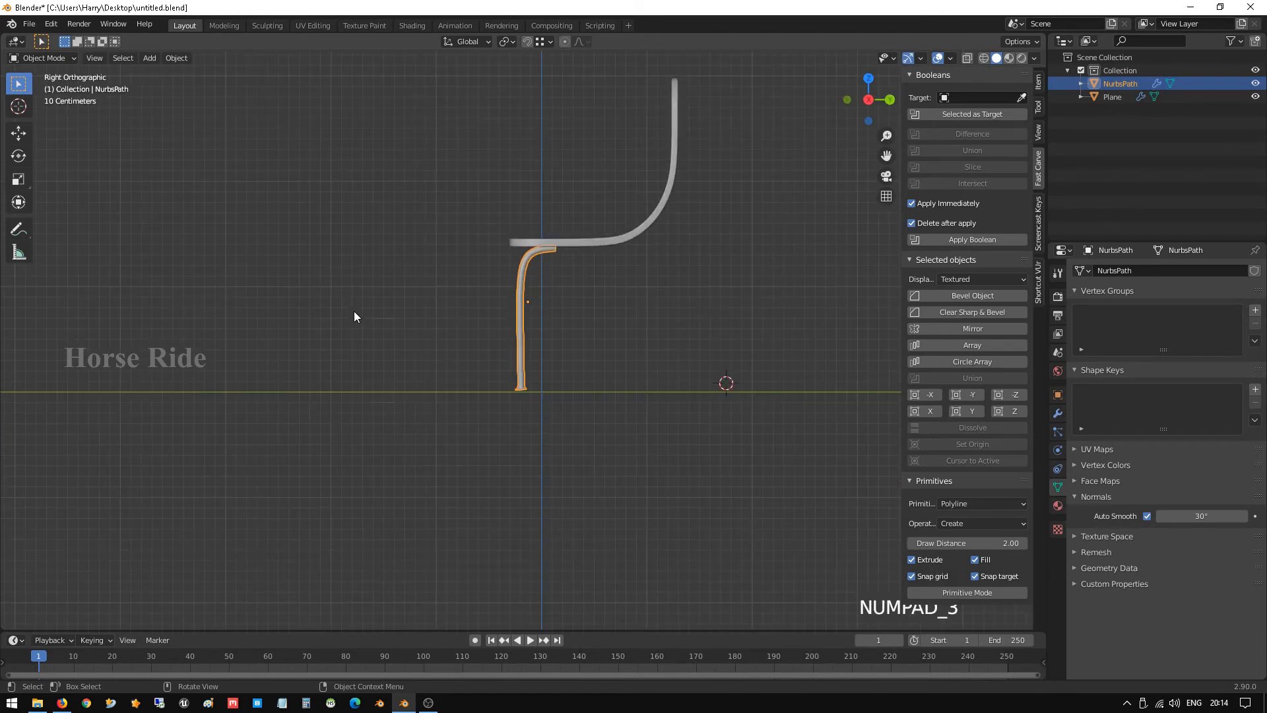
key("g")
key("z")
left_click(358, 311)
Move the leg about 62 cm along X from the centre toward one side of the seat
middle_click_drag(358, 311, 491, 295)
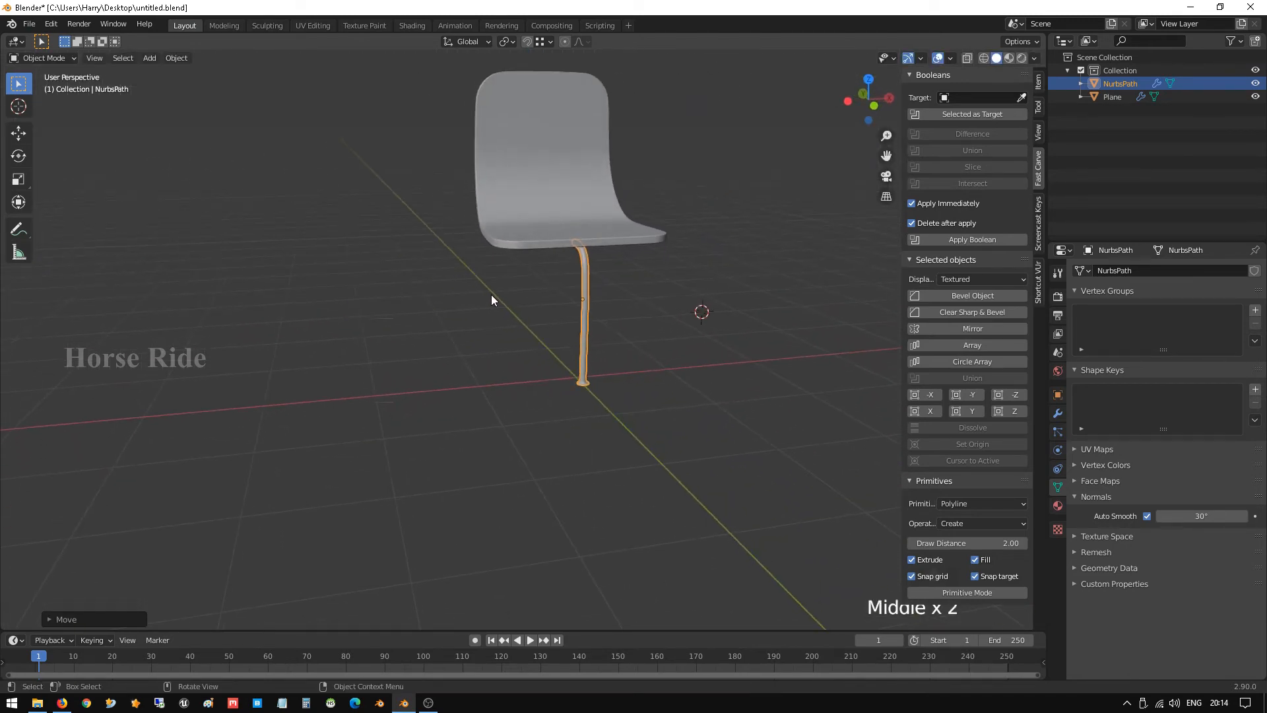
key("KP_3")
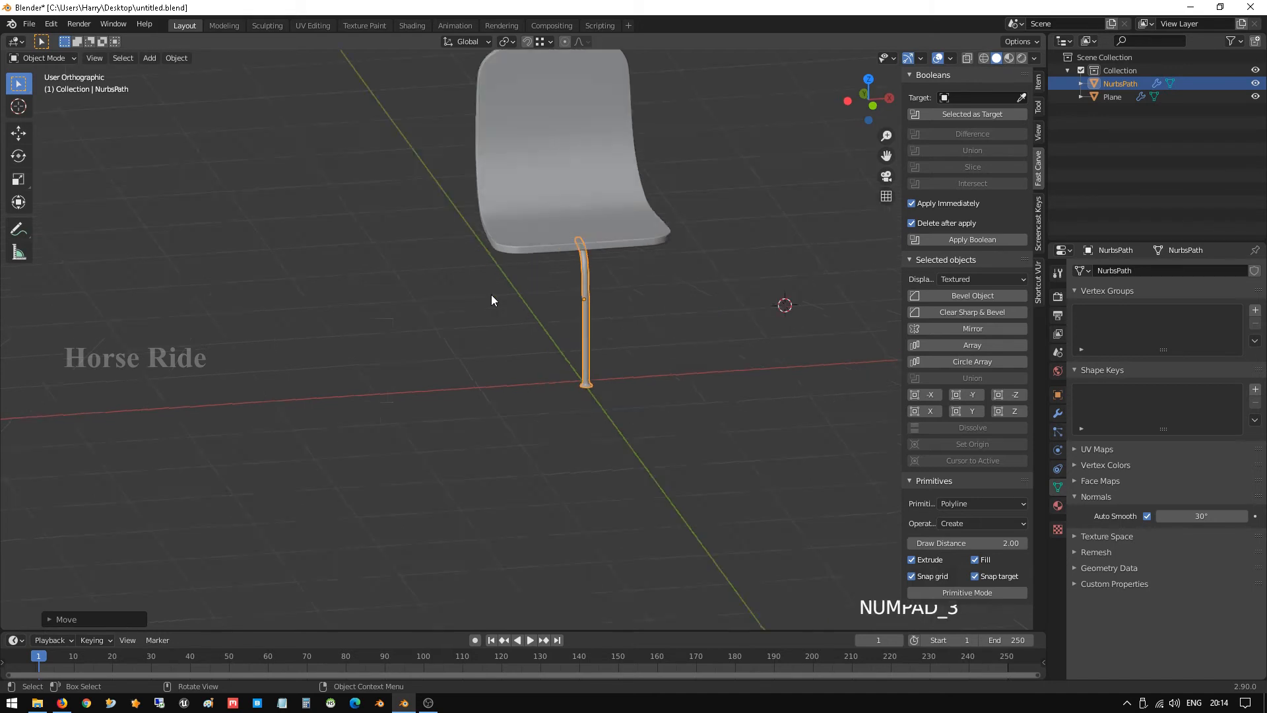
key("KP_1")
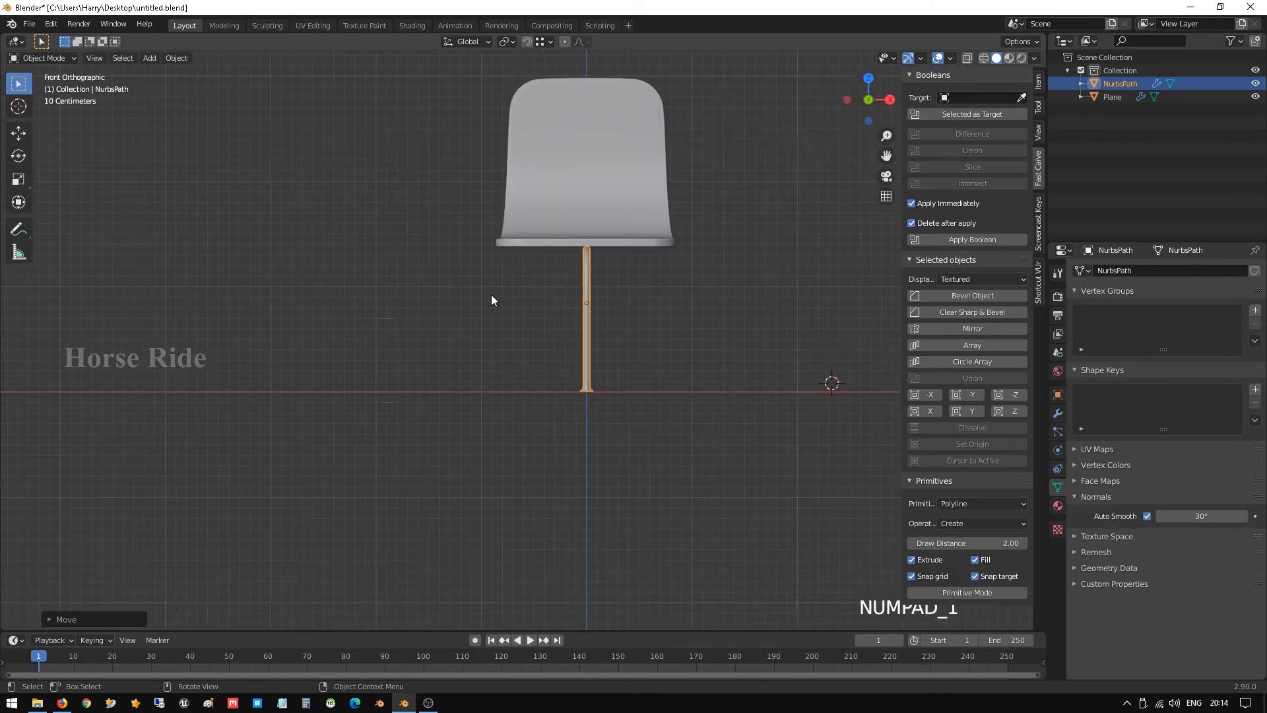
key("g")
key("x")
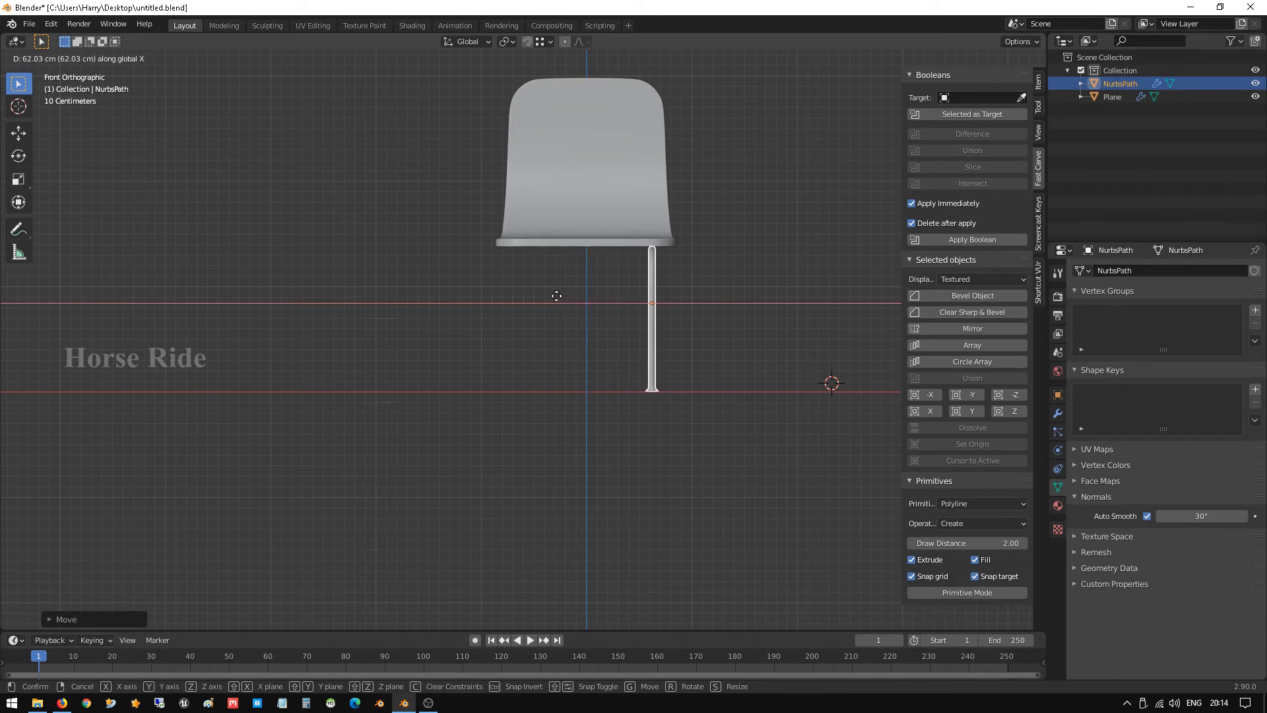
left_click(557, 295)
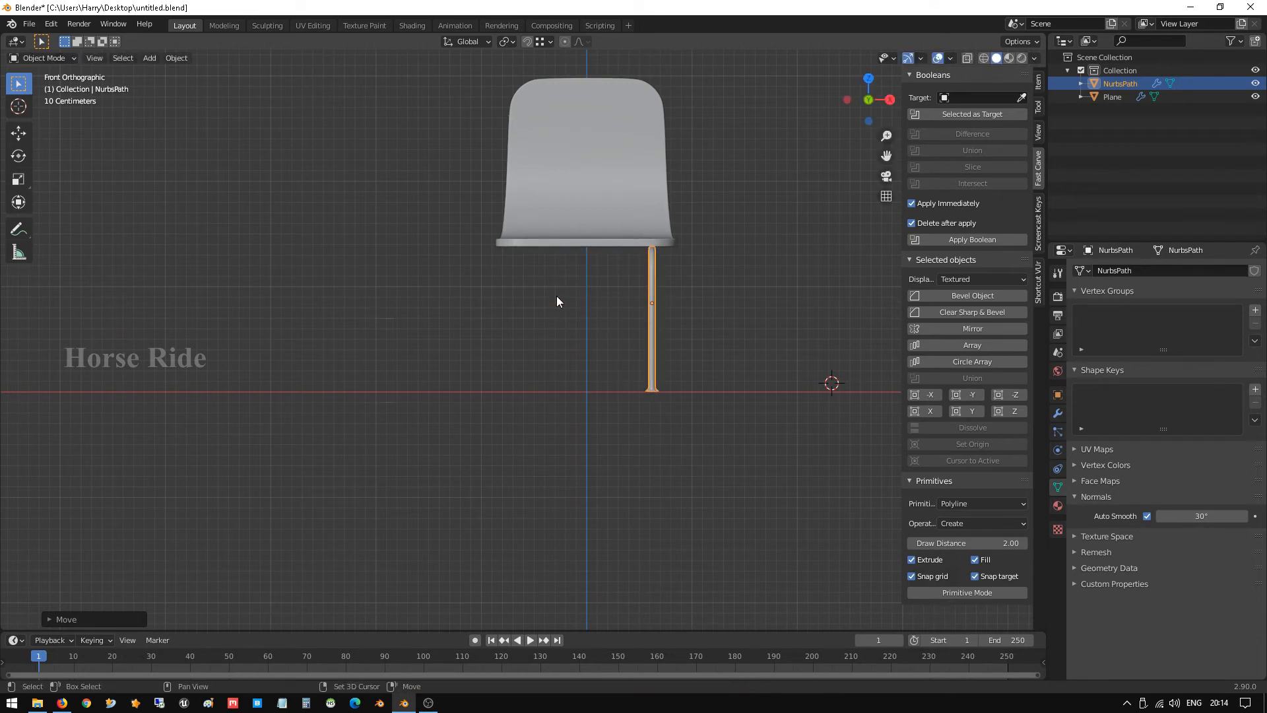
Duplicate the leg and move the copy about 126 cm along negative X to the opposite side of the seat
key("shift+d")
key("x")
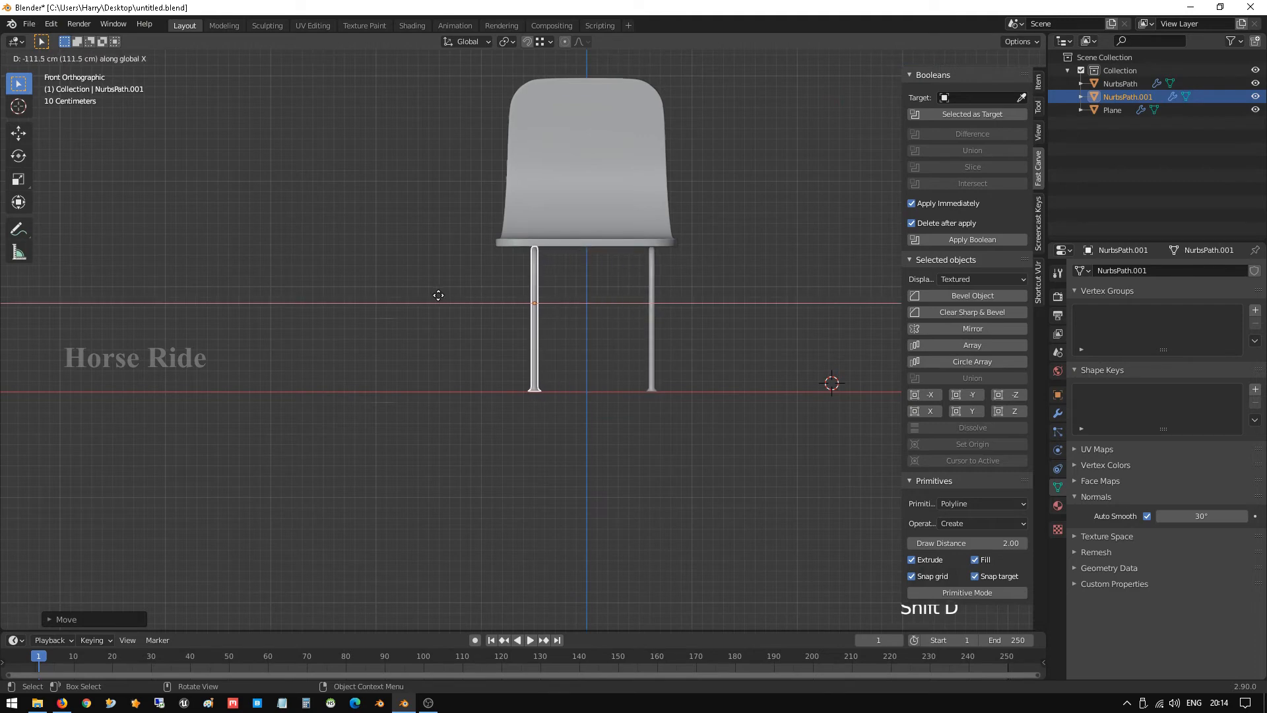
left_click(424, 291)
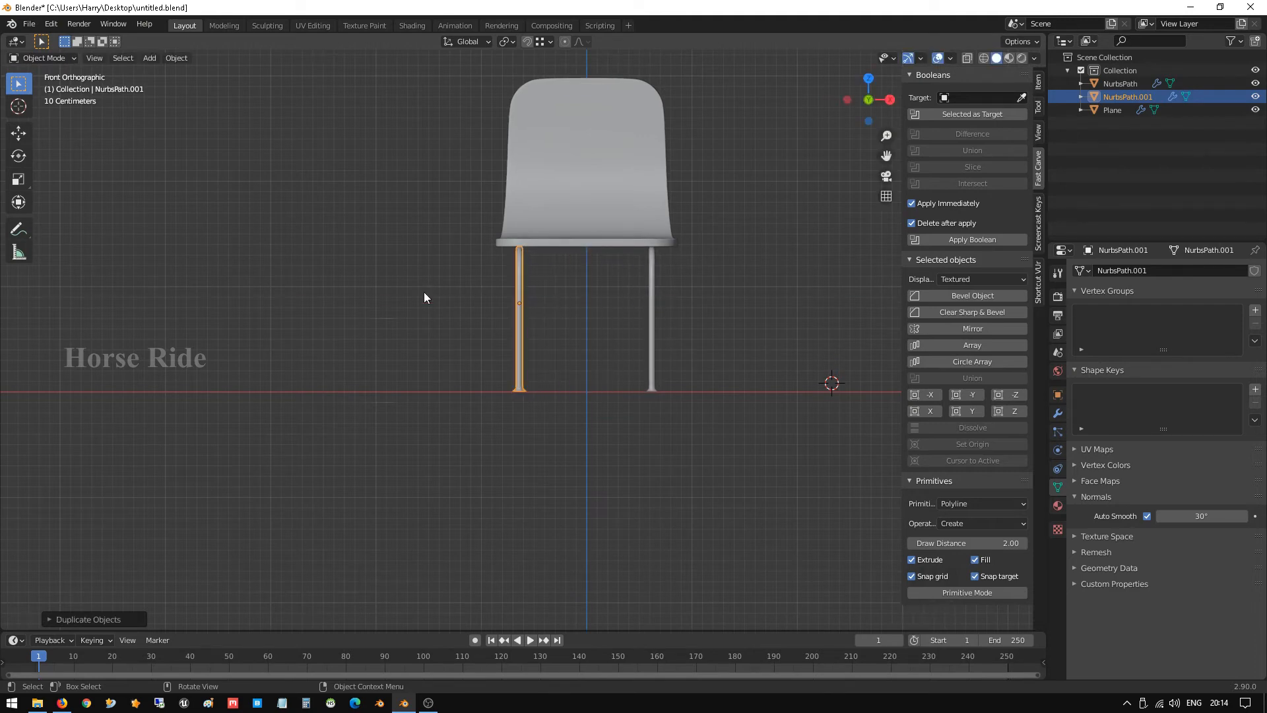
Duplicate both front legs and move the copies along Y beneath the rear of the seat
middle_click_drag(860, 301, 656, 294)
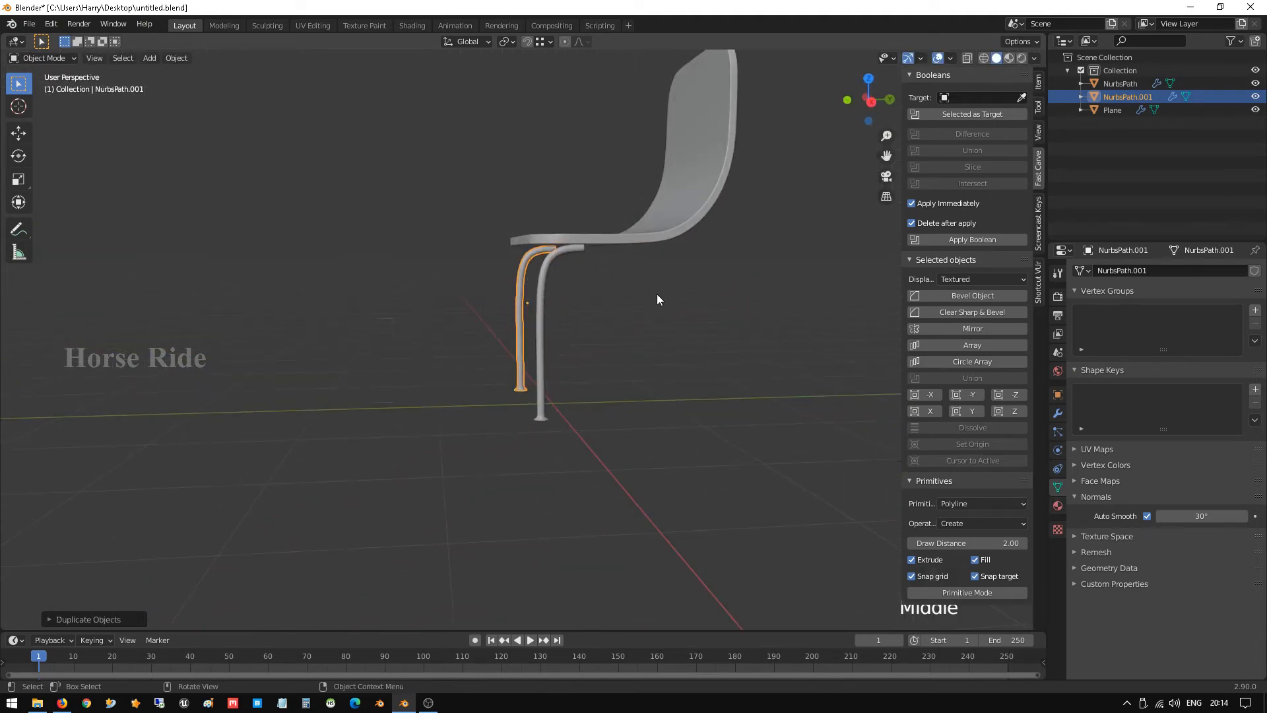
left_click(542, 291, "shift")
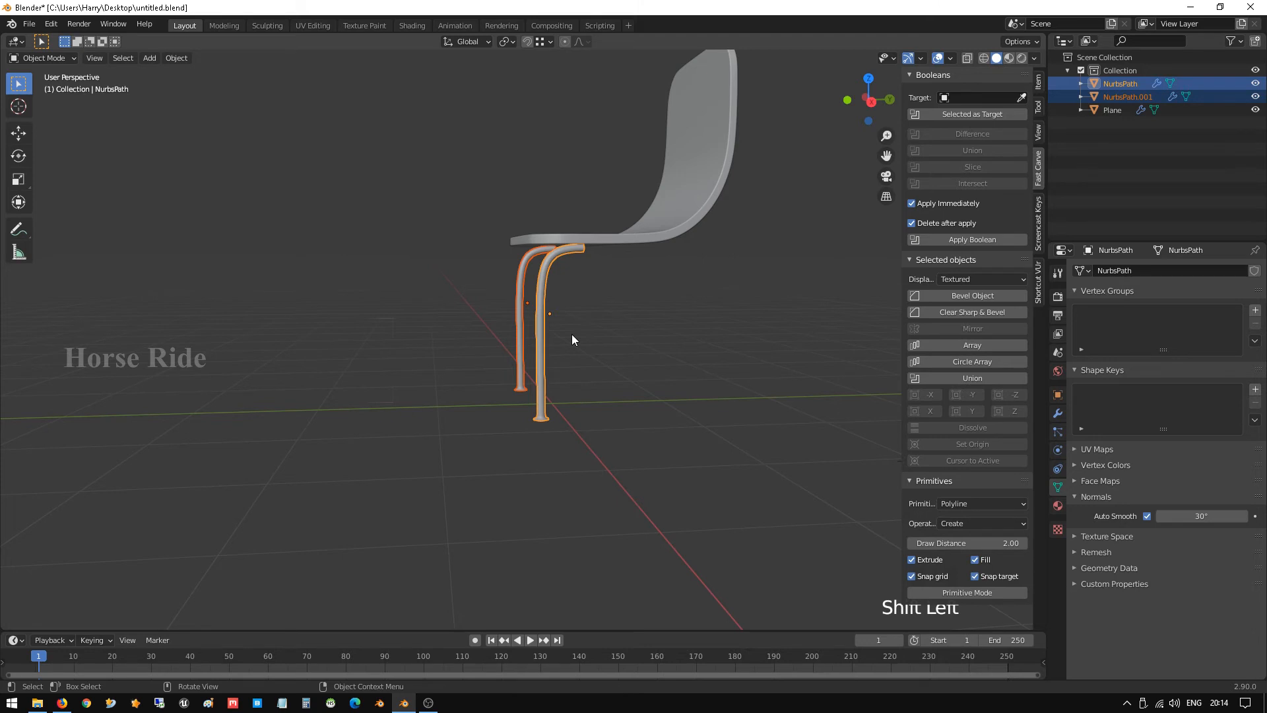
key("shift+d")
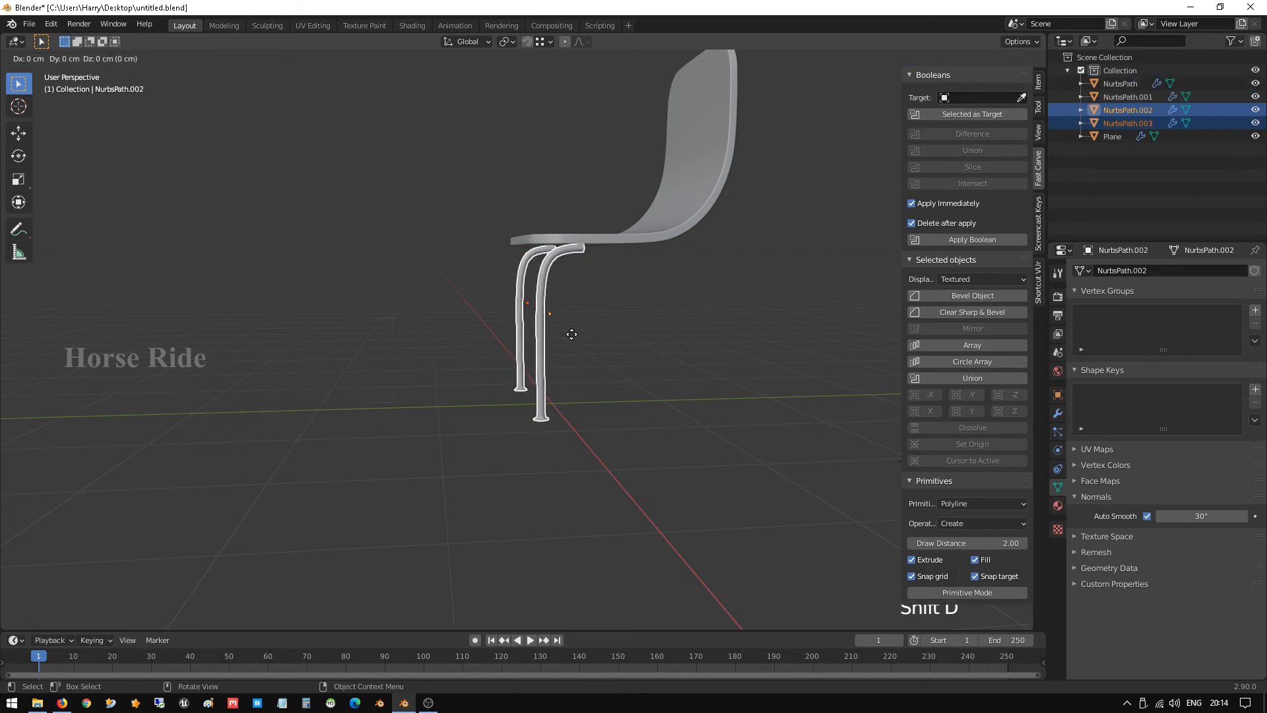
left_click(659, 328)
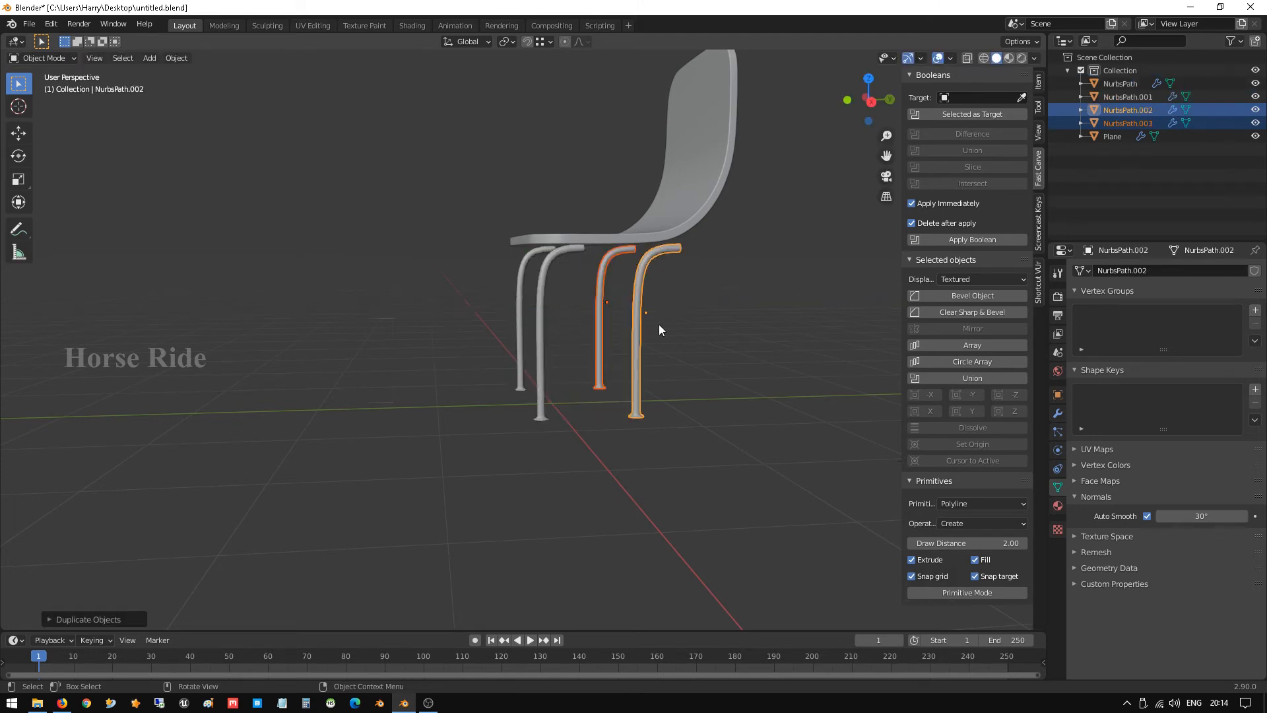
Set the Z rotation of the active rear leg to -90° so its bend faces the front leg
key("KP_3")
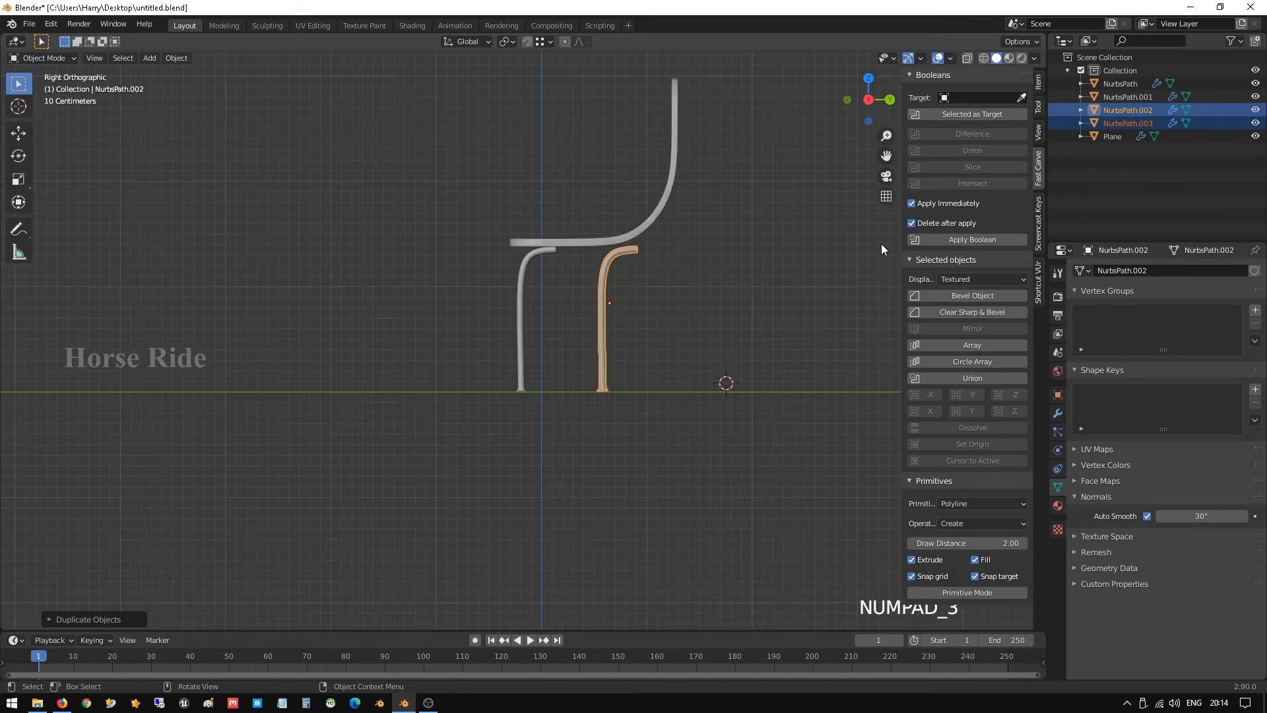
left_click(1038, 79)
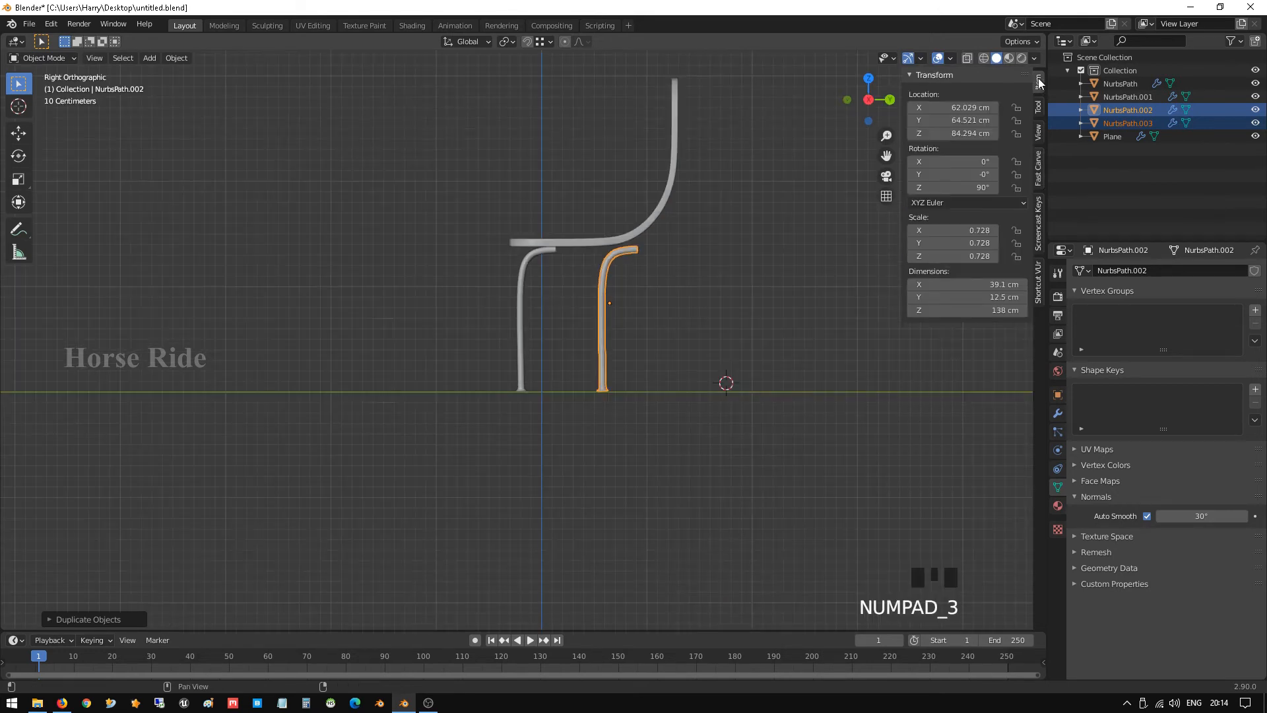
left_click(965, 186)
key("BackSpace")
key("Return")
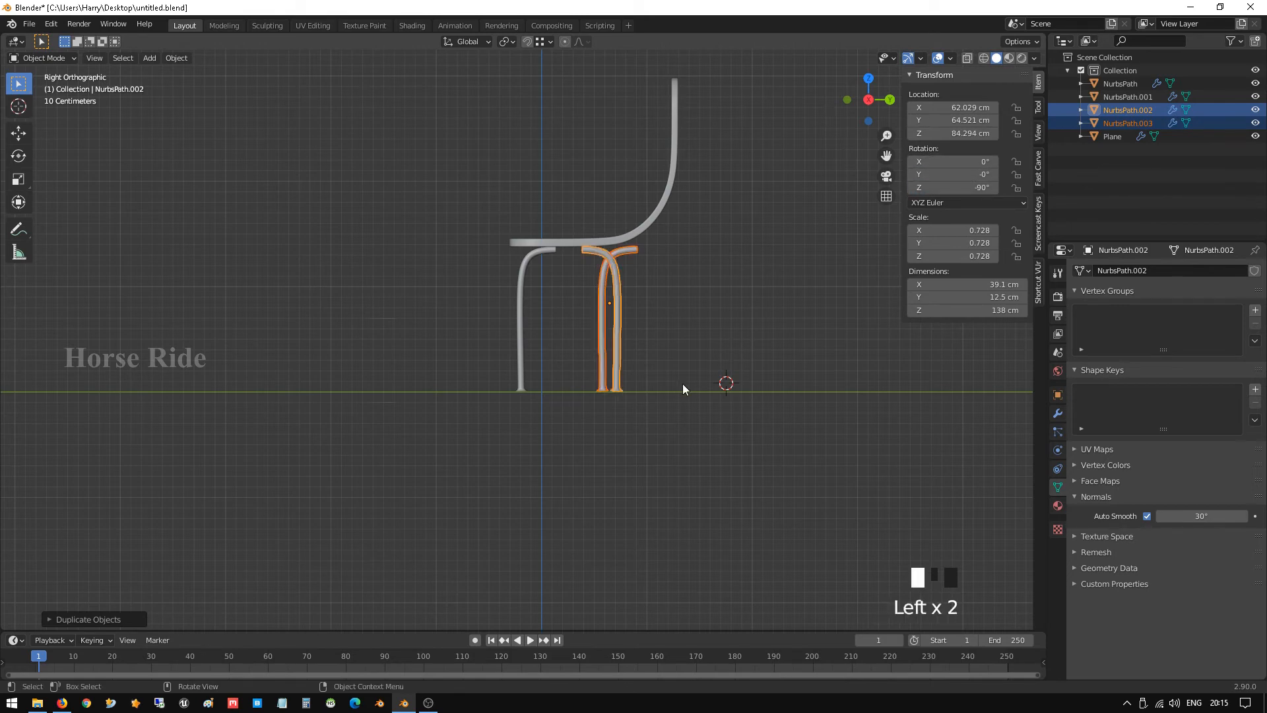
Set the Z rotation of the other rear leg to -90° so its bend faces the front leg
left_click(682, 382)
left_click(627, 291)
middle_click_drag(644, 275, 644, 278)
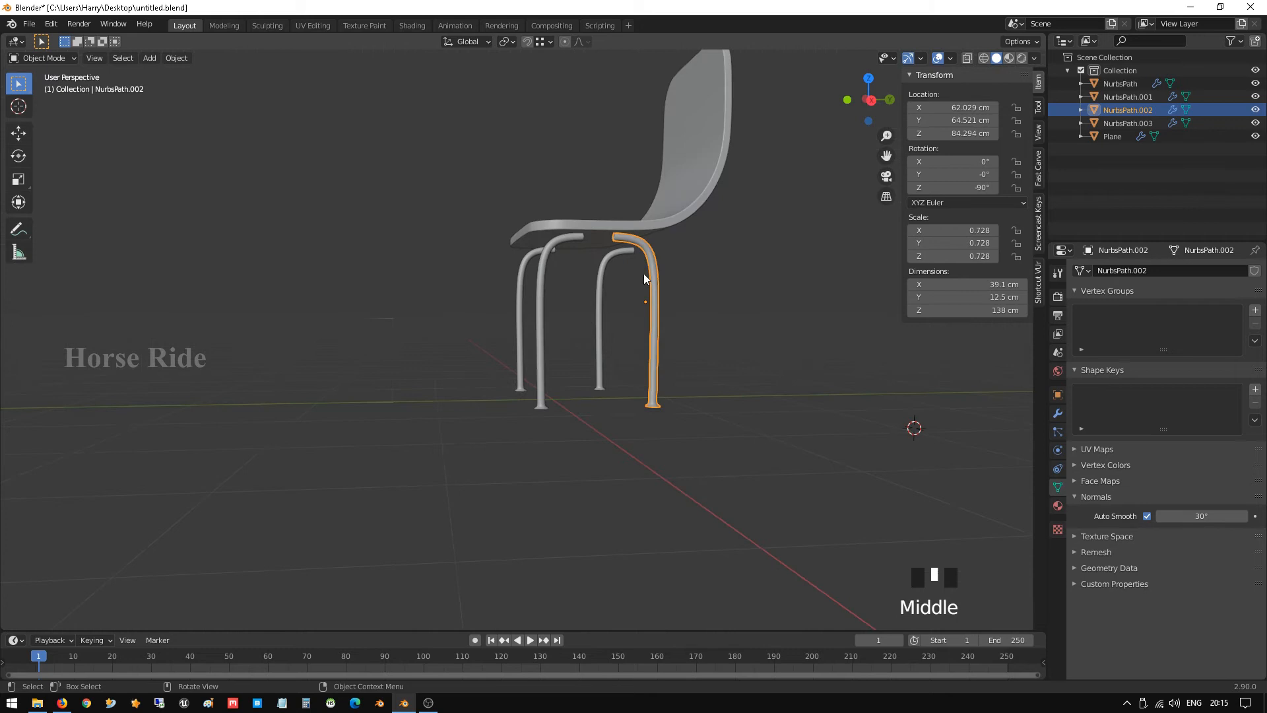
left_click(604, 266)
left_click(979, 192)
type("90d")
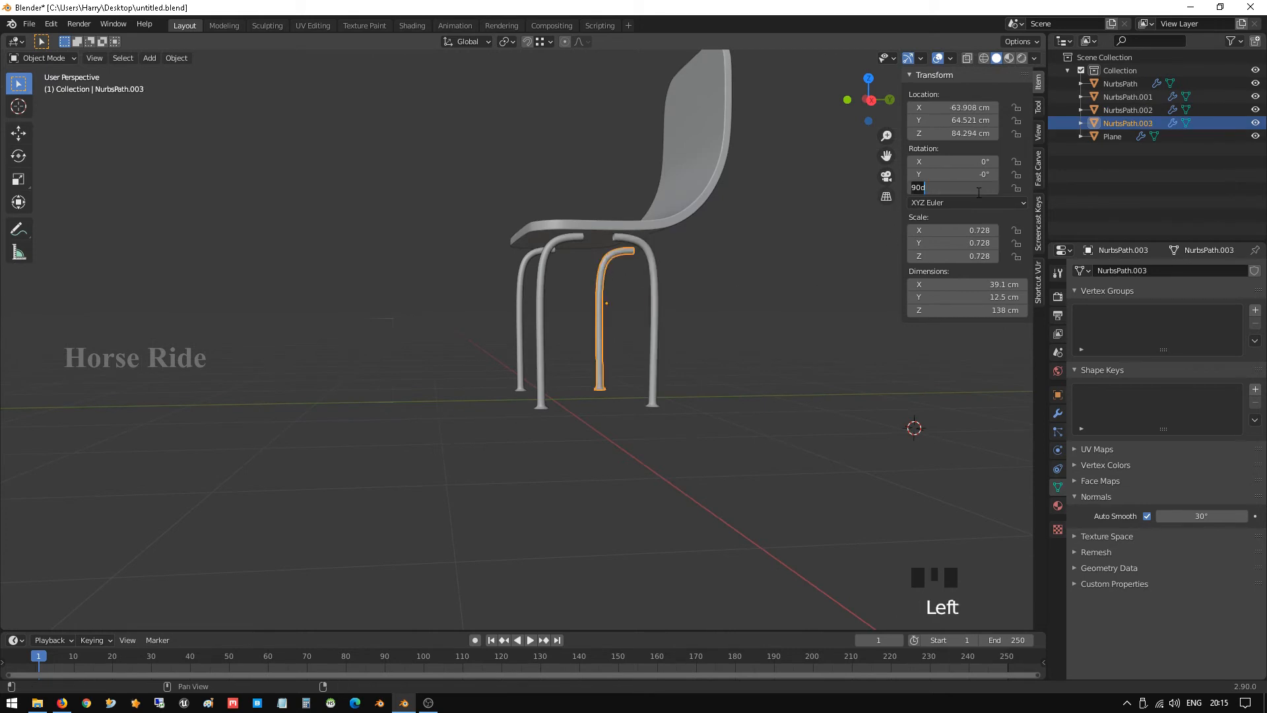
key("BackSpace")
key("BackSpace")
key("BackSpace")
key("Return")
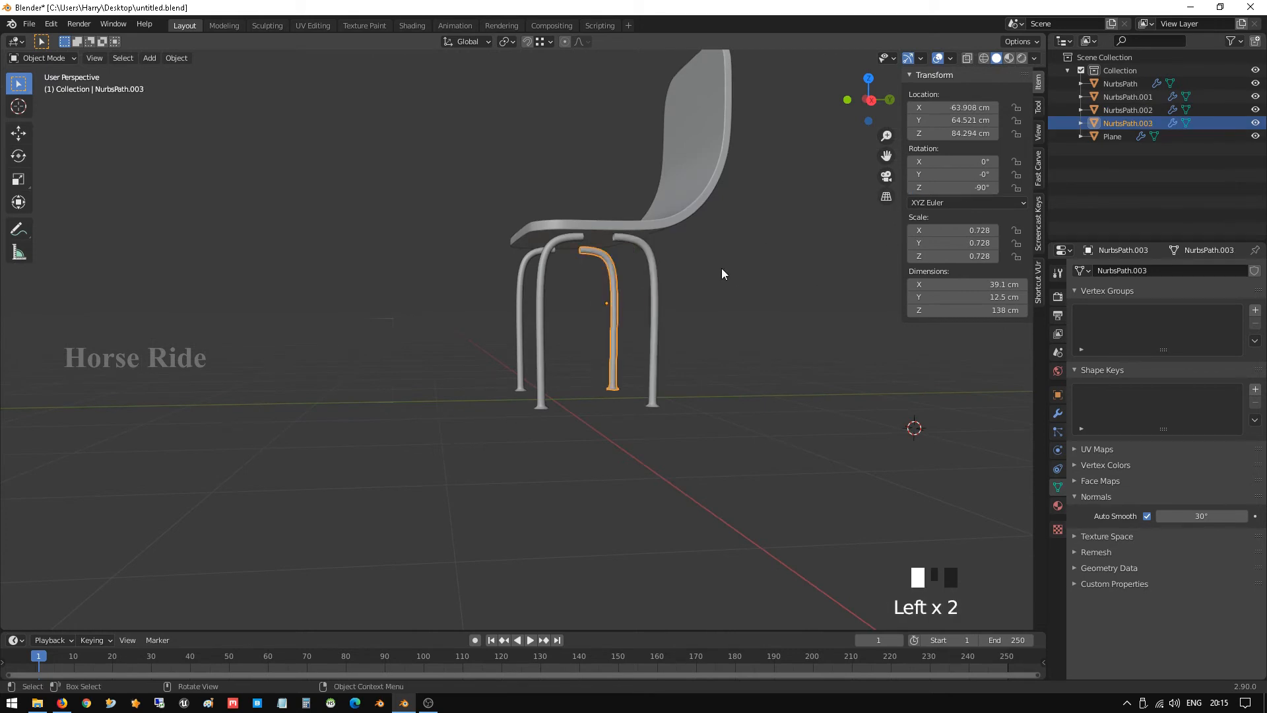
Select the seat and all four legs and apply their scale
middle_click_drag(713, 269, 657, 291)
left_click(648, 350)
middle_click_drag(648, 350, 701, 309)
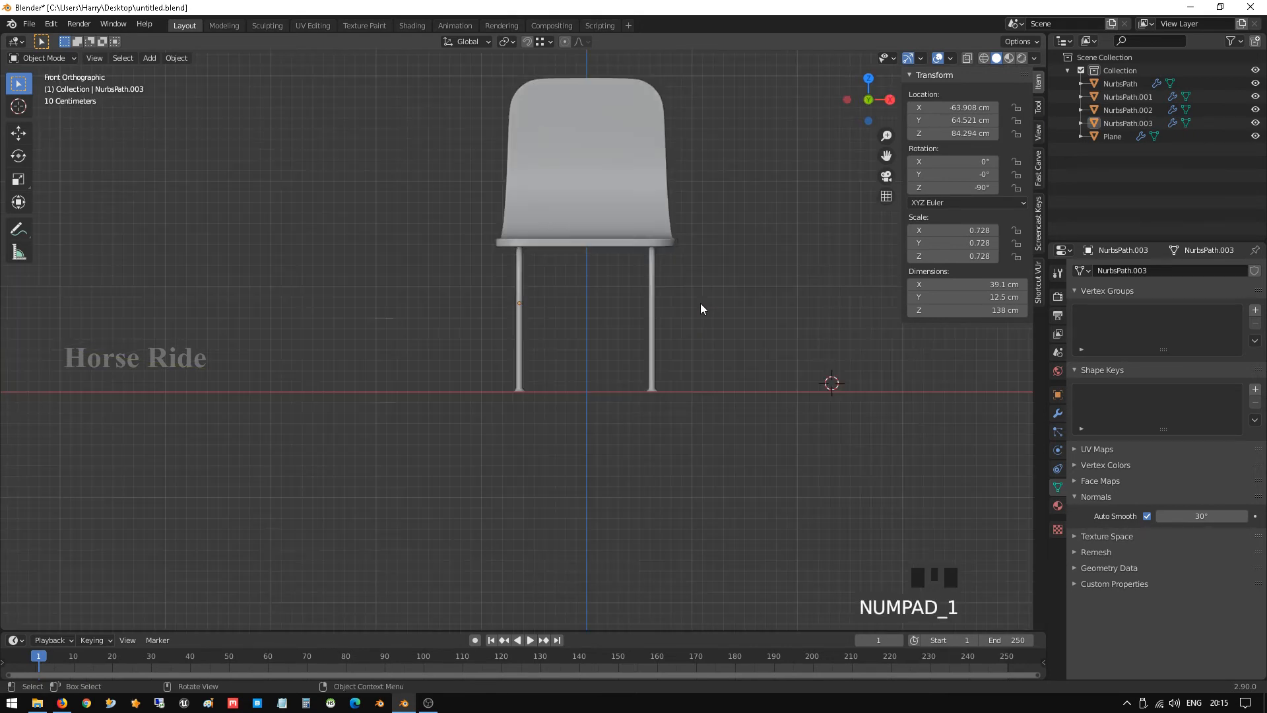
key("KP_3")
scroll(669, 289, "down", 2)
middle_click_drag(669, 289, 599, 302)
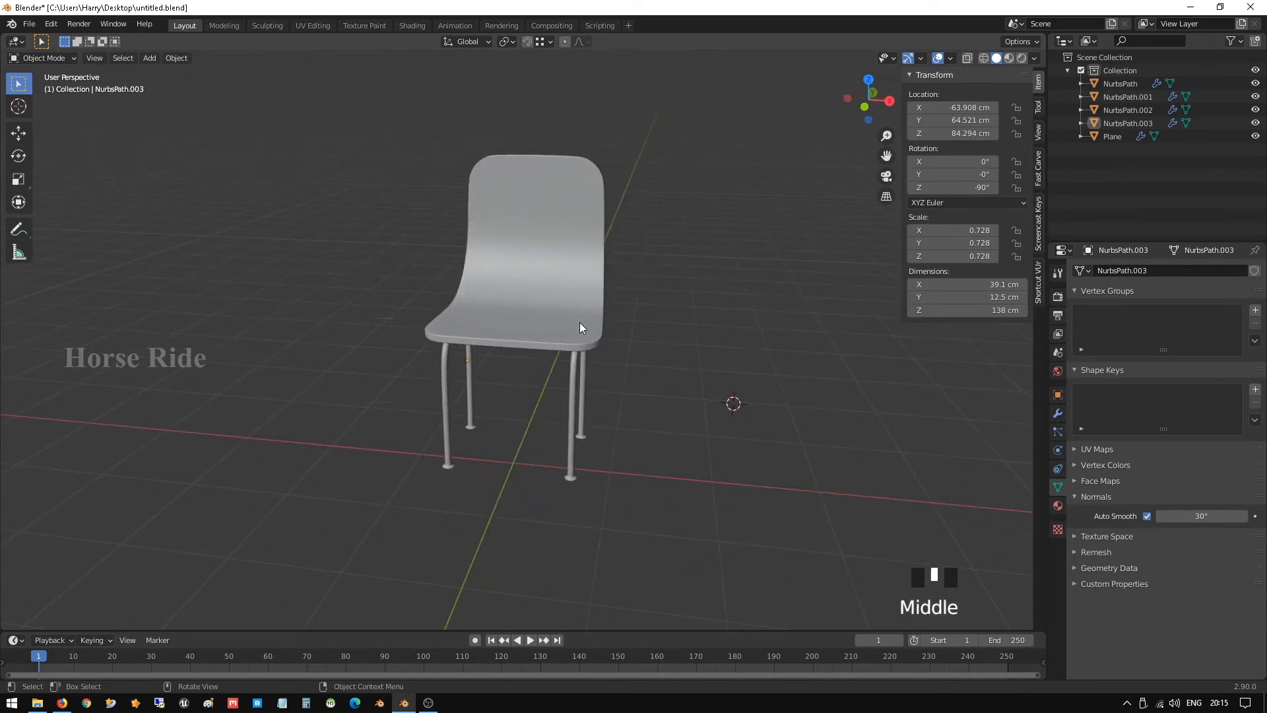
key("a")
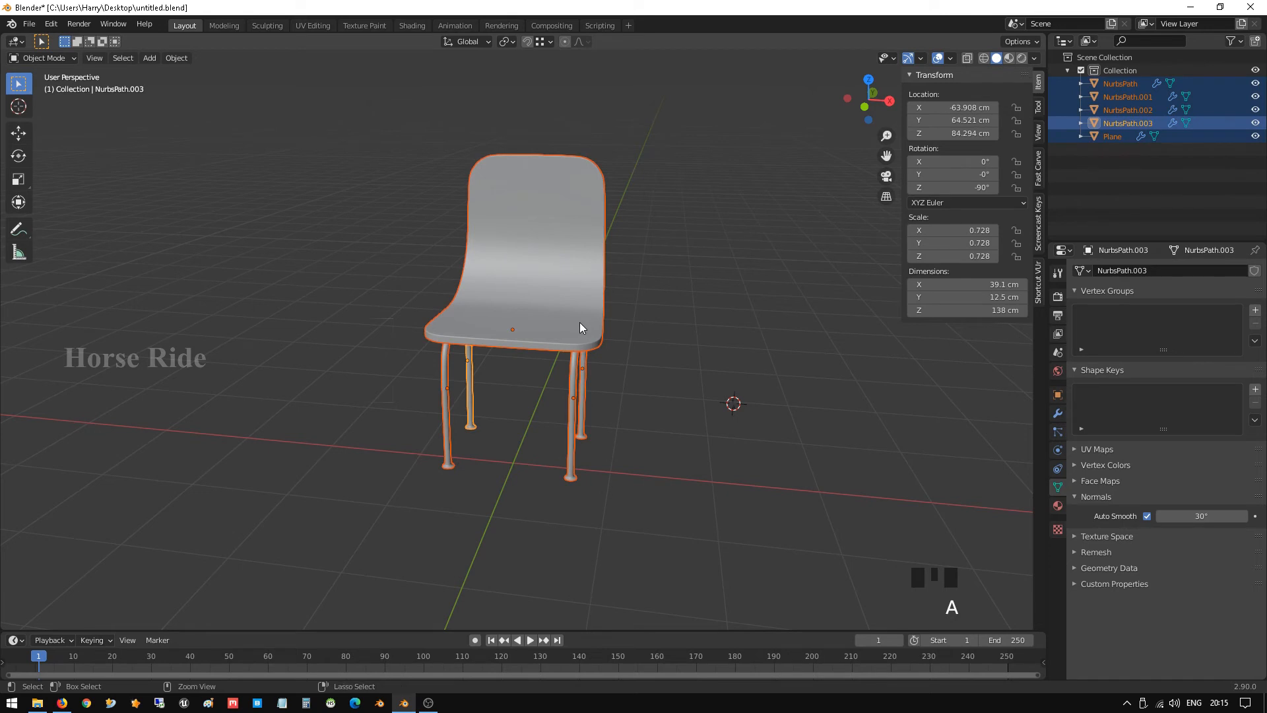
key("ctrl+a")
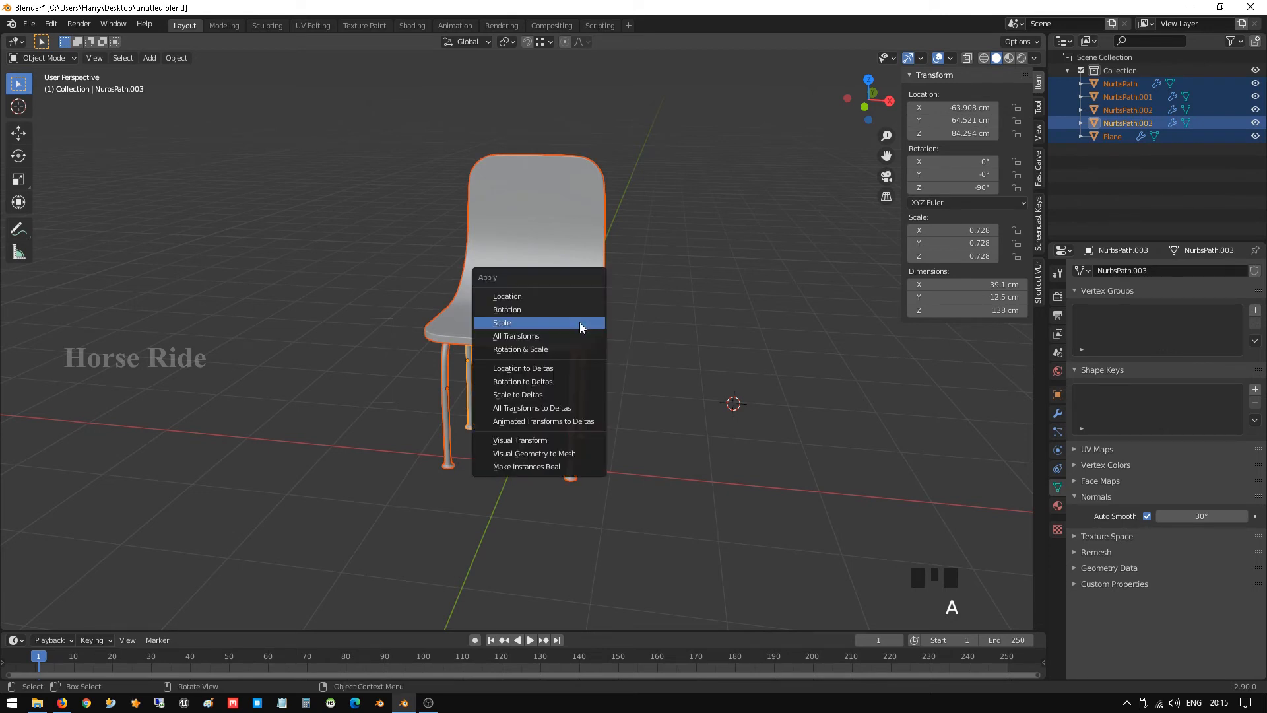
left_click(580, 323)
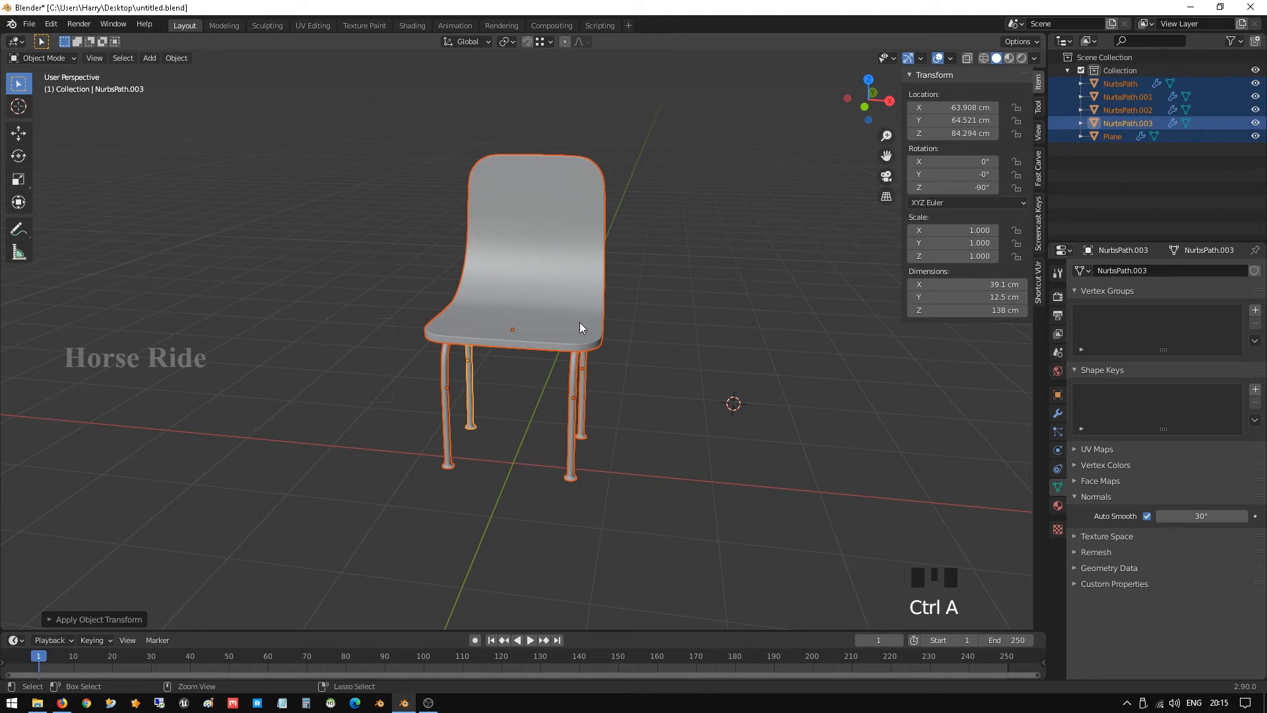
Apply the rotation of the seat and all four legs and save the file
key("ctrl+a")
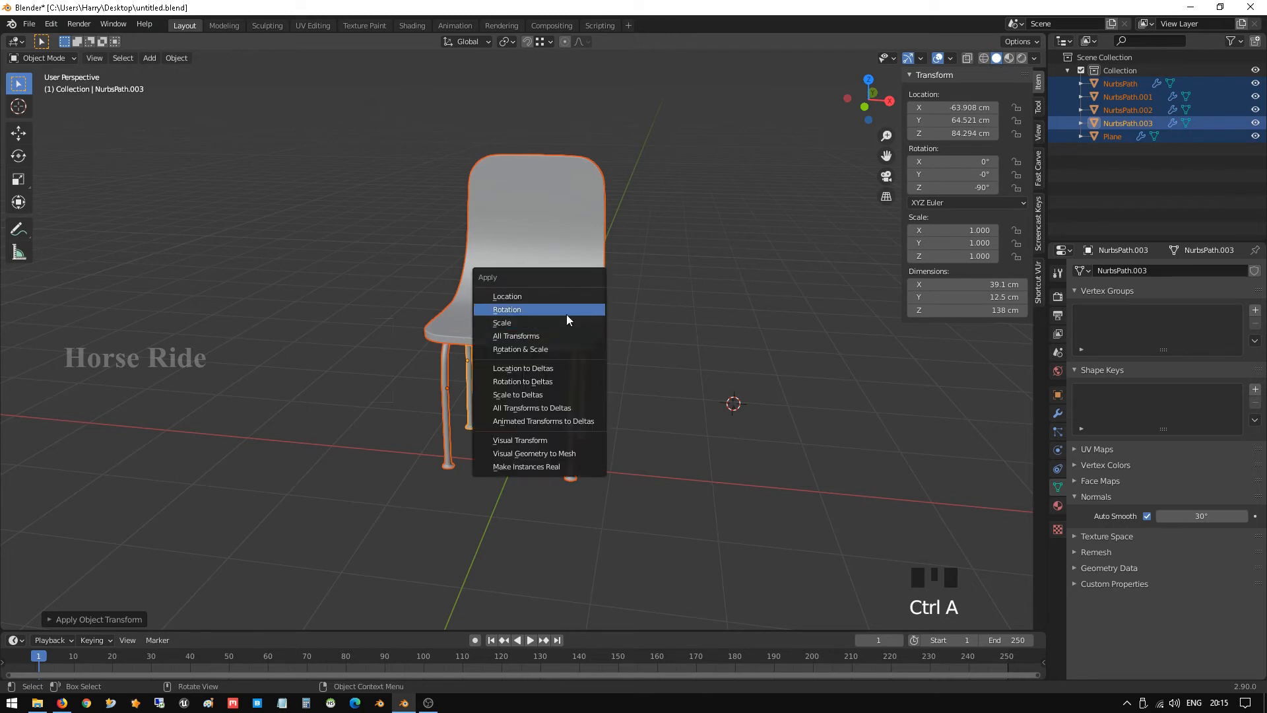
left_click(562, 310)
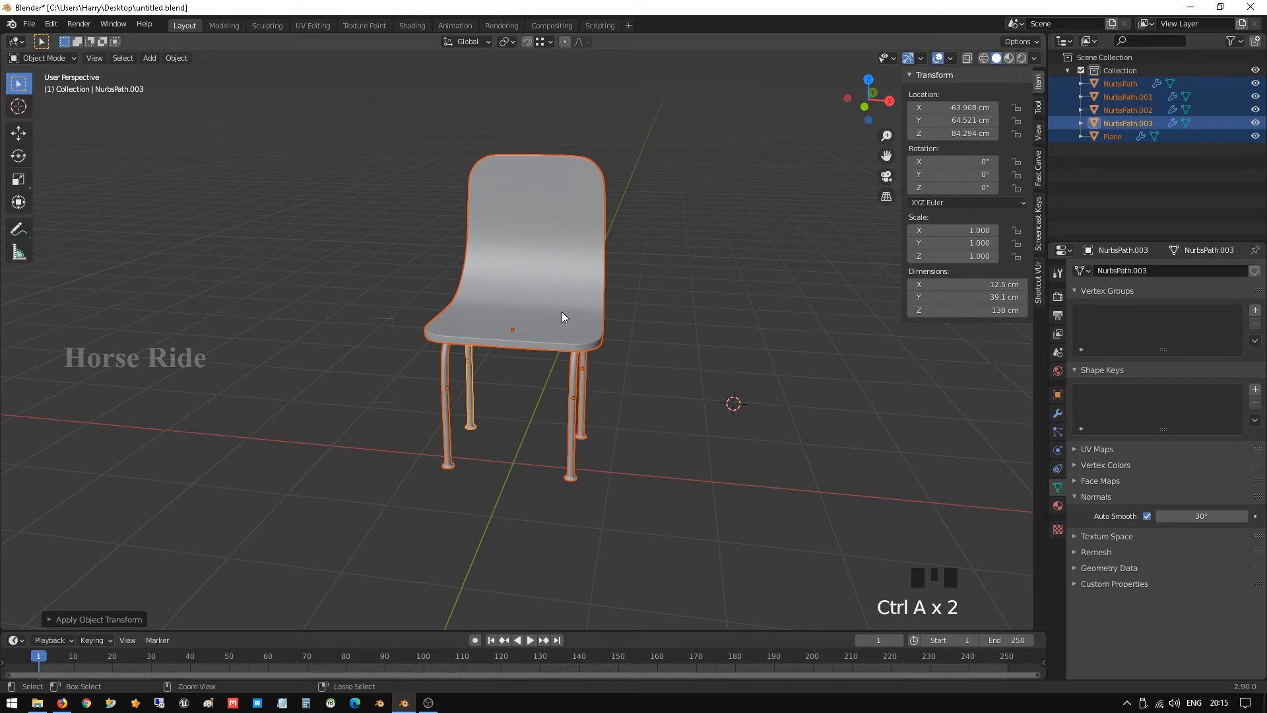
key("ctrl+s")
middle_click_drag(551, 310, 551, 319)
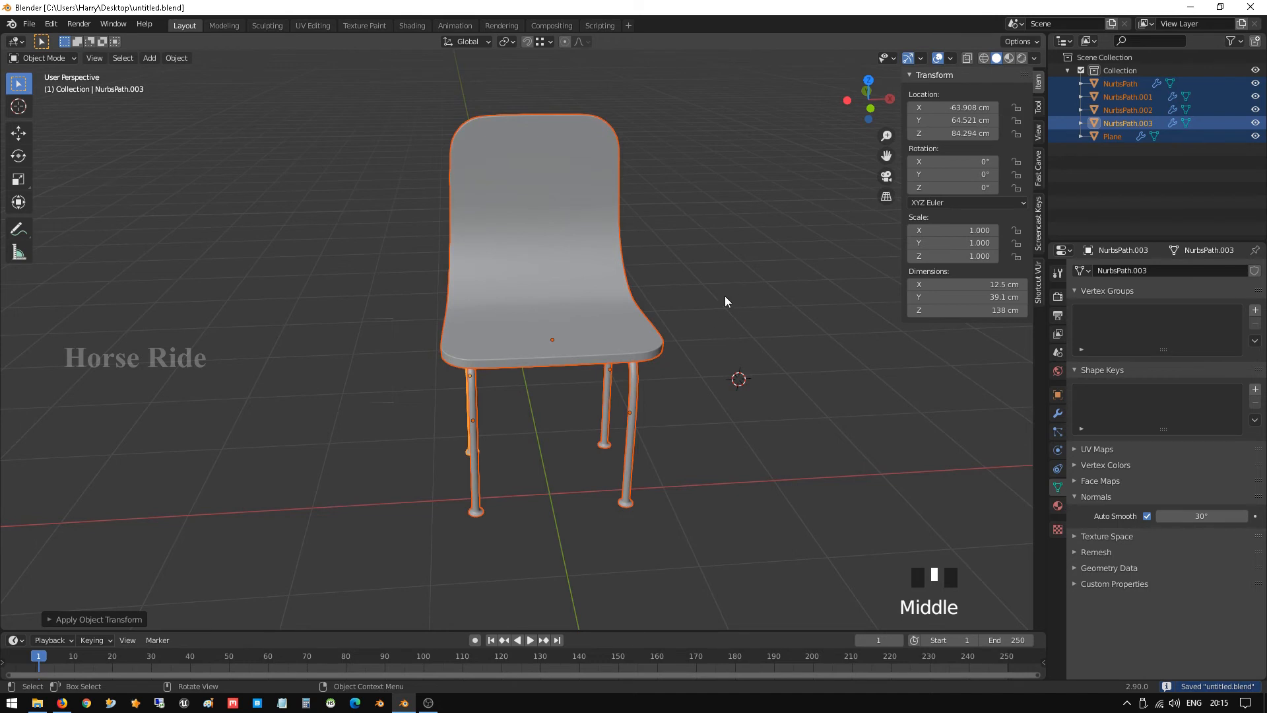
Add a new material to the chair seat
middle_click_drag(725, 299, 682, 289)
left_click(675, 298)
left_click(598, 264)
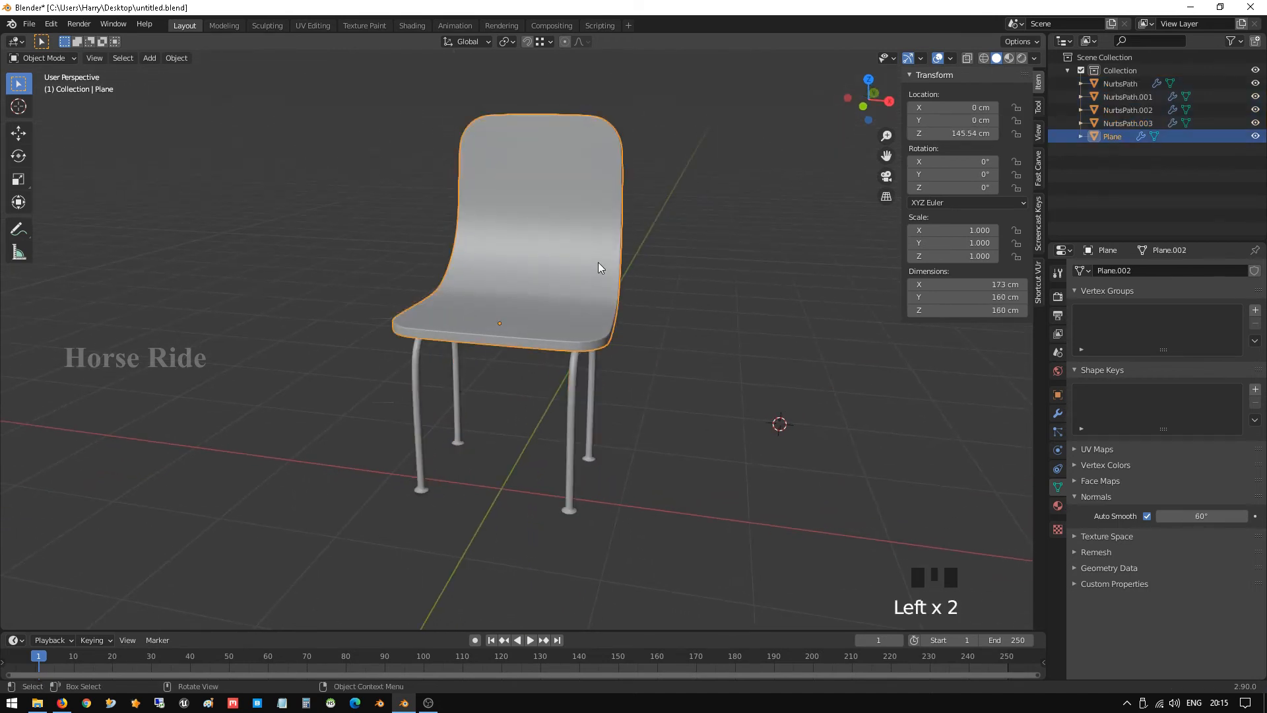
left_click(1059, 506)
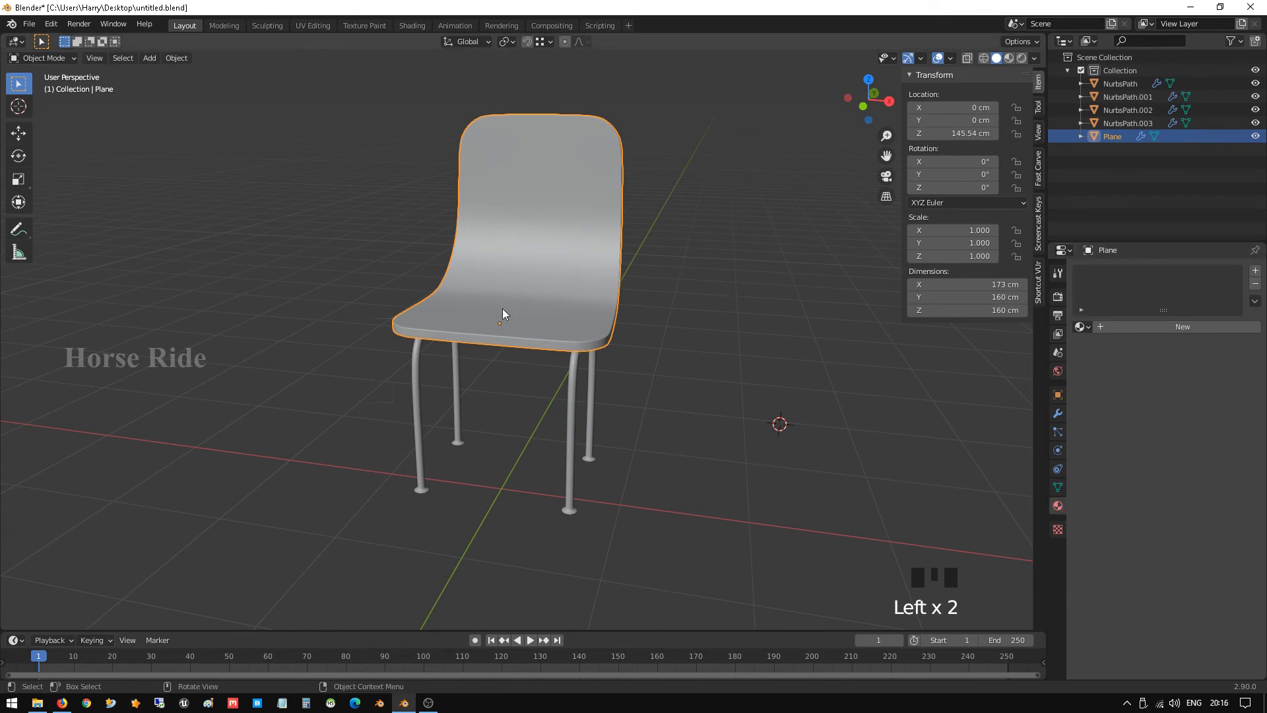
scroll(510, 311, "up", 2)
middle_click_drag(517, 315, 548, 319, "shift")
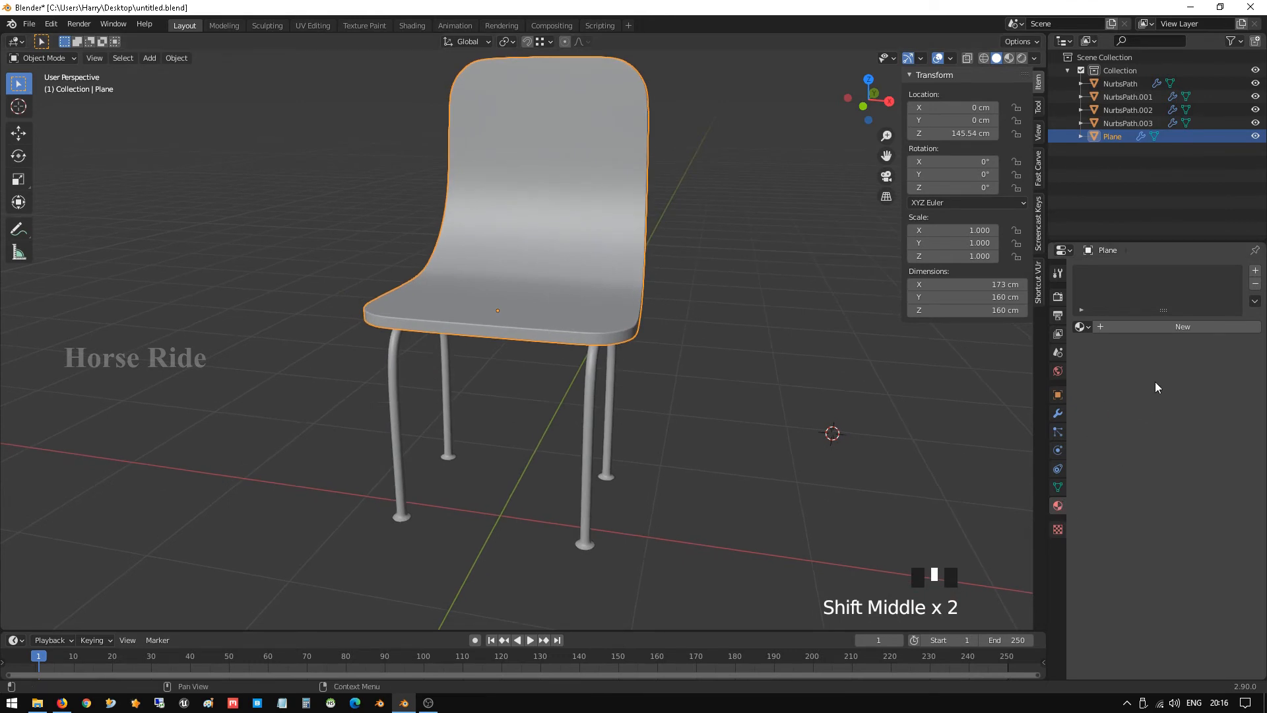
left_click(1150, 326)
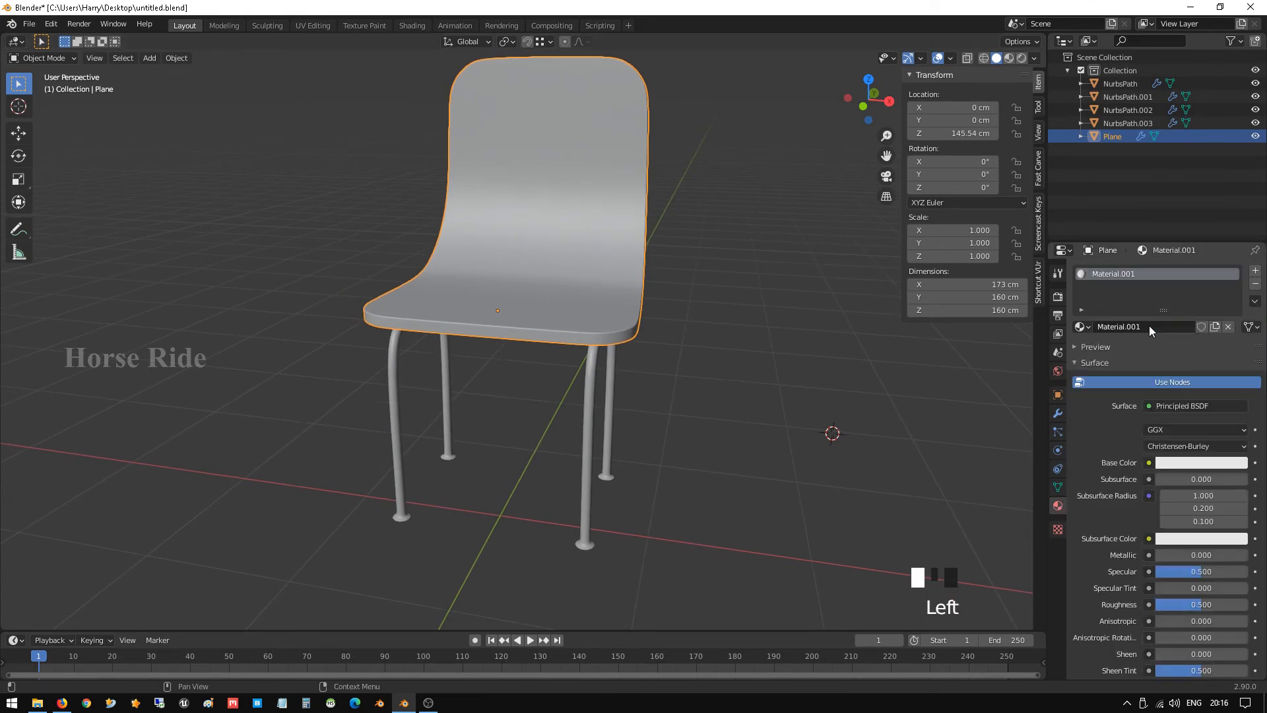
Set the seat material's base color to red (H 0.019, S 1.000, V 0.906) and display the viewport in Material Preview
left_click(1180, 462)
left_click(1153, 362)
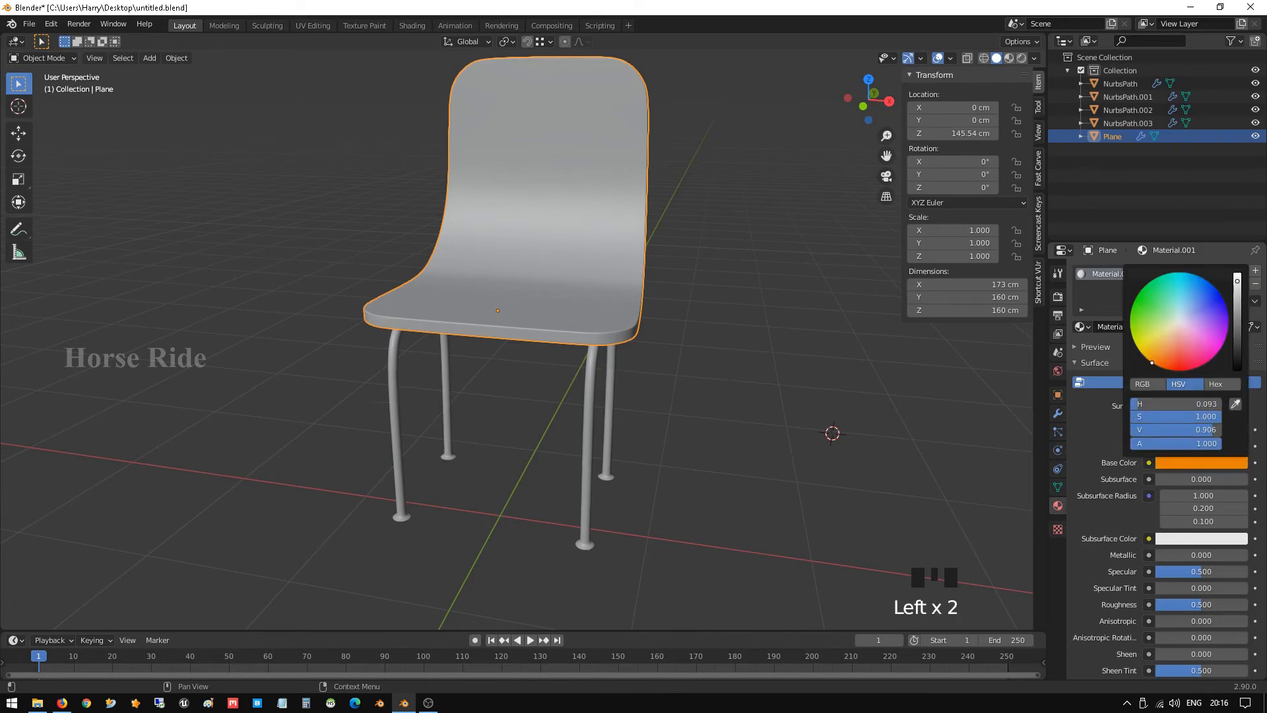
left_click_drag(1153, 362, 1173, 370)
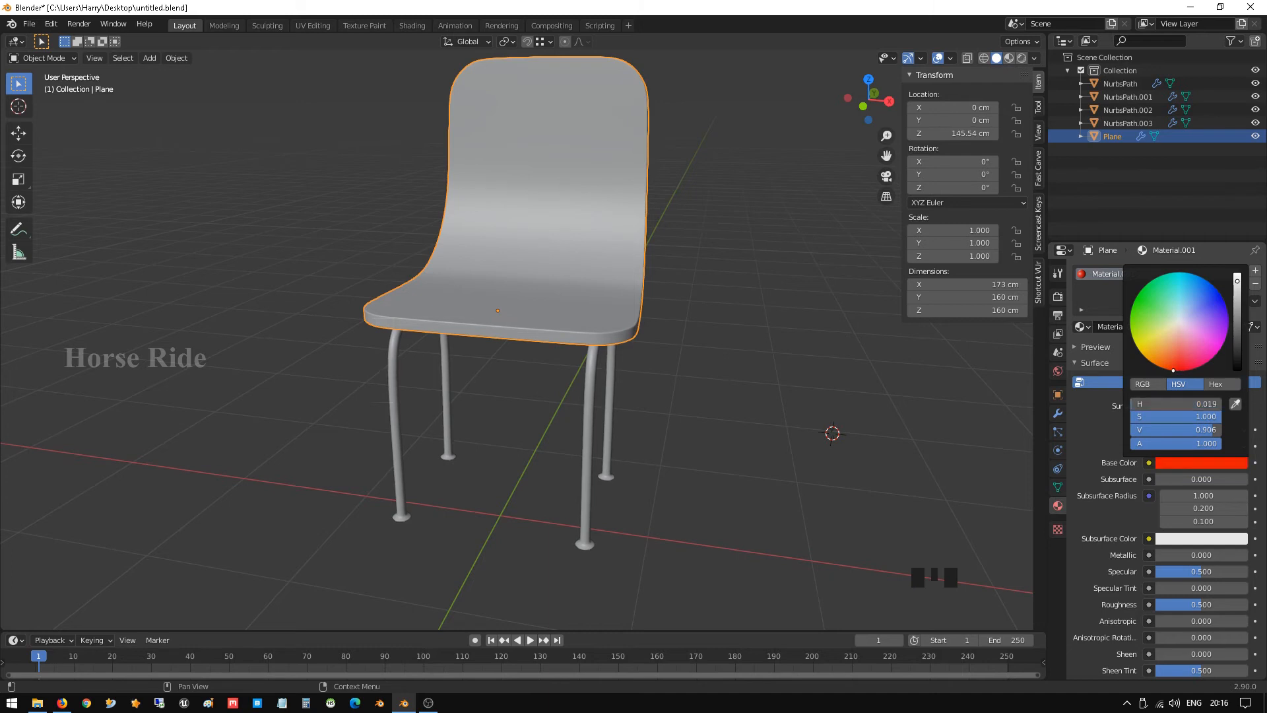
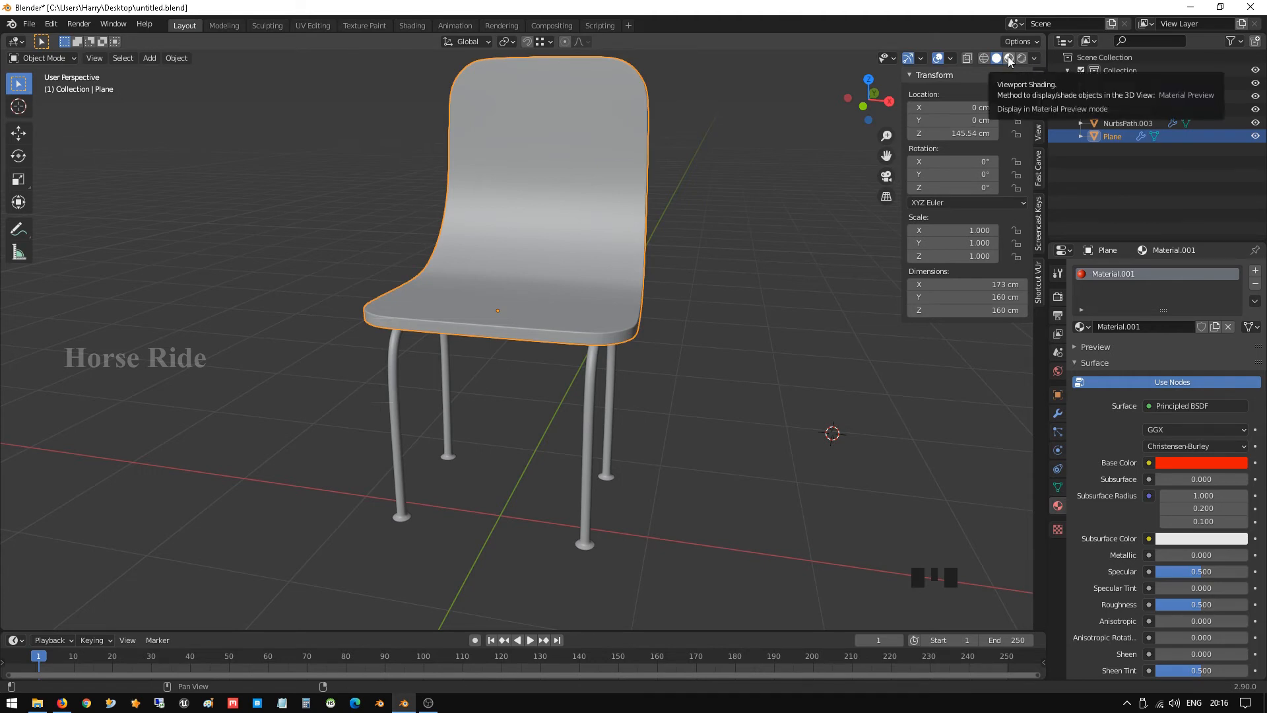
left_click(1010, 58)
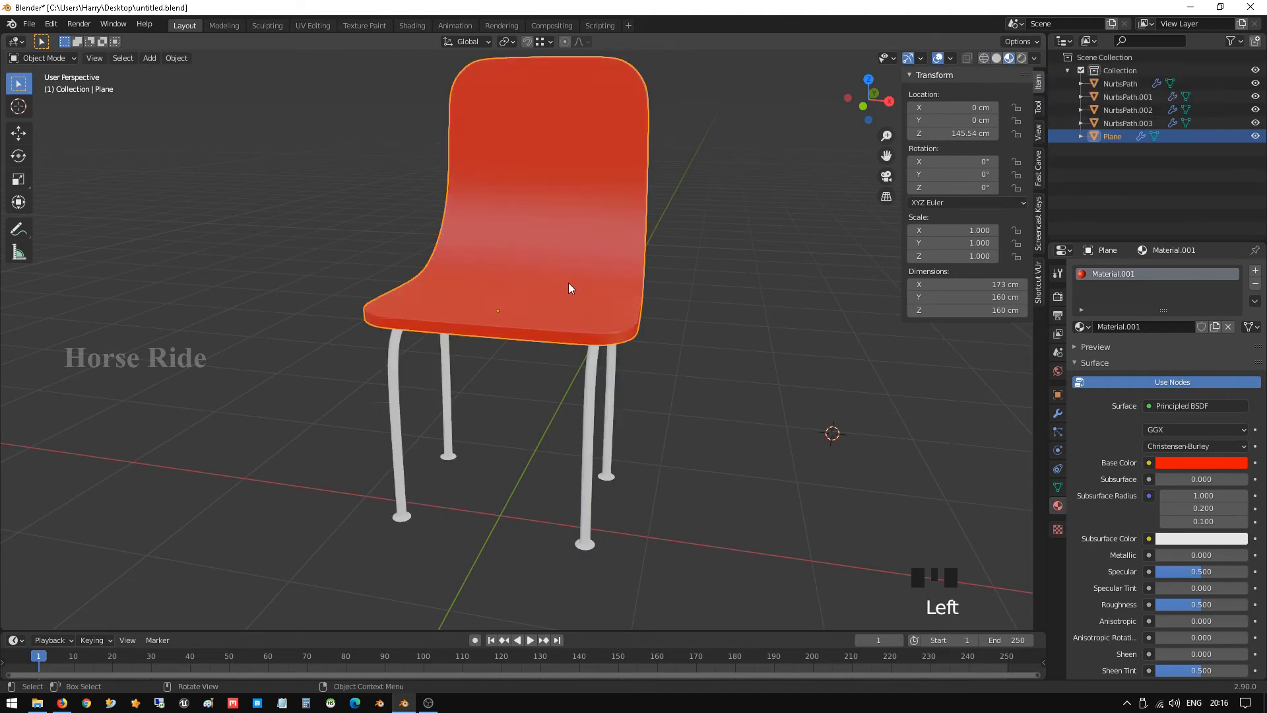
Move both rear legs about 14.6 cm along Y toward the backrest and save the file
middle_click_drag(568, 282, 656, 317)
scroll(654, 288, "down", 2)
left_click(571, 323)
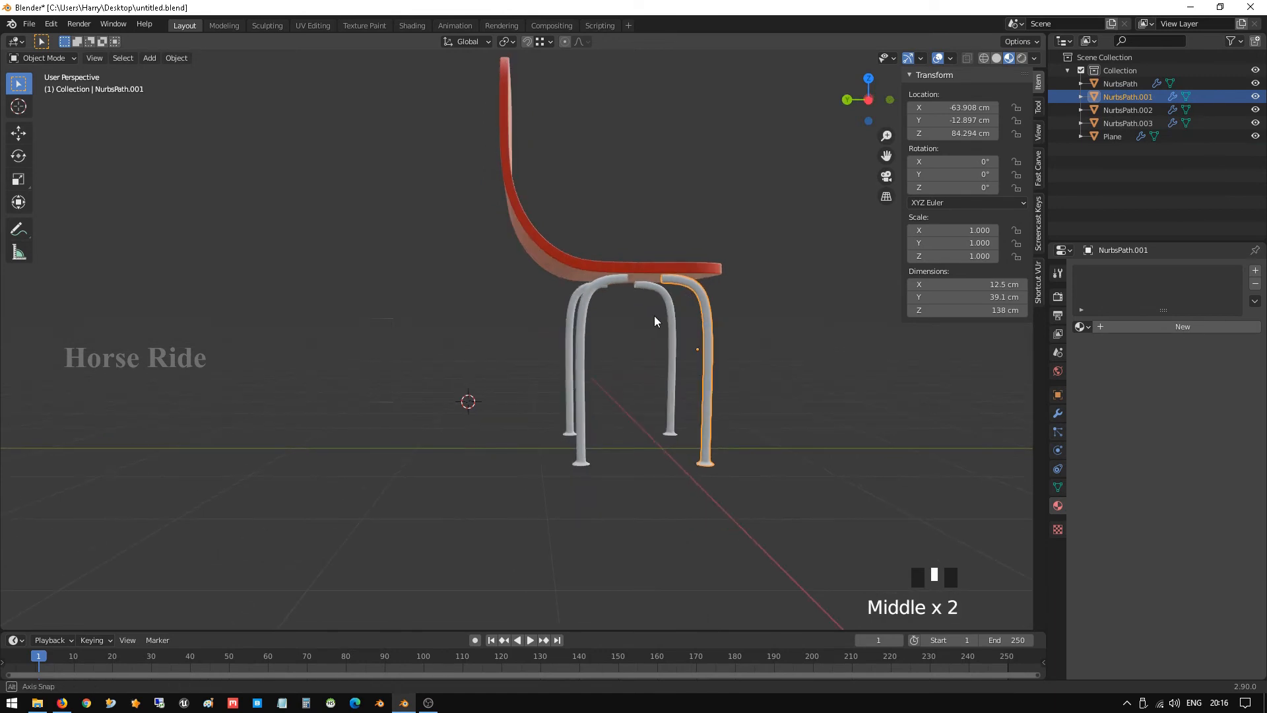
left_click(582, 314)
key("KP_1")
key("KP_3")
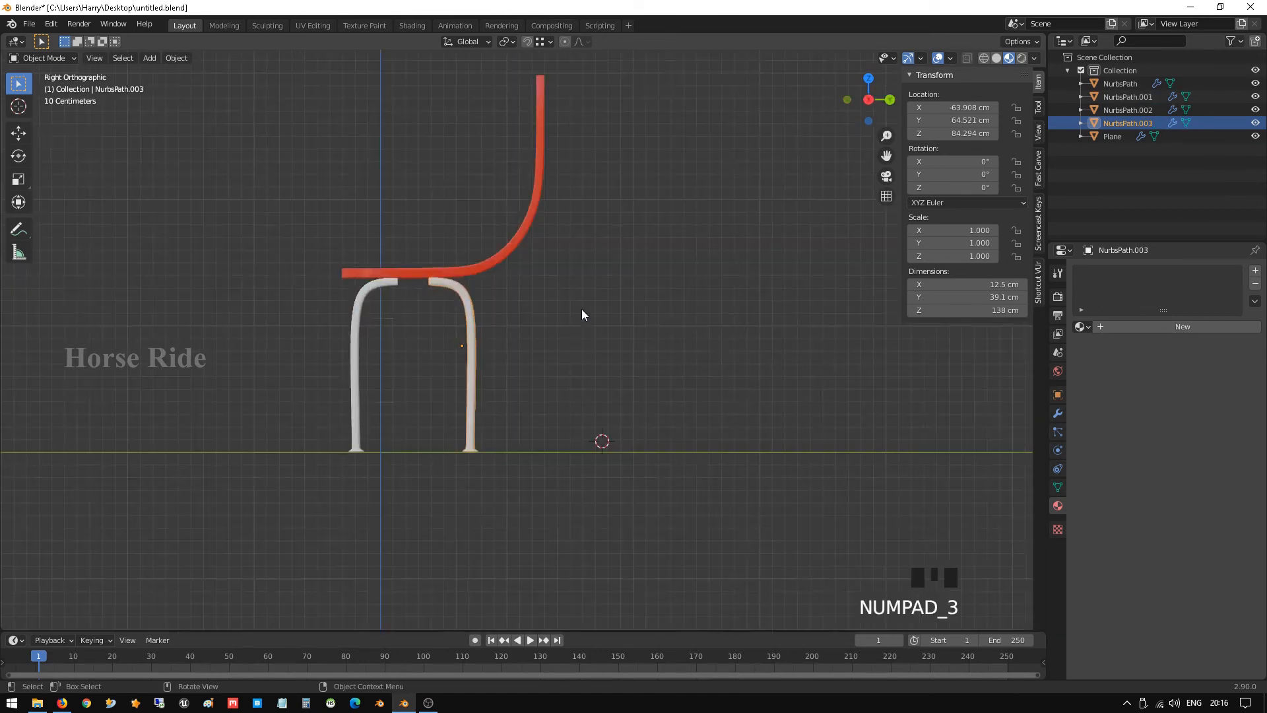
left_click(468, 303)
middle_click_drag(476, 352, 510, 338)
left_click(485, 322, "shift")
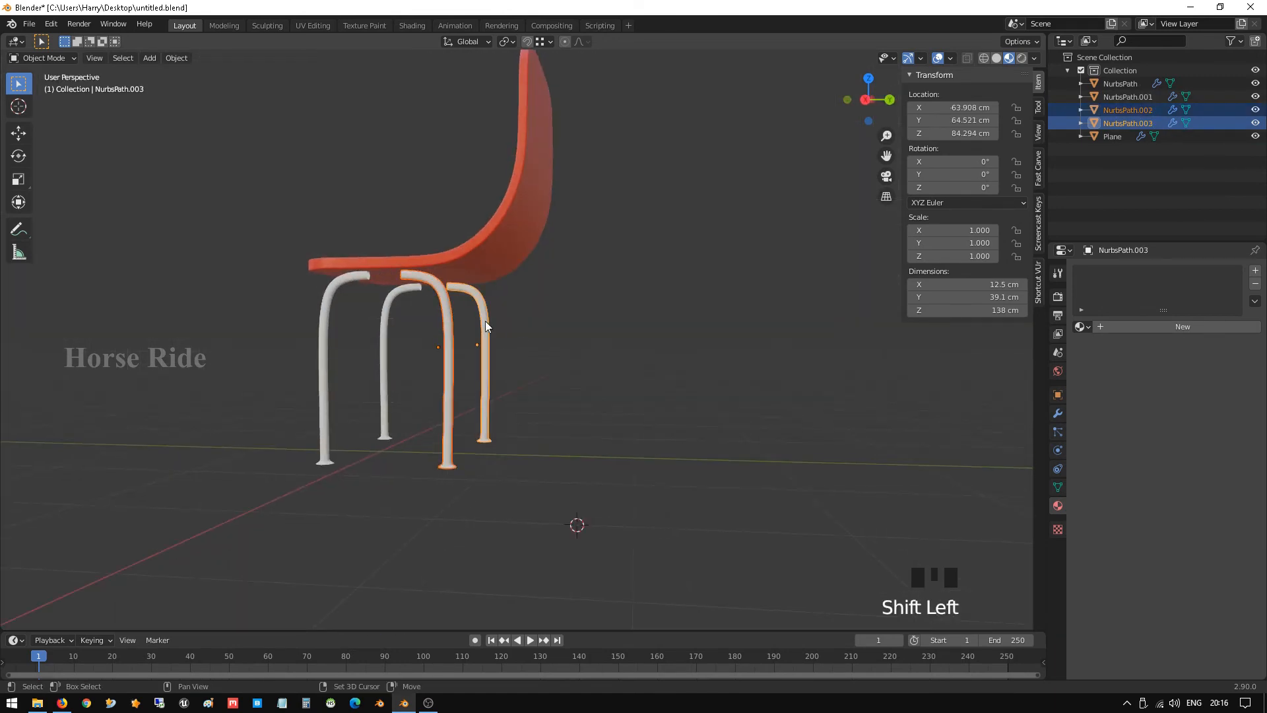
key("KP_1")
key("KP_3")
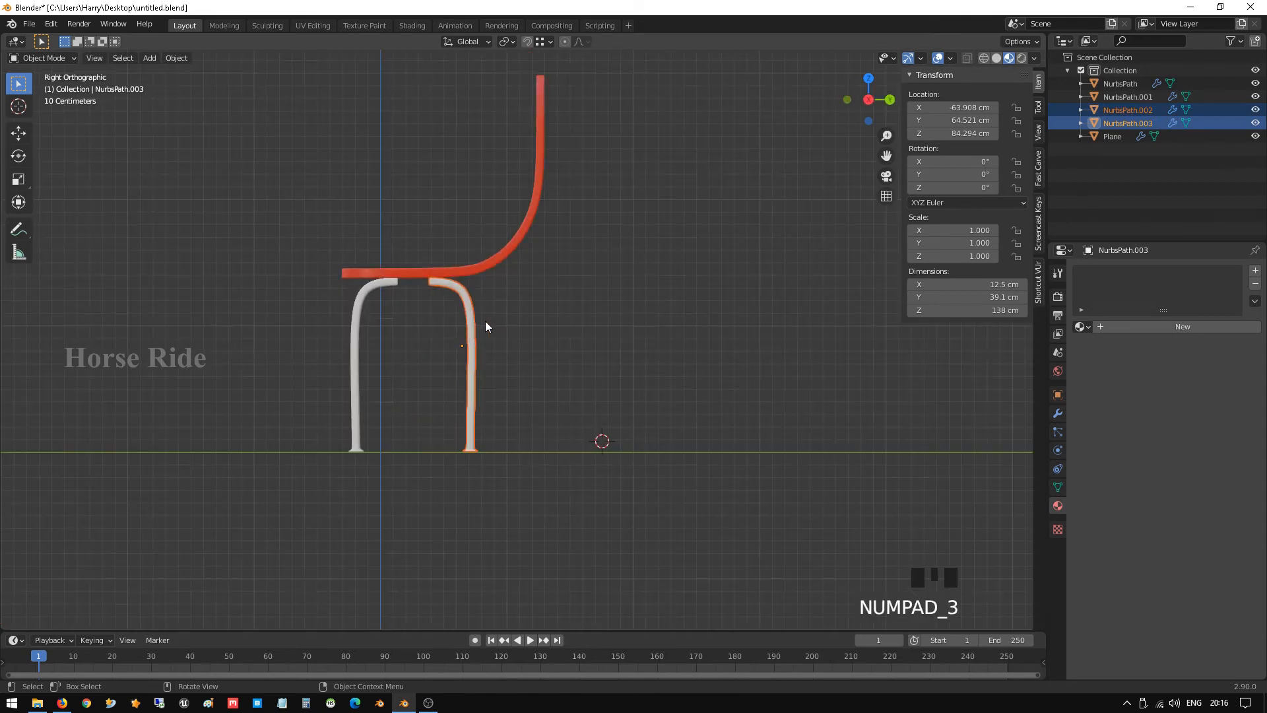
key("g")
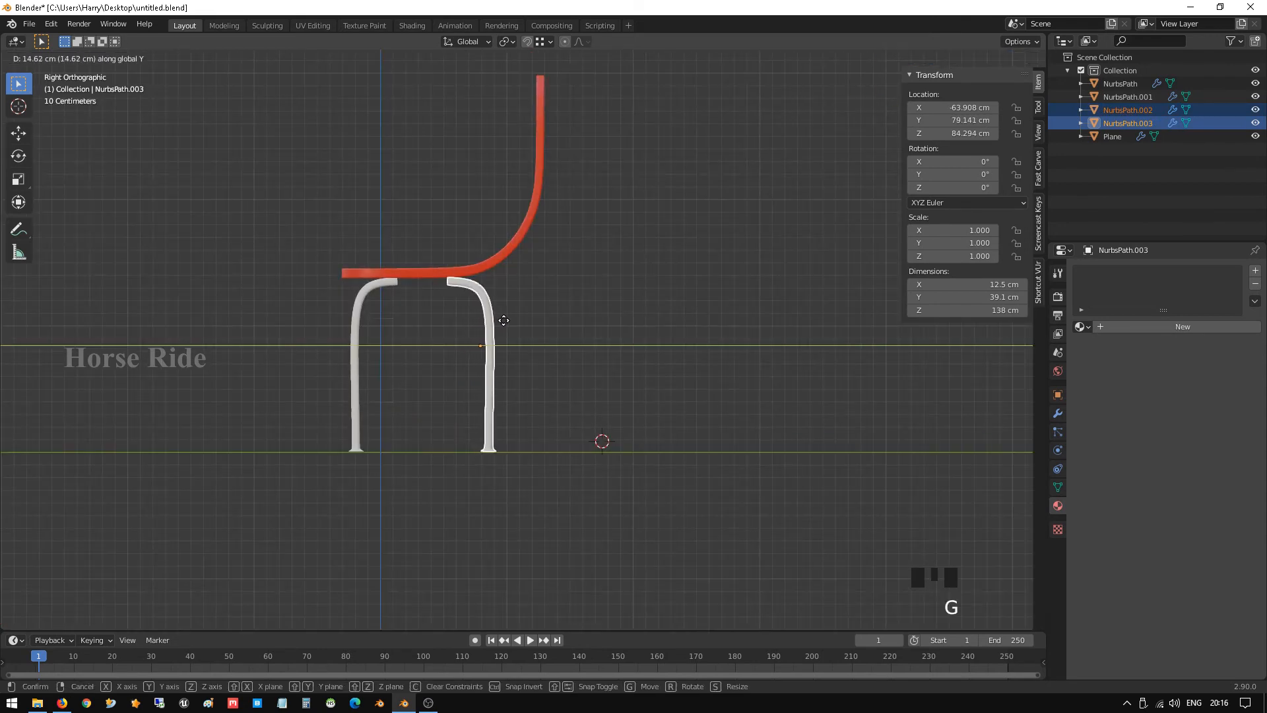
left_click(504, 319)
middle_click_drag(434, 276, 604, 264)
key("ctrl+s")
Add a new material named Leg to the rear leg on the negative X side
scroll(613, 289, "up", 2)
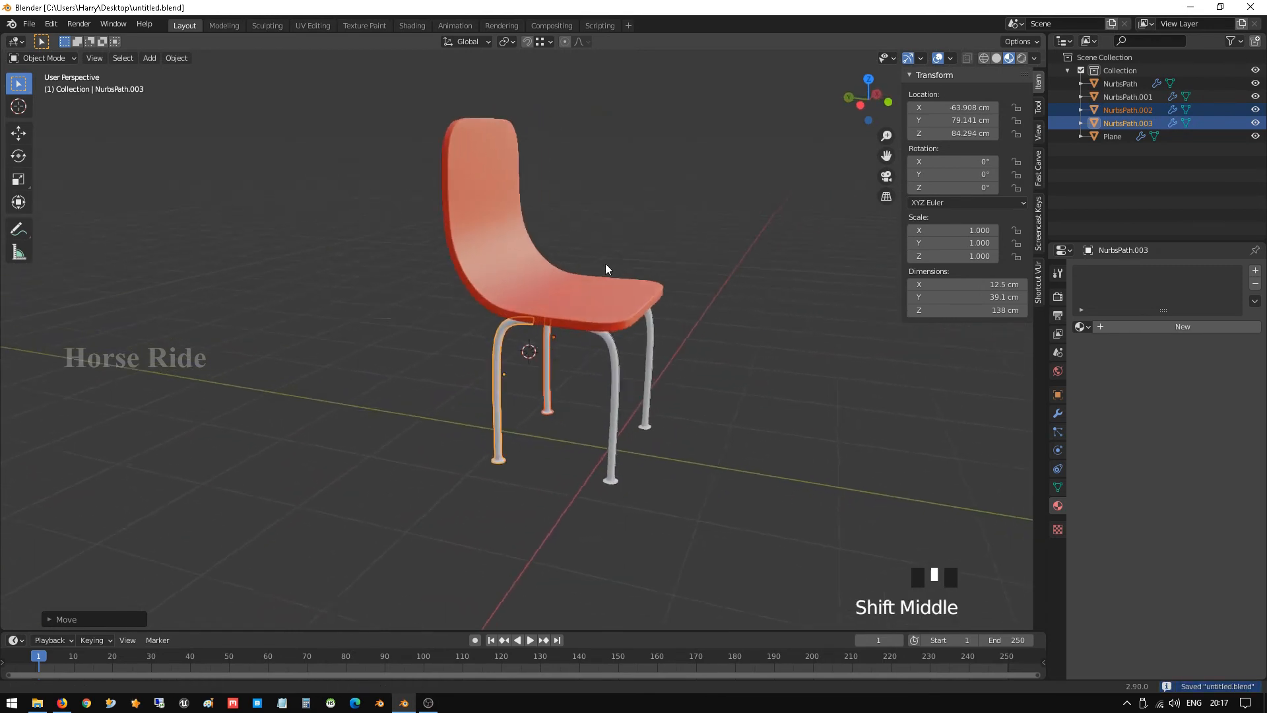
scroll(540, 321, "up", 3)
middle_click_drag(539, 316, 600, 311)
left_click(804, 333)
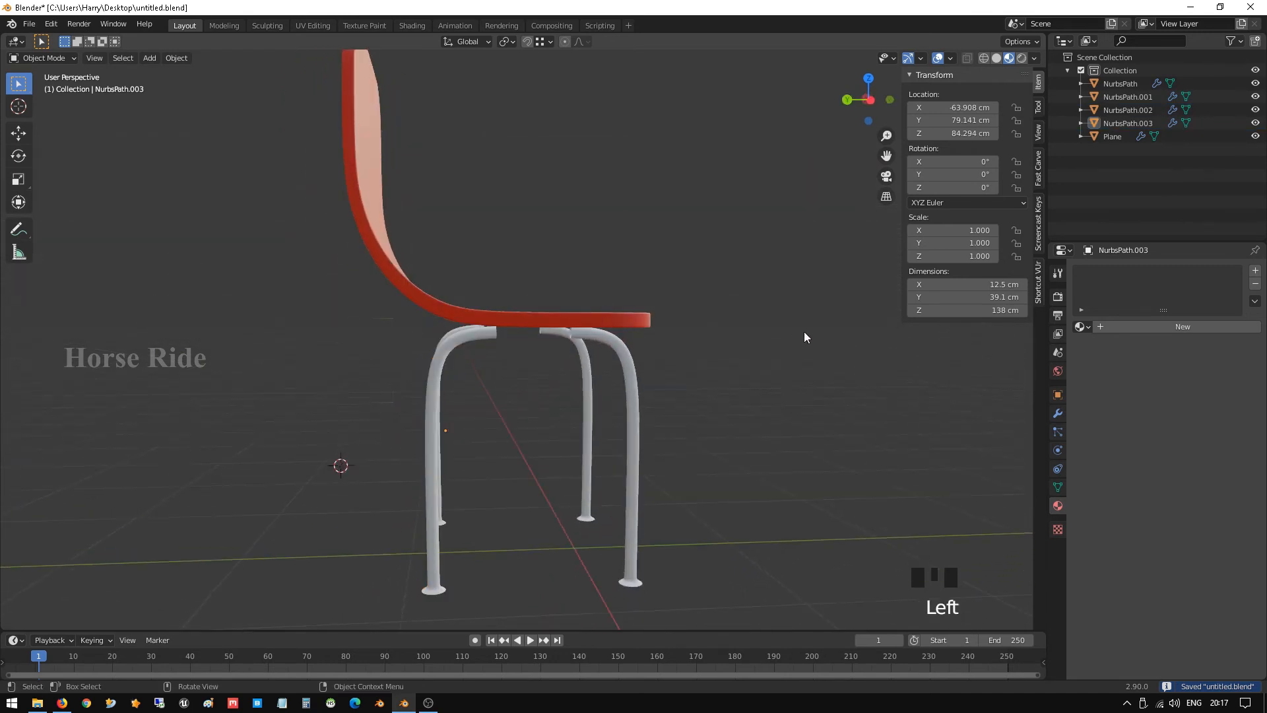
middle_click_drag(804, 333, 509, 277)
scroll(611, 367, "down", 2)
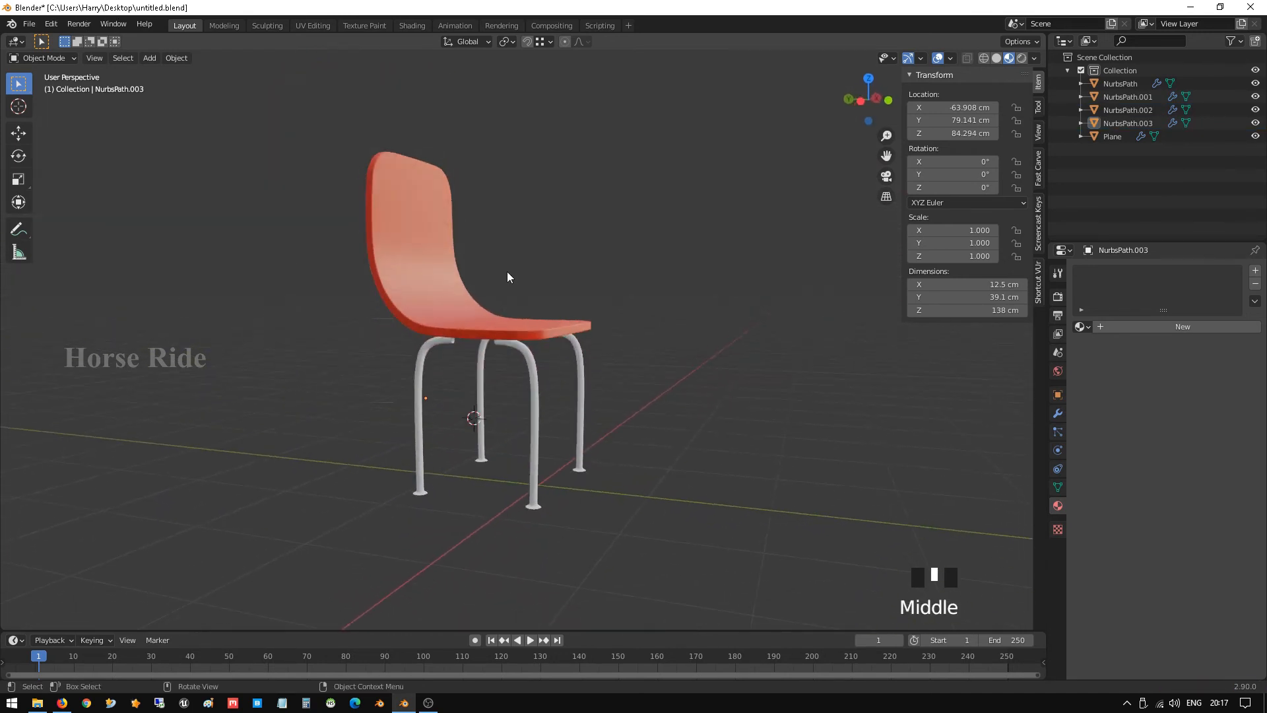
left_click(419, 359)
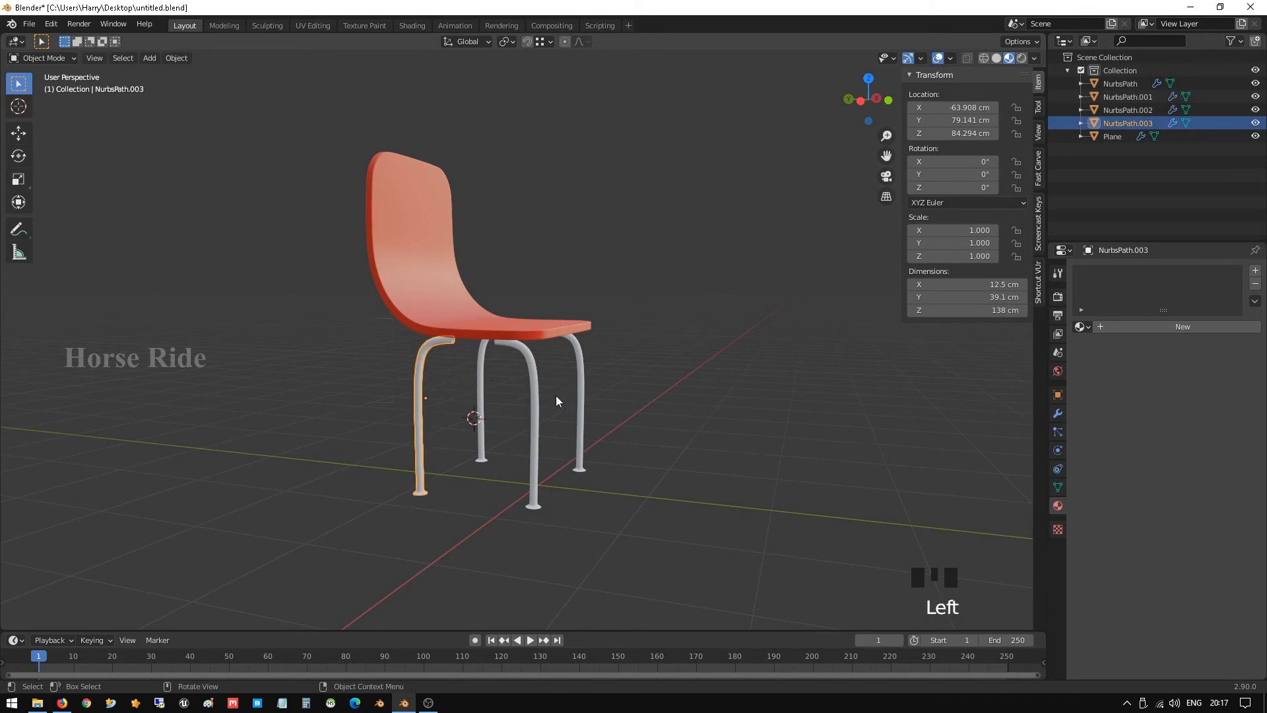
left_click(1108, 325)
double_click(1137, 326)
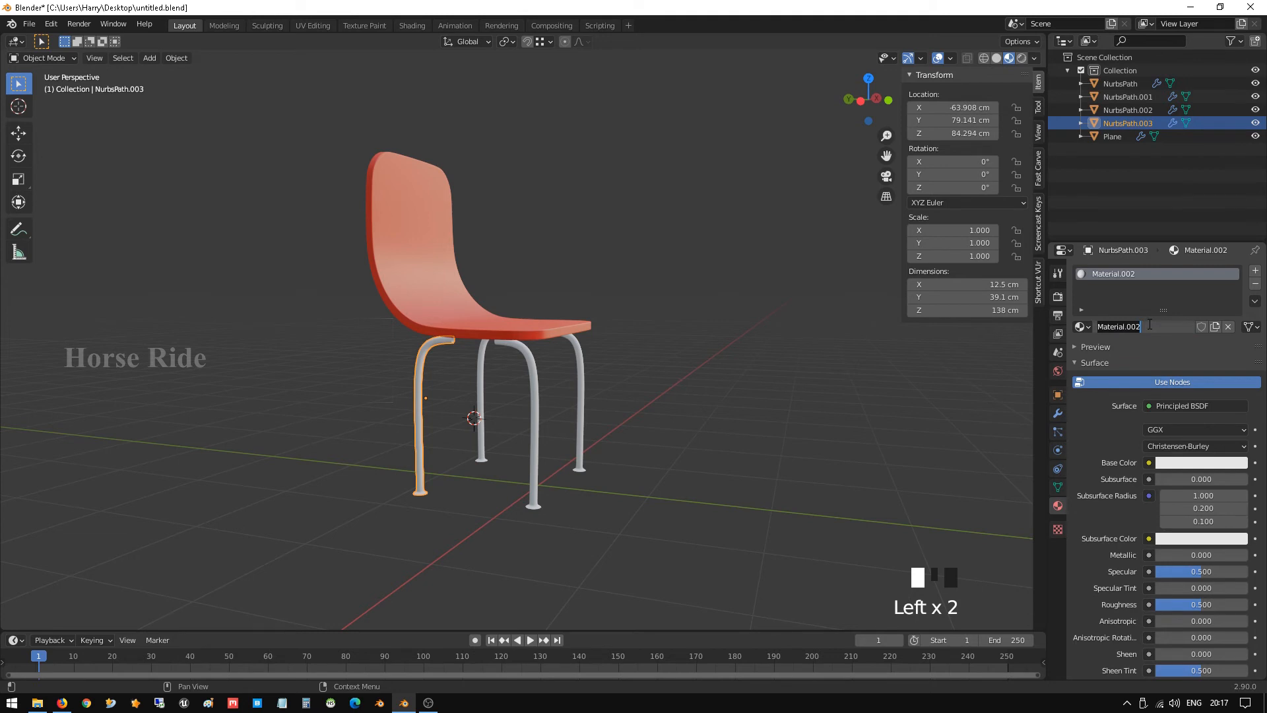
type("Leg")
key("Return")
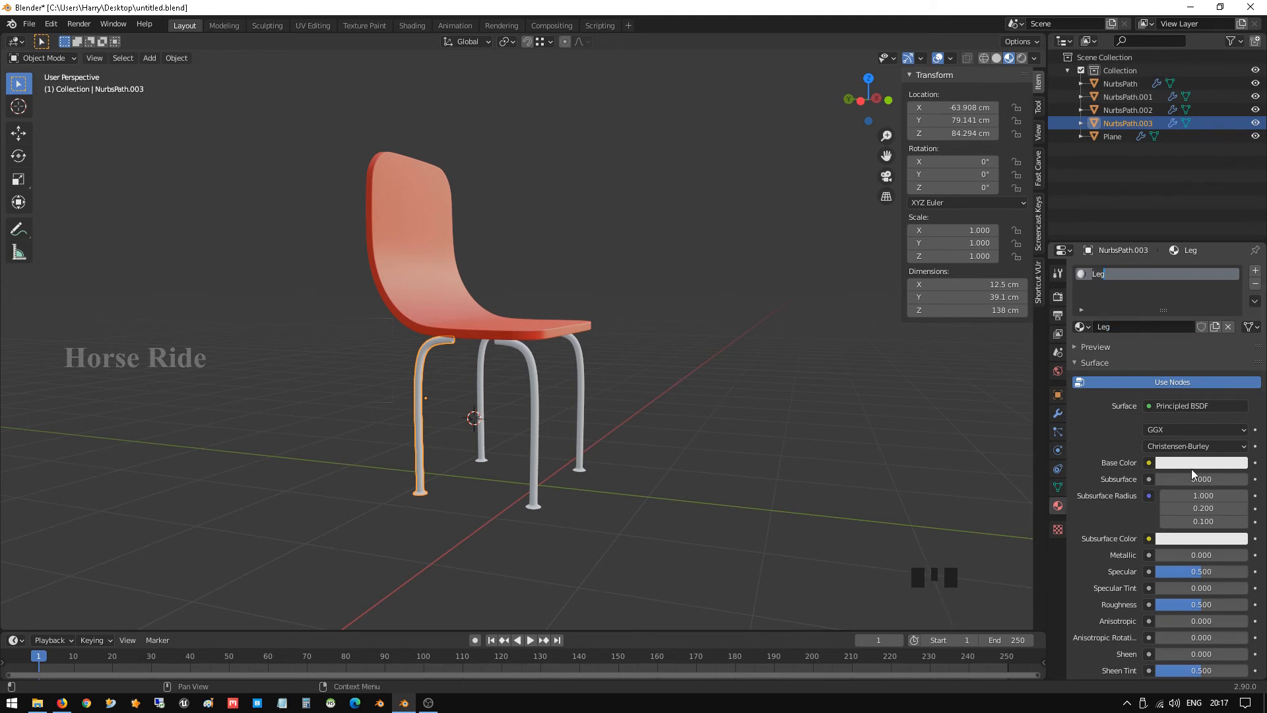
Set the Leg material's Metallic to 1.000 and its Roughness to 0.000
scroll(1193, 474, "down", 4)
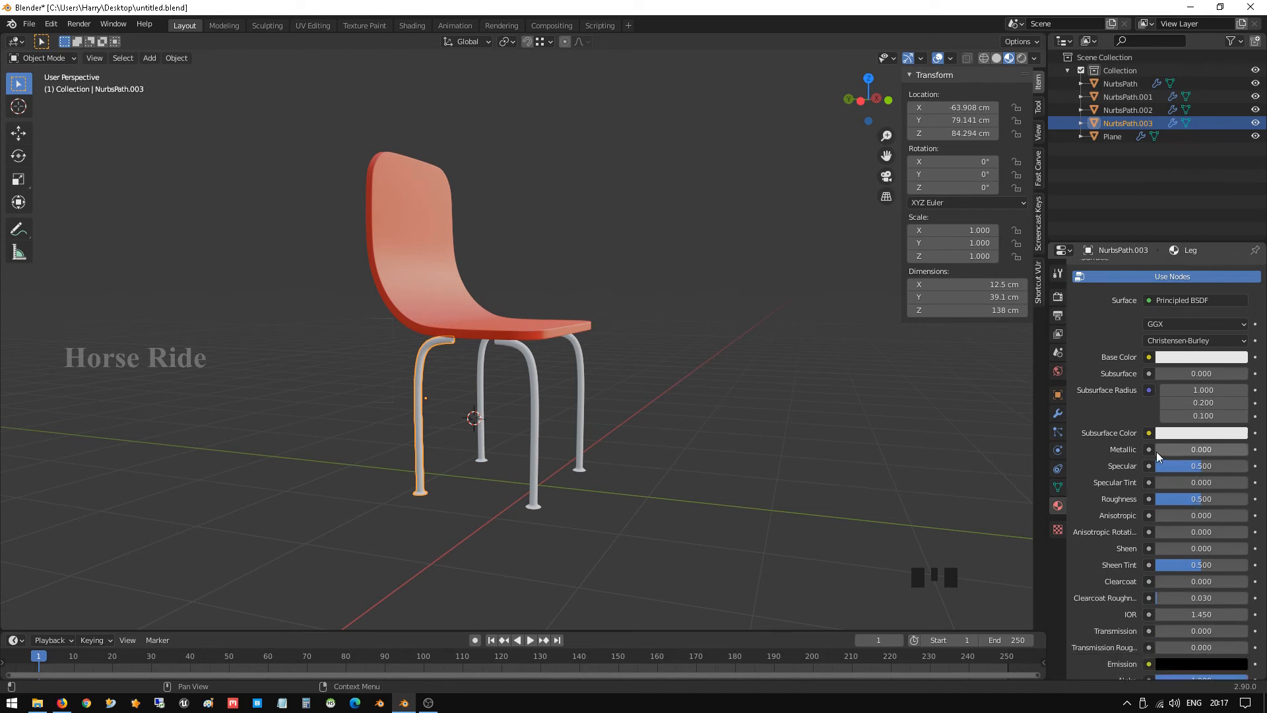
left_click_drag(1156, 451, 1251, 450)
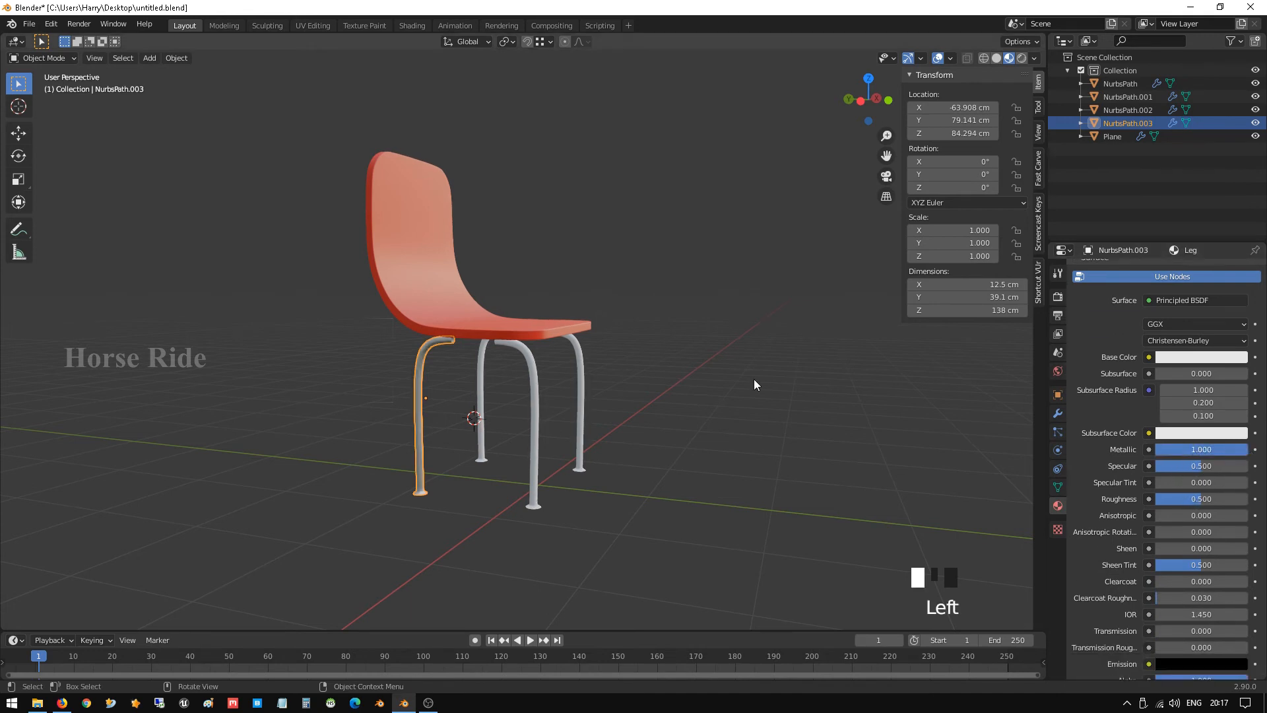
scroll(545, 378, "up", 1)
scroll(547, 374, "up", 2)
middle_click_drag(636, 372, 616, 368, "shift")
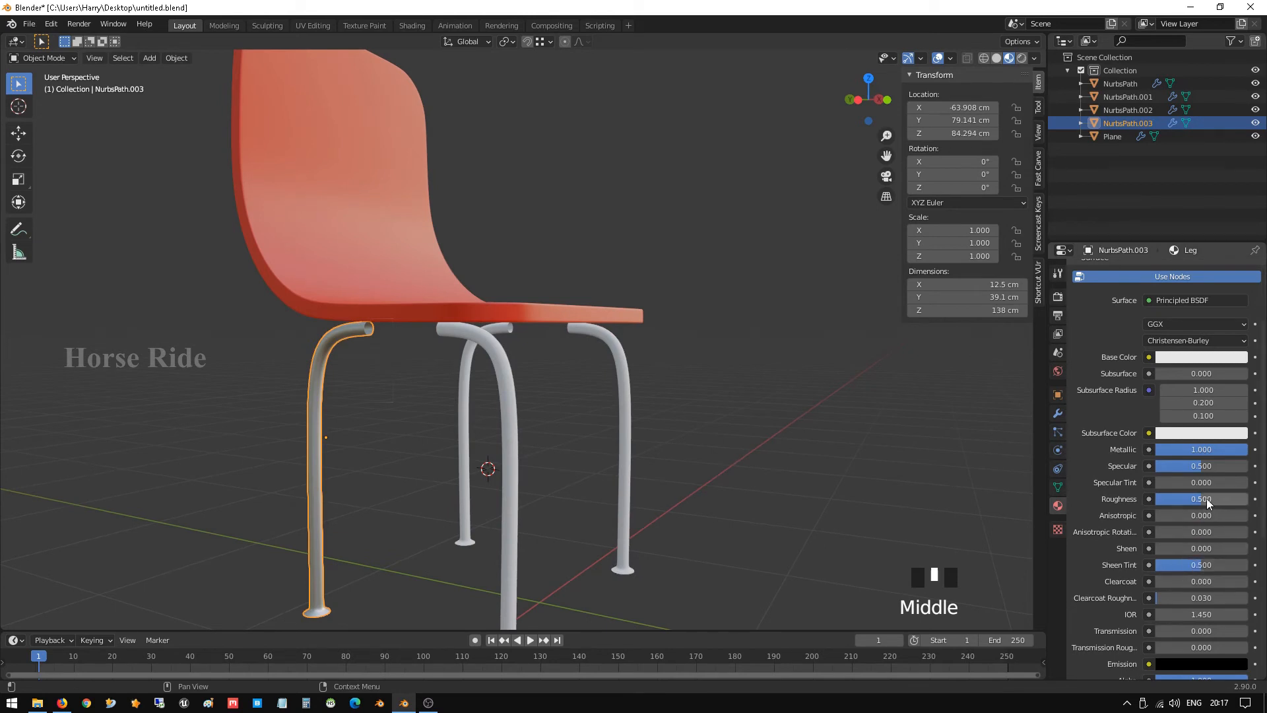
left_click_drag(1202, 500, 1156, 500)
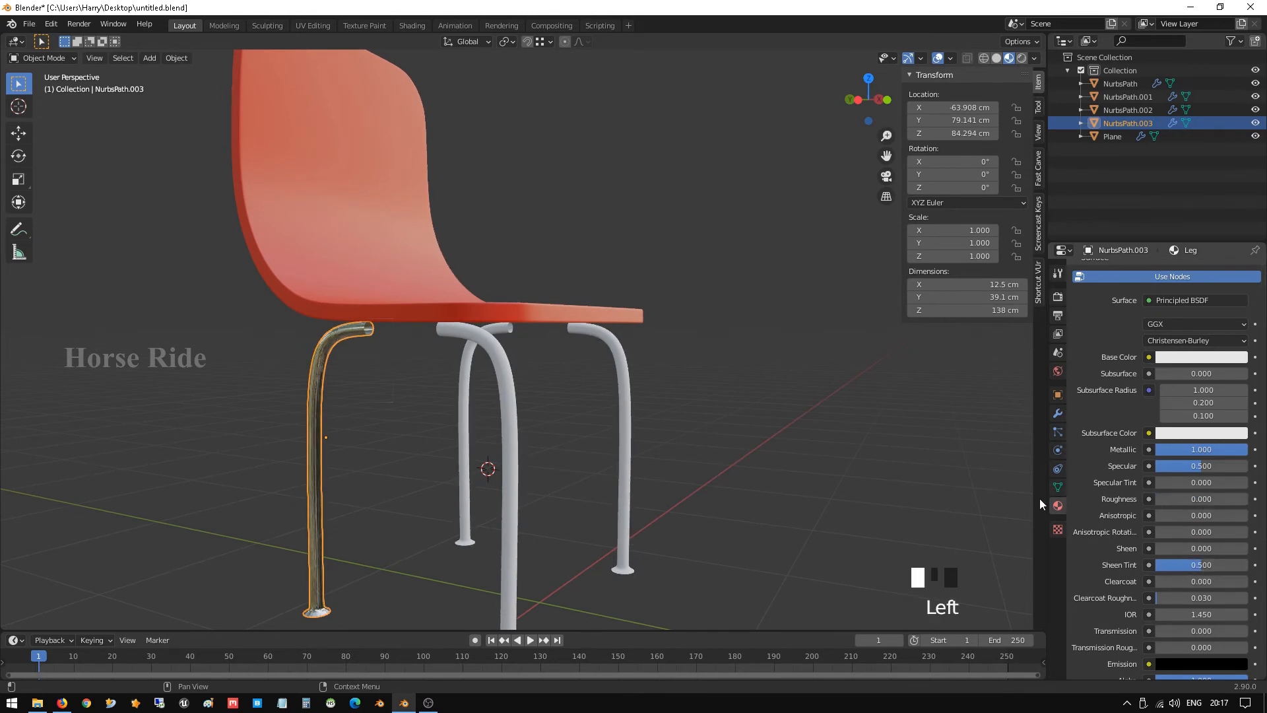
Select the three legs without a material and assign the existing Leg material to the active front leg on the negative X side
left_click(484, 350)
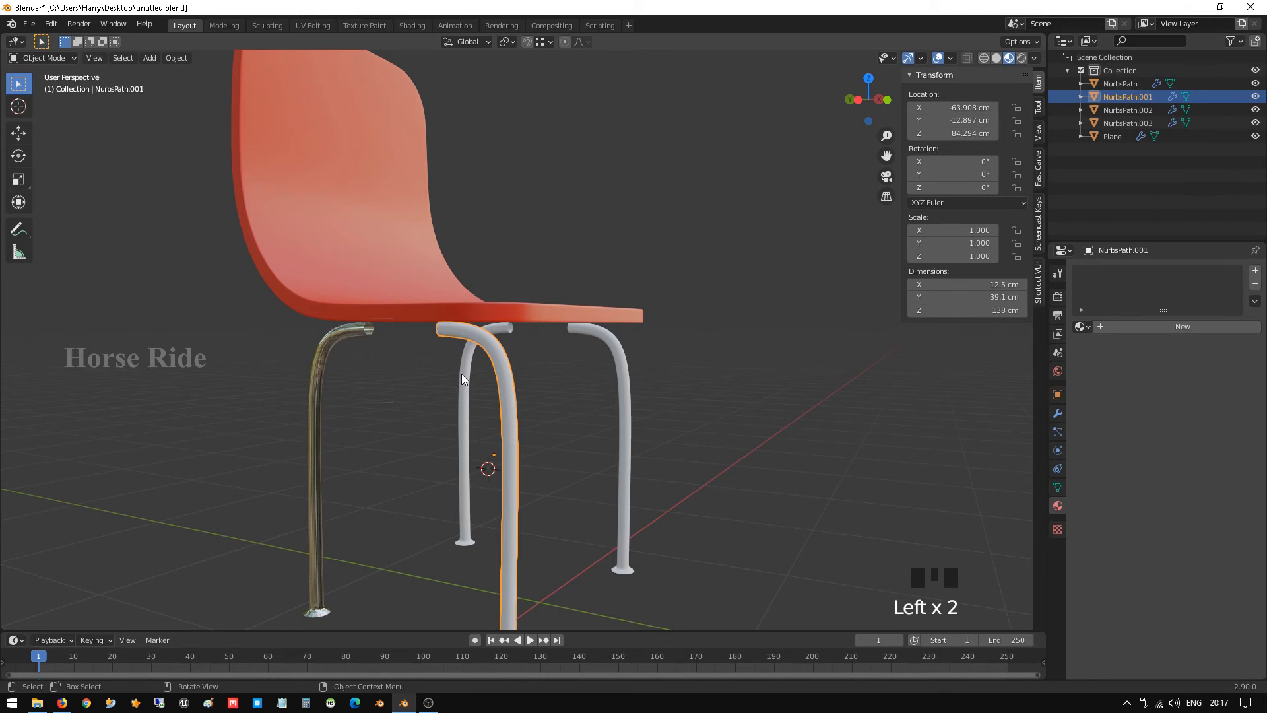
left_click(462, 373, "ctrl")
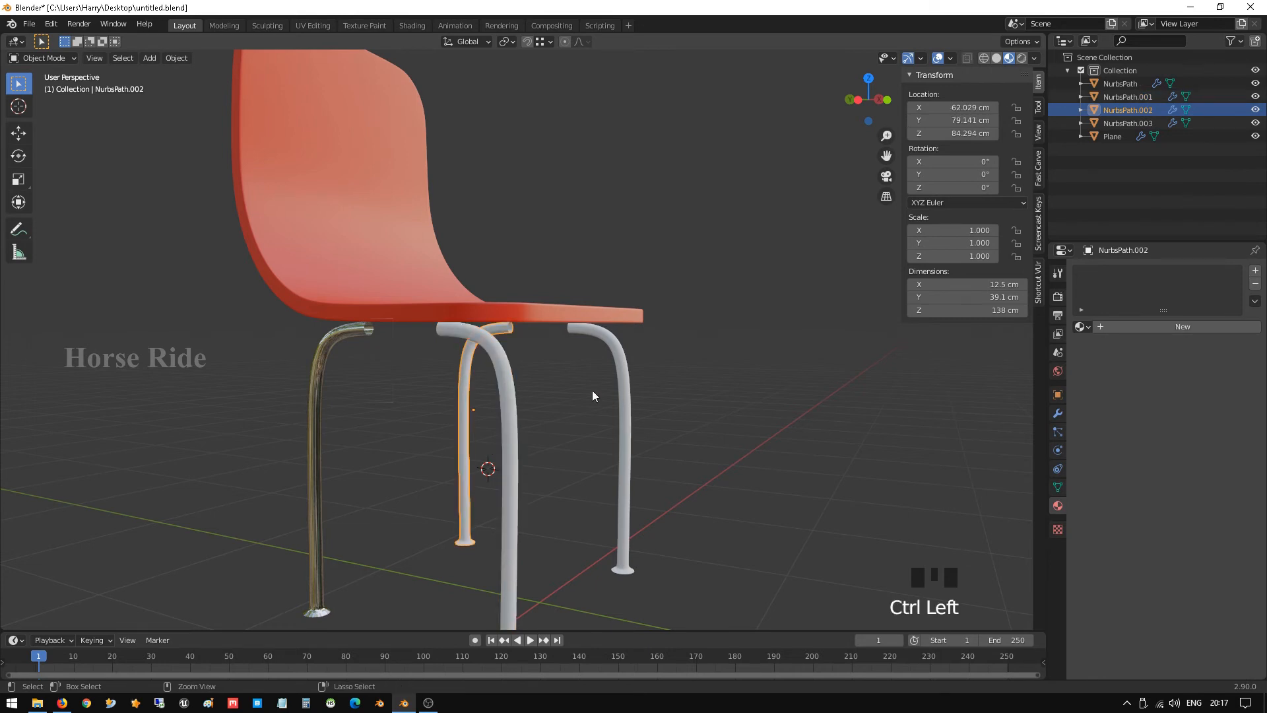
left_click(620, 366, "shift")
left_click(499, 401, "shift")
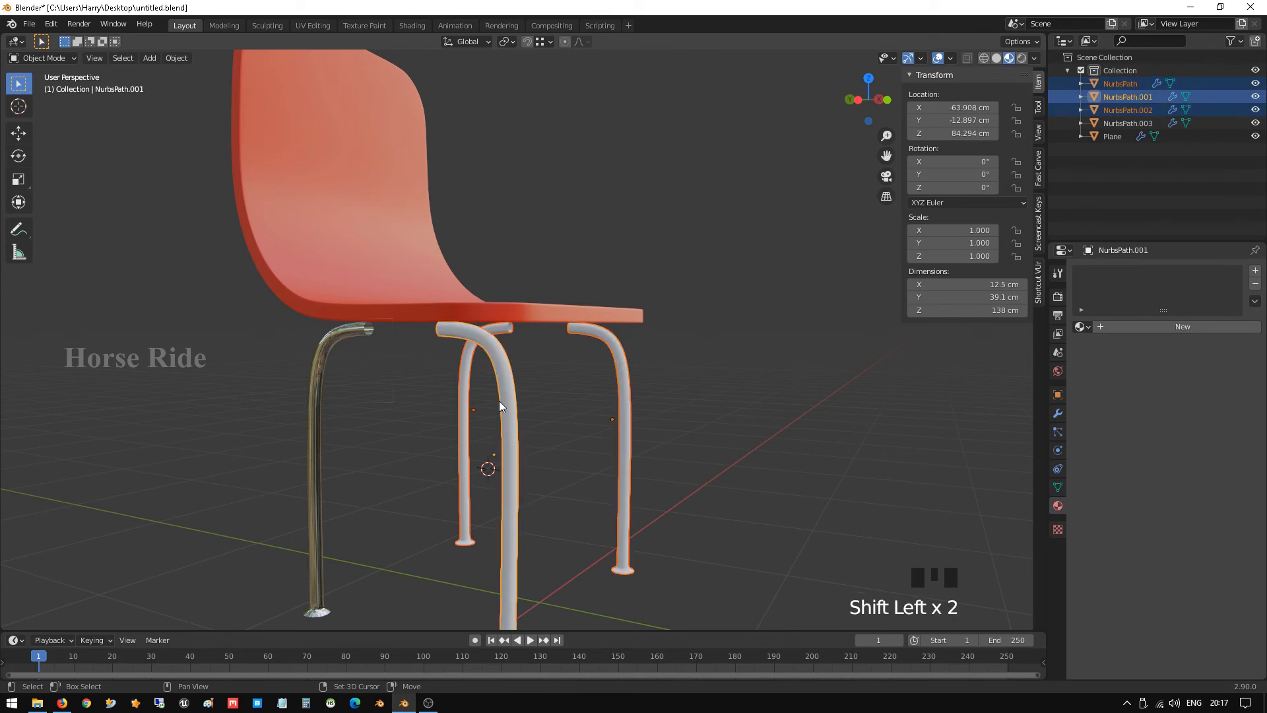
left_click(1080, 326)
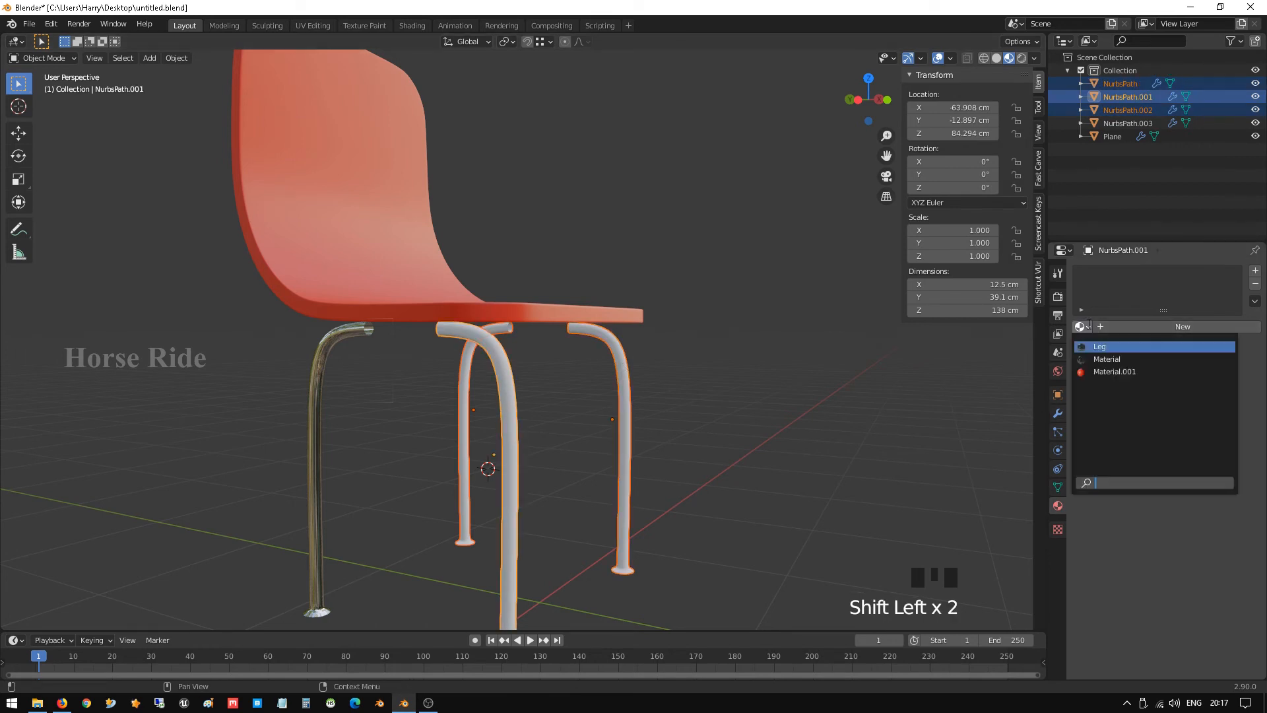
left_click(1099, 346)
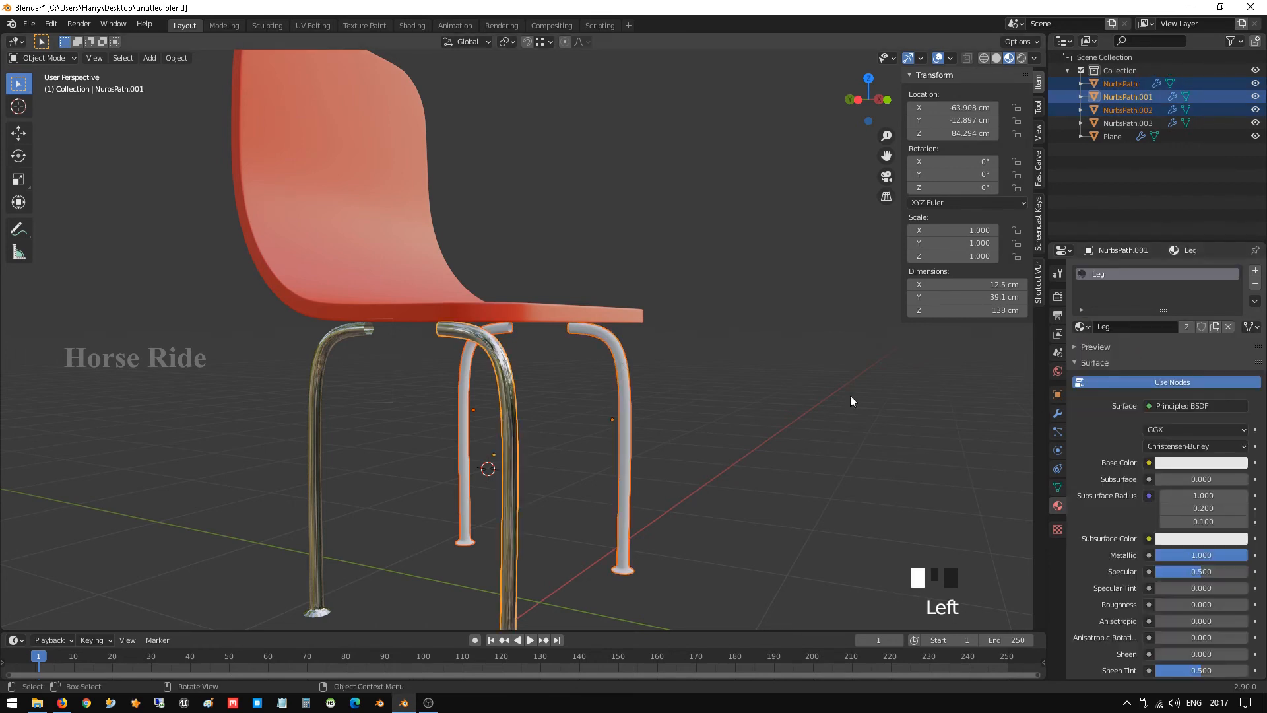
Assign the existing Leg material to the front and rear legs on the positive X side
left_click(599, 354)
left_click(617, 348)
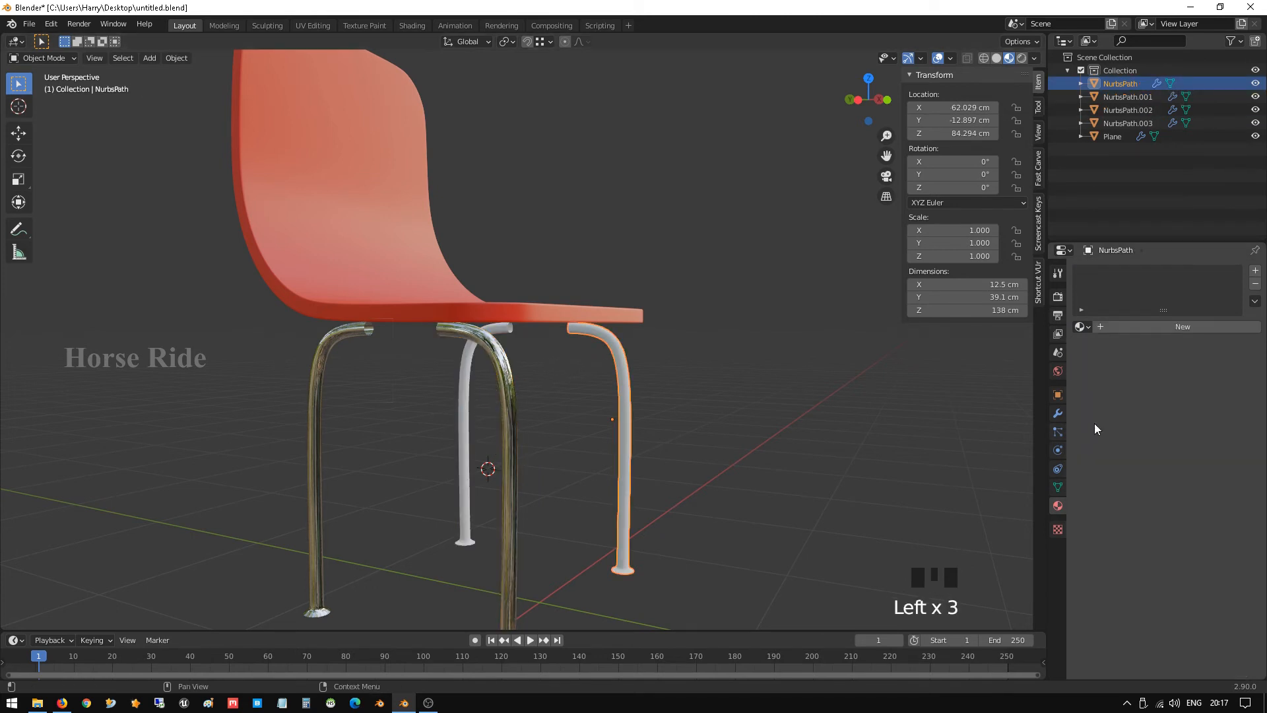
left_click(1081, 326)
left_click(1091, 346)
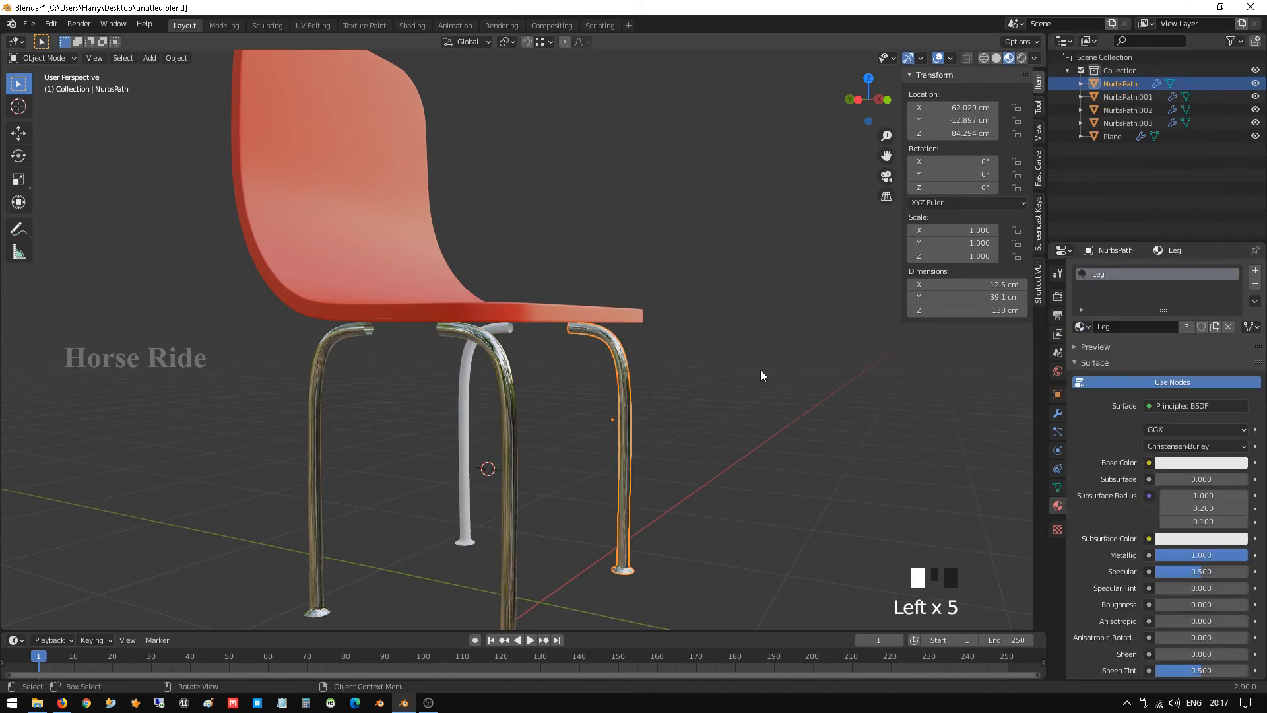
left_click(472, 367)
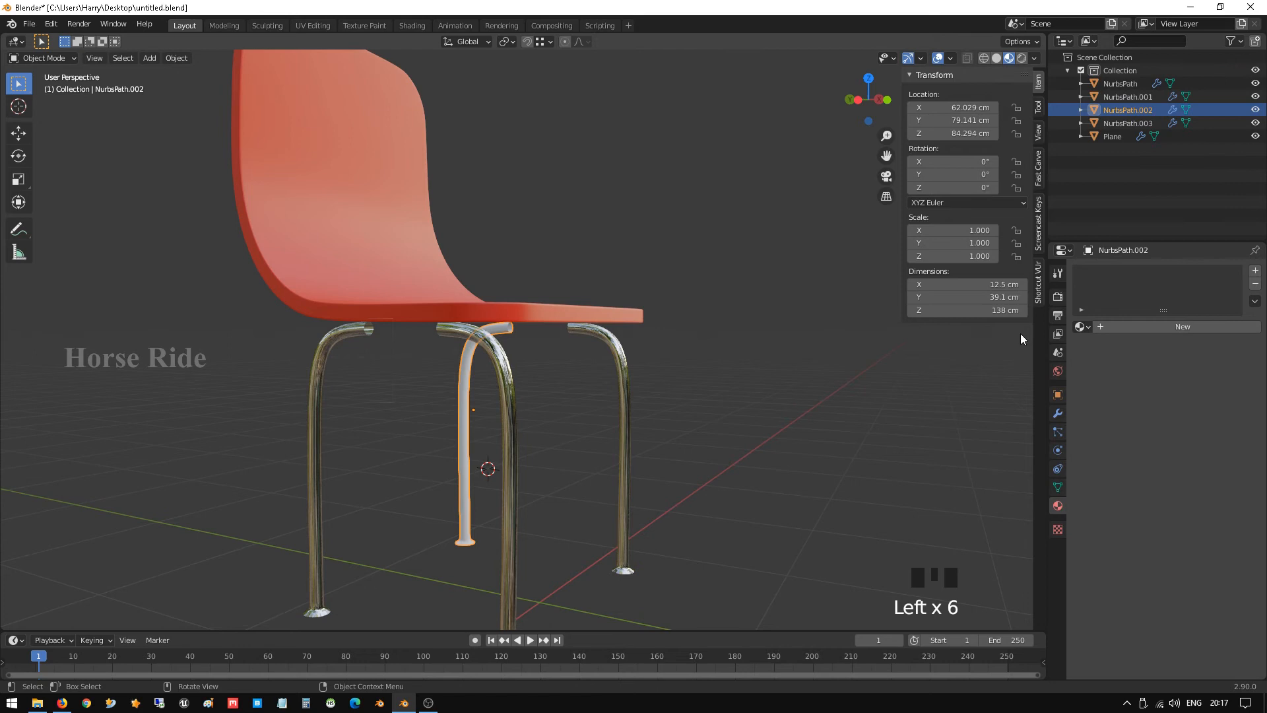
left_click(1081, 326)
left_click(1099, 346)
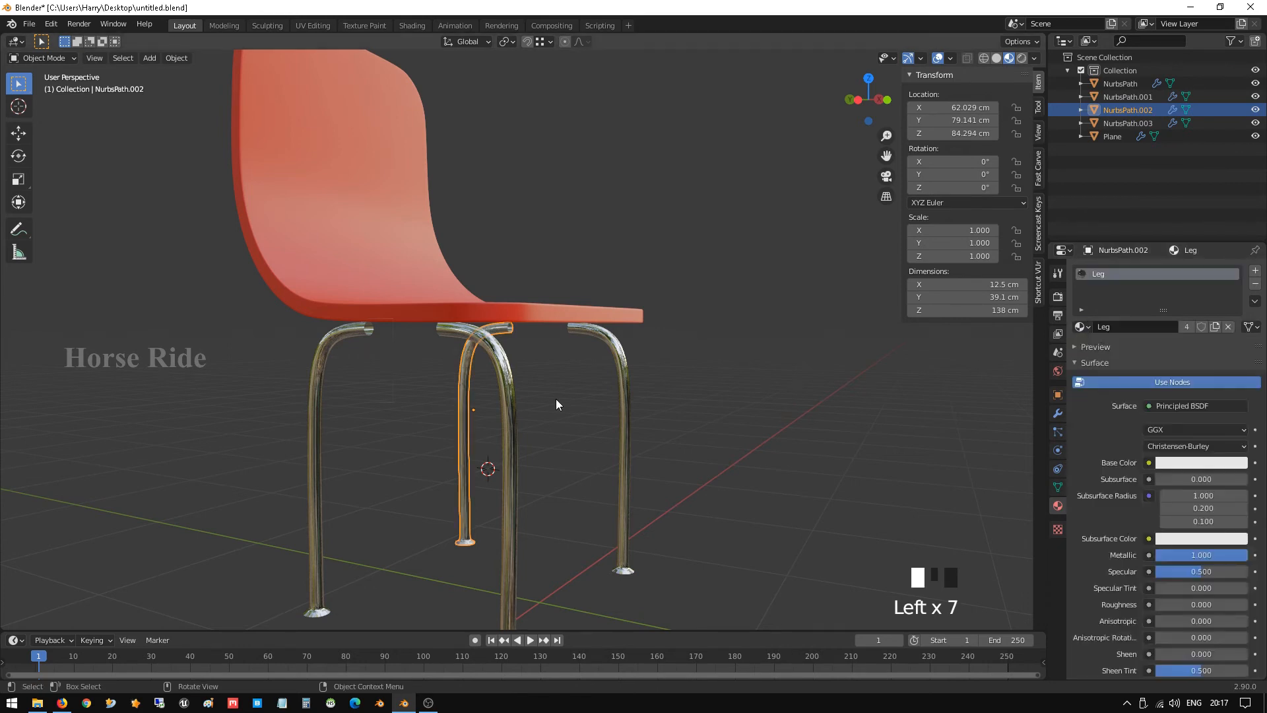
Deselect everything and examine the metallic legs and their reflections up close from several angles
middle_click_drag(556, 399, 652, 454)
left_click(652, 454)
scroll(652, 453, "down", 5)
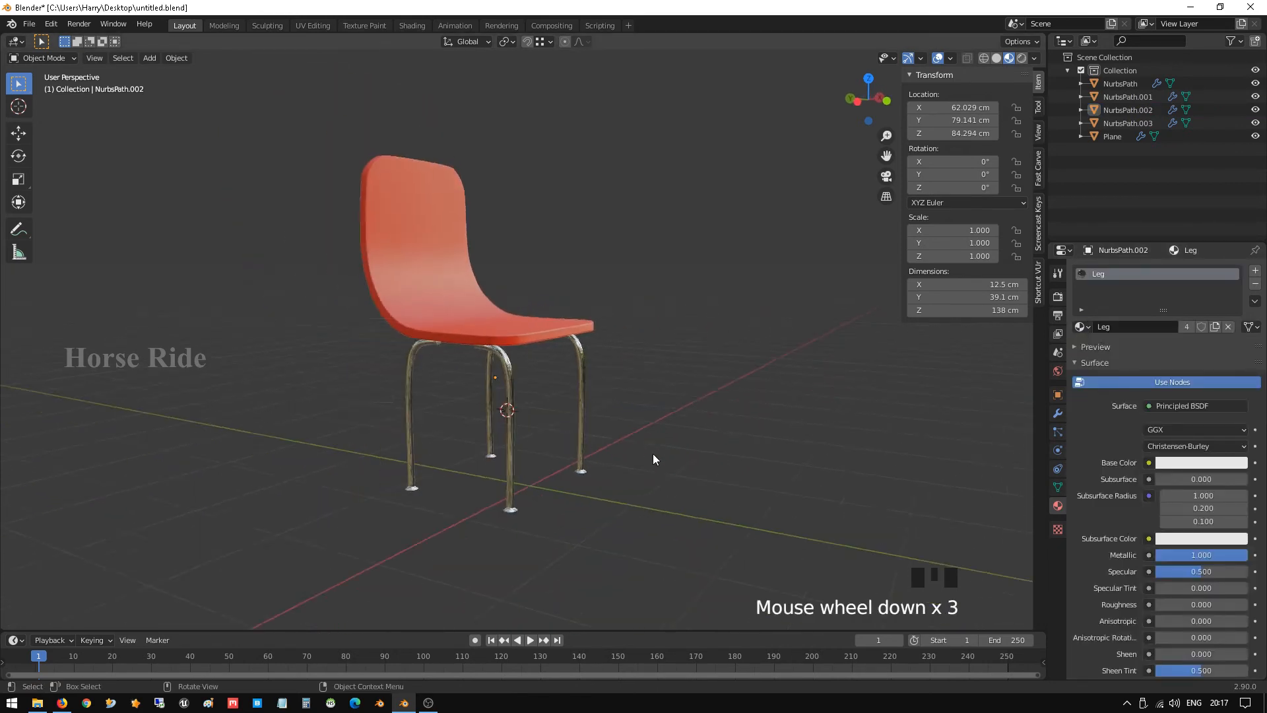
middle_click_drag(570, 395, 477, 423)
scroll(498, 359, "up", 2)
middle_click_drag(498, 359, 672, 333)
scroll(560, 414, "up", 6)
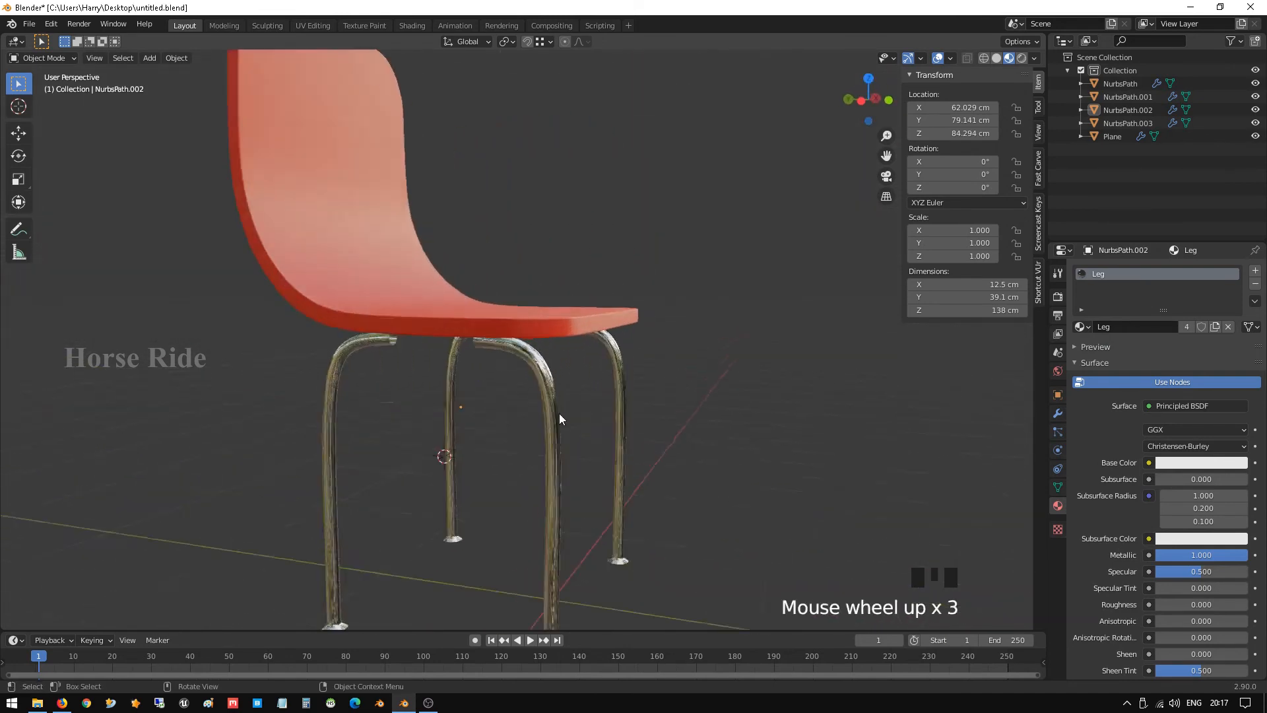
middle_click_drag(569, 422, 519, 417)
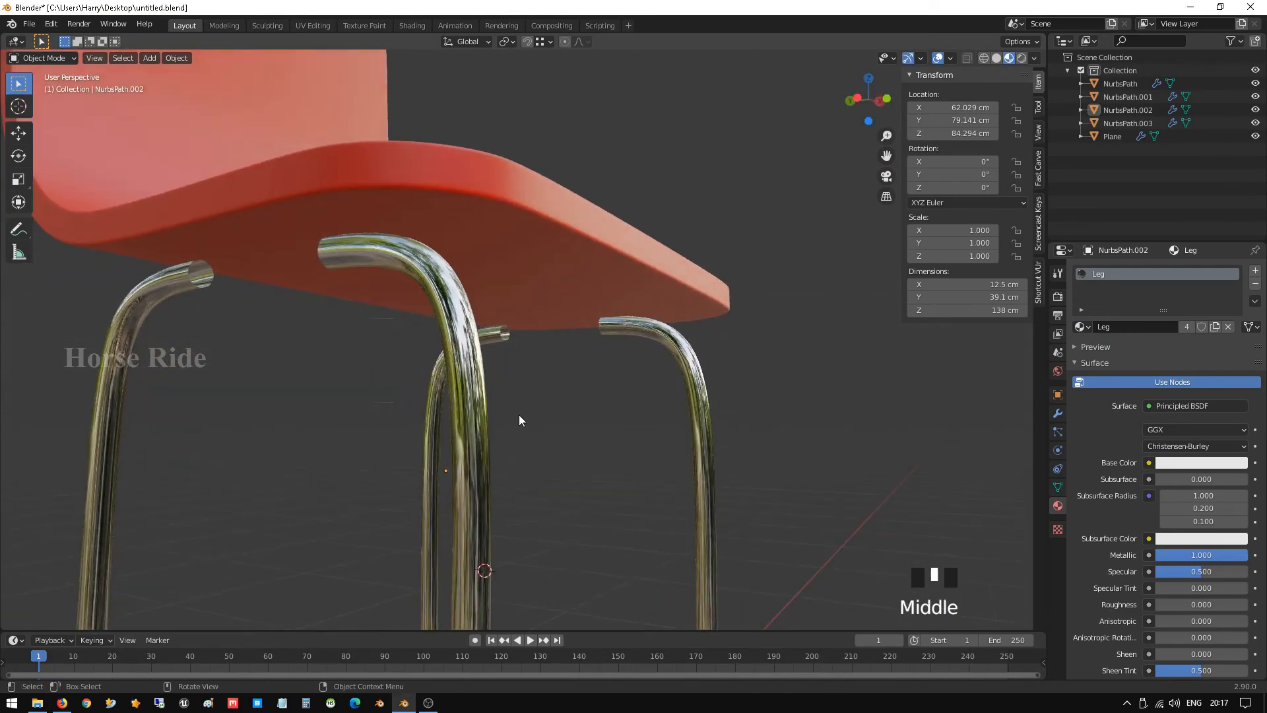
scroll(509, 424, "up", 2)
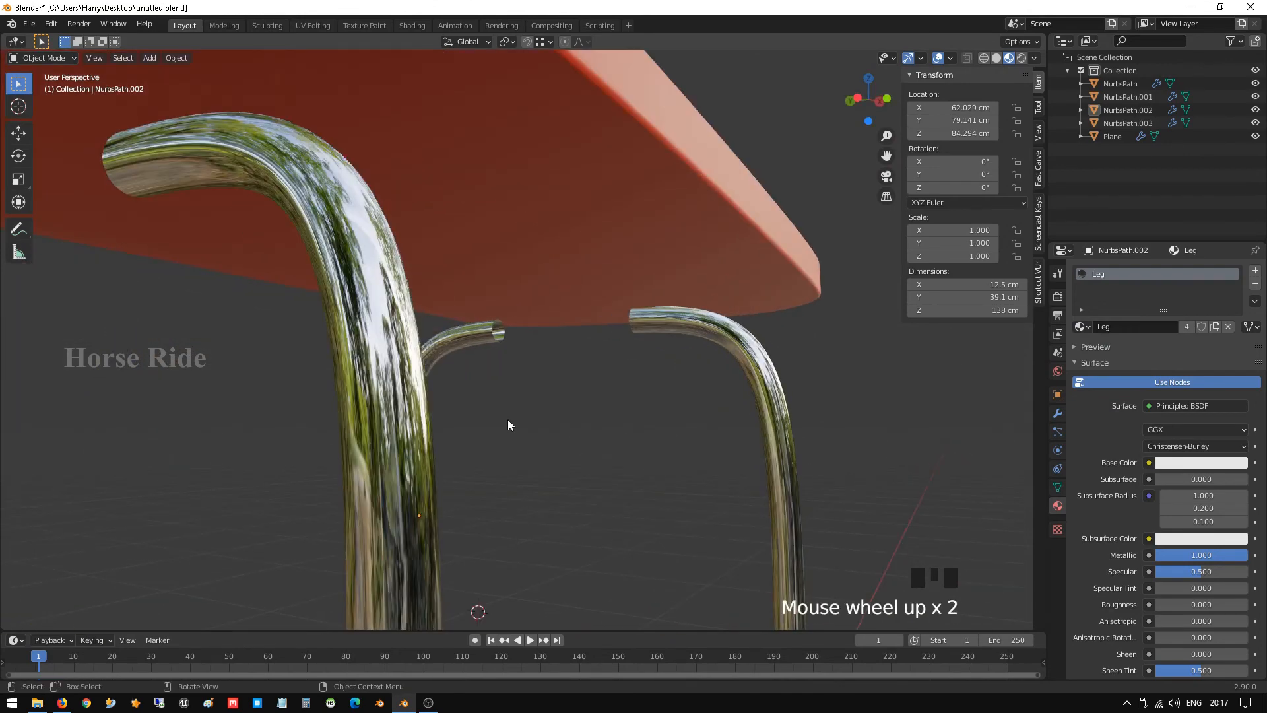
scroll(1191, 454, "down", 4)
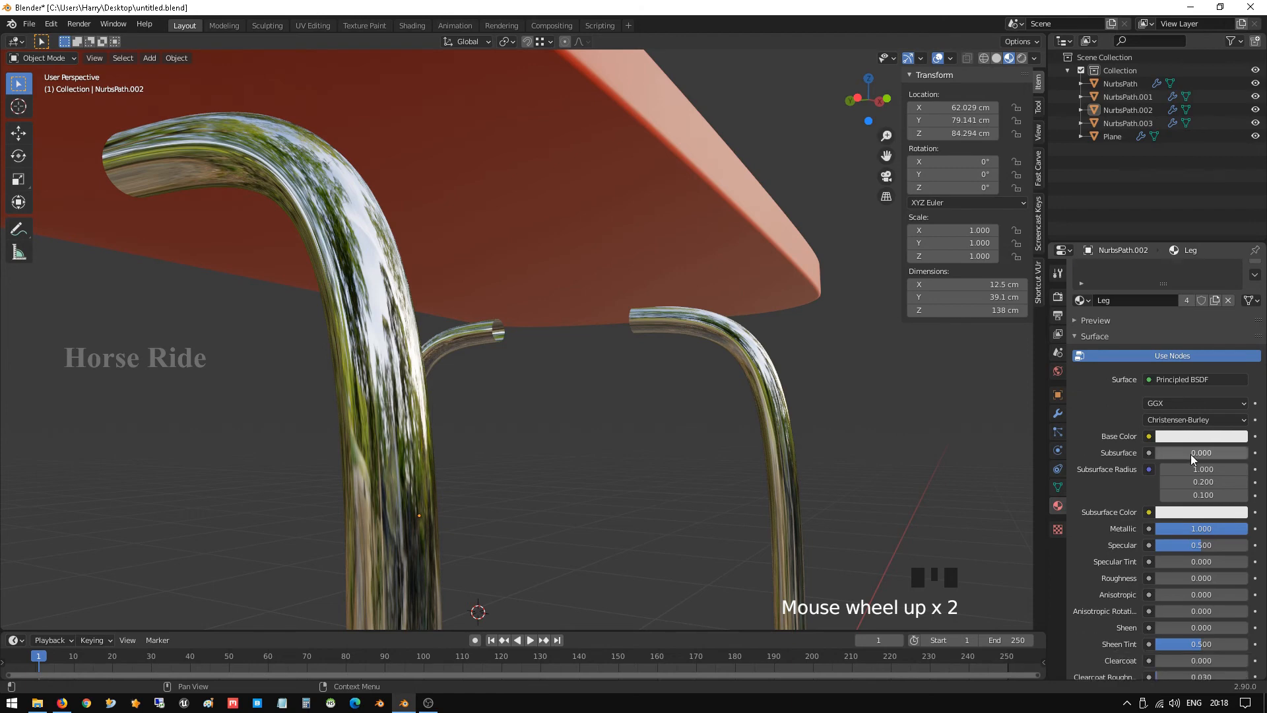
Switch to the Shading workspace and set the Leg material's Roughness to 0.055
left_click(401, 24)
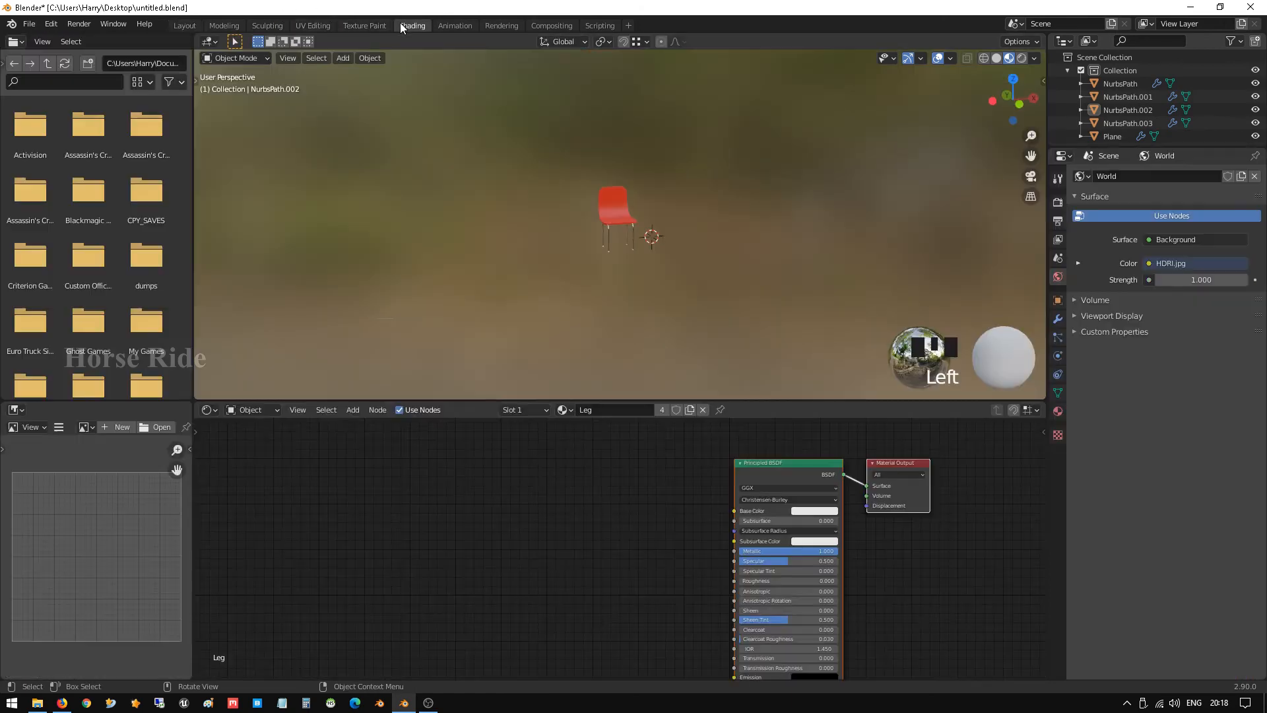
scroll(623, 239, "up", 5)
scroll(622, 239, "up", 5)
middle_click_drag(616, 235, 549, 191)
scroll(572, 287, "up", 5)
scroll(578, 184, "up", 5)
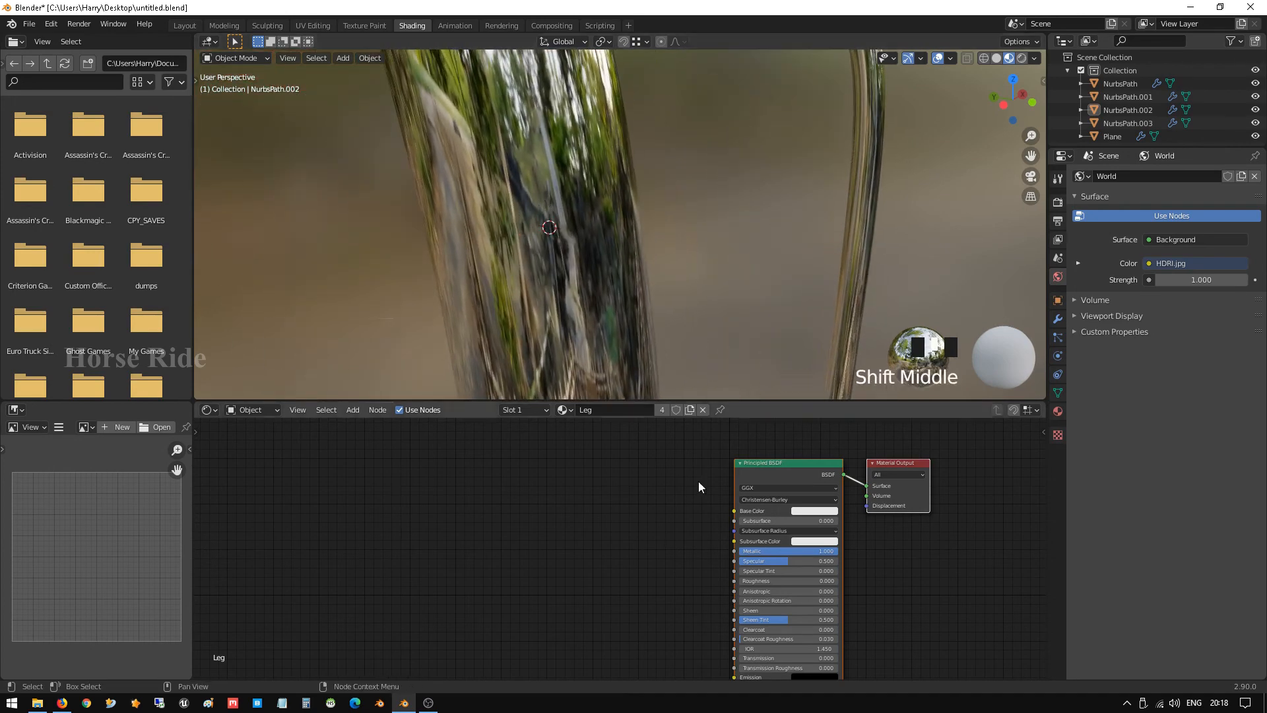
scroll(698, 481, "down", 1)
scroll(779, 610, "up", 3)
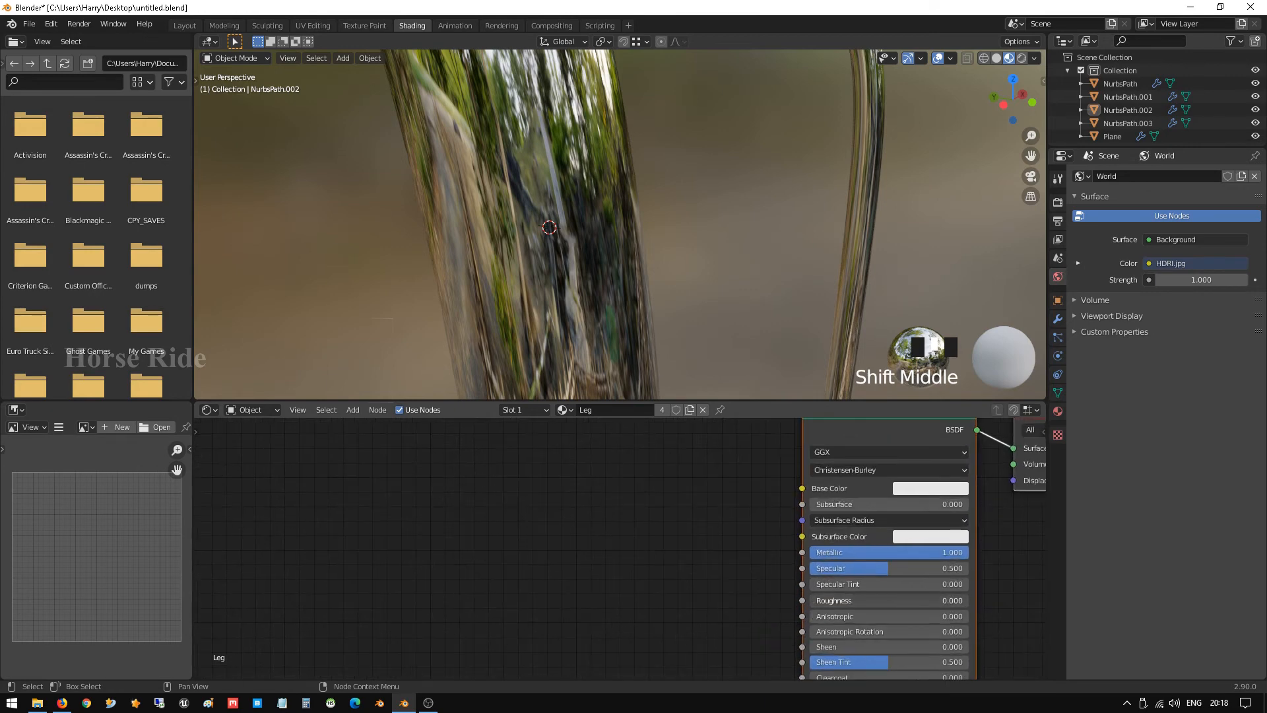
left_click_drag(884, 601, 894, 600)
scroll(647, 300, "down", 7)
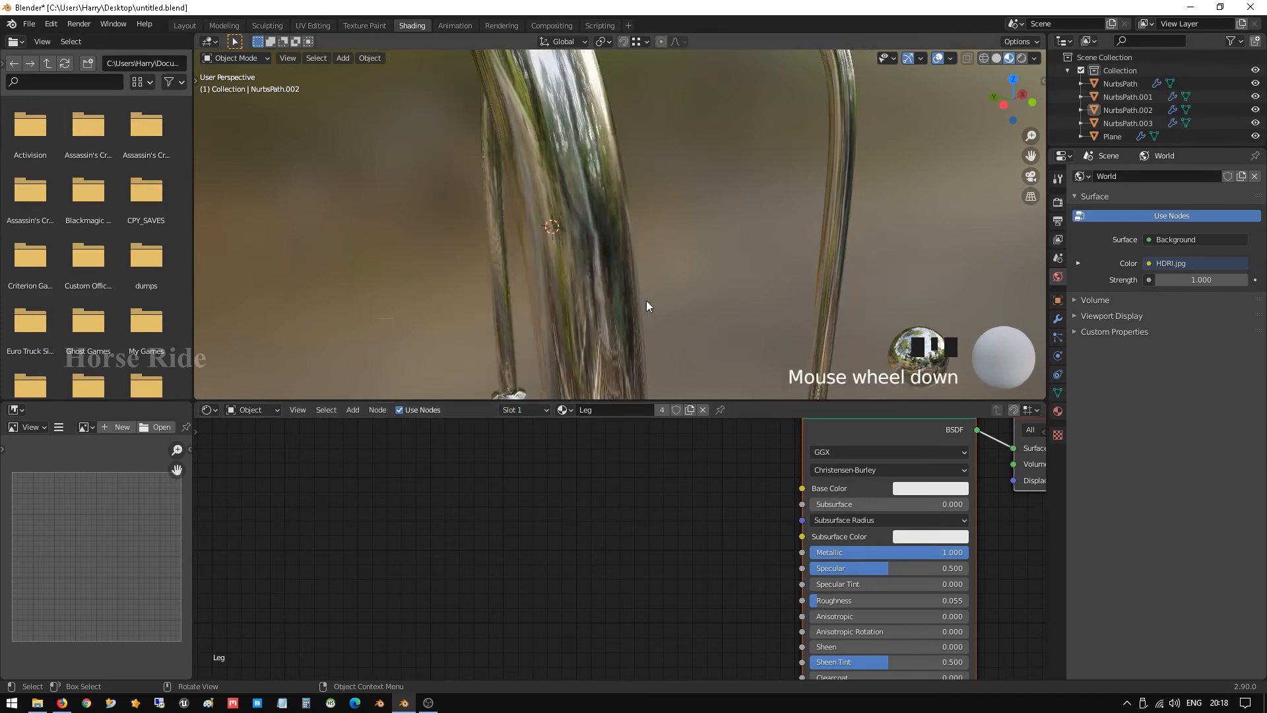
Raise the Leg material's Roughness to 0.086
scroll(617, 242, "up", 9)
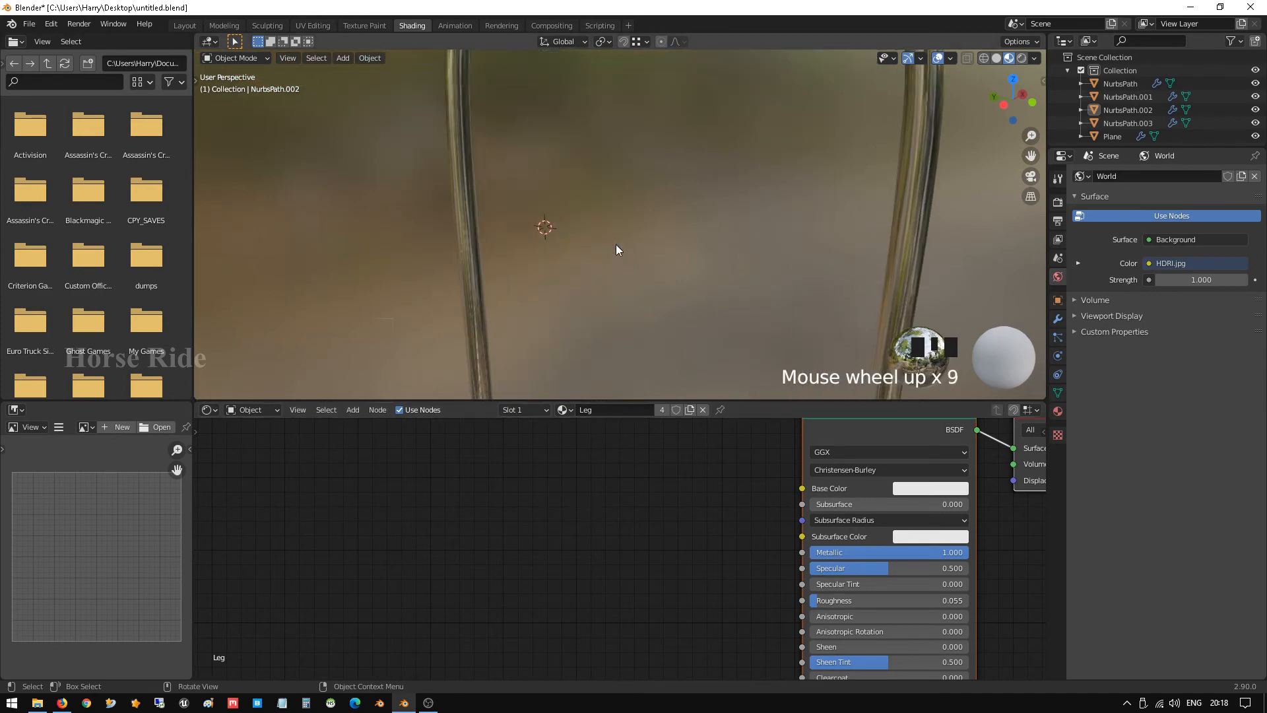
scroll(616, 244, "down", 3)
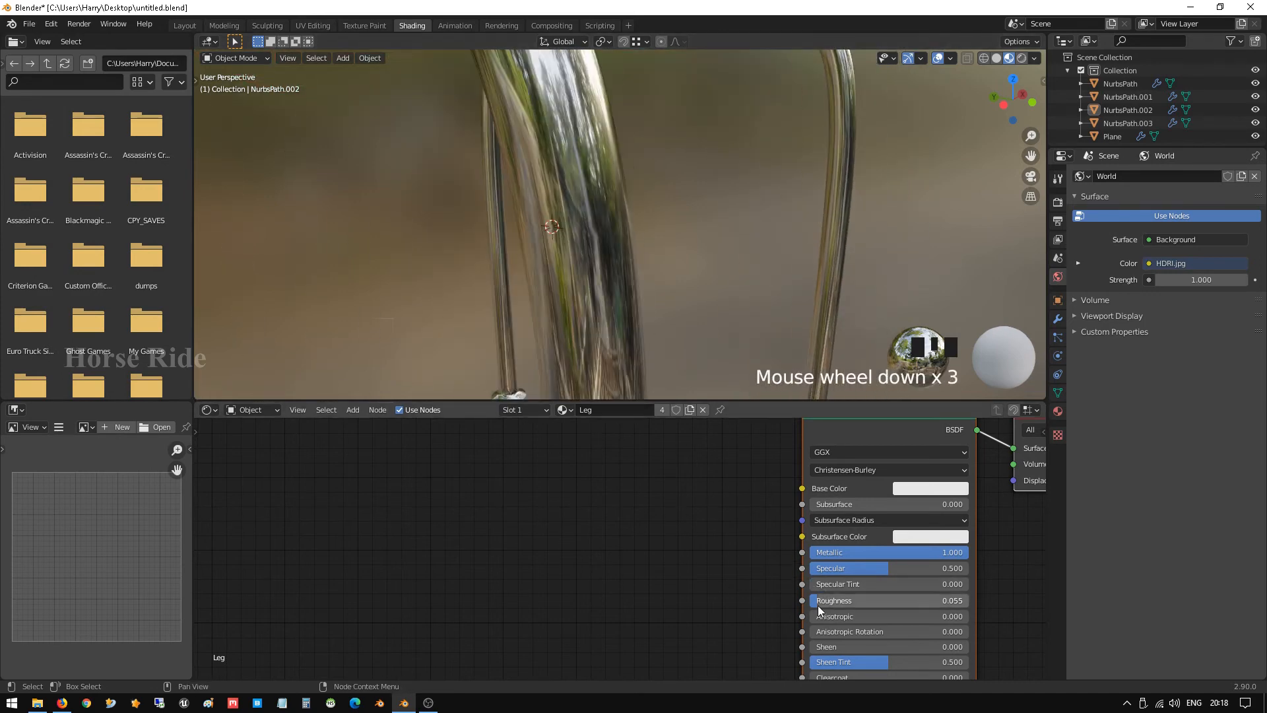
left_click_drag(889, 600, 894, 600)
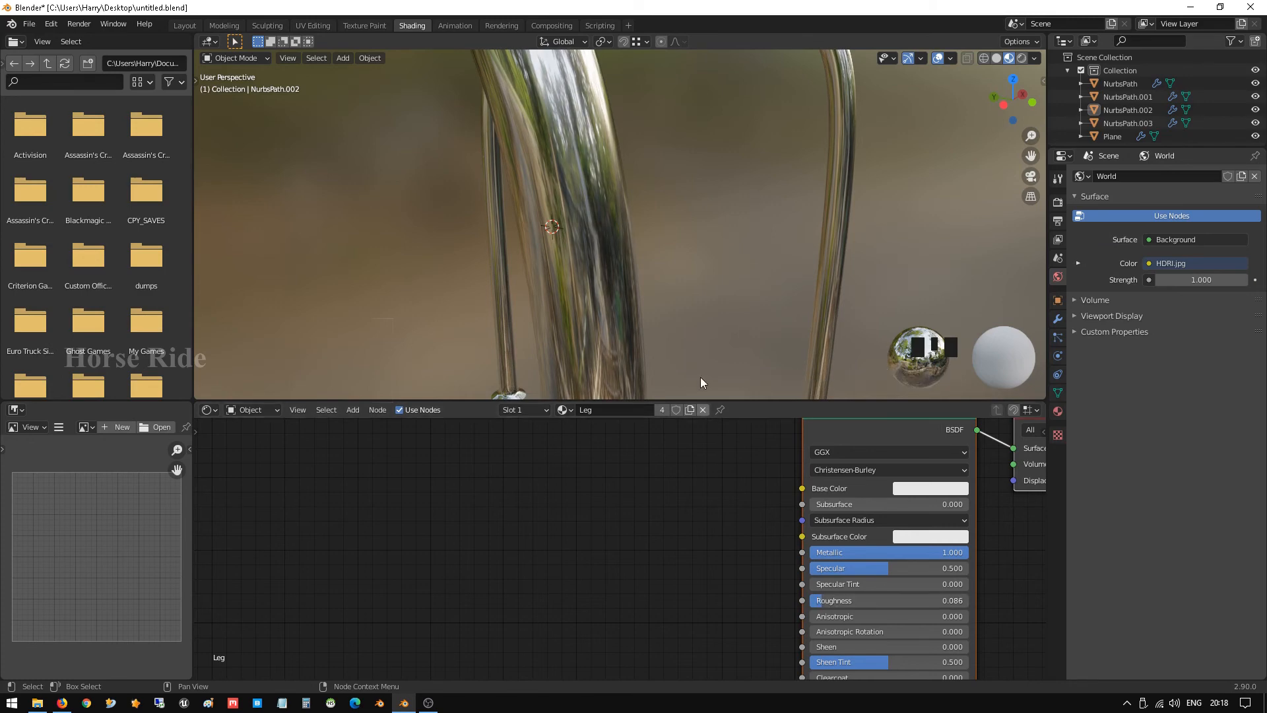
Examine the lower legs and their feet with the adjusted Leg material
scroll(679, 291, "down", 5)
scroll(695, 245, "down", 2)
middle_click_drag(695, 245, 615, 228)
scroll(608, 331, "up", 2)
middle_click_drag(607, 330, 612, 165, "shift")
scroll(527, 216, "up", 5)
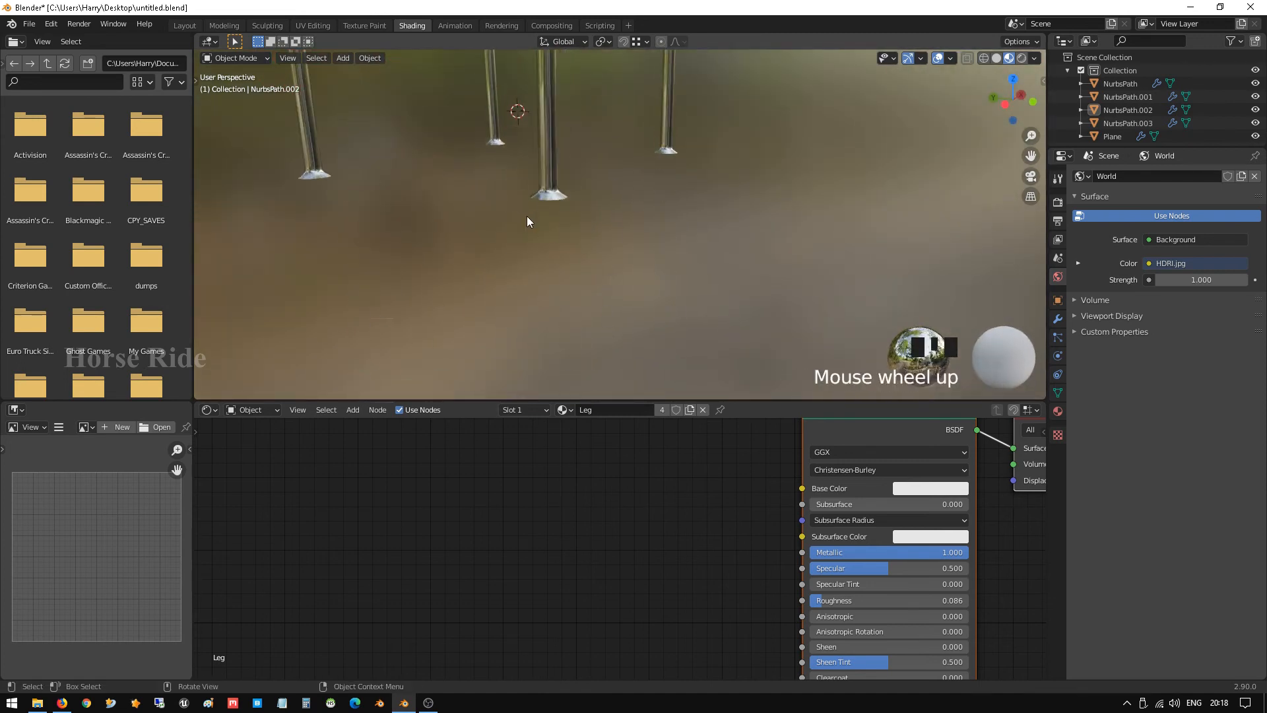
middle_click_drag(477, 110, 514, 124)
scroll(515, 124, "down", 10)
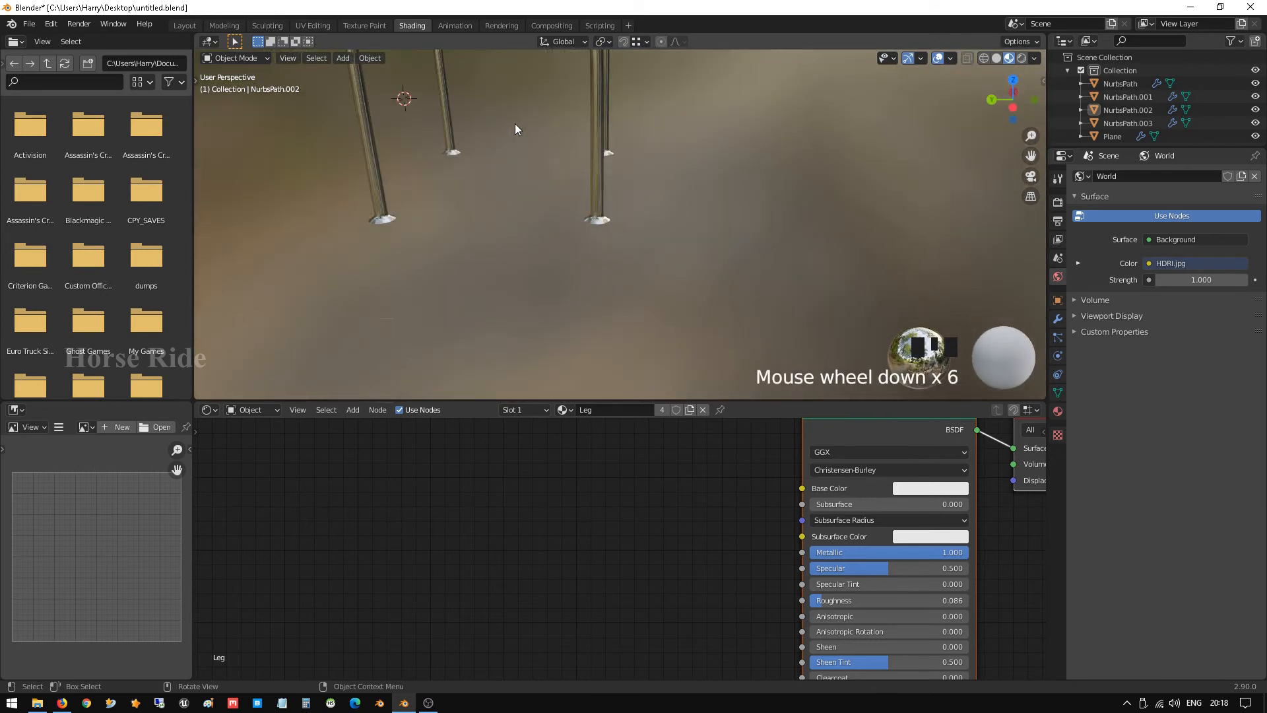
Select the seat and set the Roughness of its red material to 0.764
scroll(551, 184, "up", 2)
middle_click_drag(553, 221, 584, 288, "shift")
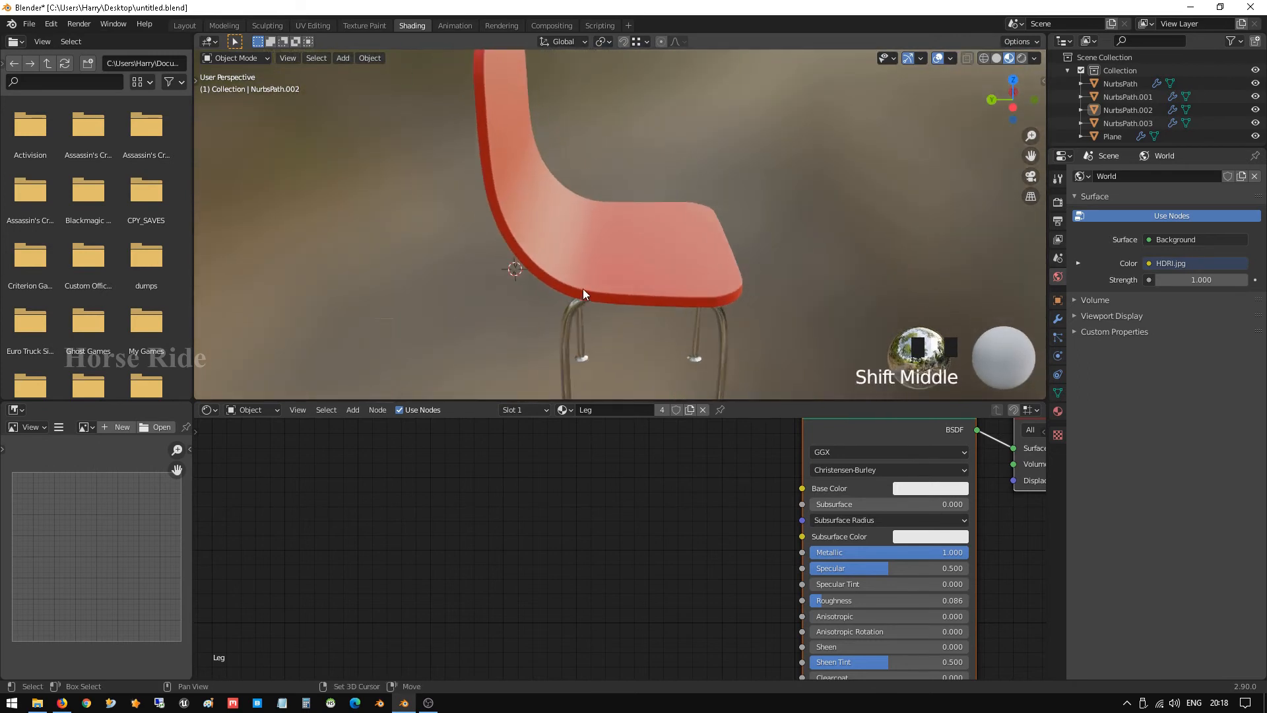
left_click(570, 250)
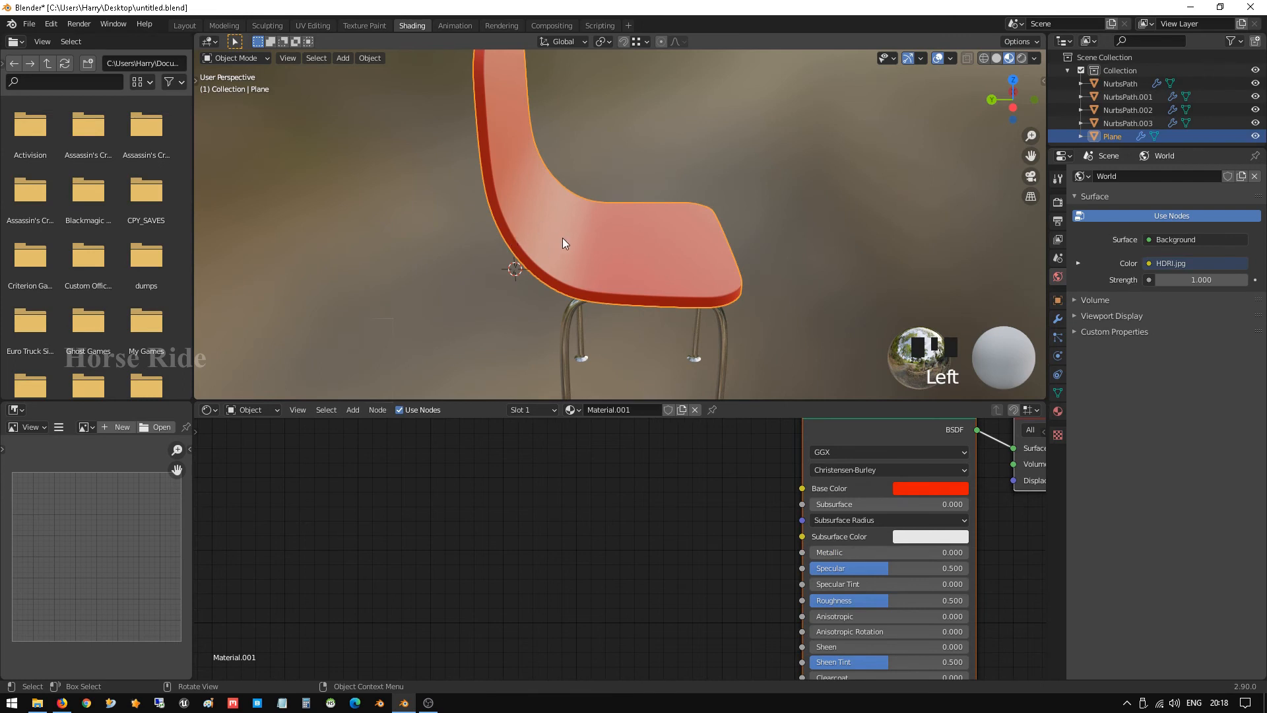
middle_click_drag(563, 239, 488, 236)
scroll(568, 236, "up", 2)
middle_click_drag(567, 236, 540, 226, "shift")
scroll(528, 236, "up", 3)
scroll(852, 466, "up", 1)
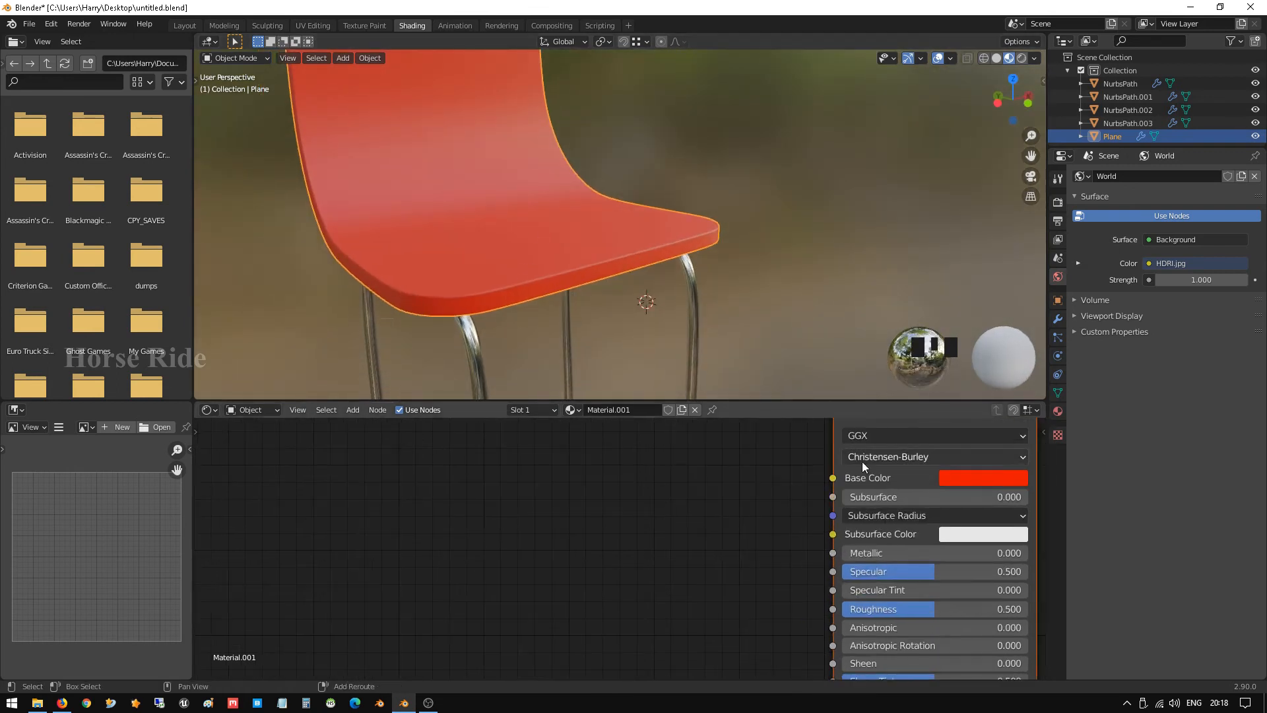
middle_click_drag(862, 461, 615, 477)
scroll(657, 561, "down", 1)
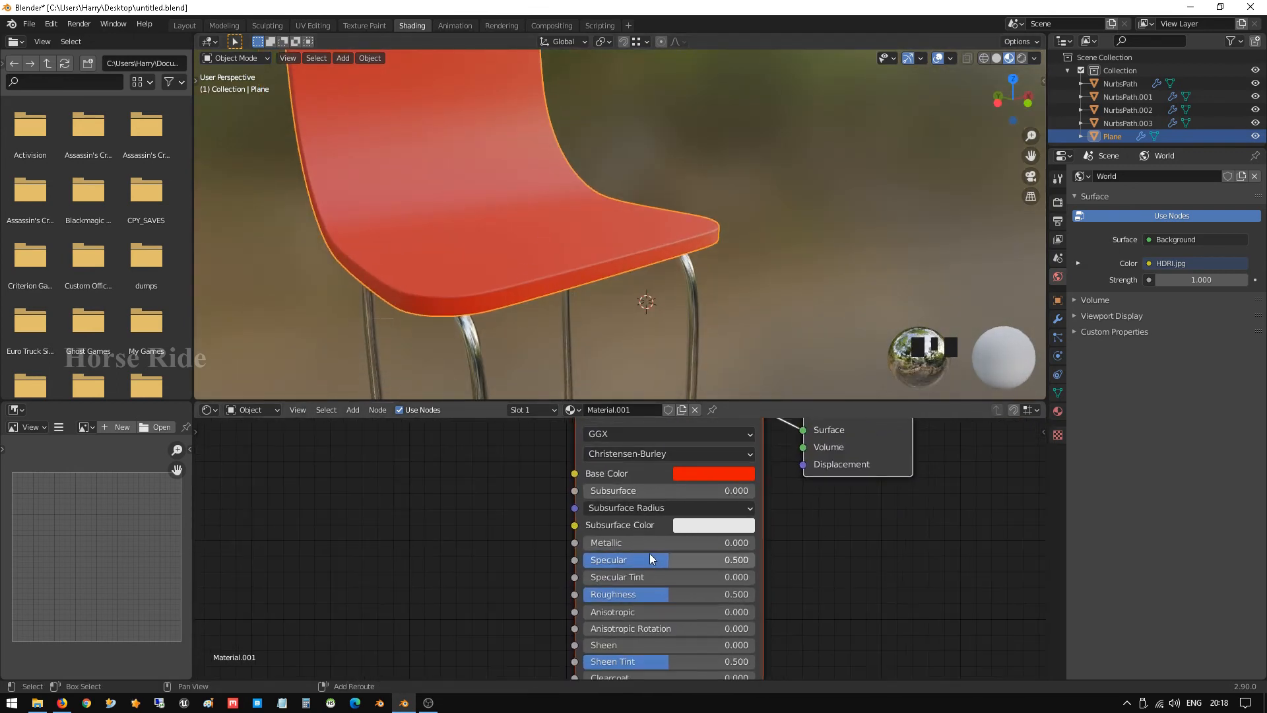
middle_click_drag(650, 553, 630, 472)
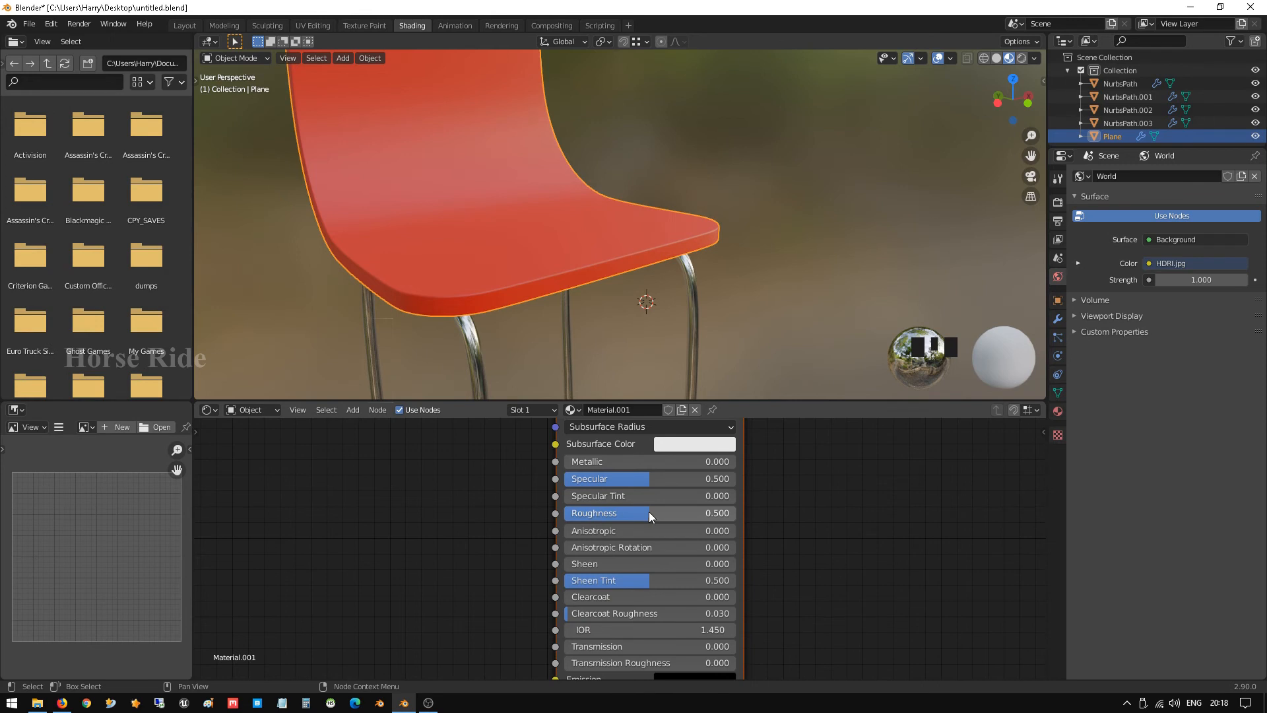
left_click_drag(649, 513, 695, 513)
Examine the seat's rougher red finish and the whole chair from several angles and distances
middle_click_drag(650, 369, 680, 316)
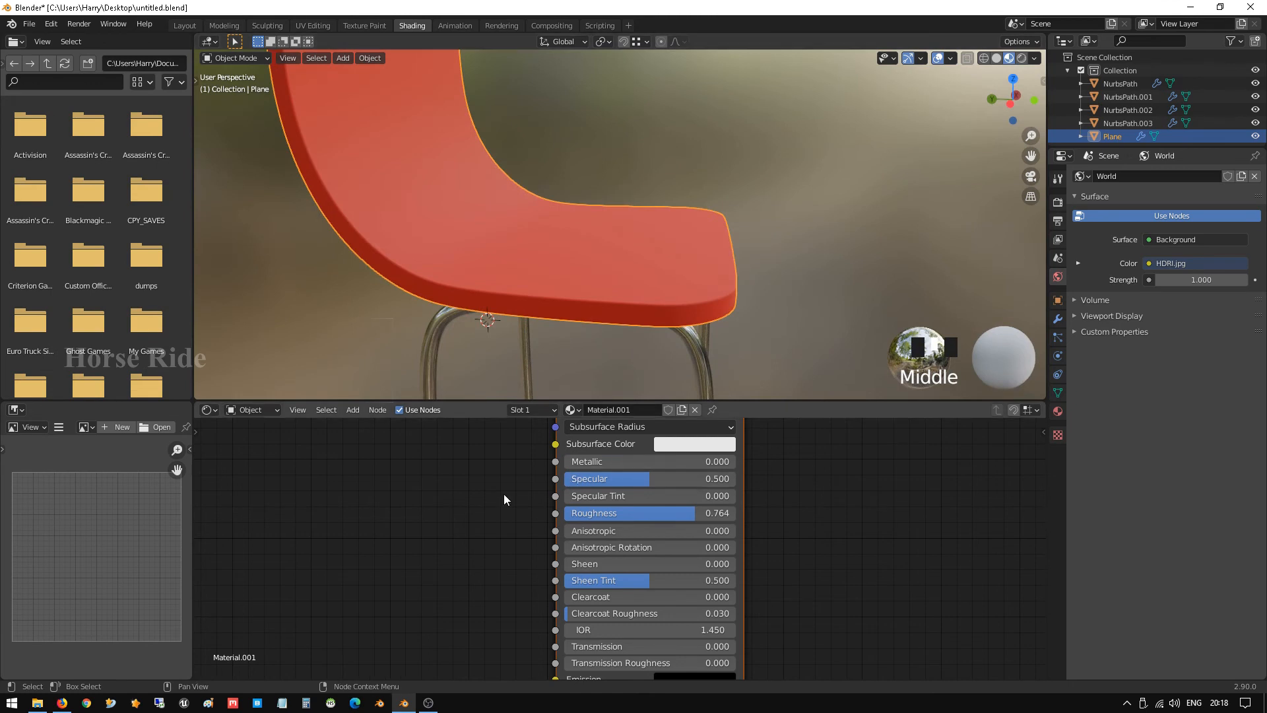
scroll(517, 212, "down", 6)
scroll(580, 217, "up", 5)
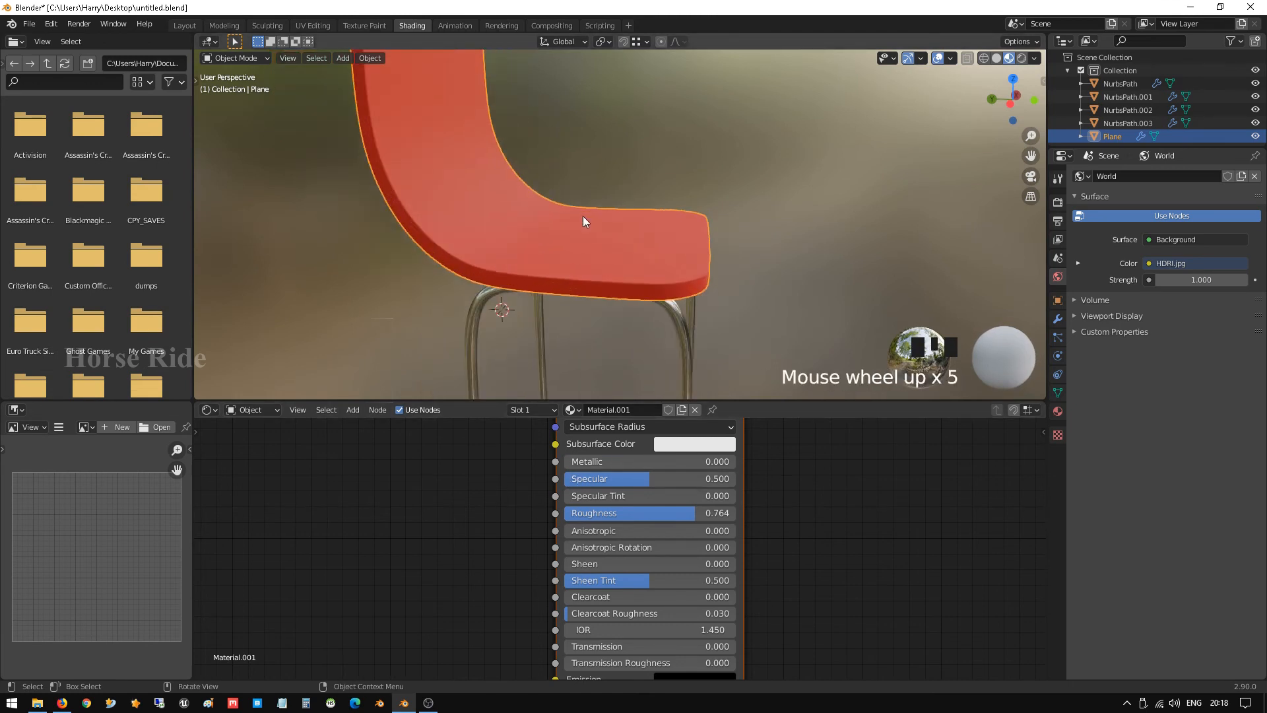
scroll(552, 574, "down", 1)
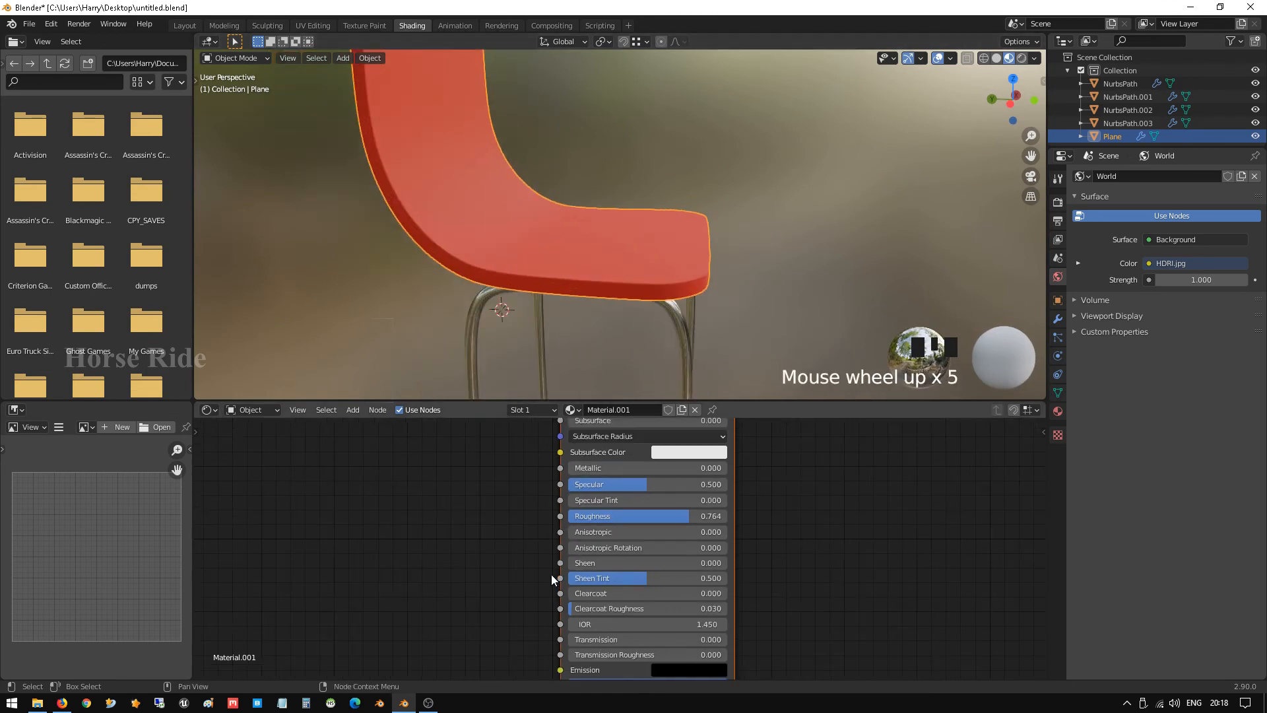
scroll(551, 574, "down", 1)
scroll(625, 511, "down", 1)
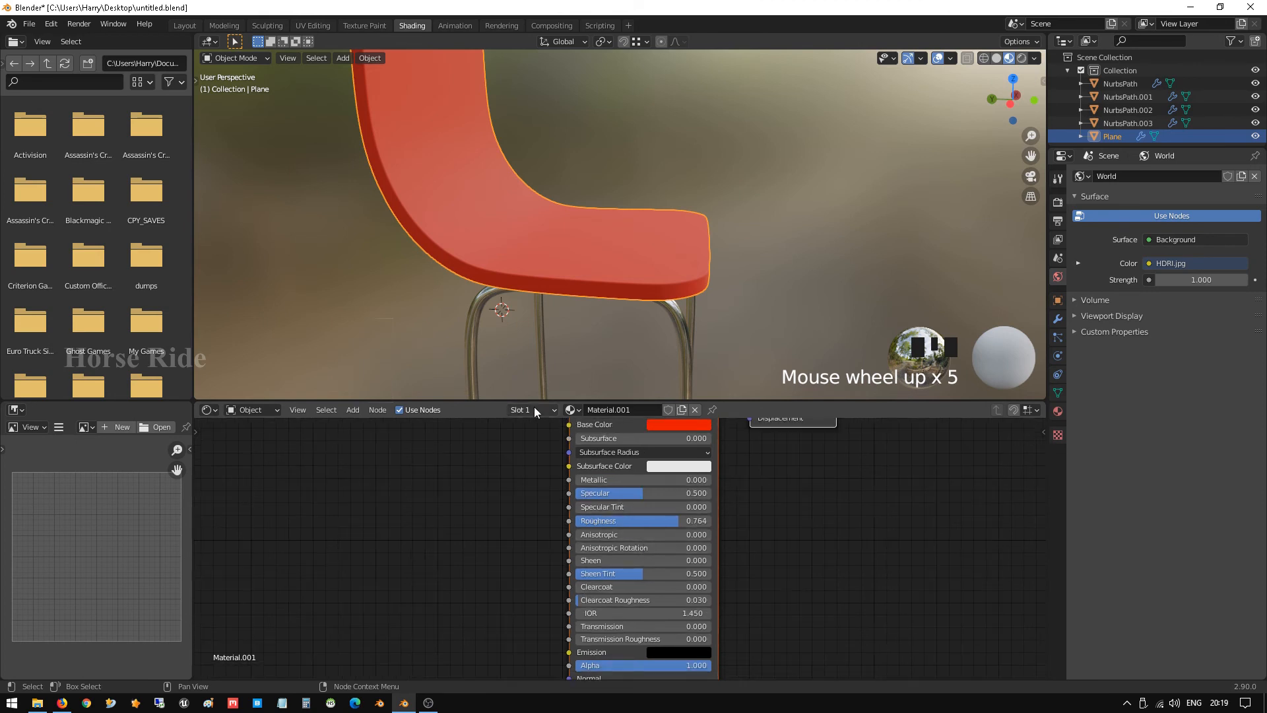
middle_click_drag(474, 211, 534, 241, "shift")
scroll(534, 241, "down", 3)
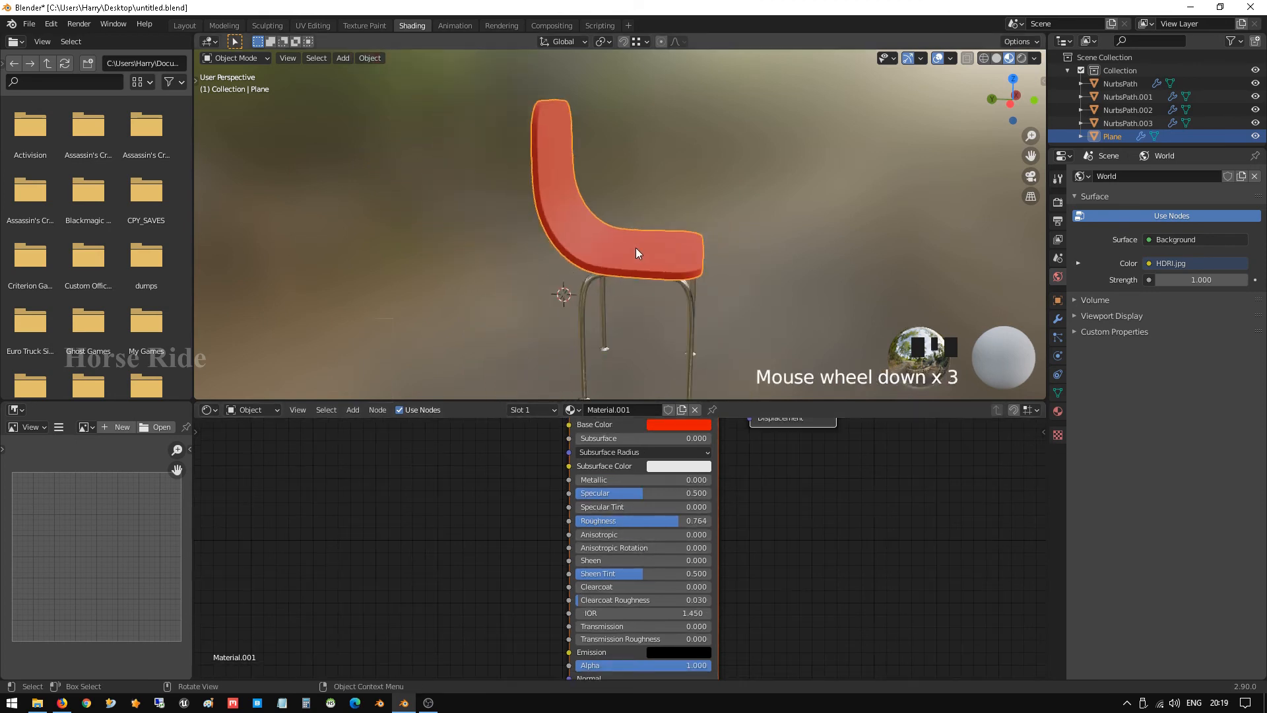
middle_click_drag(635, 252, 577, 249)
scroll(578, 254, "up", 1)
scroll(574, 260, "up", 2)
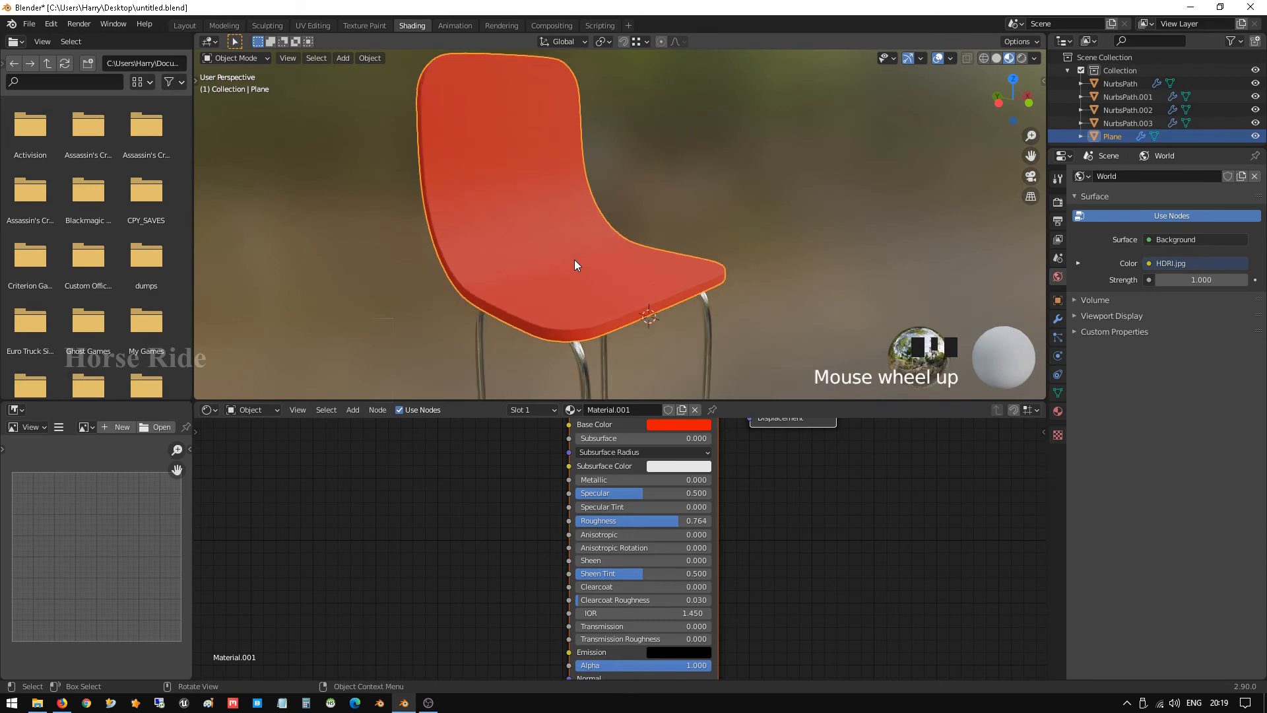
middle_click_drag(574, 259, 601, 274)
scroll(600, 271, "down", 3)
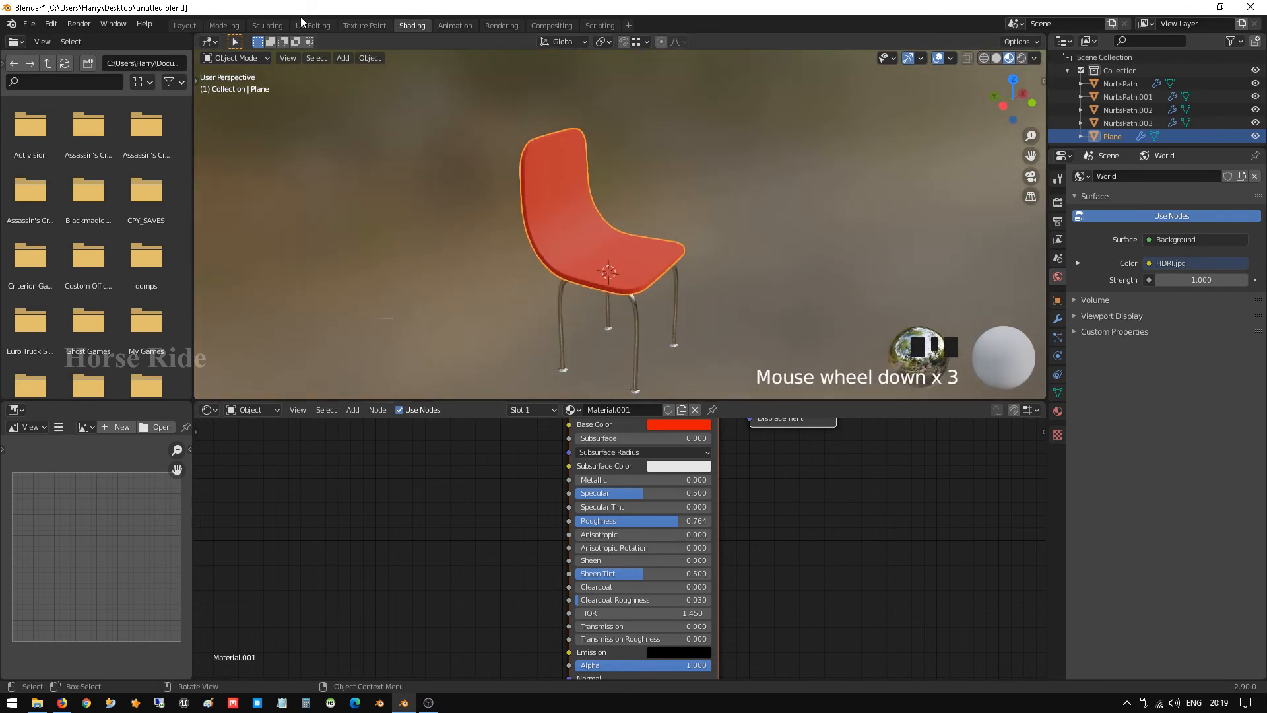
Return to the Layout workspace, deselect the chair seat and snap the 3D cursor to the world origin
left_click(184, 26)
scroll(560, 244, "down", 2)
scroll(559, 250, "down", 3)
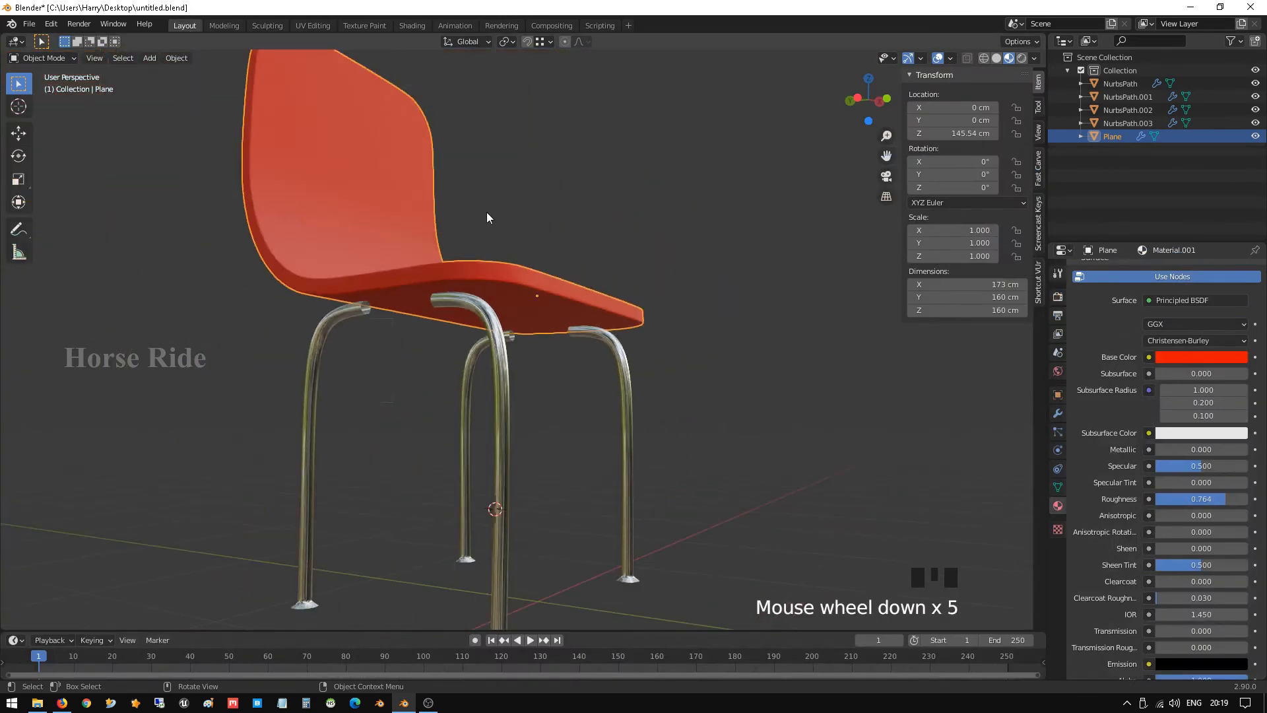
middle_click_drag(485, 214, 516, 253)
scroll(516, 253, "down", 2)
middle_click_drag(441, 272, 498, 340, "shift")
scroll(514, 314, "down", 4)
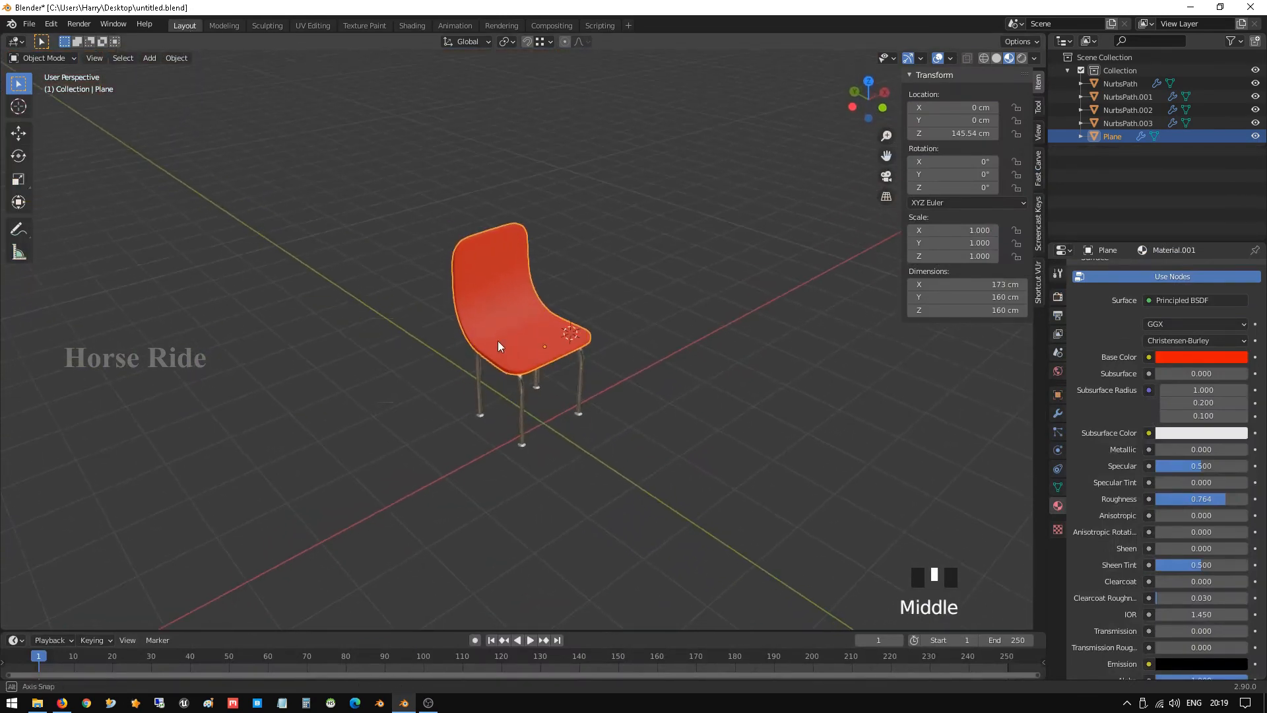
scroll(512, 372, "up", 1)
left_click(550, 423)
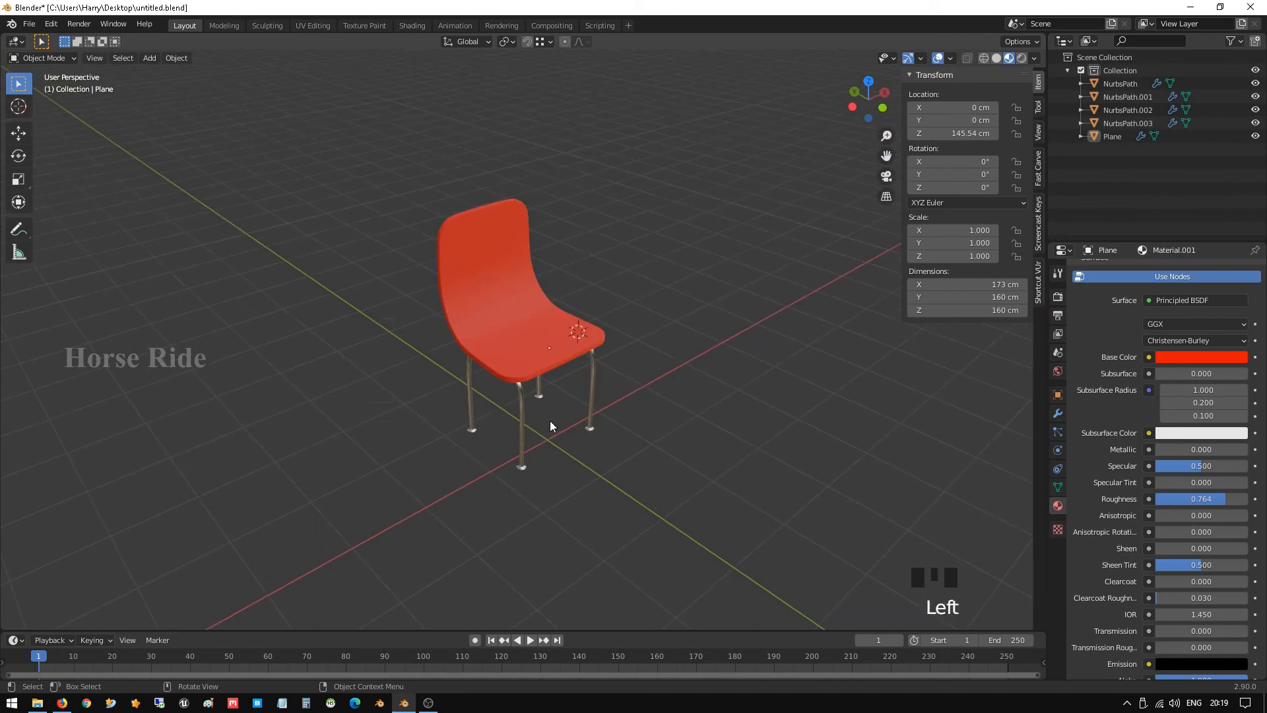
key("shift+s")
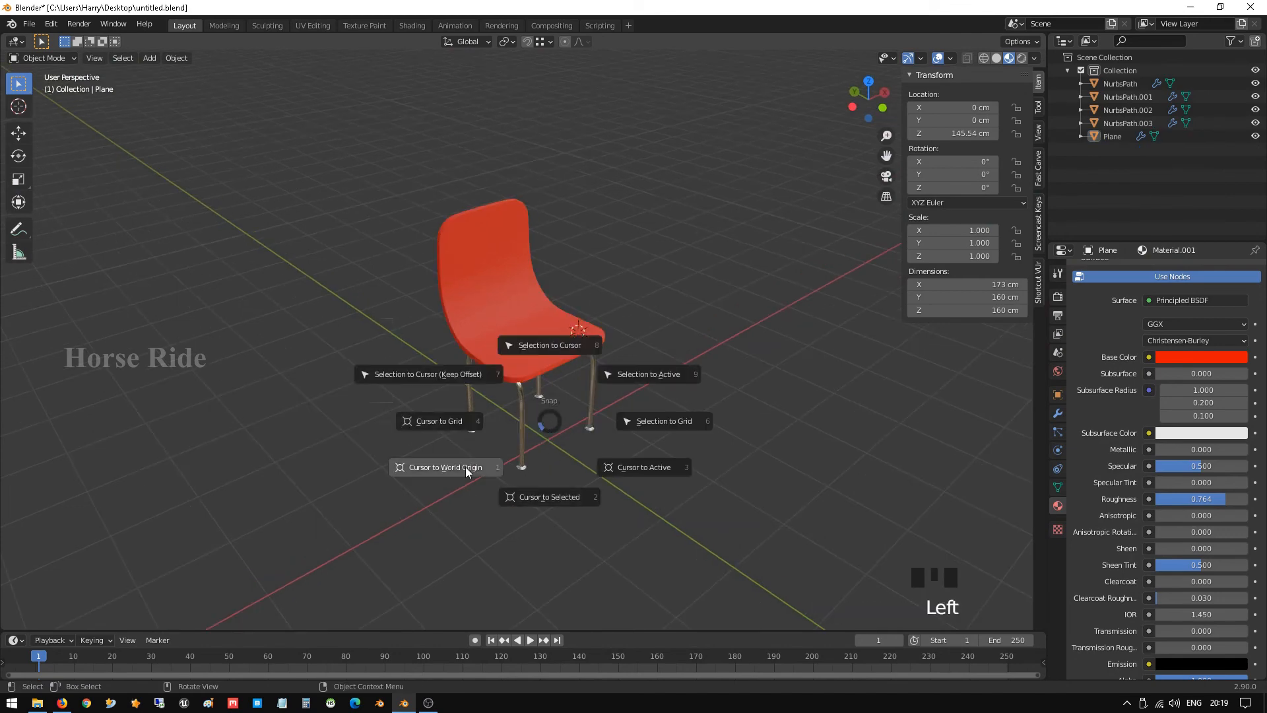
left_click(447, 467)
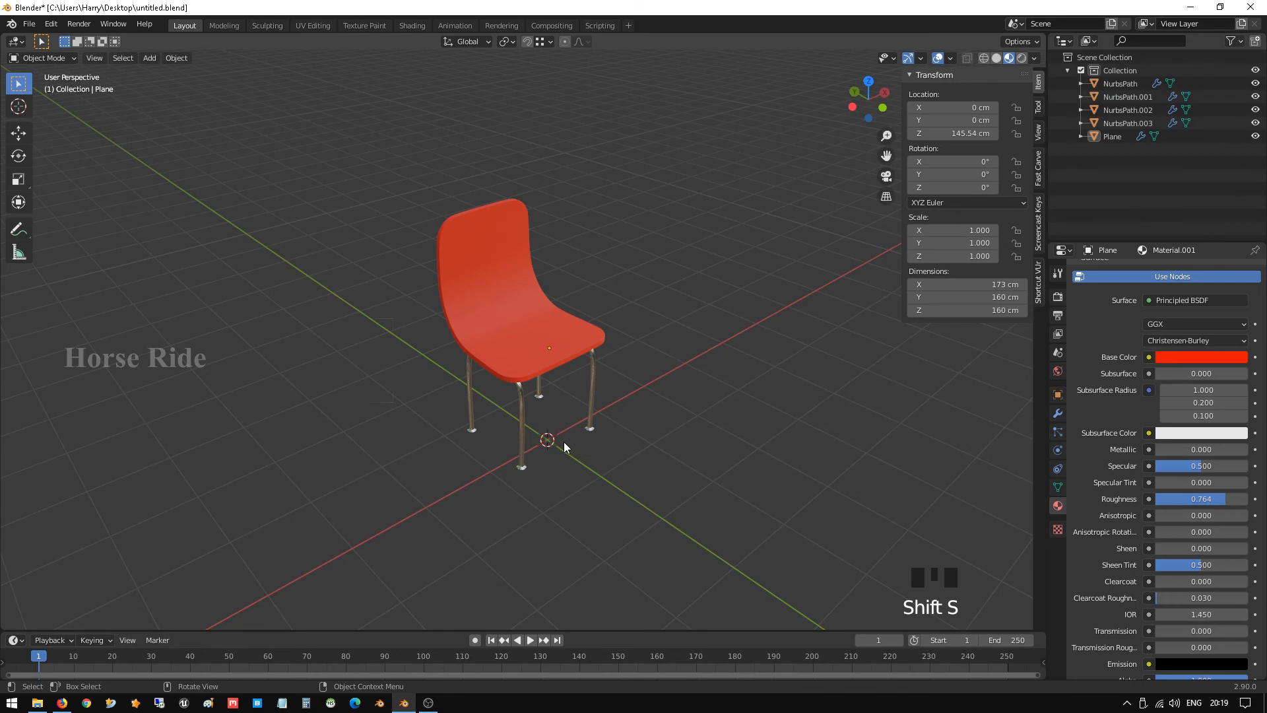
Add a mesh plane at the world origin and scale it up to about 1276 cm per side as a floor
key("shift+a")
mouse_move(564, 423)
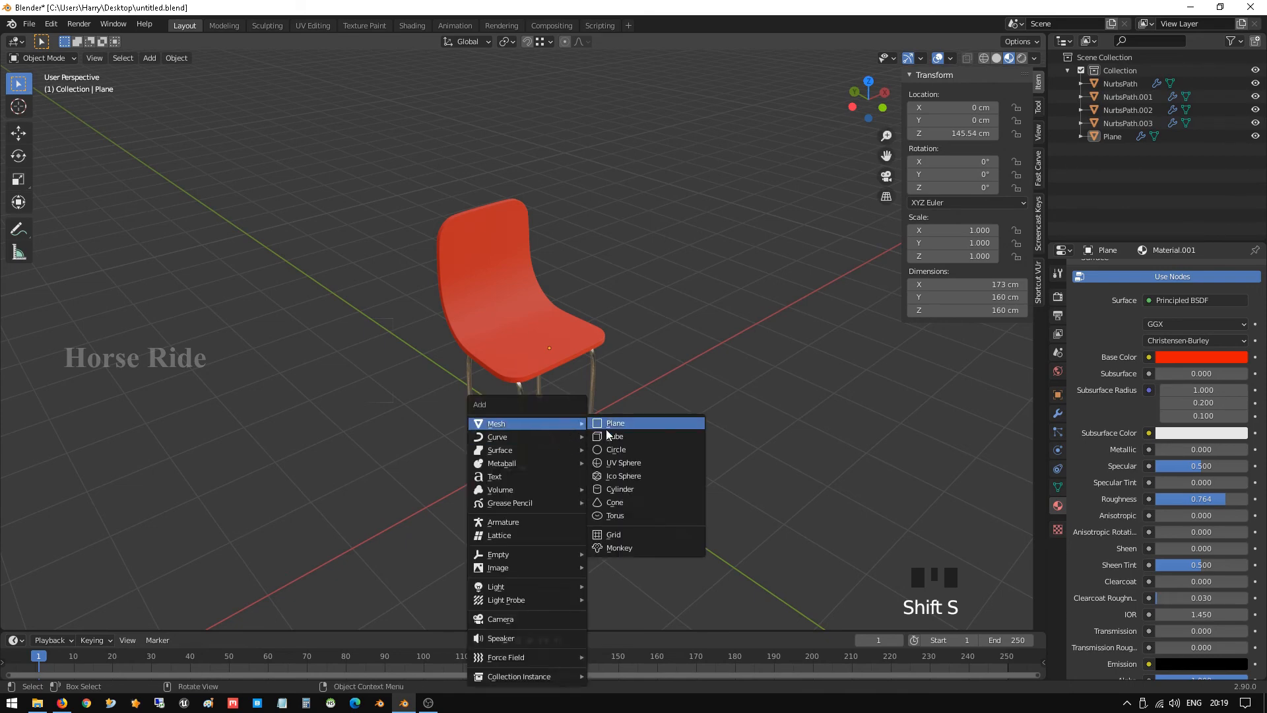
left_click(605, 426)
key("s")
left_click(919, 489)
scroll(716, 427, "down", 2)
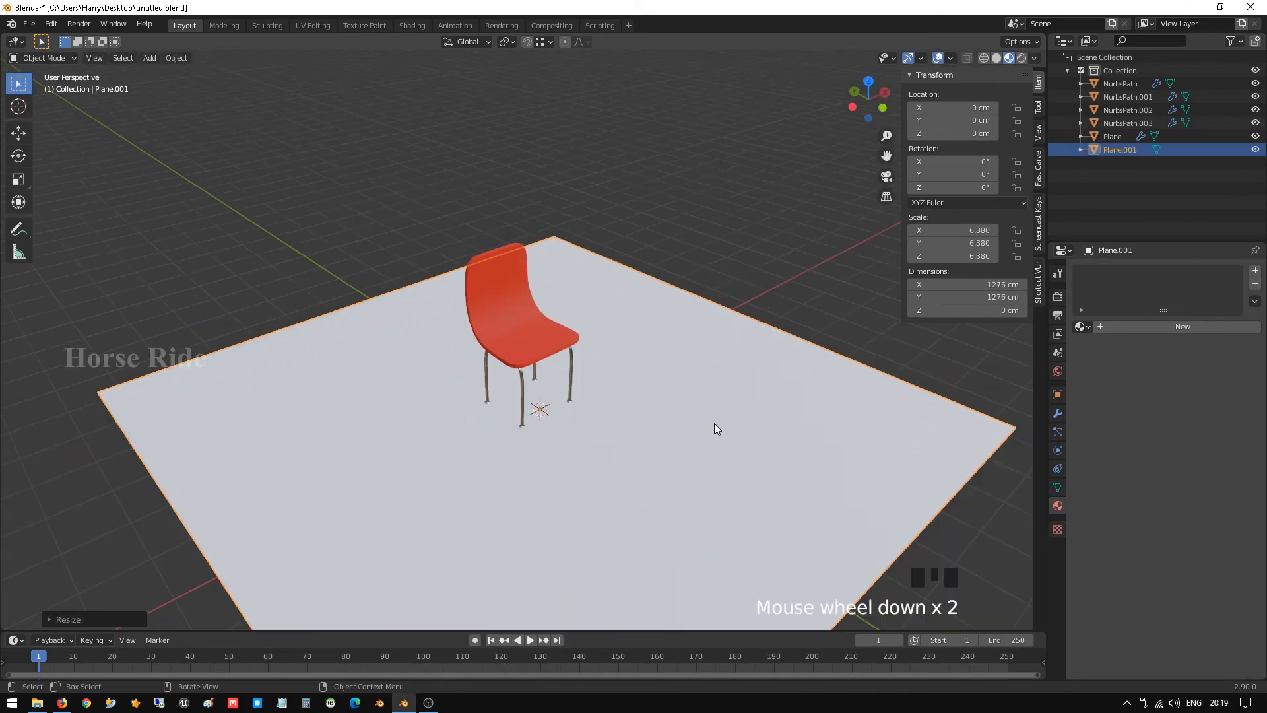
Enlarge the floor plane from the top view to about 1488 cm per side
key("KP_7")
scroll(764, 417, "down", 3)
key("s")
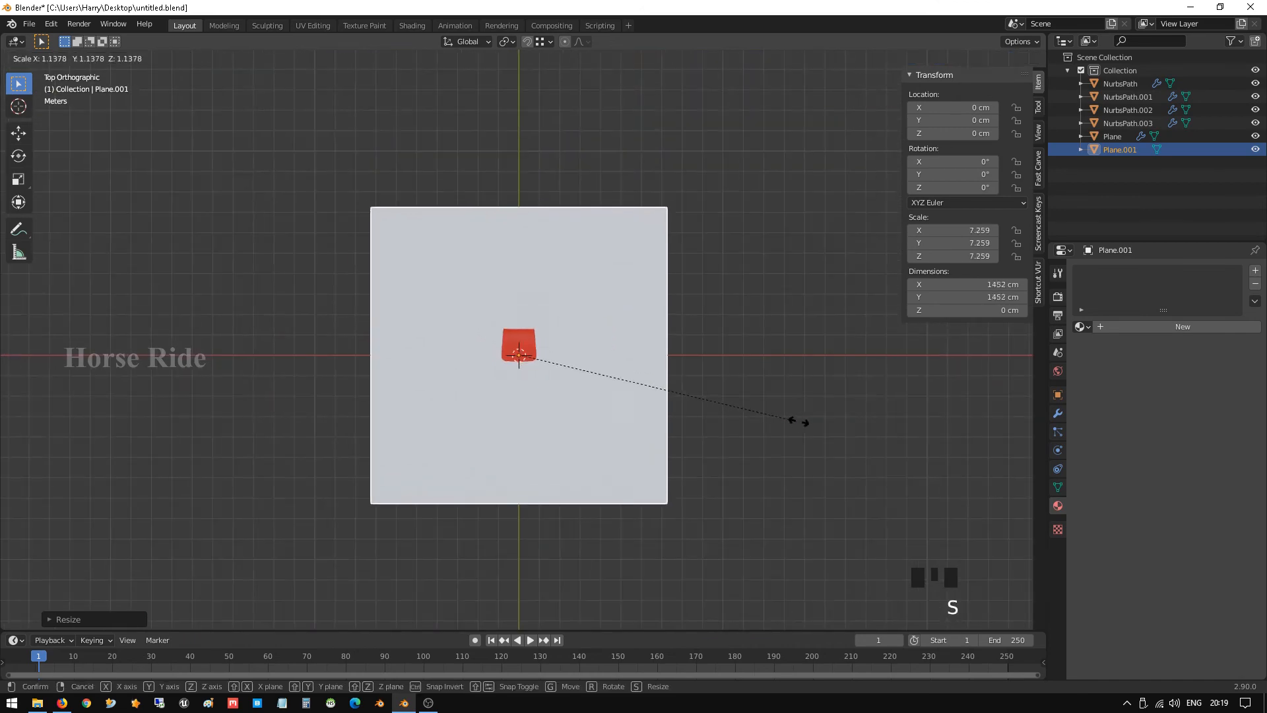
left_click(805, 422)
Extrude the floor plane's two adjacent edges behind the chair upward about 642 cm to form walls, and return to Object Mode
middle_click_drag(458, 294, 524, 216)
scroll(537, 231, "up", 4)
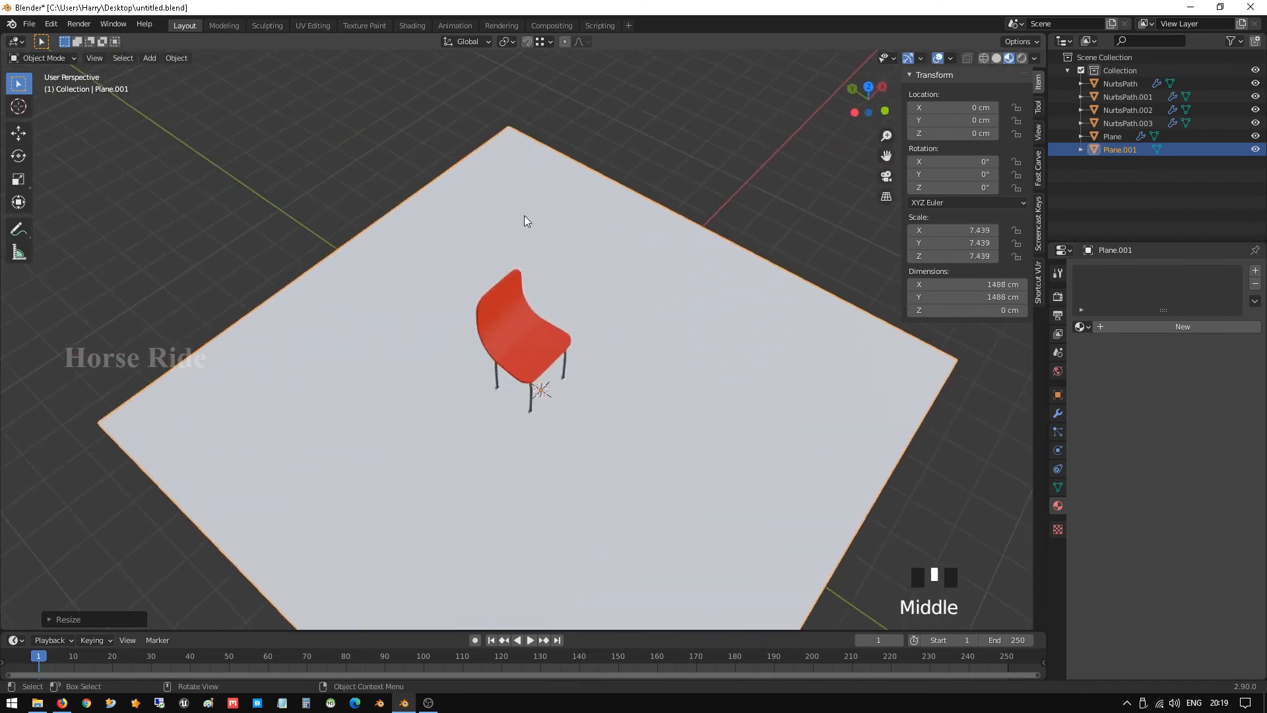
key("Tab")
left_click(445, 196)
key("2")
left_click(446, 191)
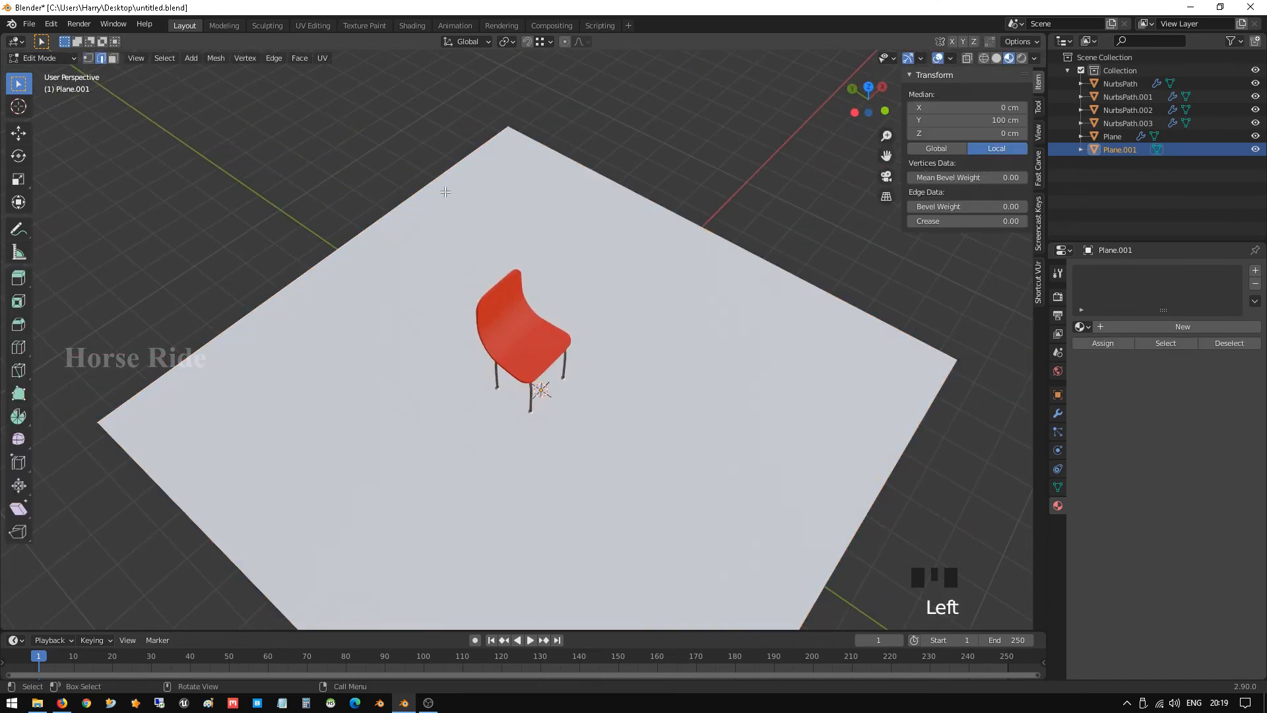
left_click(568, 162, "shift")
middle_click_drag(622, 232, 598, 213)
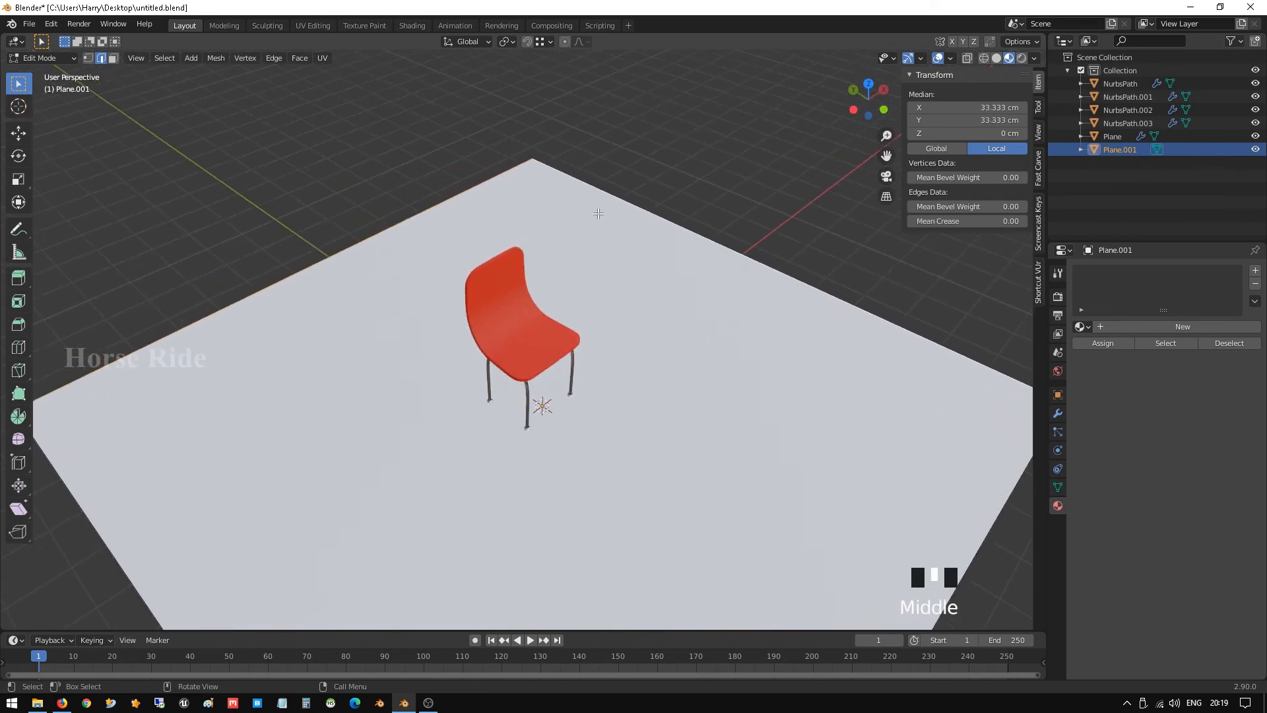
key("e")
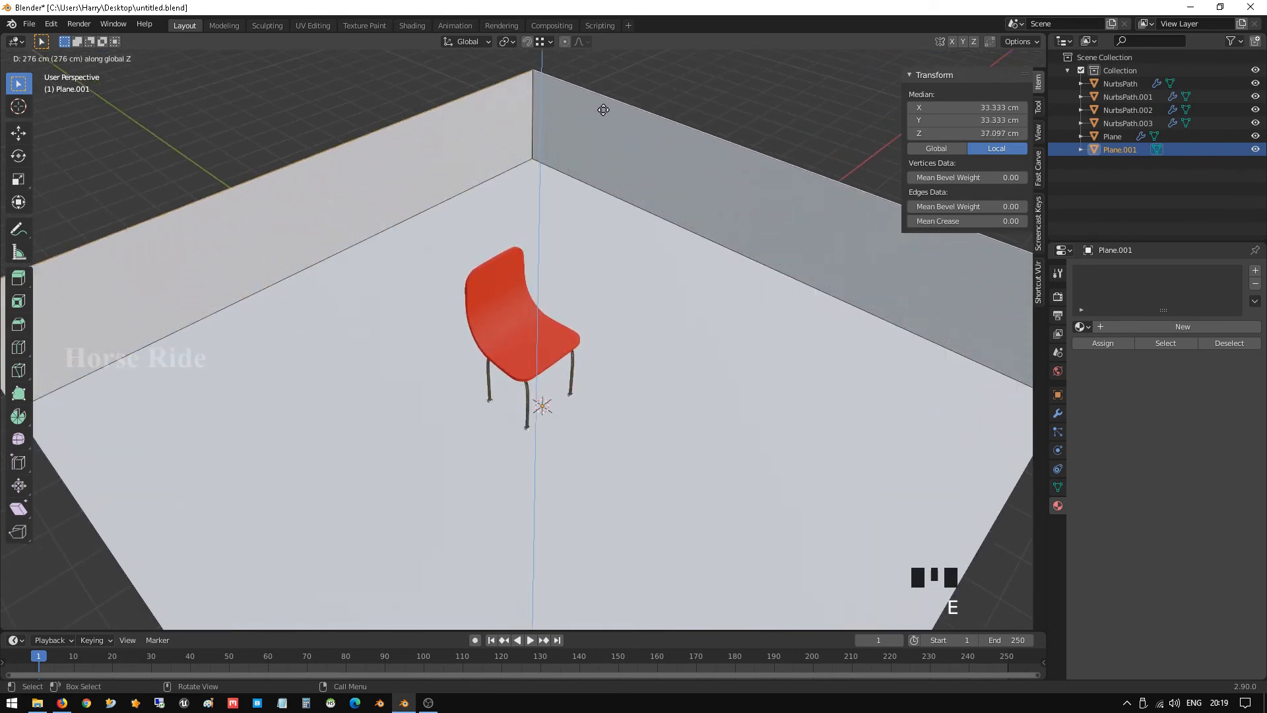
left_click(570, 506)
scroll(496, 500, "down", 3)
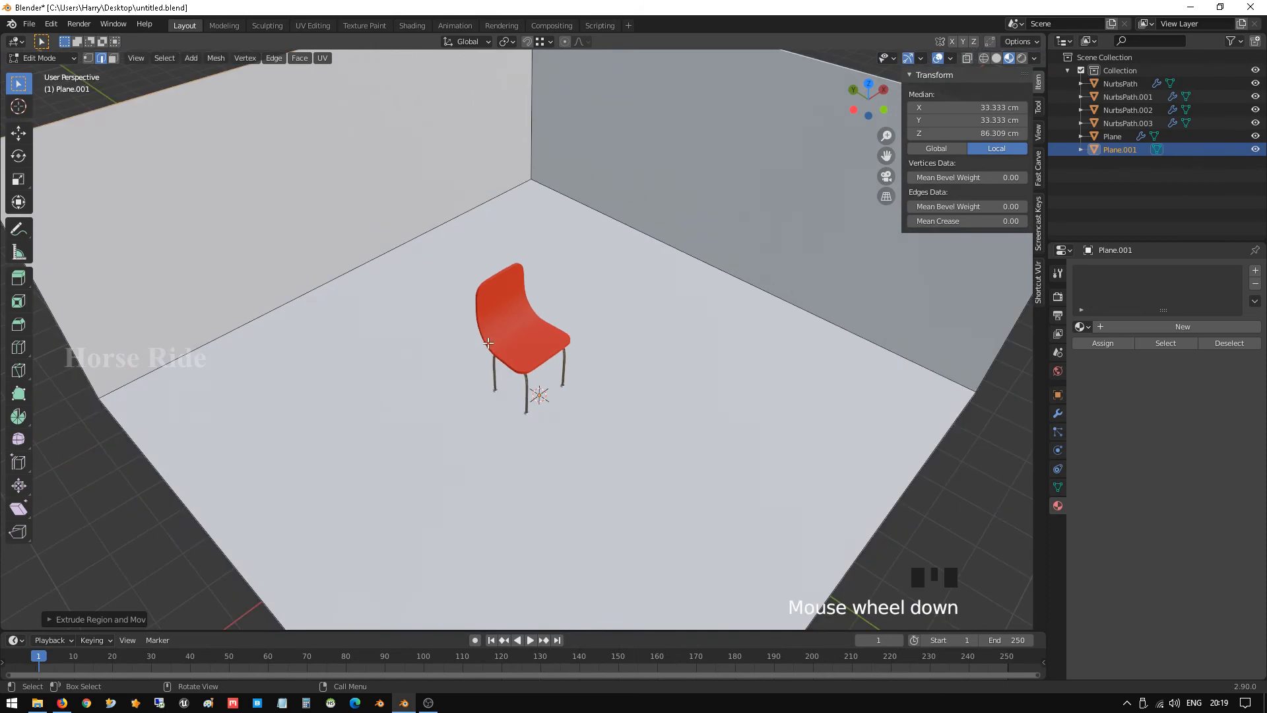
middle_click_drag(497, 500, 522, 413)
key("Tab")
scroll(555, 425, "up", 2)
scroll(499, 422, "up", 2)
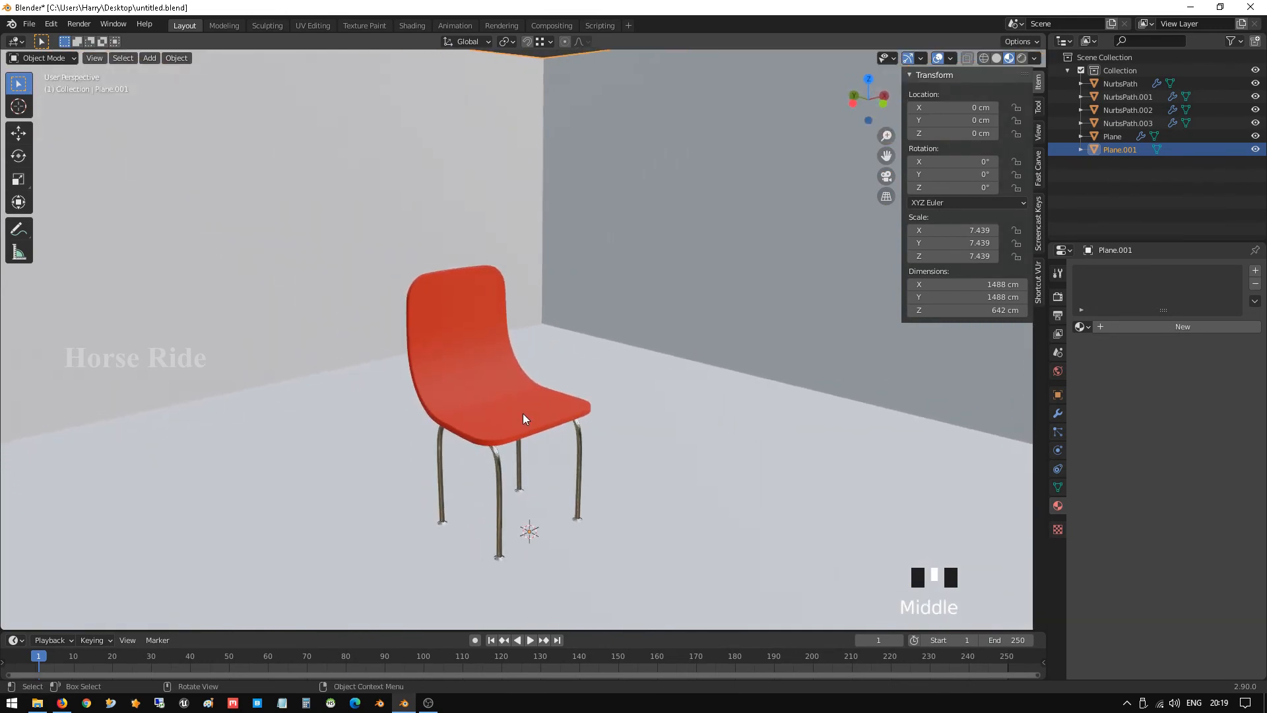
Add a camera at the world origin beneath the chair
scroll(553, 533, "down", 2)
left_click(553, 534)
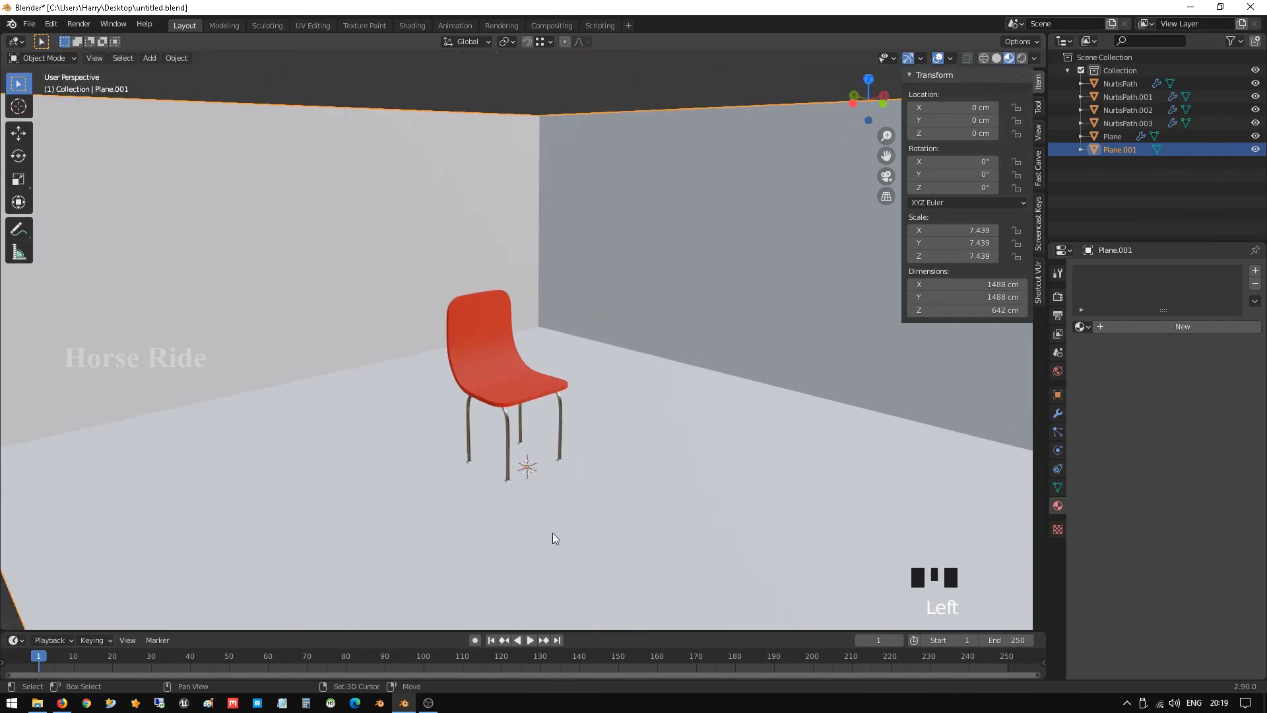
key("shift+a")
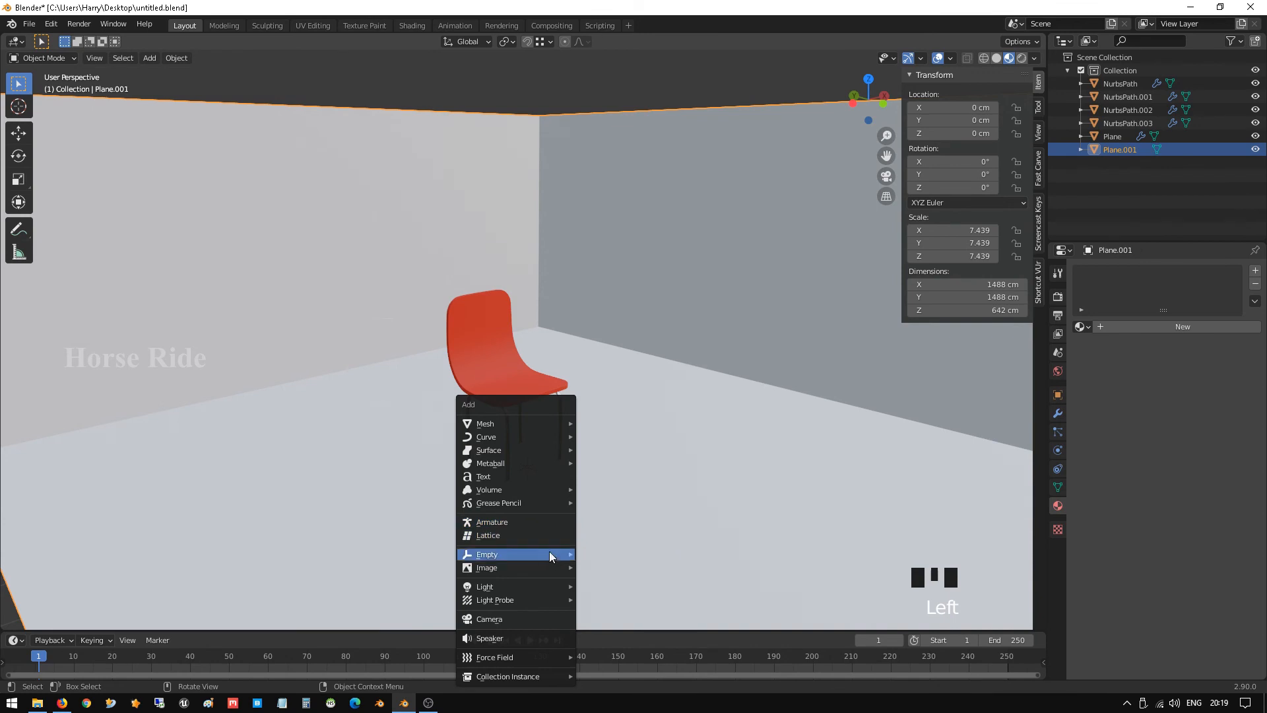
left_click(538, 619)
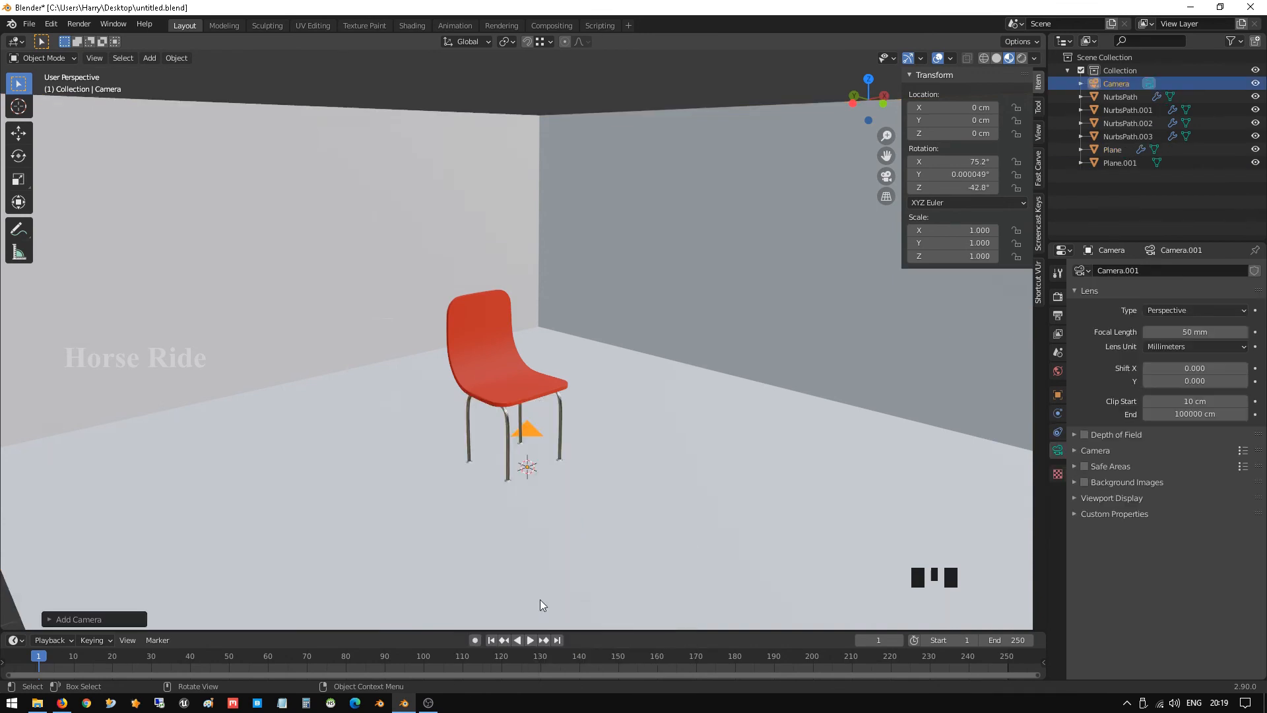
scroll(560, 513, "down", 2)
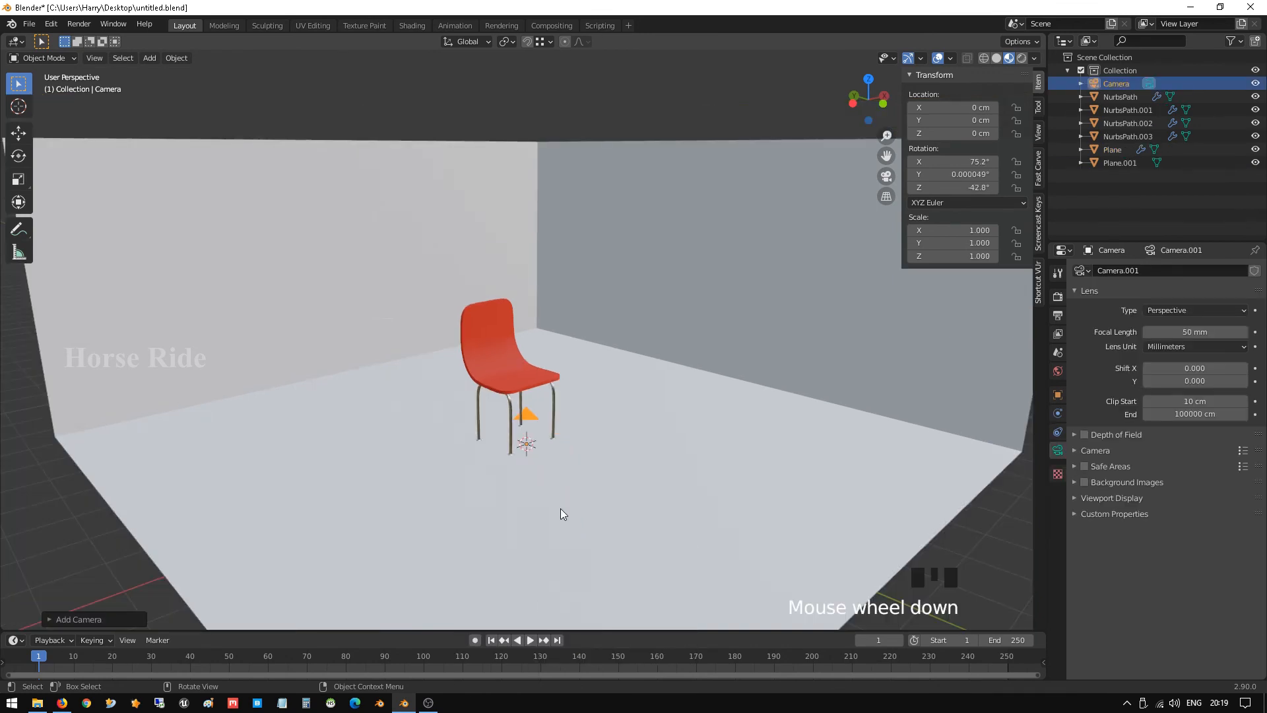
Look through the new camera and lock it to the view
key("KP_0")
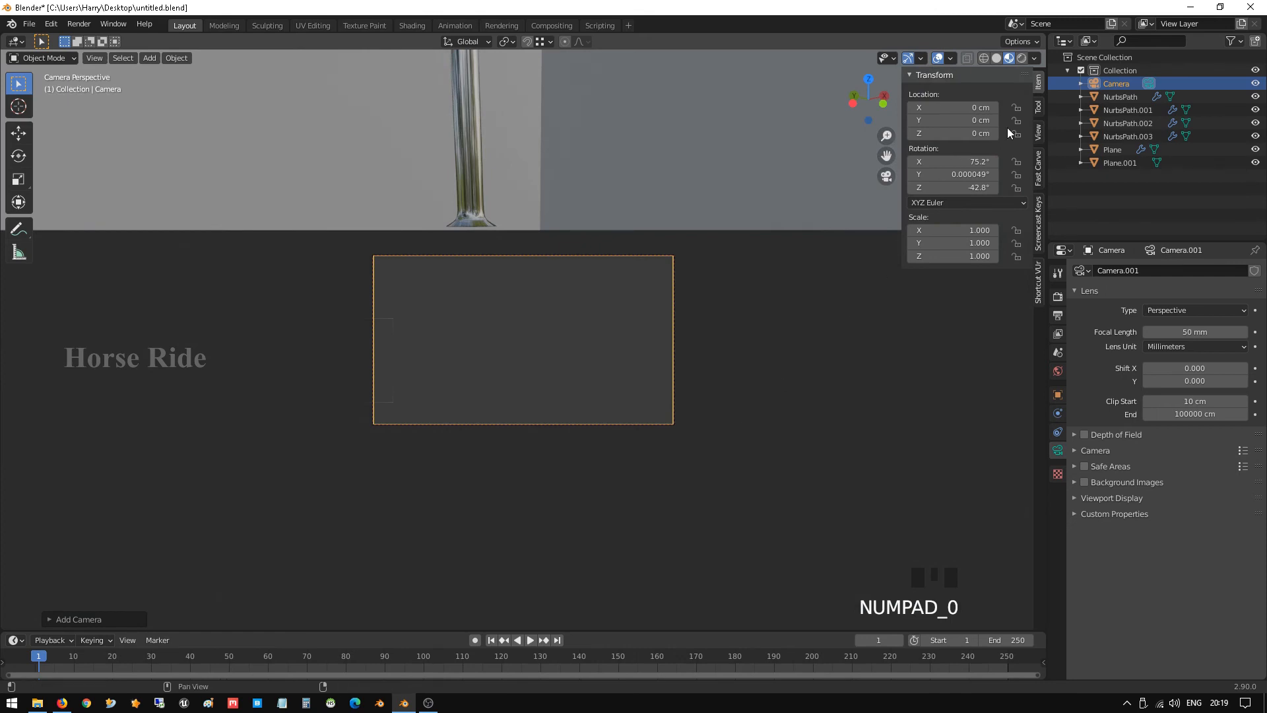
left_click(1040, 134)
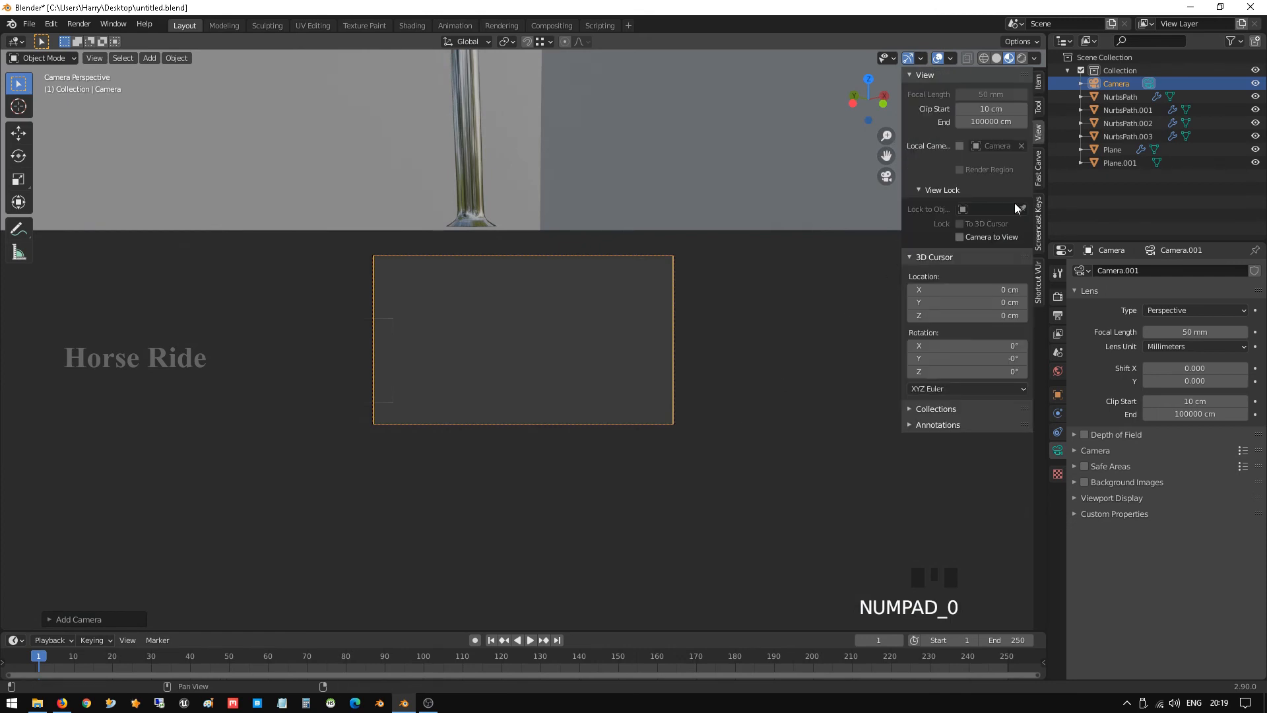
left_click(960, 236)
Move the camera back and around until the whole chair is framed against the room corner, and unlock the camera from the view
scroll(532, 285, "down", 12)
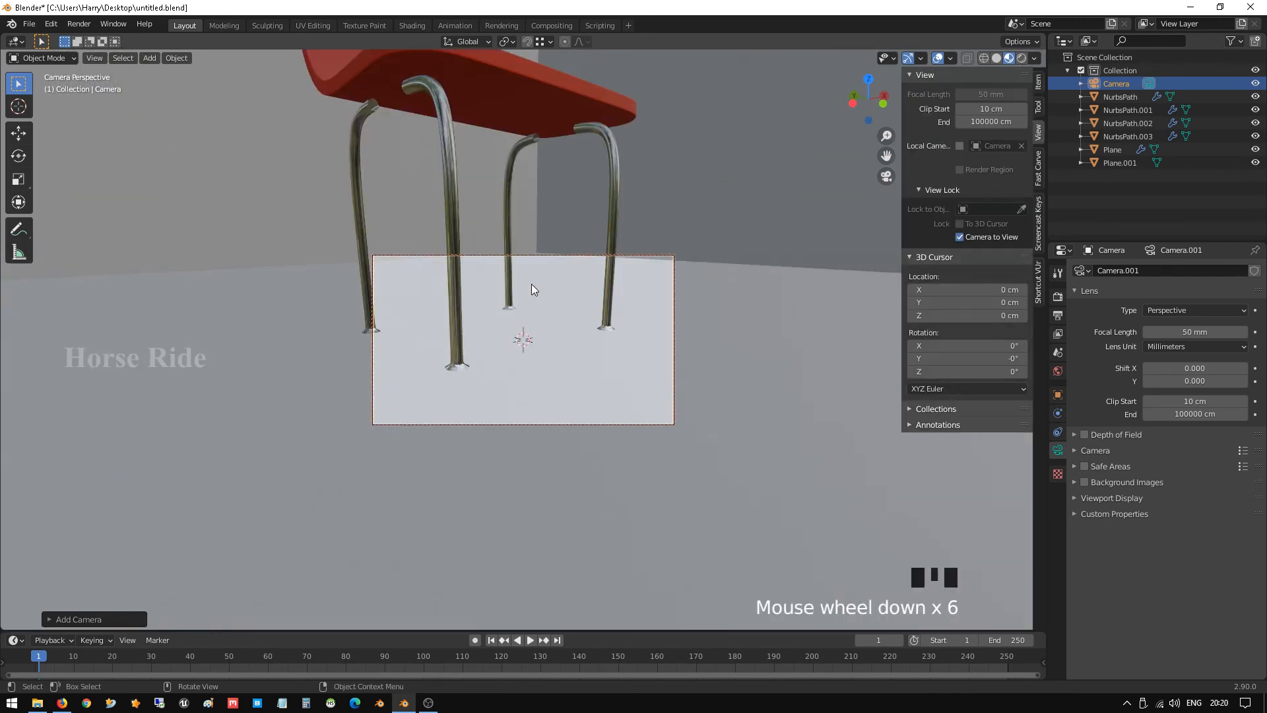
middle_click_drag(478, 272, 528, 341, "shift")
scroll(517, 320, "down", 2)
scroll(541, 358, "up", 2)
scroll(536, 364, "down", 2)
scroll(531, 348, "down", 1)
scroll(526, 342, "up", 1)
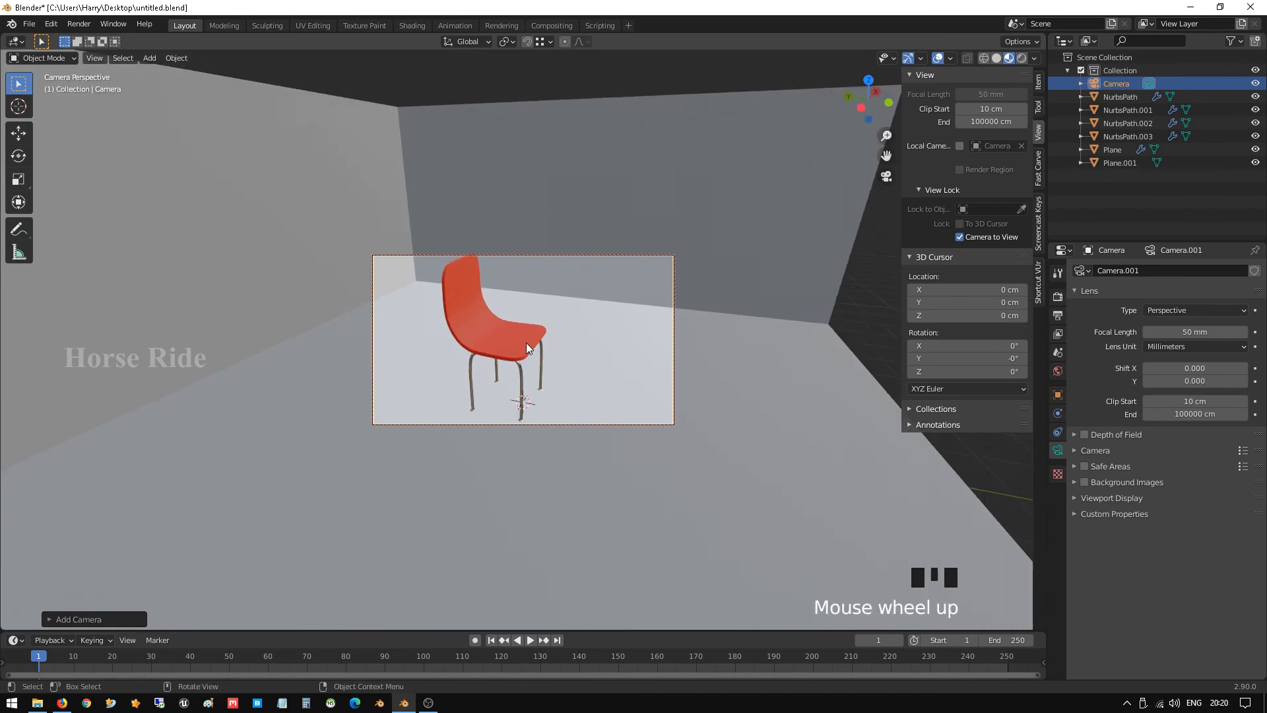
scroll(525, 346, "down", 1)
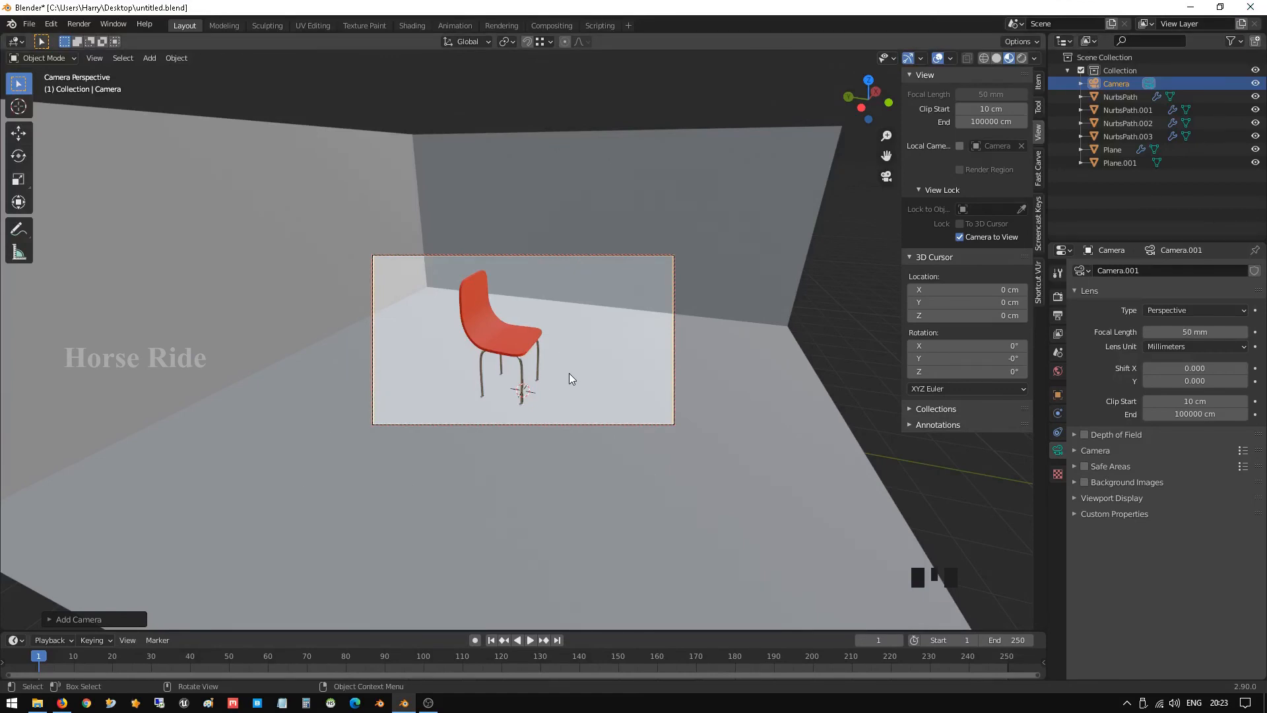
middle_click_drag(592, 334, 562, 334)
scroll(586, 327, "up", 2)
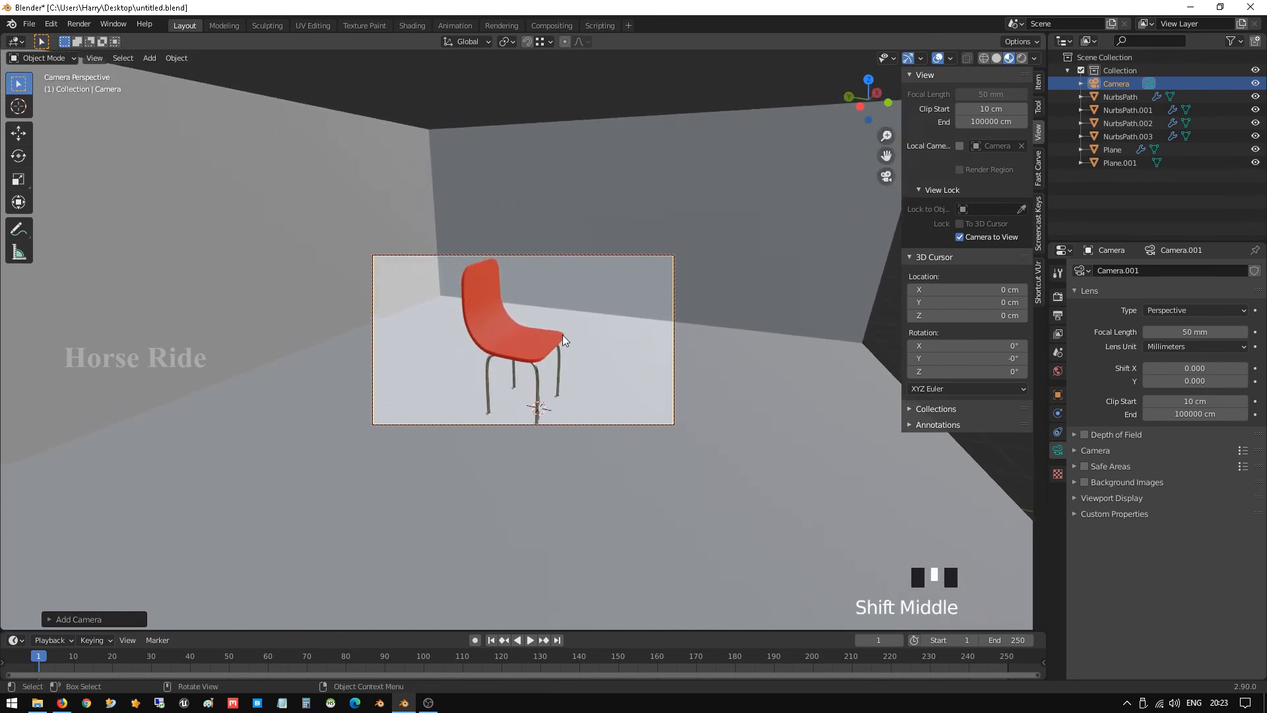
scroll(785, 442, "down", 1, "shift")
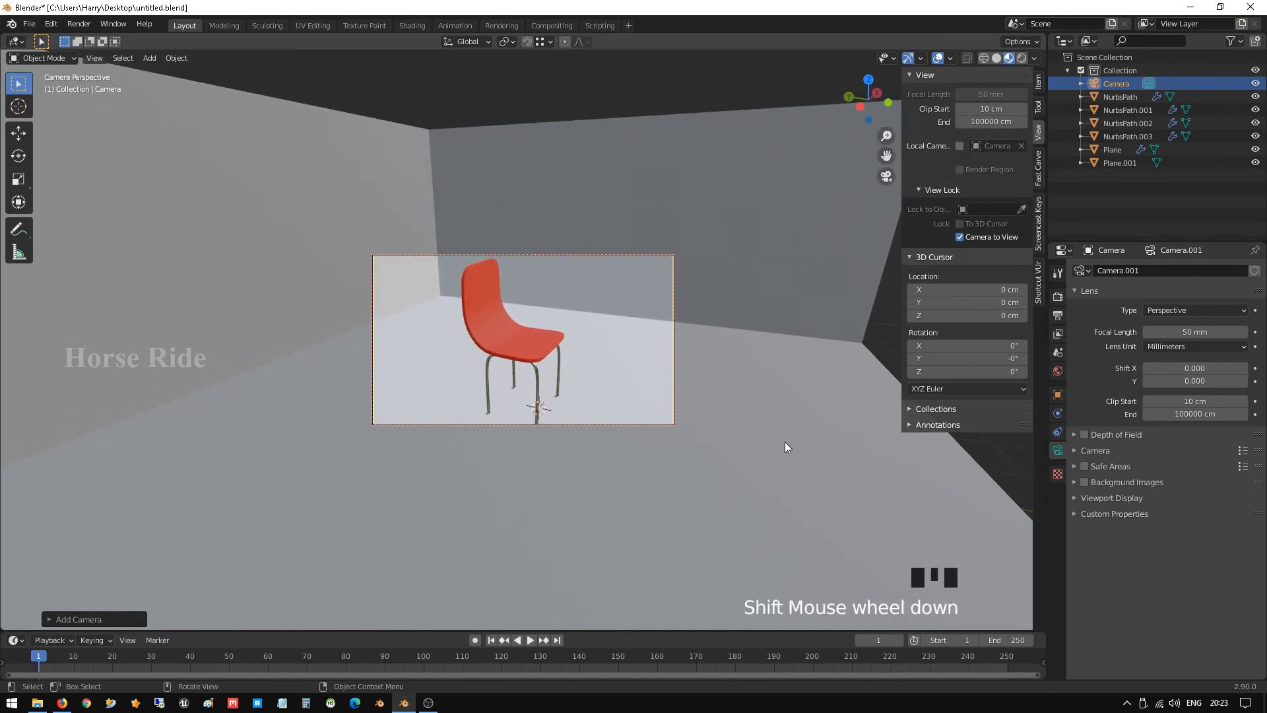
left_click(958, 237)
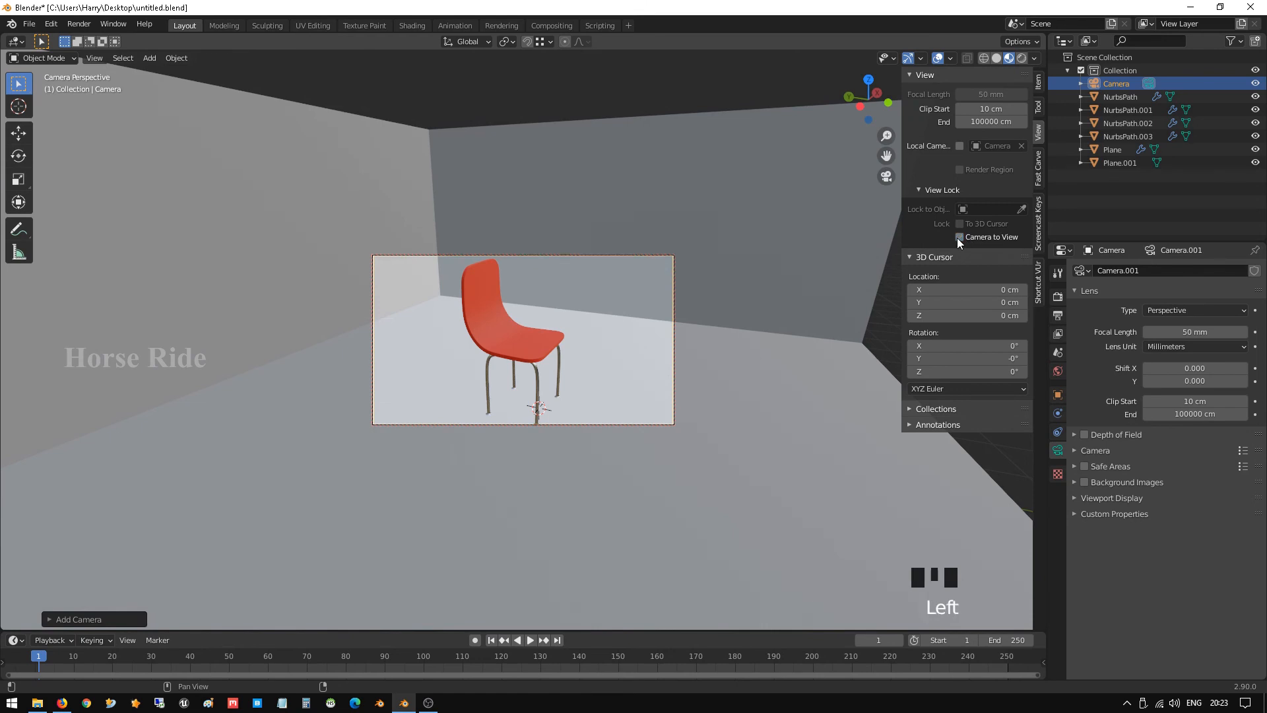
Examine the room, the chair and the camera's placement from outside the camera view
middle_click_drag(763, 430, 657, 424)
scroll(656, 424, "down", 5)
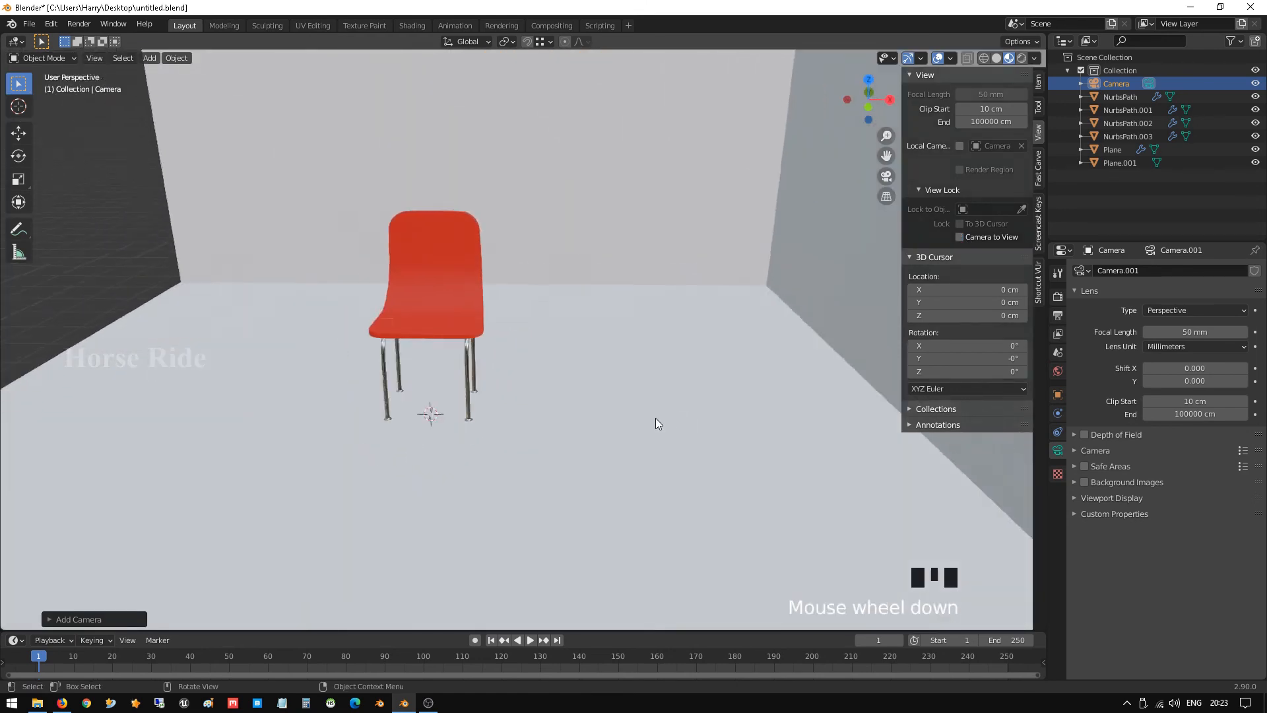
middle_click_drag(495, 383, 545, 379)
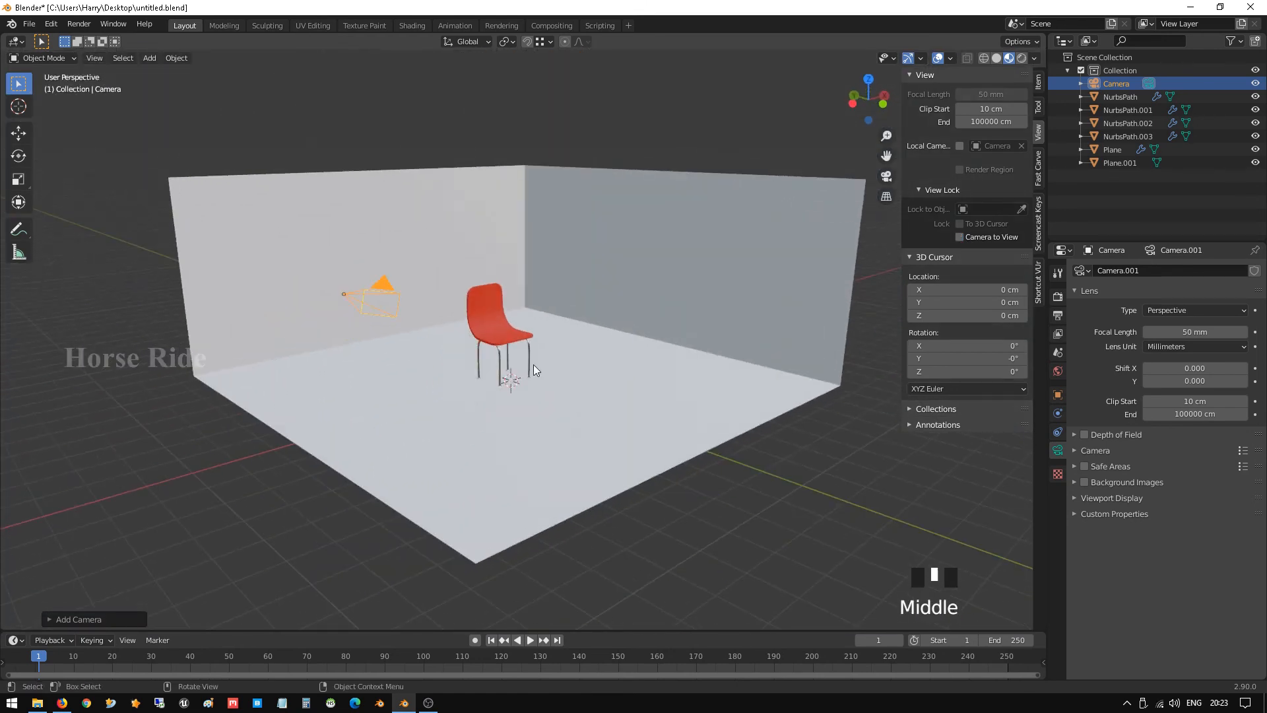
scroll(549, 373, "up", 1)
scroll(592, 319, "down", 2)
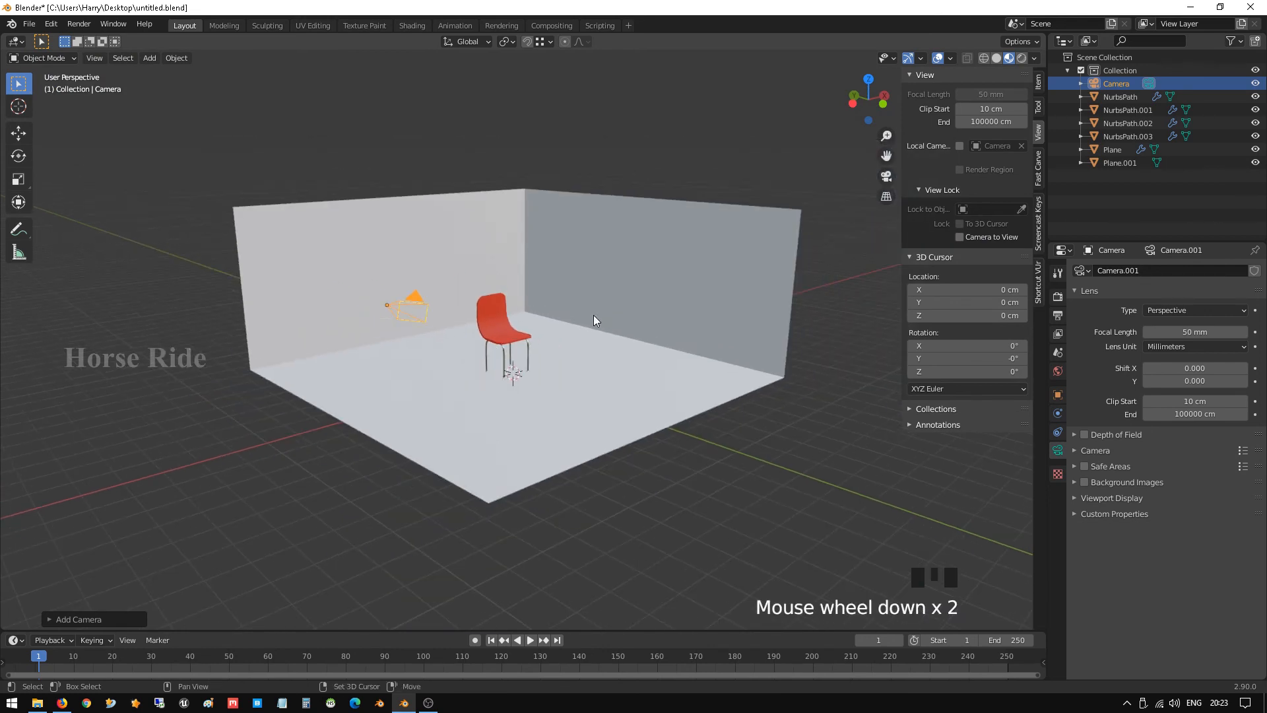
middle_click_drag(593, 315, 546, 341, "shift")
scroll(538, 337, "up", 1)
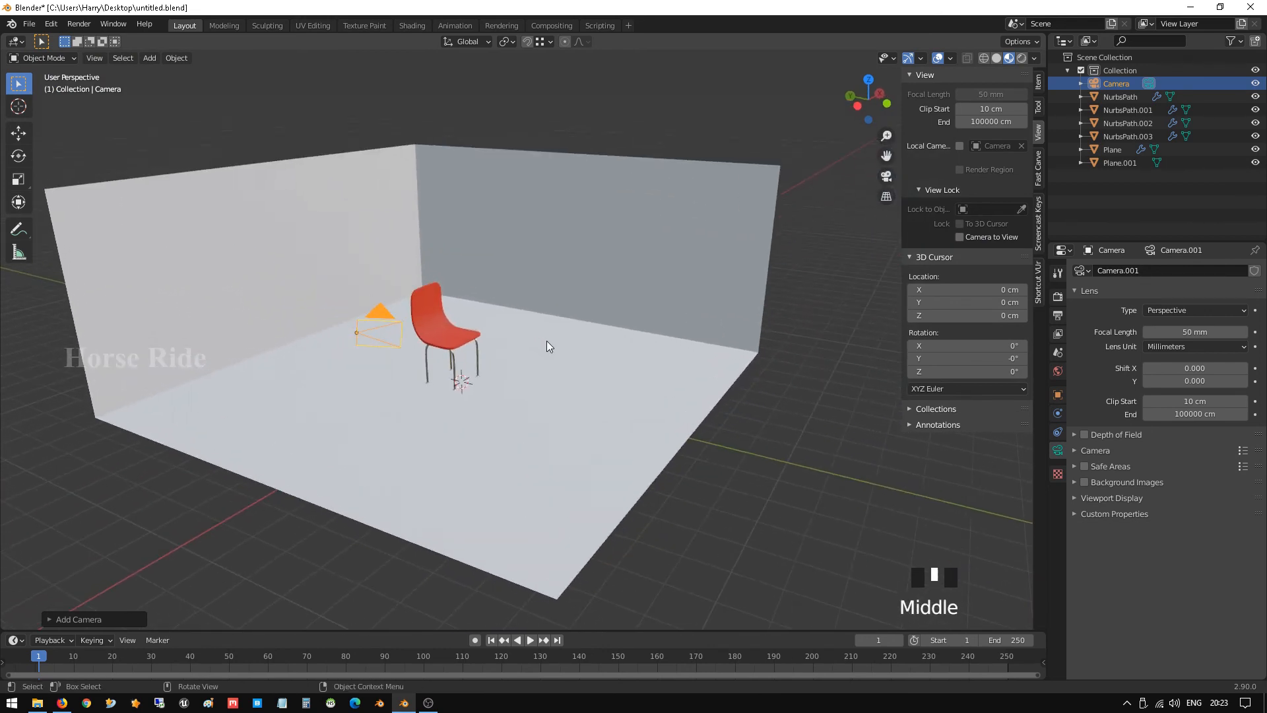
scroll(547, 341, "up", 1)
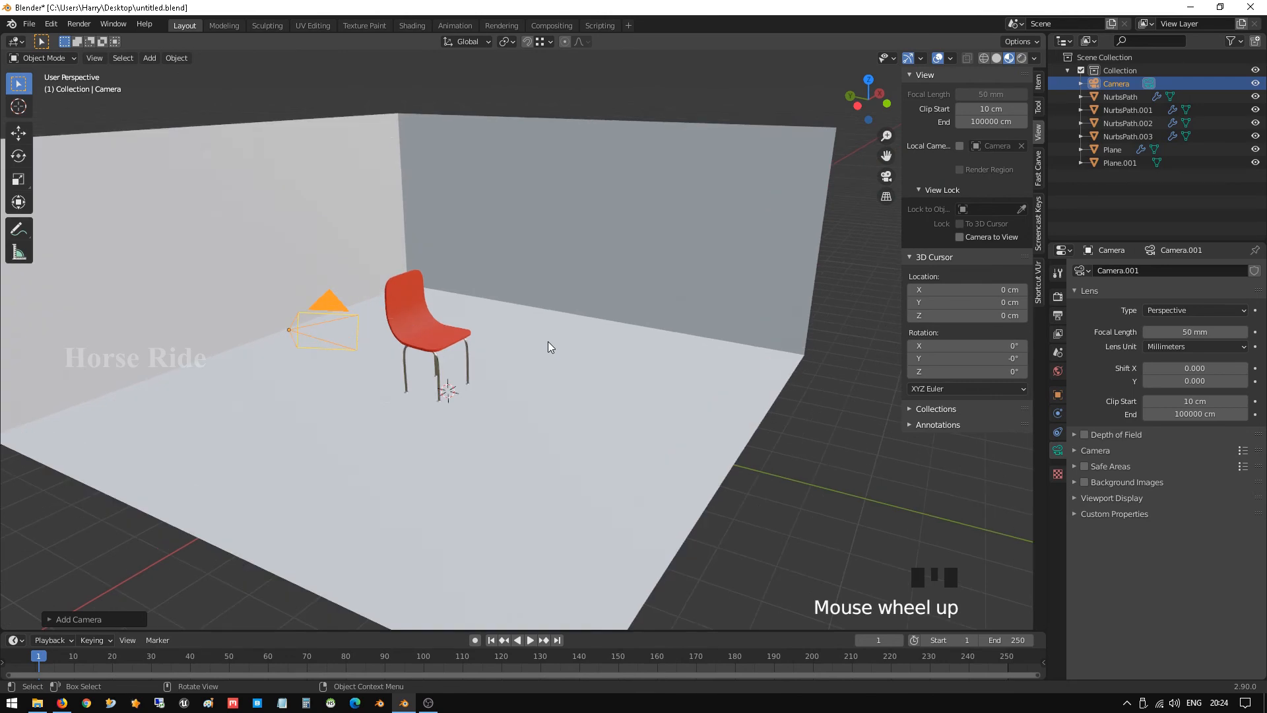
mouse_move(469, 342)
middle_mouse_down("shift")
mouse_move(625, 299)
mouse_move(591, 297)
middle_mouse_up("shift")
scroll(631, 293, "down", 1)
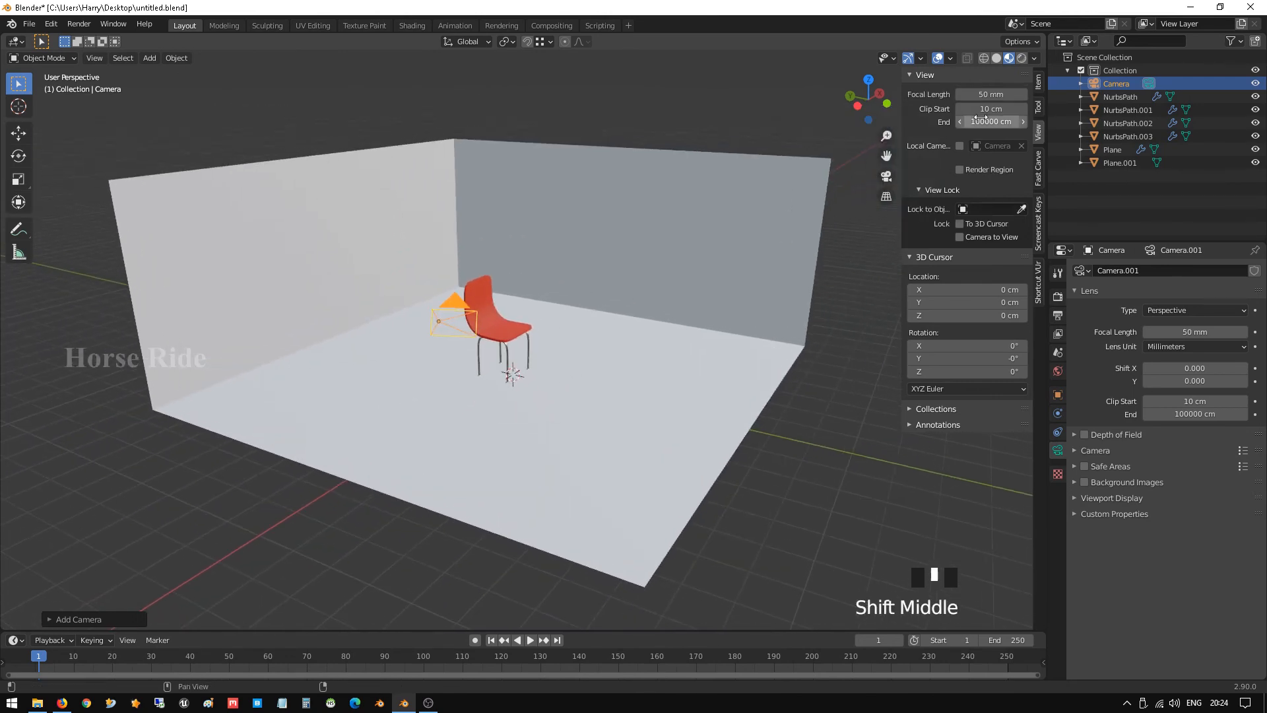
Switch to the Shading workspace and display the World shader's node setup in full
left_click(411, 25)
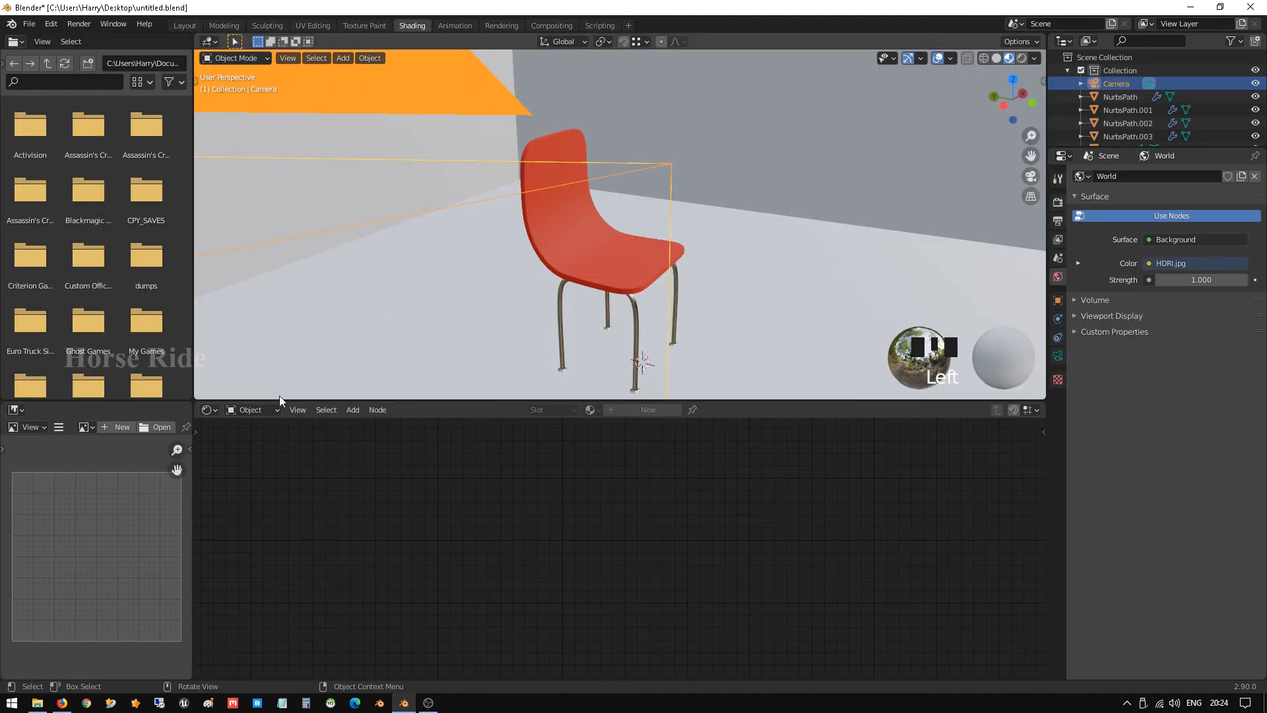
left_click(263, 409)
left_click(262, 439)
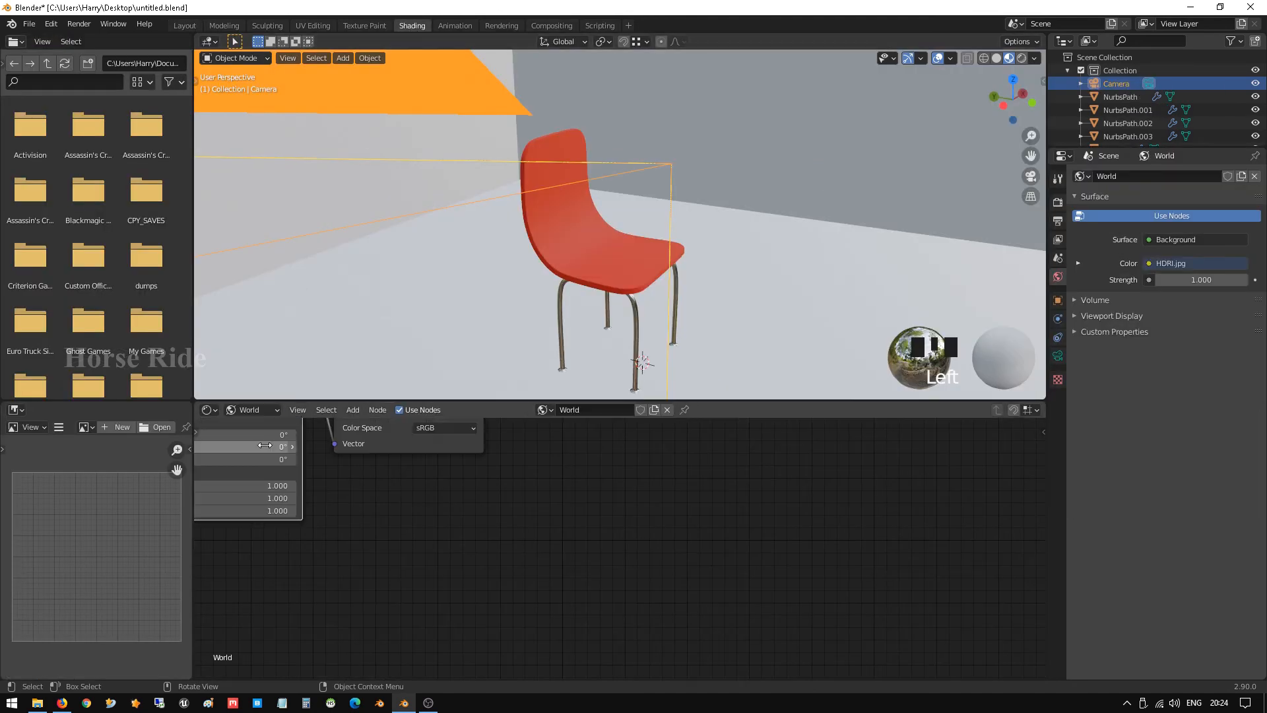
middle_click_drag(396, 466, 396, 532)
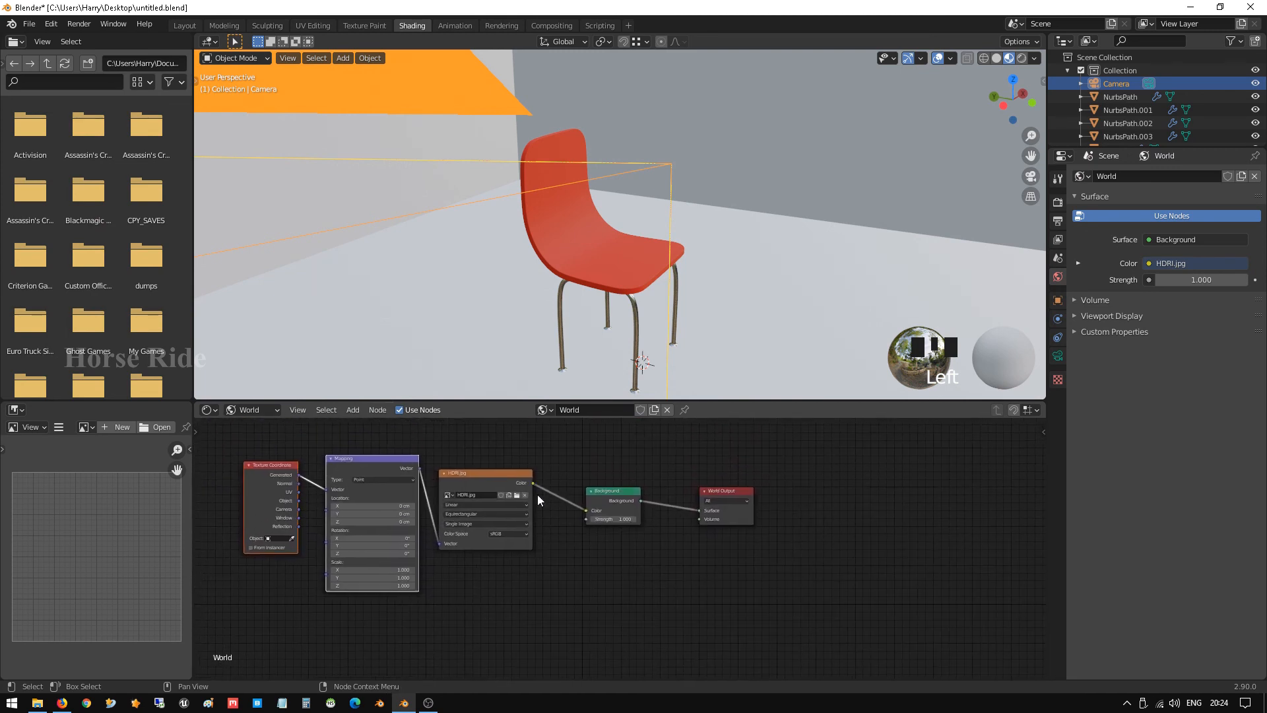
Render a test image of the chair from the camera, inspect the whole picture and close the render
scroll(395, 532, "up", 1)
middle_click_drag(449, 454, 478, 462)
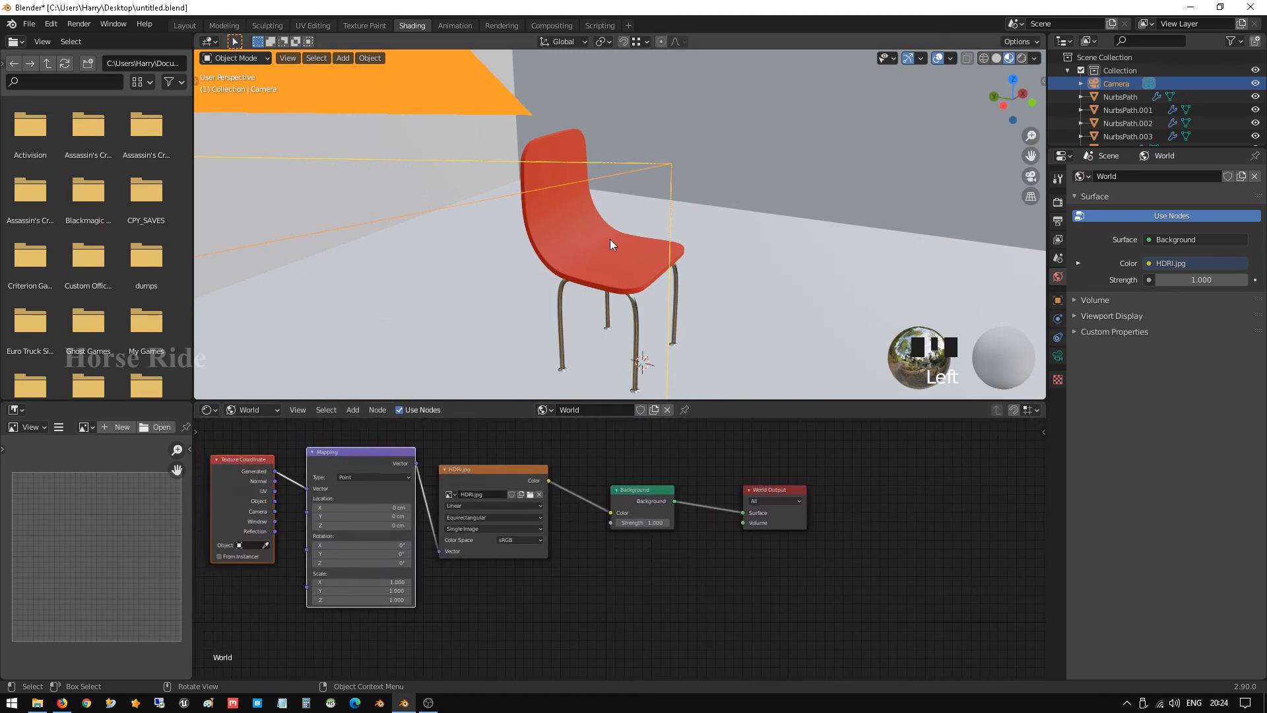
scroll(615, 239, "down", 1)
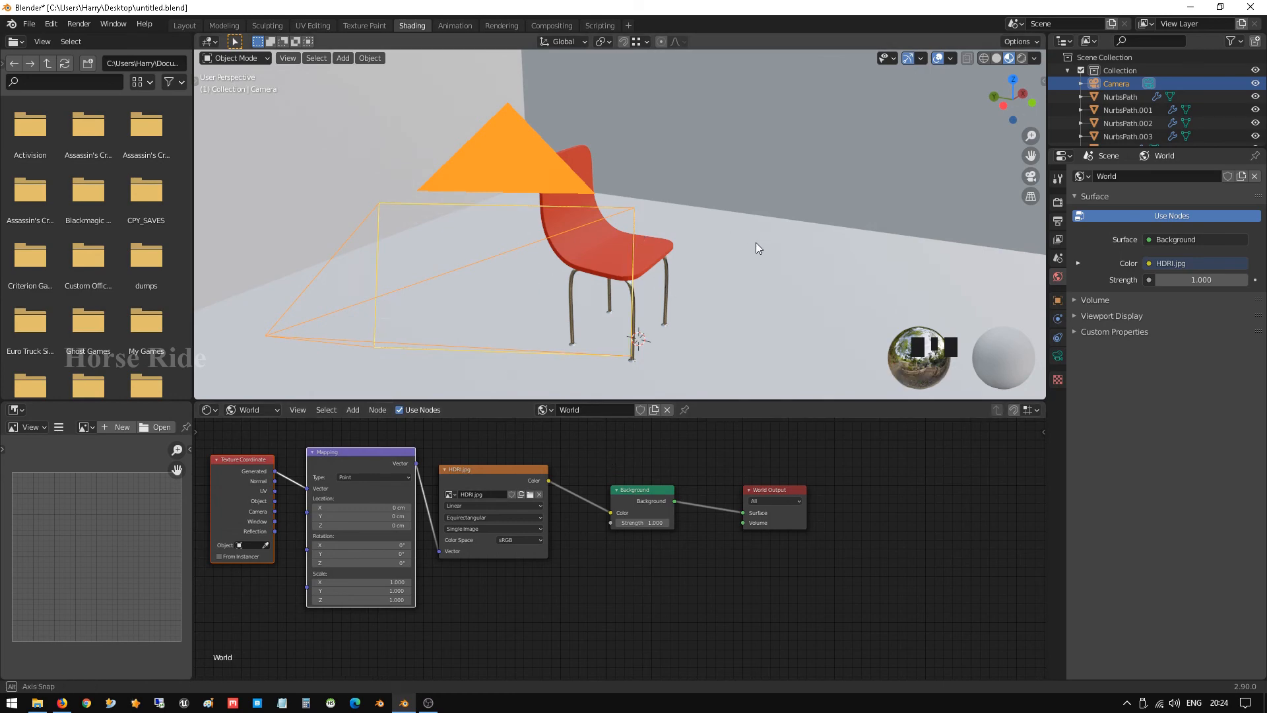
middle_click_drag(755, 249, 725, 246)
scroll(724, 242, "down", 2)
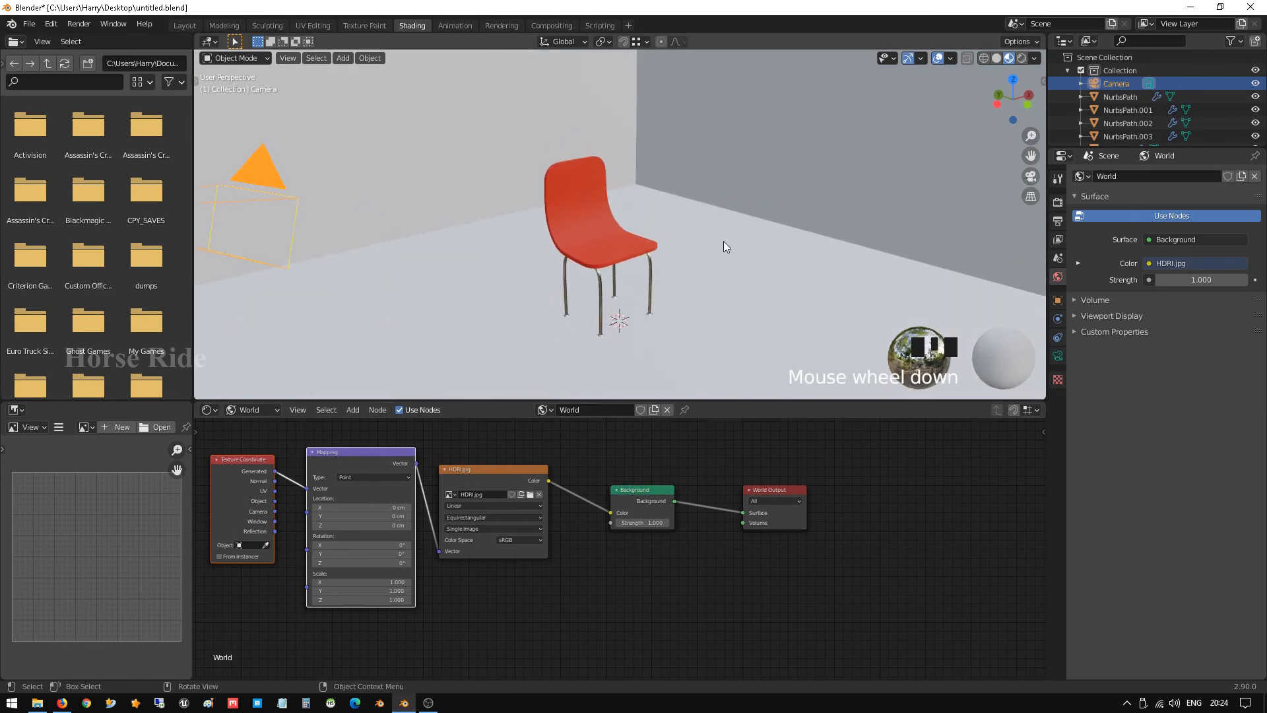
key("F12")
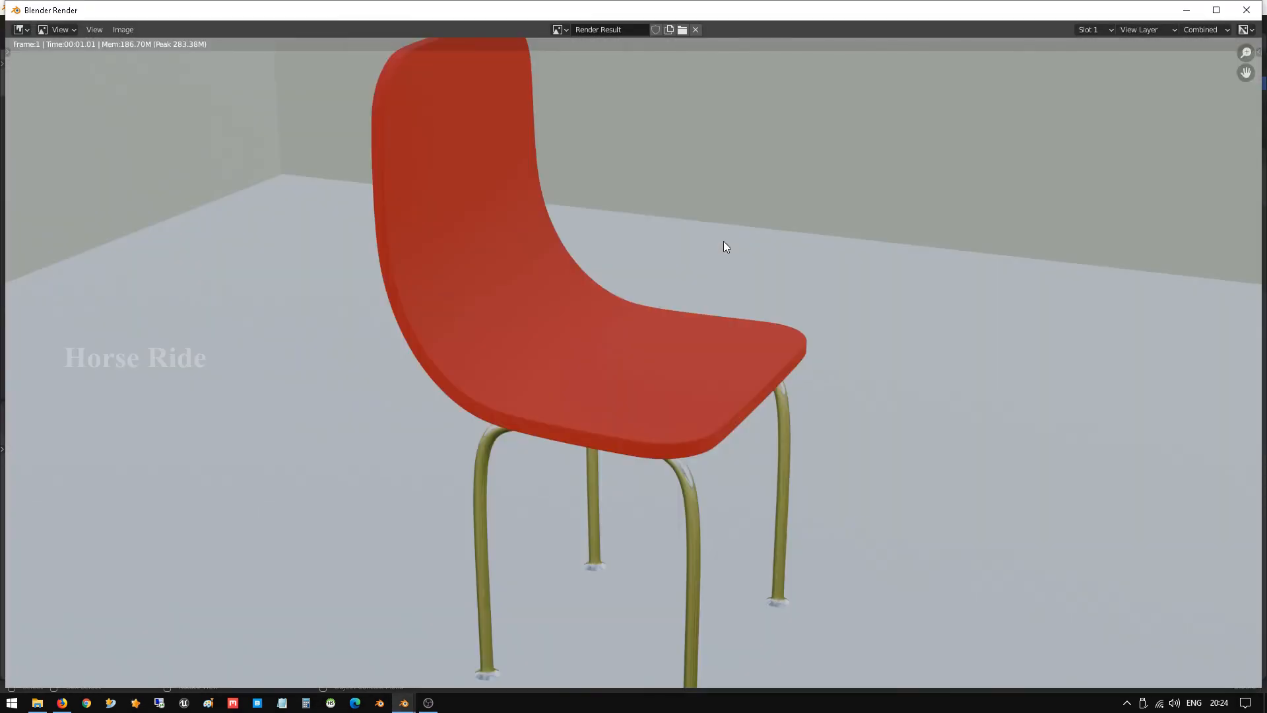
scroll(762, 473, "up", 1)
middle_click_drag(761, 473, 648, 409)
scroll(648, 409, "up", 2)
scroll(648, 410, "down", 5)
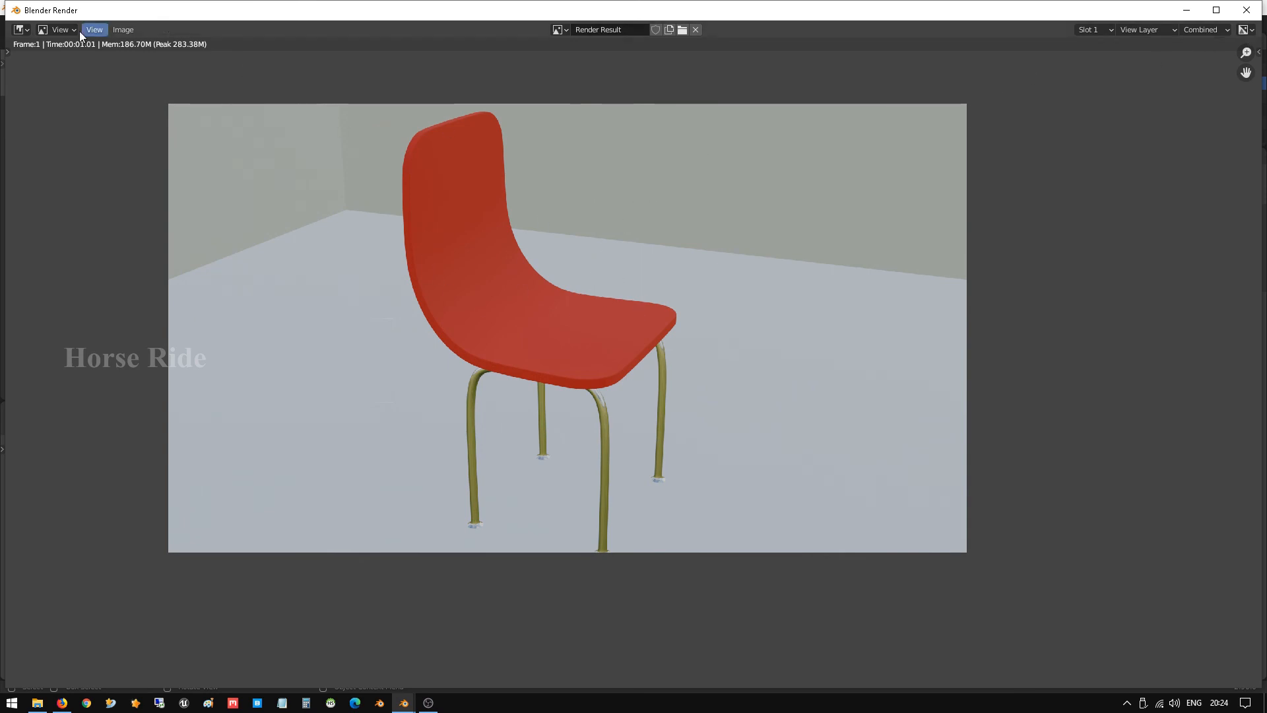
left_click(1246, 10)
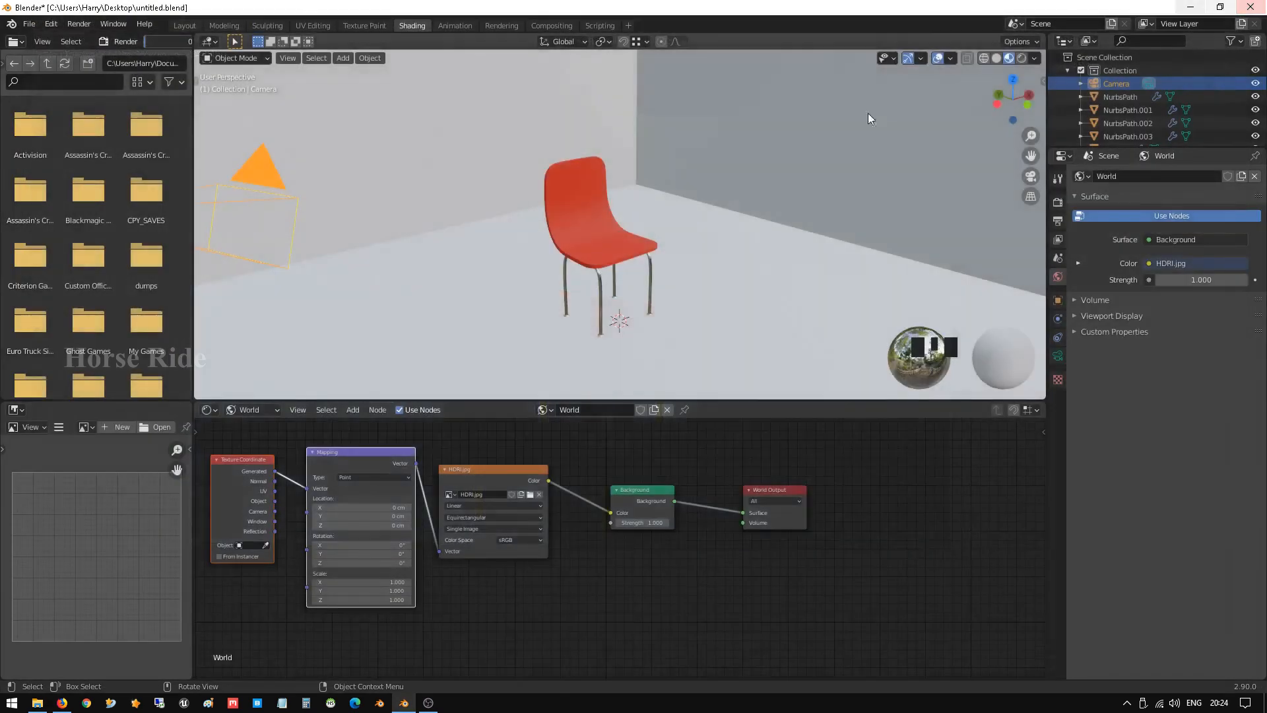
Add a Sun light and move it up above the floor, beside the chair near the back wall
scroll(571, 277, "down", 2)
left_click(570, 277)
left_click(544, 314)
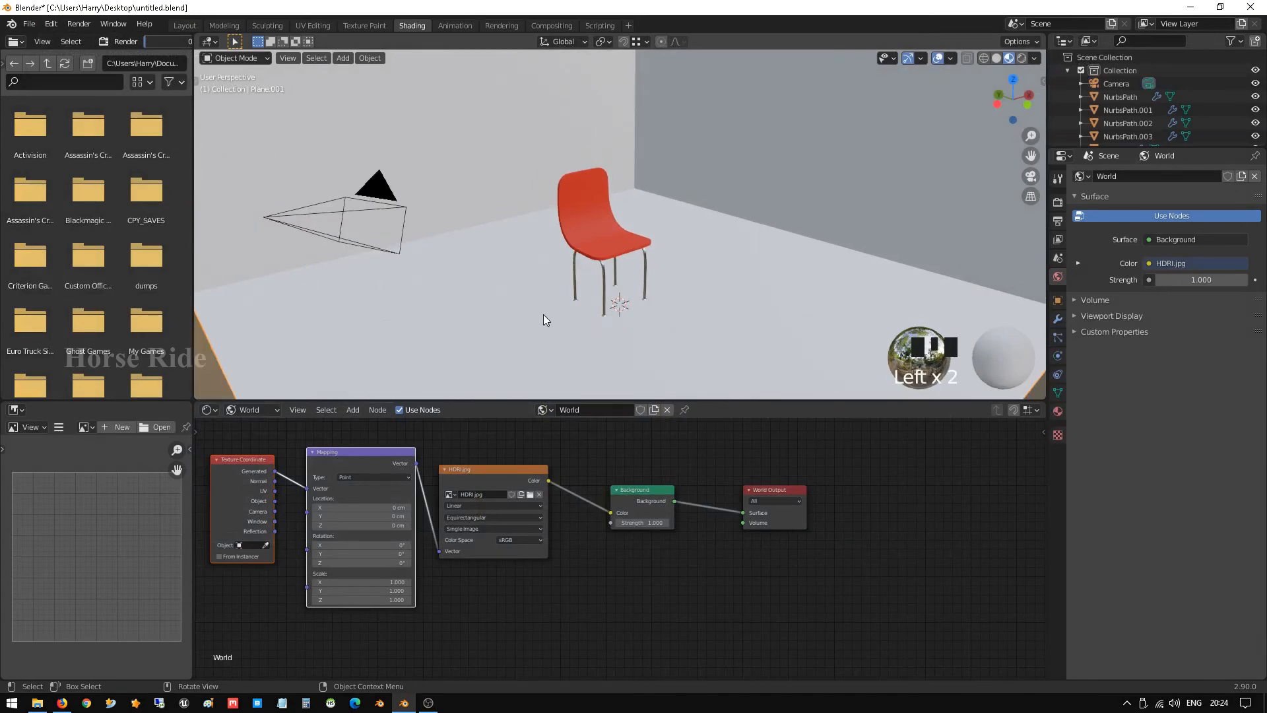
key("shift+a")
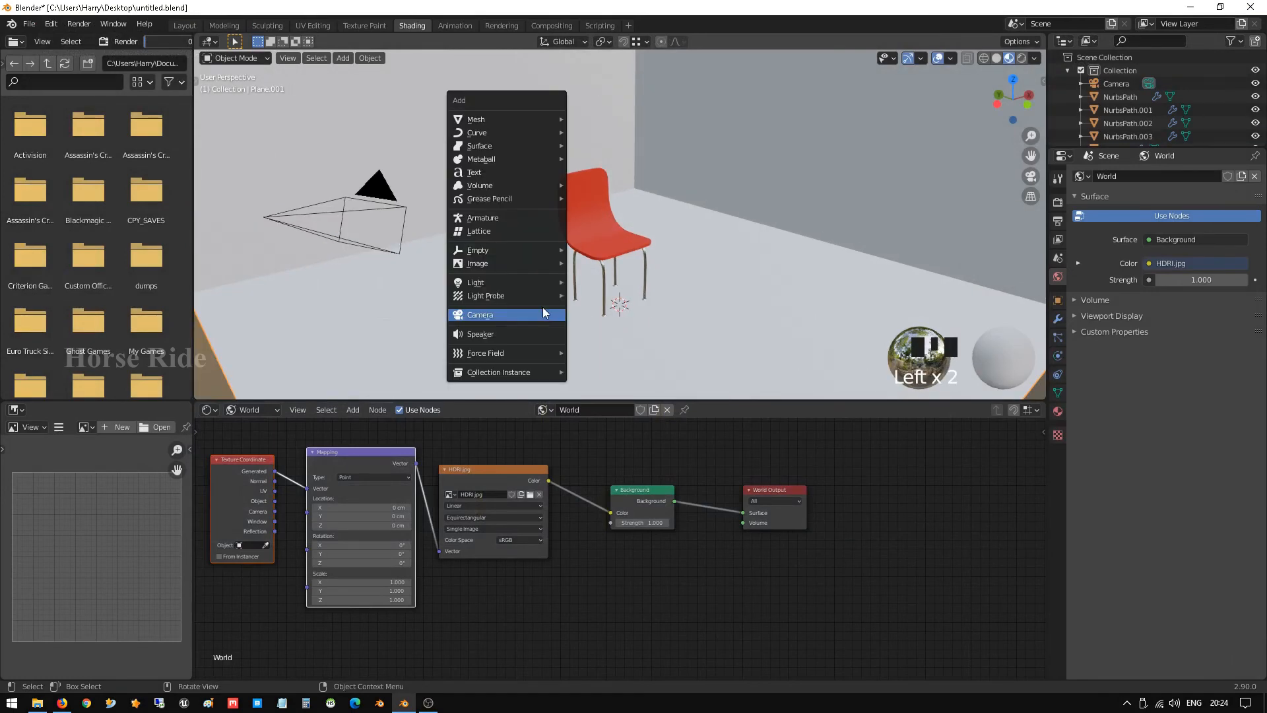
mouse_move(546, 285)
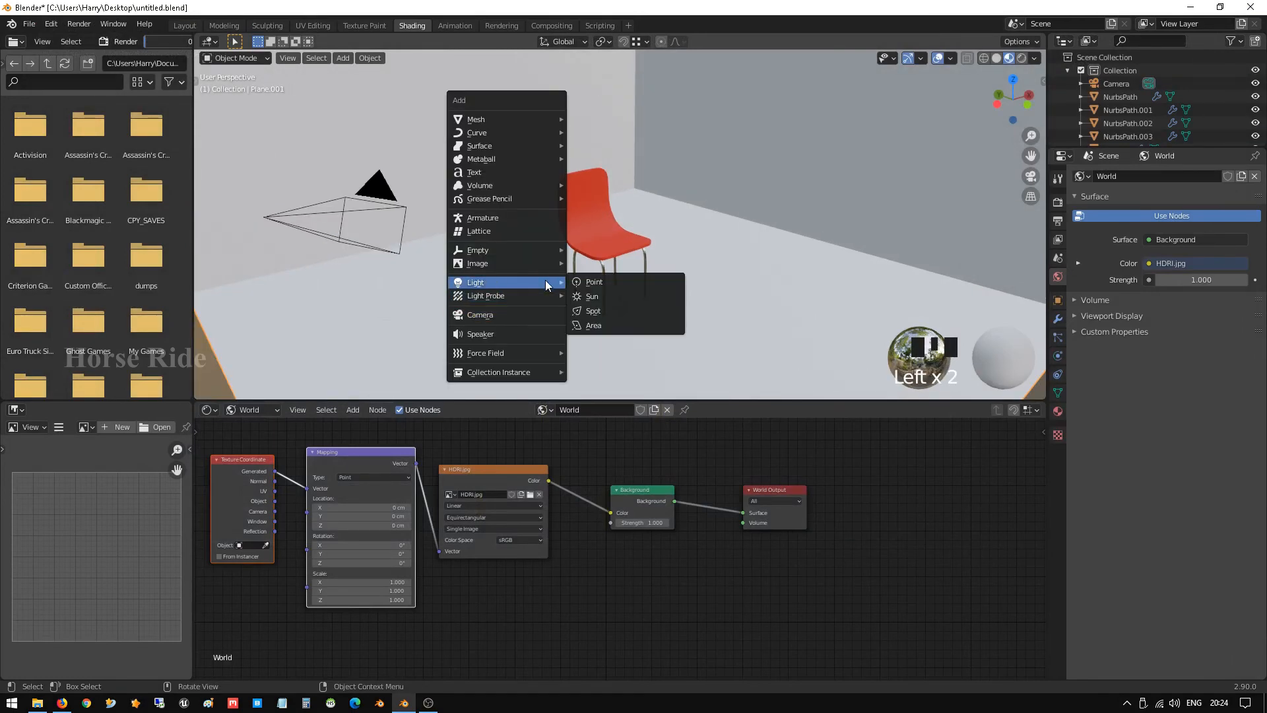
left_click(607, 296)
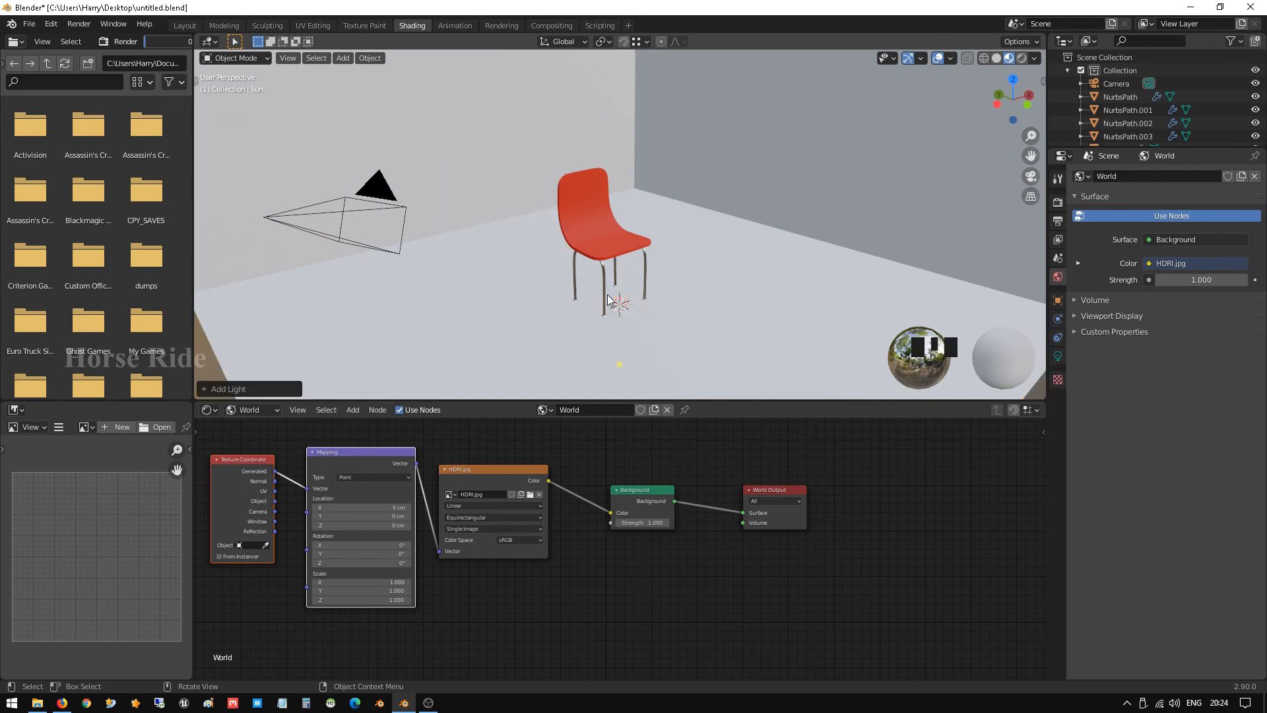
key("g")
left_click(829, 67)
scroll(861, 155, "down", 2)
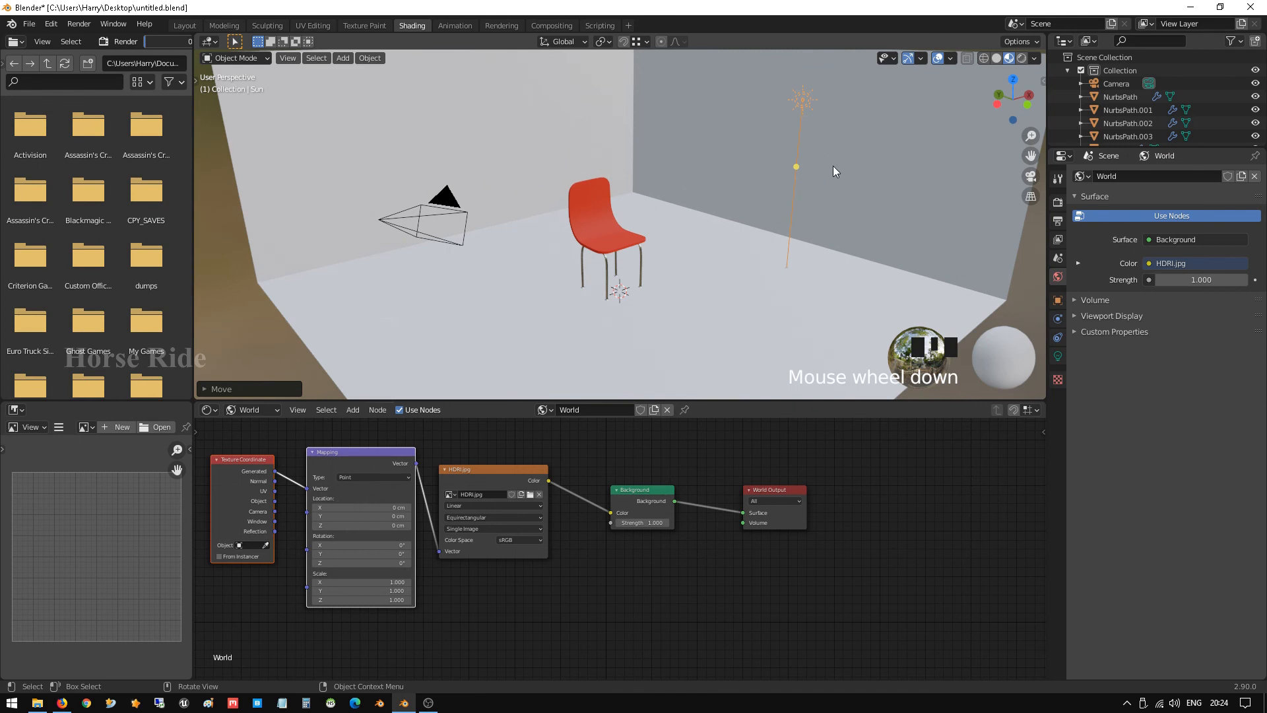
Rotate the sun so its light direction points diagonally down at the chair
key("r")
left_click(762, 203)
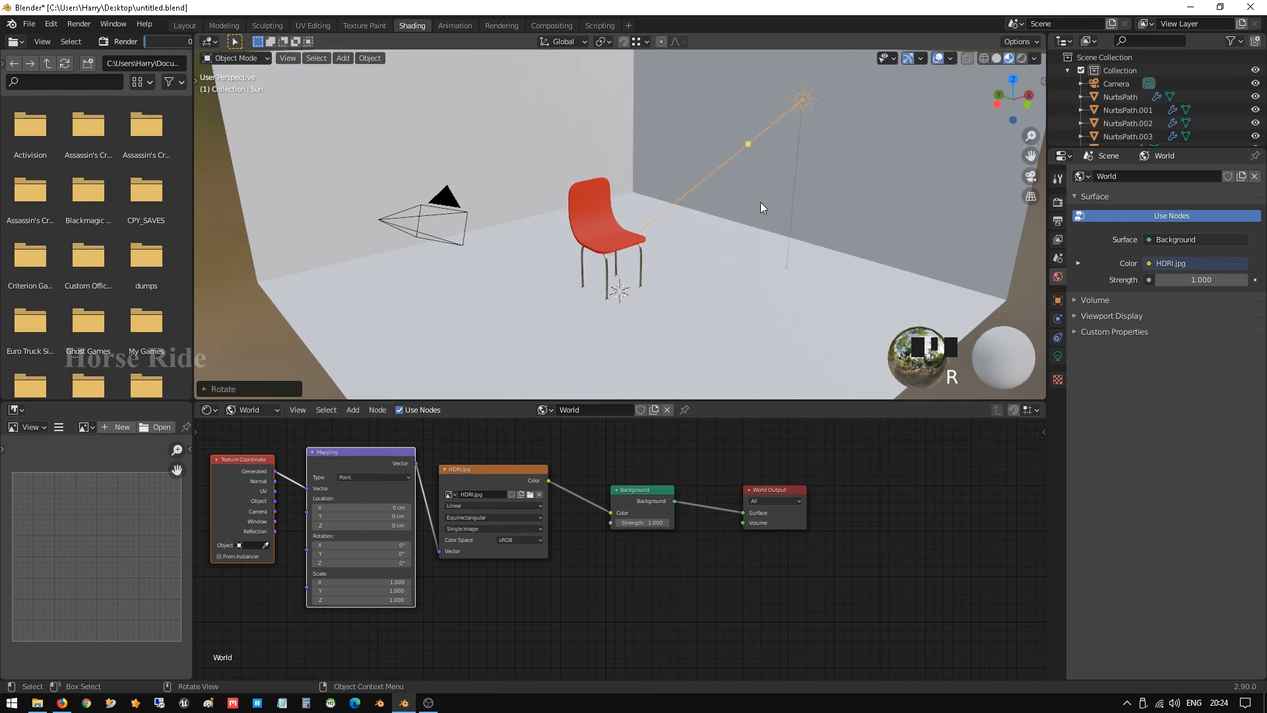
scroll(699, 232, "down", 2)
middle_click_drag(615, 227, 635, 227)
scroll(691, 168, "up", 1)
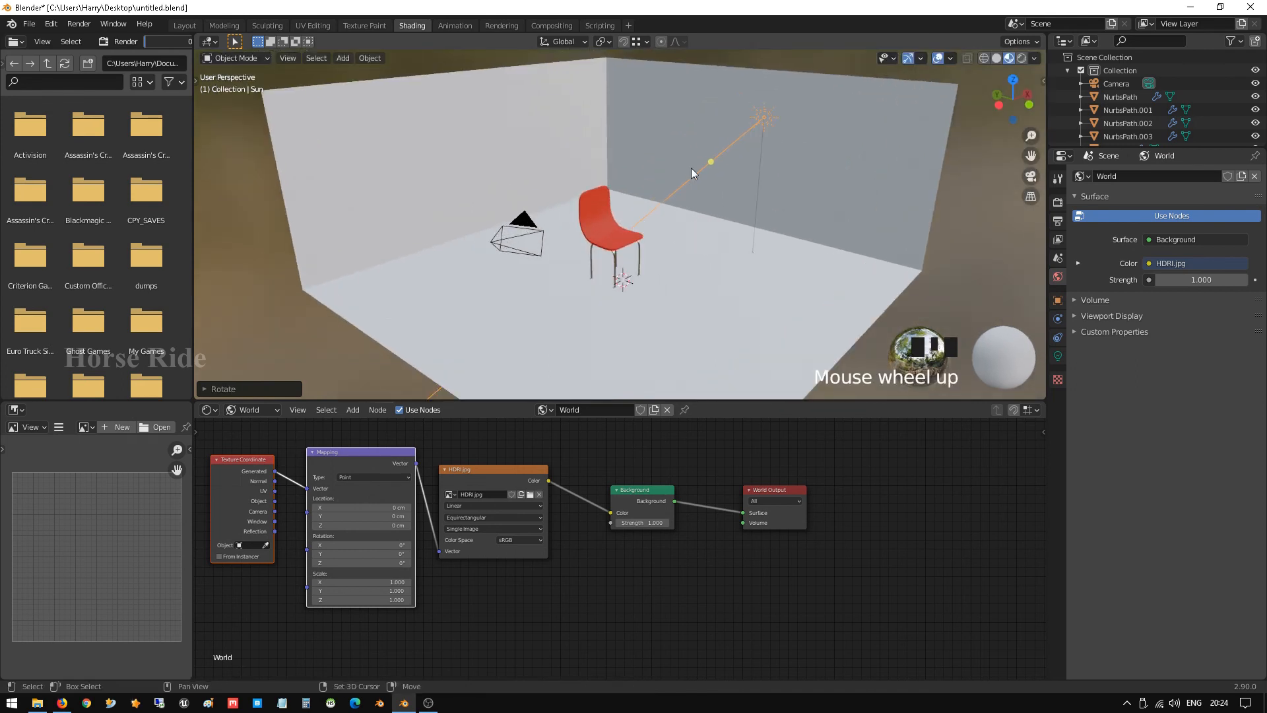
mouse_move(691, 168)
middle_mouse_down("shift")
mouse_move(650, 197)
mouse_move(639, 176)
middle_mouse_up("shift")
scroll(657, 200, "up", 1)
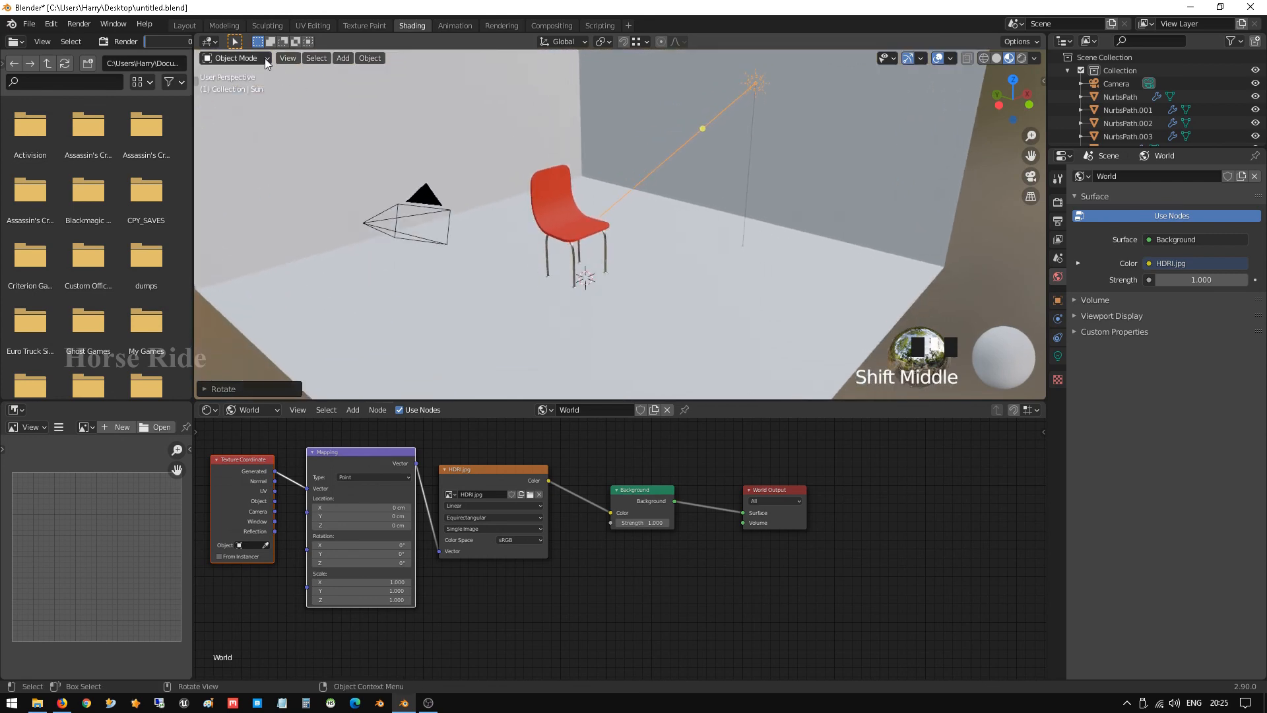
Switch to the Layout workspace and set the viewport to Rendered shading to examine the sunlight and shadows around the chair
left_click(184, 25)
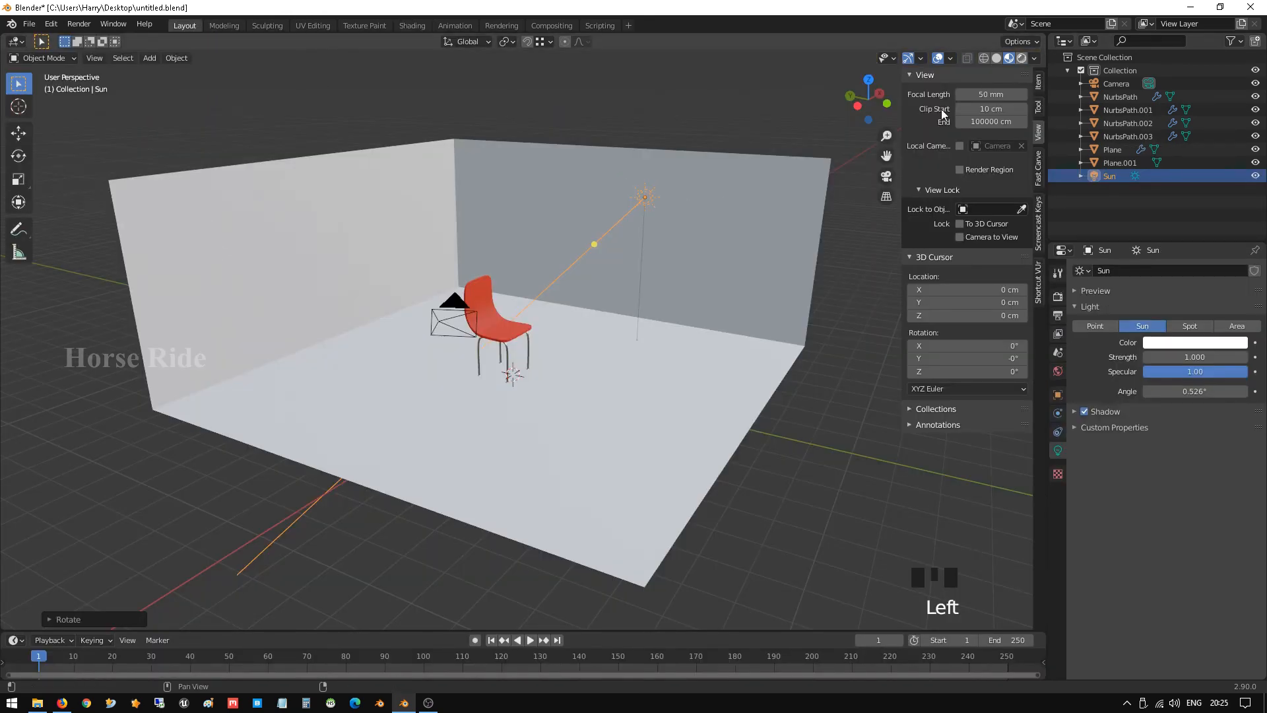
left_click(1021, 58)
scroll(533, 323, "up", 1)
scroll(536, 324, "up", 2)
middle_click_drag(537, 325, 592, 306)
scroll(540, 335, "up", 3)
scroll(592, 307, "down", 4)
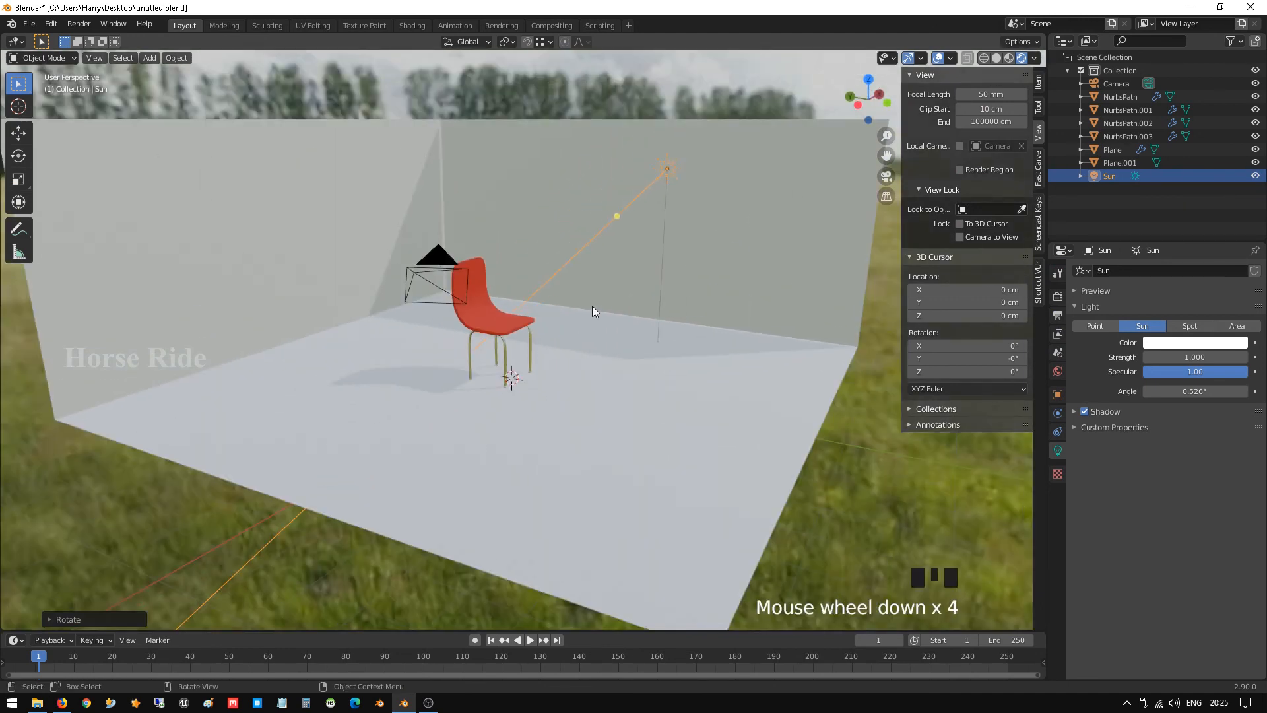
scroll(592, 306, "up", 2)
middle_click_drag(593, 263, 593, 292, "shift")
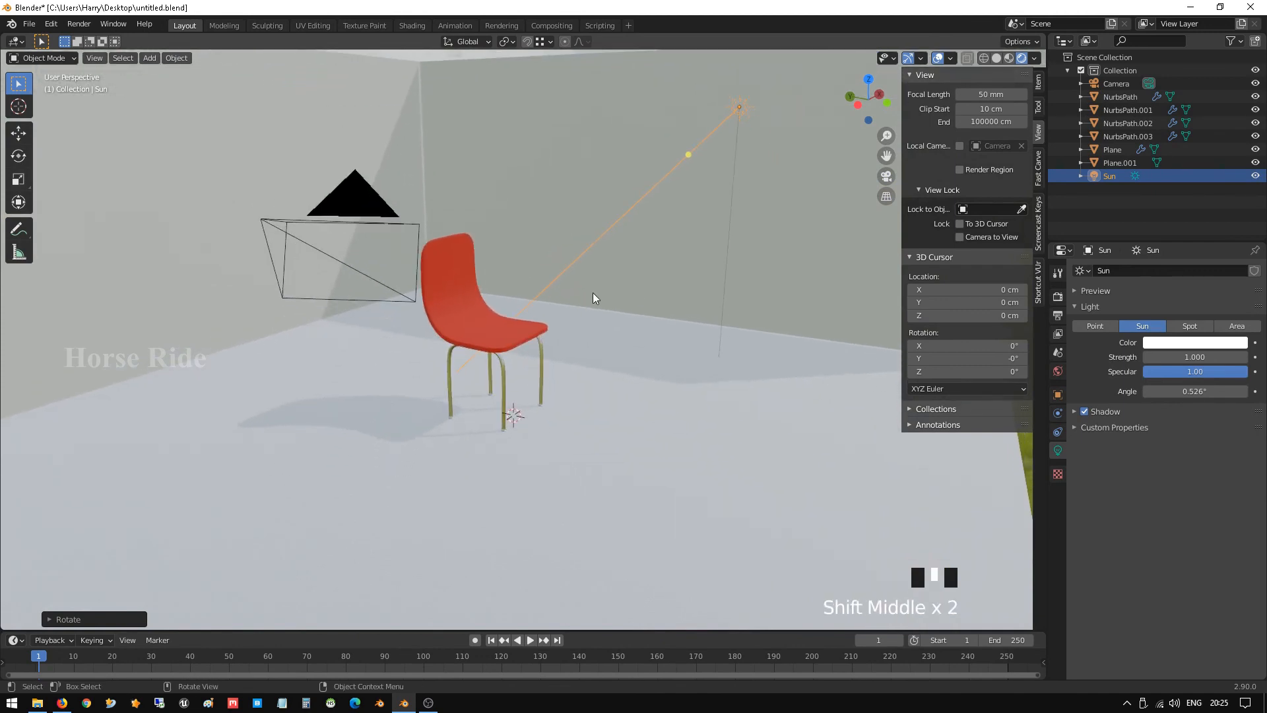
left_click(471, 328)
scroll(516, 359, "up", 2)
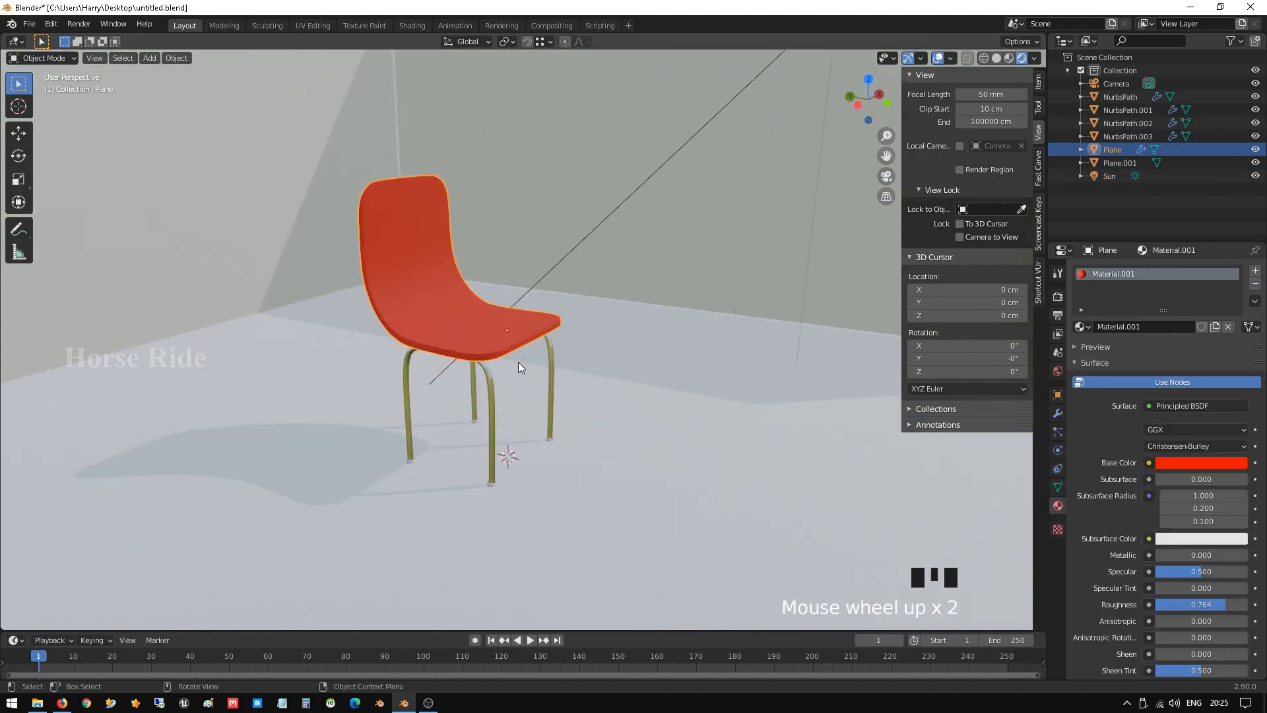
left_click(488, 375, "shift")
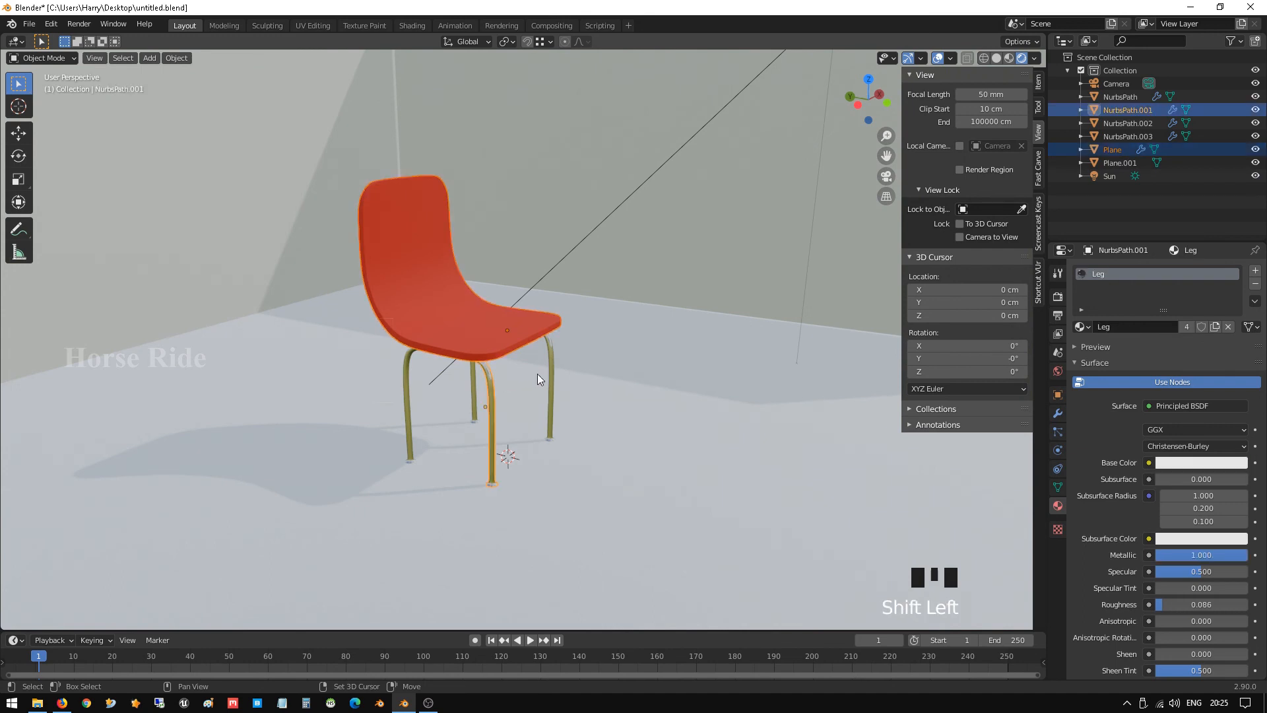
left_click(477, 339)
left_click(484, 379, "shift")
left_click(485, 405)
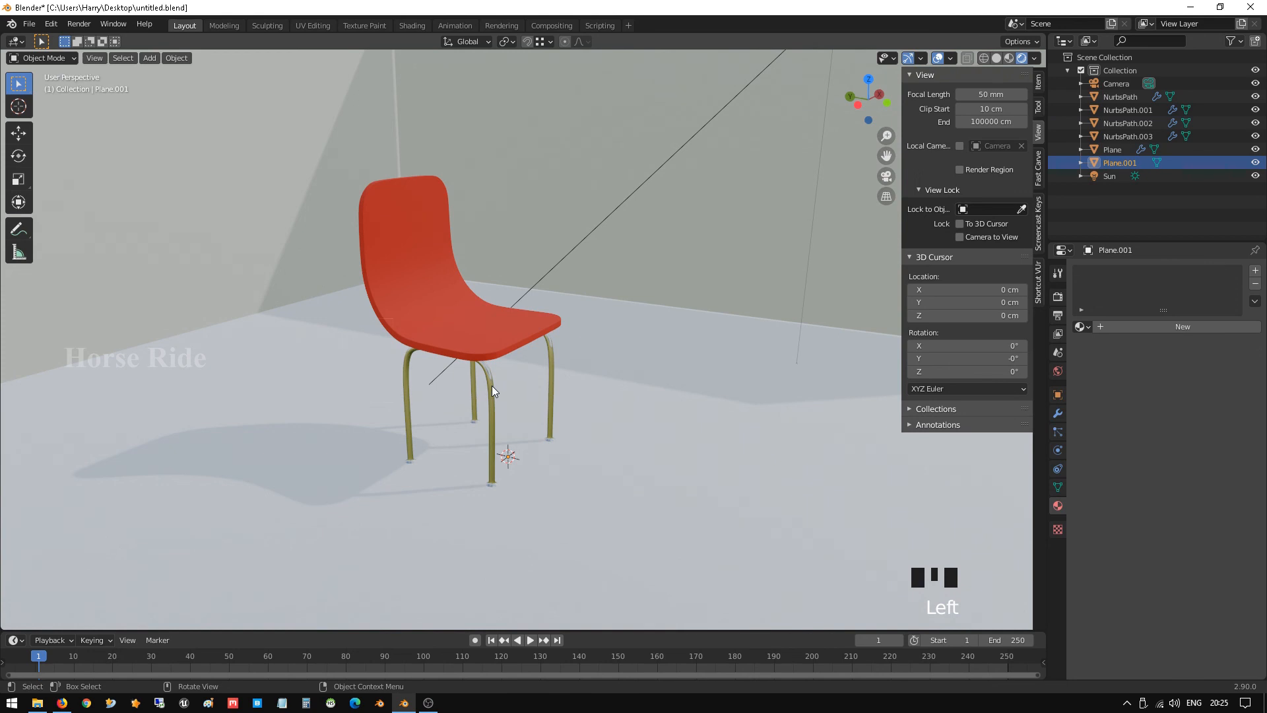
Join the four legs and the red seat into one object, with the seat as the active object
left_click(492, 385)
left_click(408, 379, "shift")
left_click(477, 394, "shift")
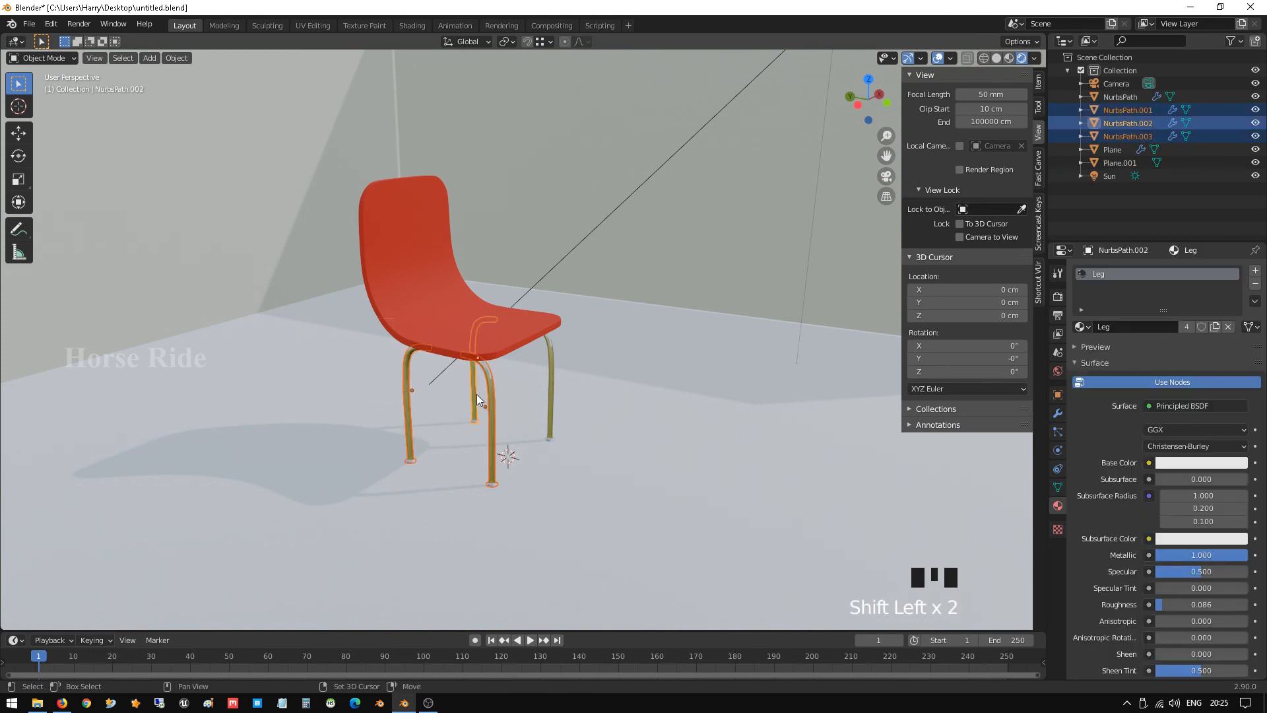
left_click(550, 393, "shift")
left_click(446, 299, "shift")
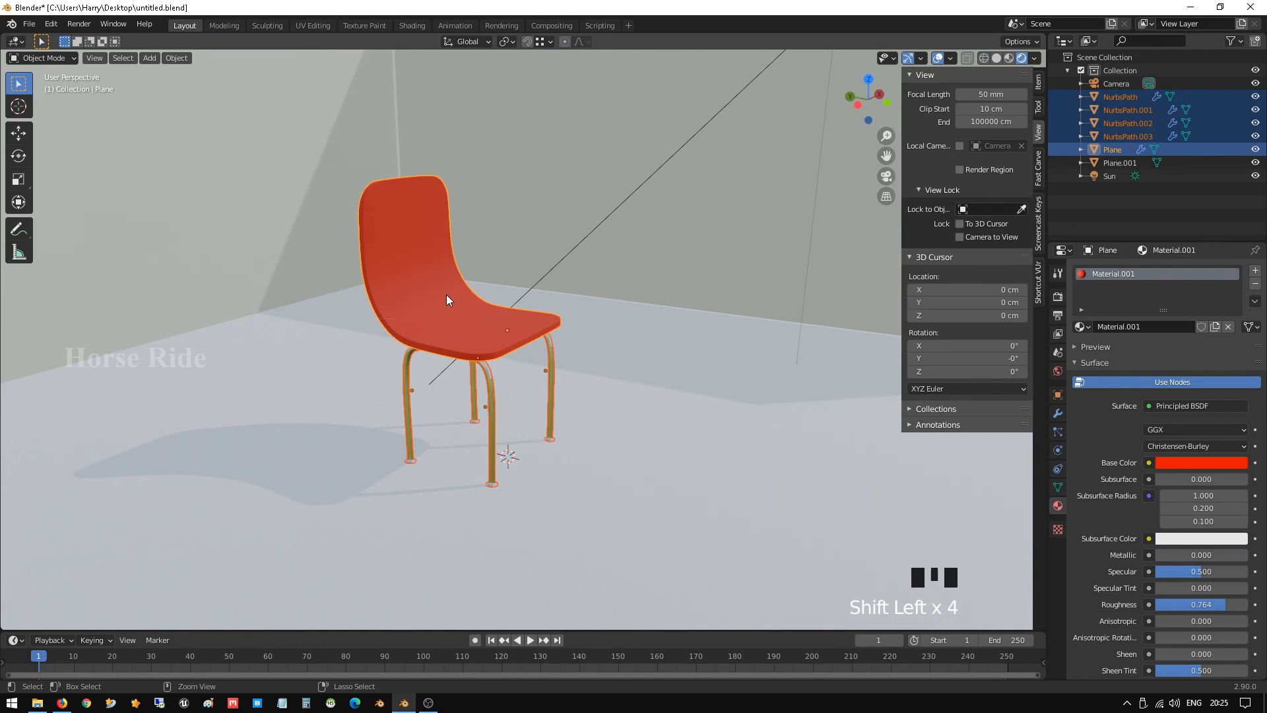
key("ctrl+j")
scroll(442, 307, "down", 2)
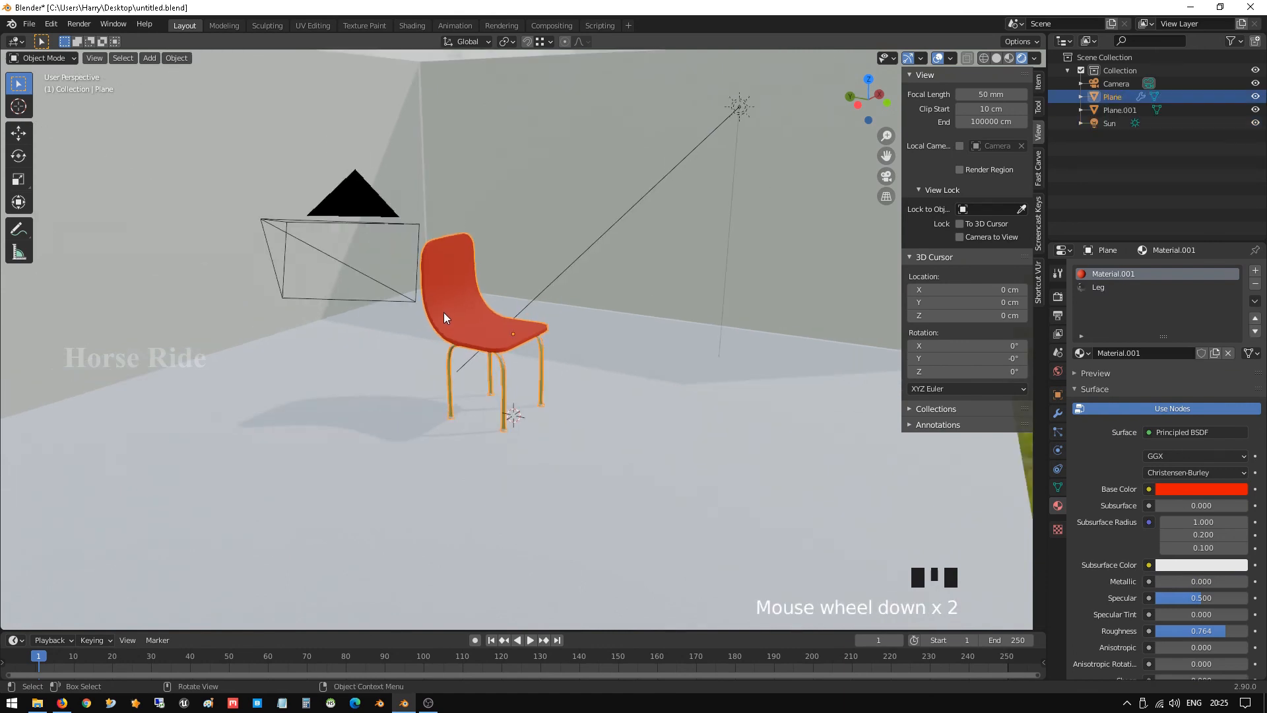
left_click(502, 348)
left_click(445, 317)
key("g")
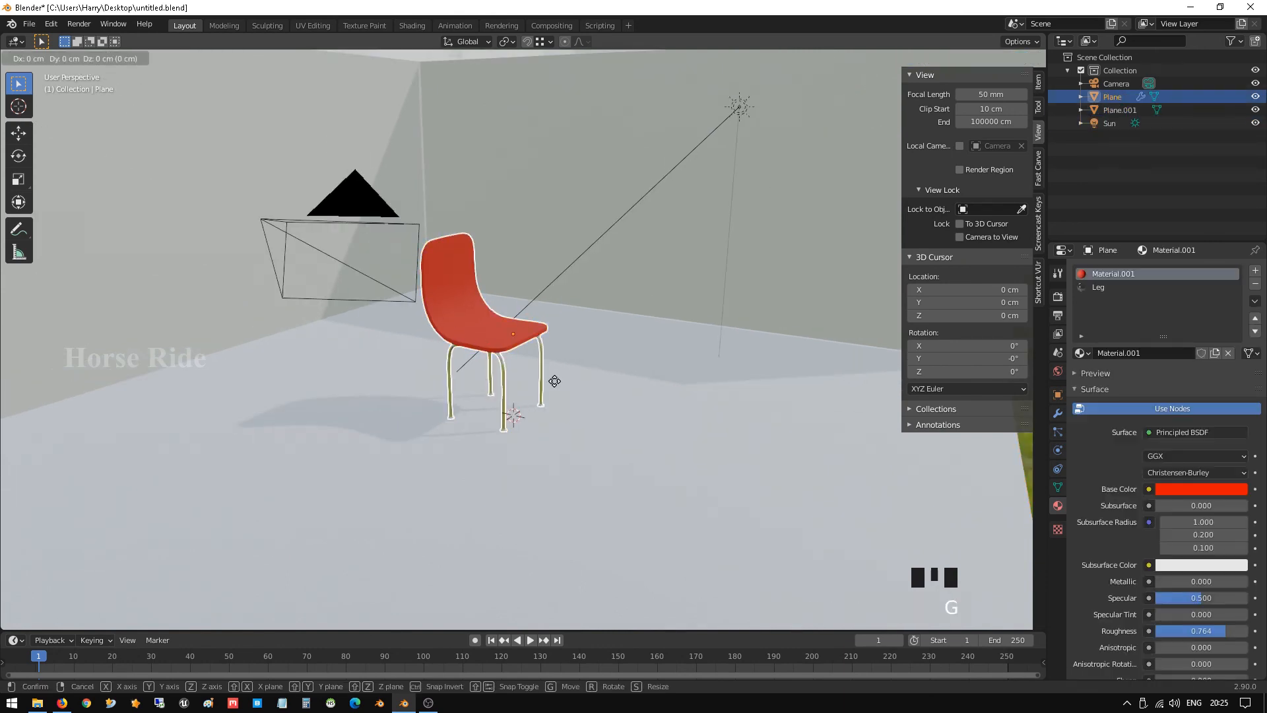
key("Escape")
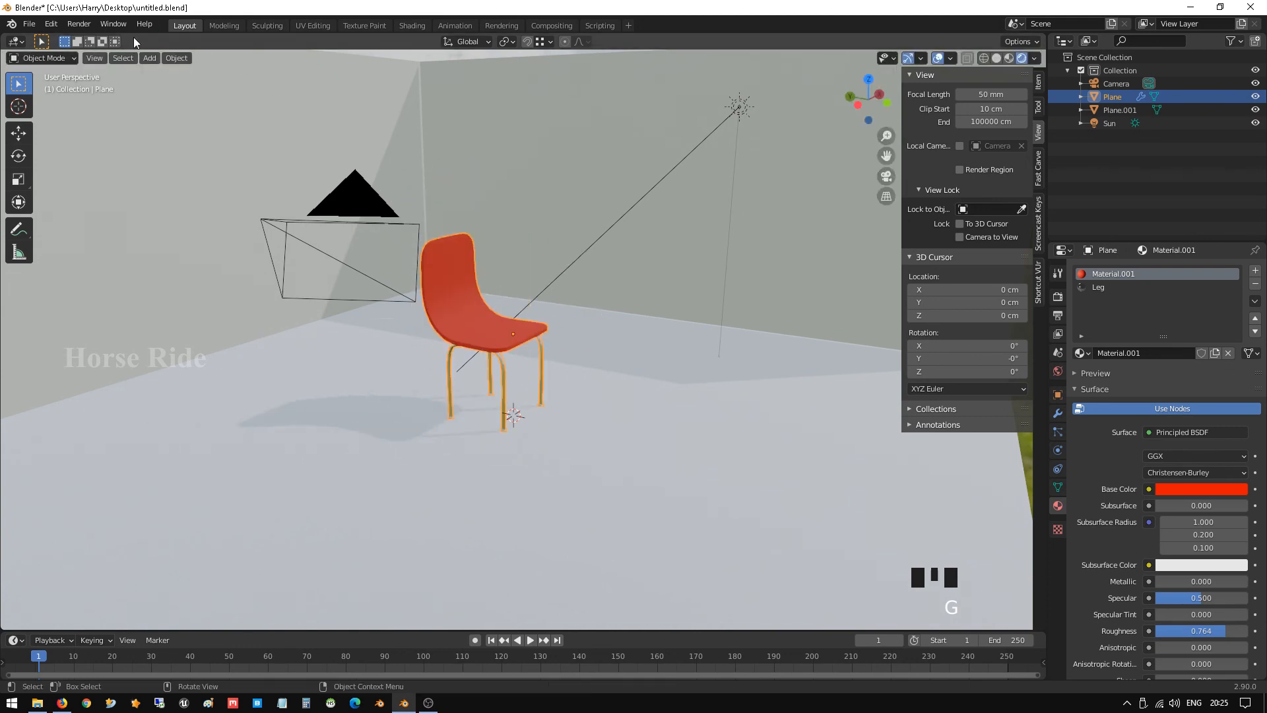
Apply the joined chair's rotation and set its origin to Center of Mass (Surface)
key("ctrl+a")
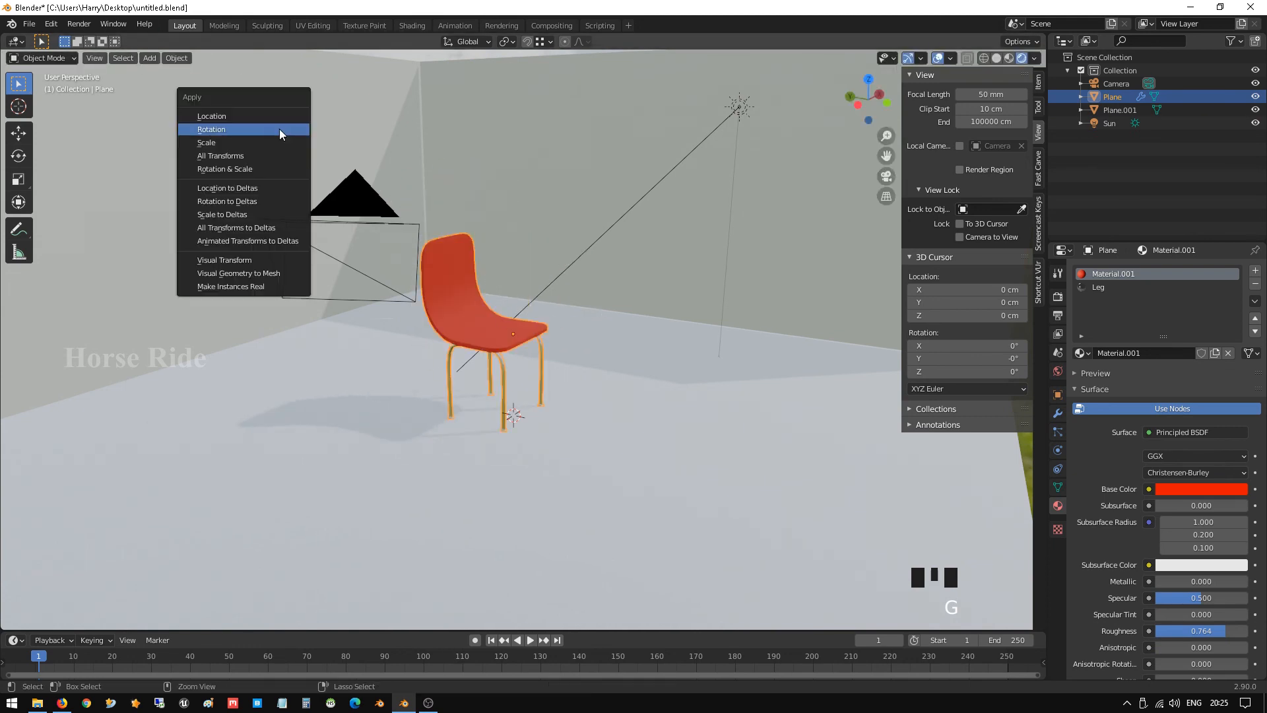
key("Return")
left_click(177, 58)
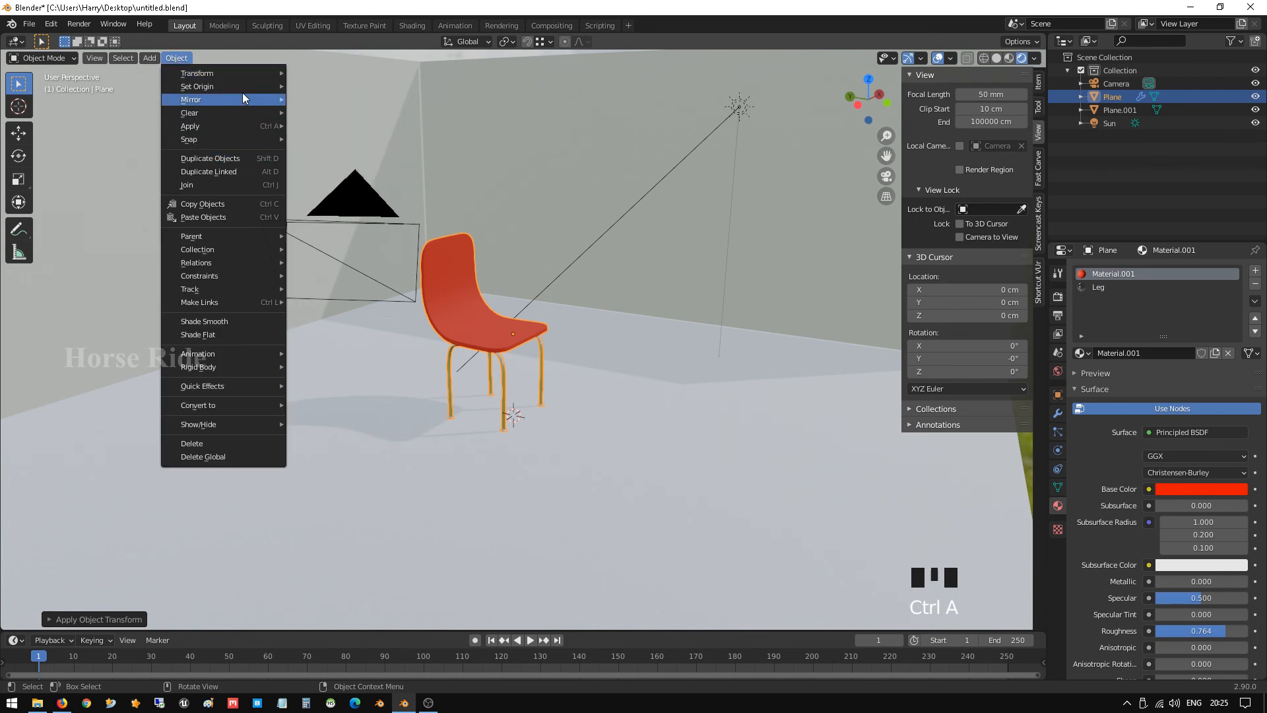
mouse_move(249, 86)
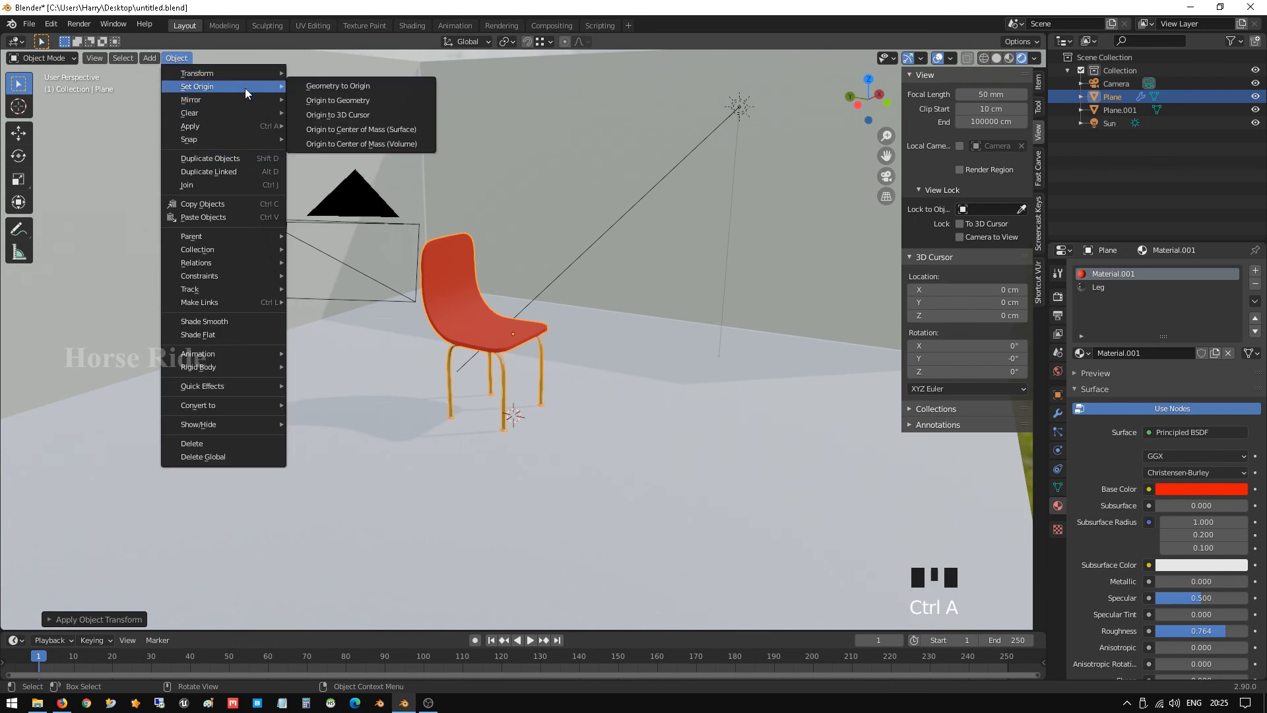
left_click(345, 130)
Save the file, then render the sunlit chair from the camera and inspect the image before closing it
scroll(524, 299, "up", 1)
key("ctrl+s")
middle_click_drag(508, 306, 434, 306)
scroll(516, 301, "down", 3)
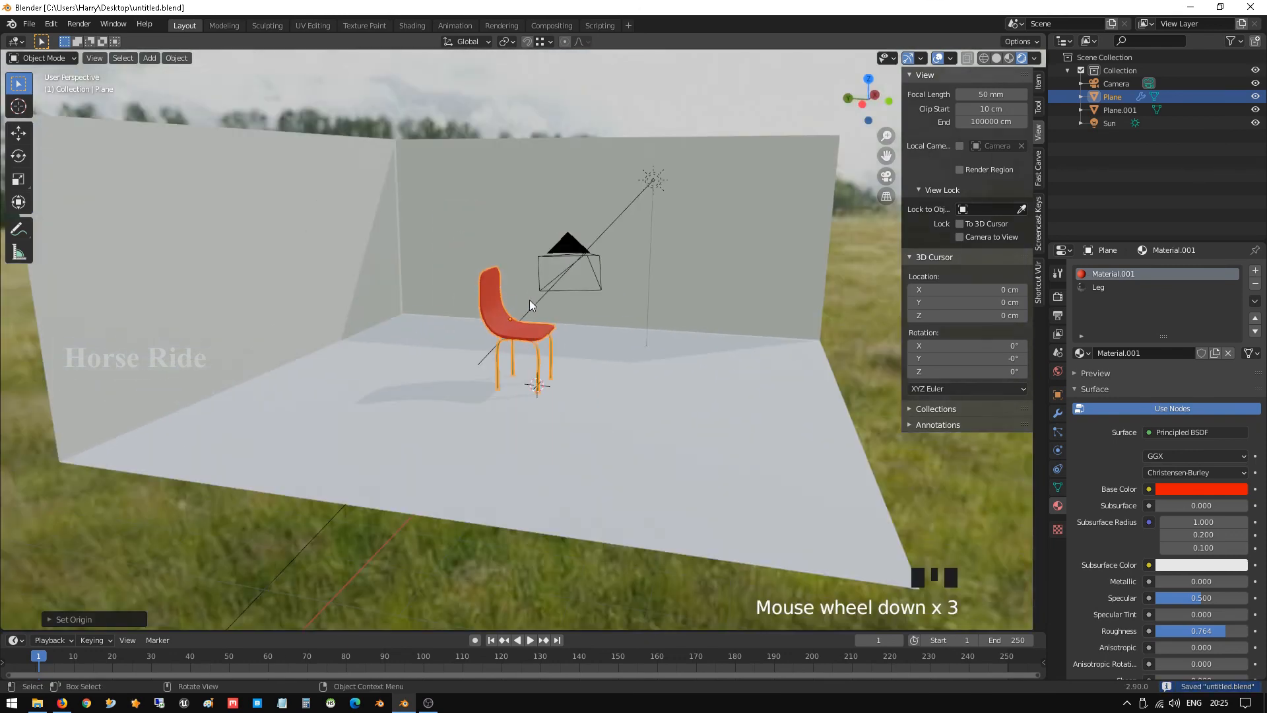
middle_click_drag(529, 300, 505, 301)
key("F12")
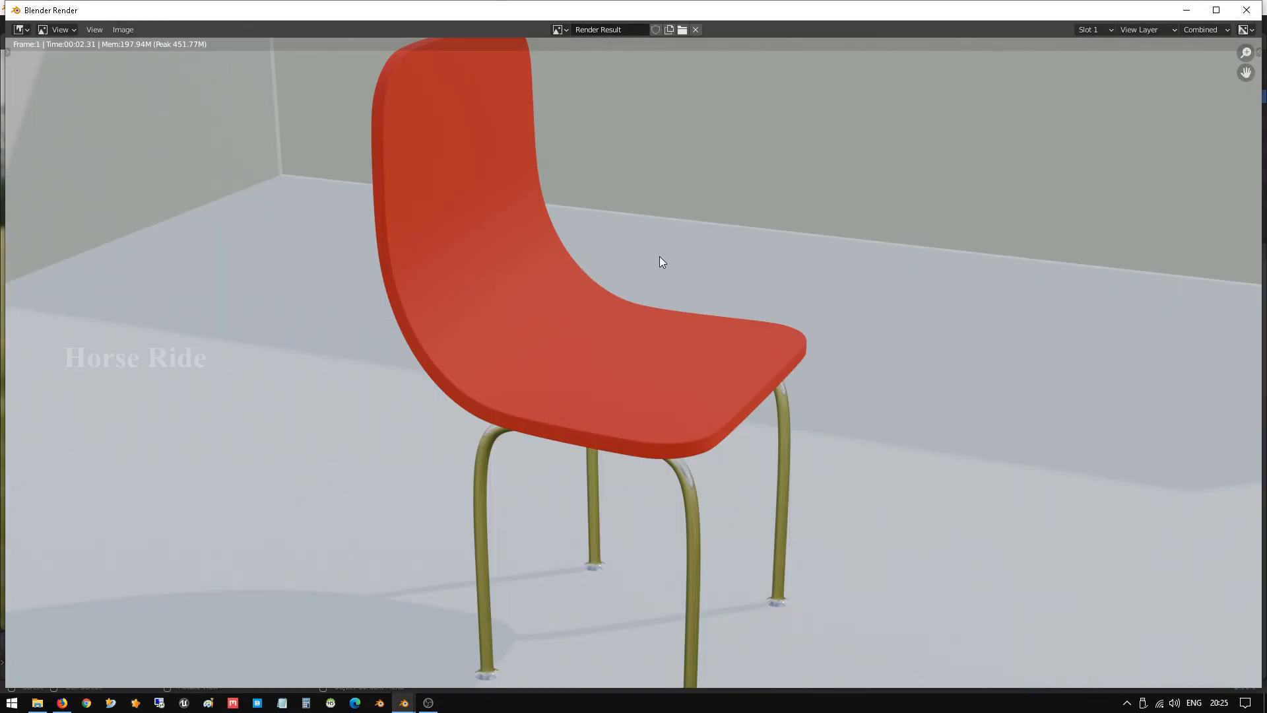
scroll(659, 256, "down", 2)
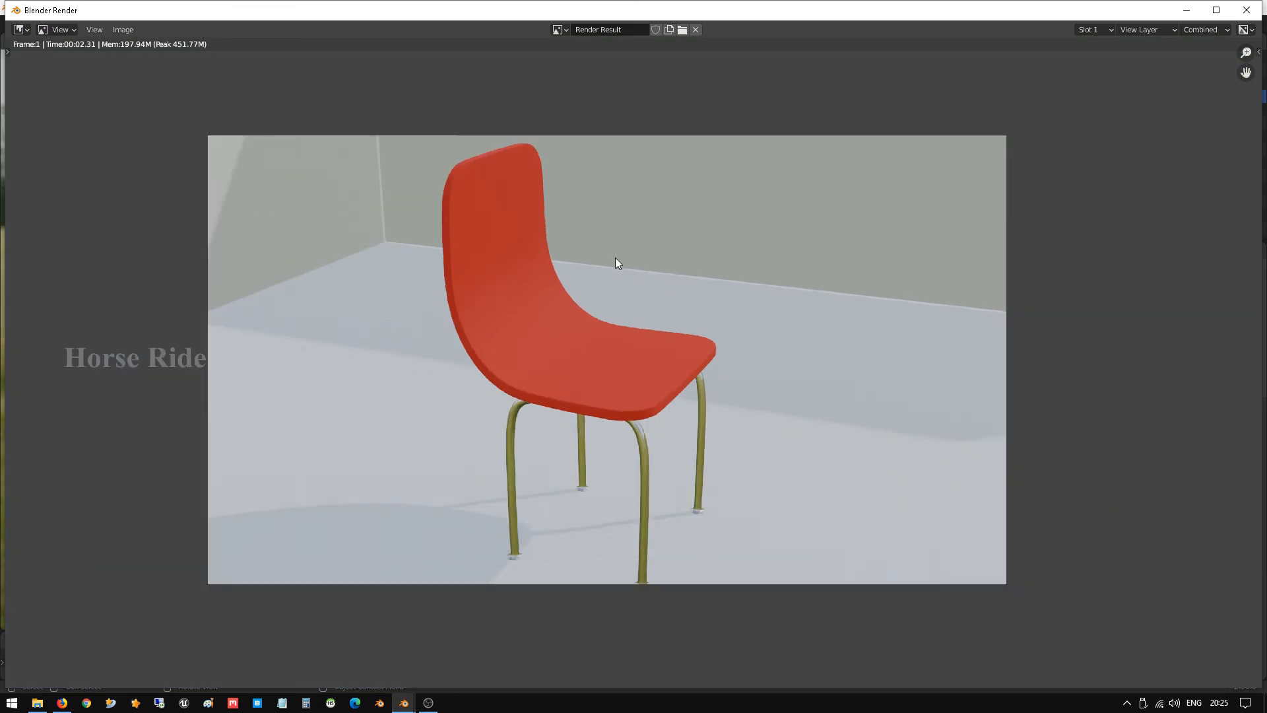
scroll(616, 264, "up", 1)
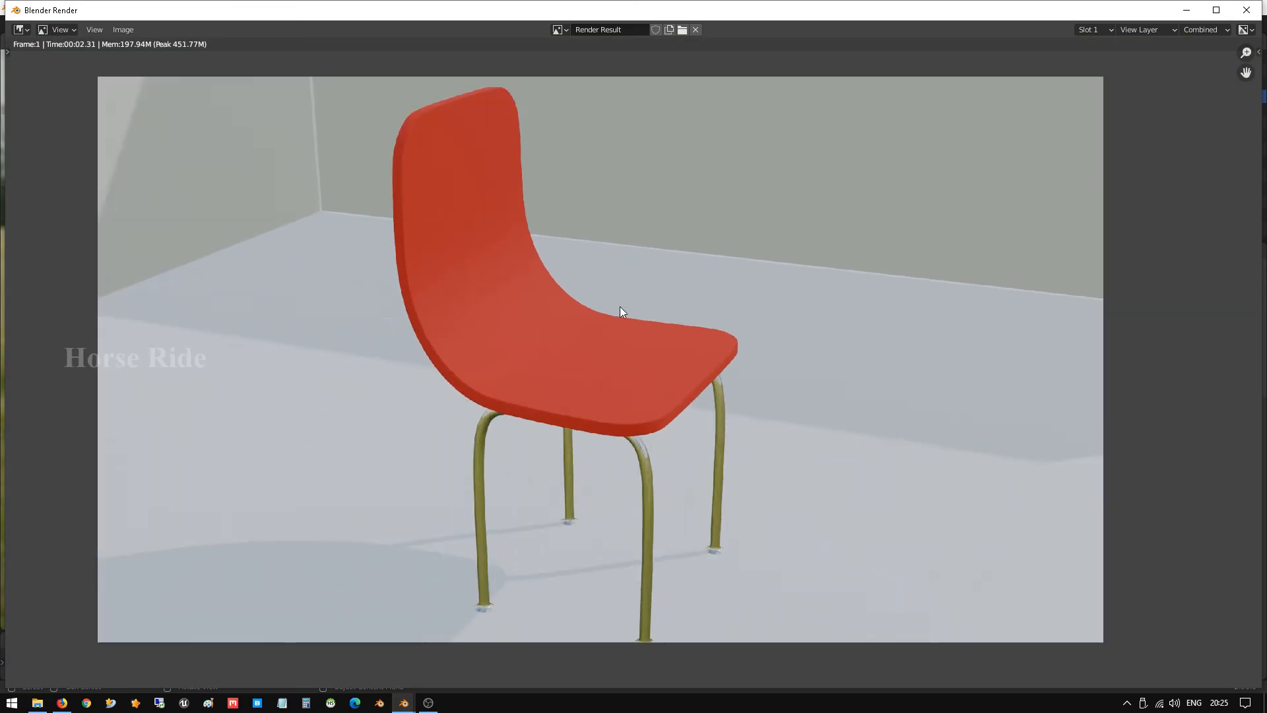
left_click(1247, 10)
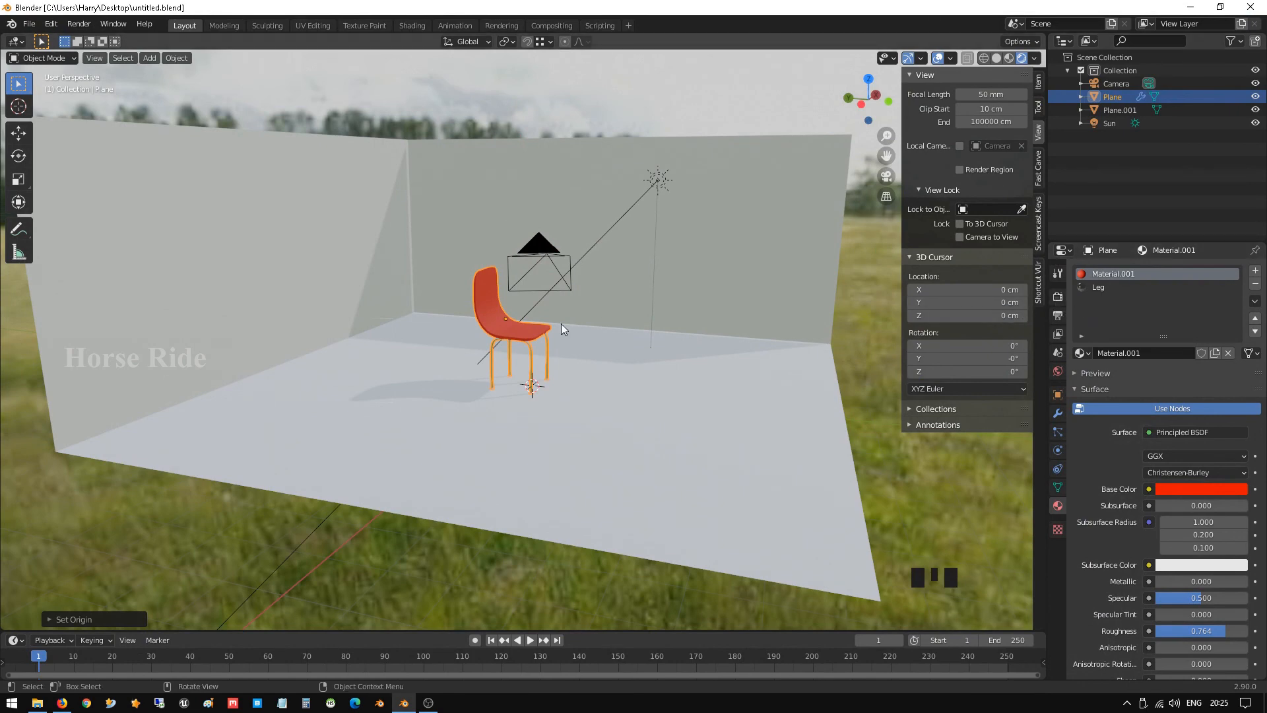
Set the render engine to Cycles and render the scene from the camera
scroll(561, 328, "up", 1)
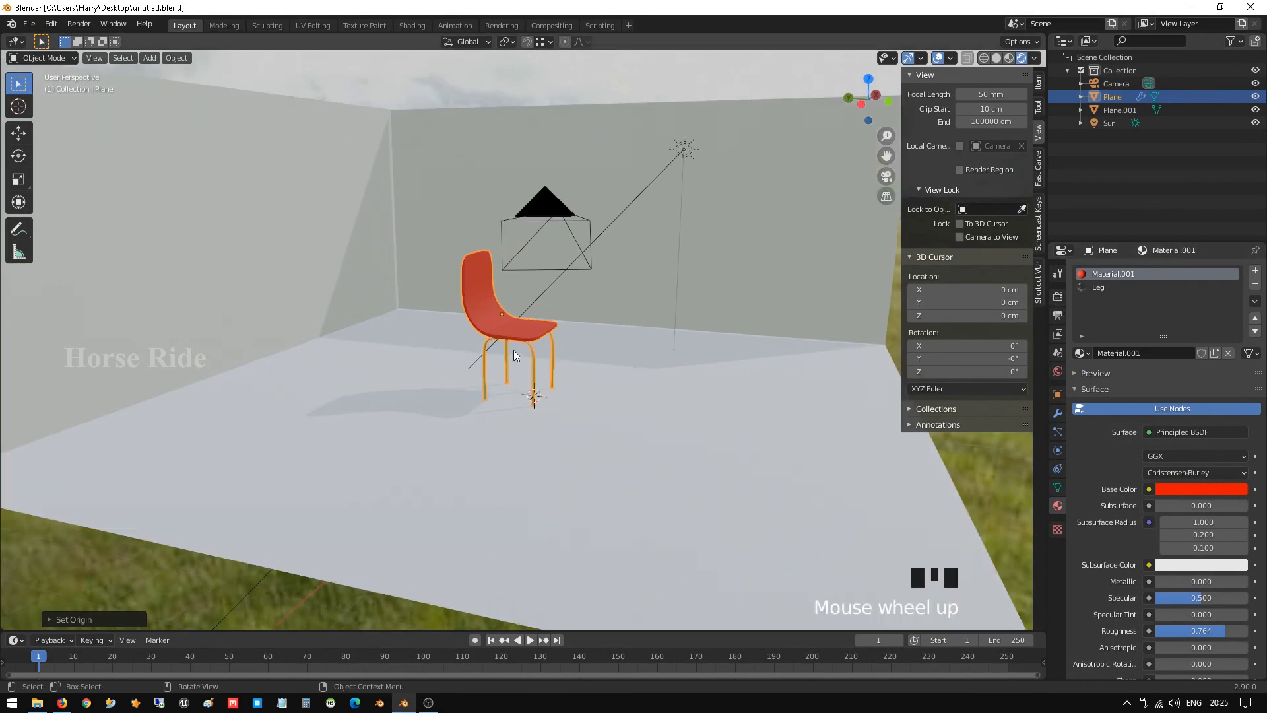
left_click(1058, 297)
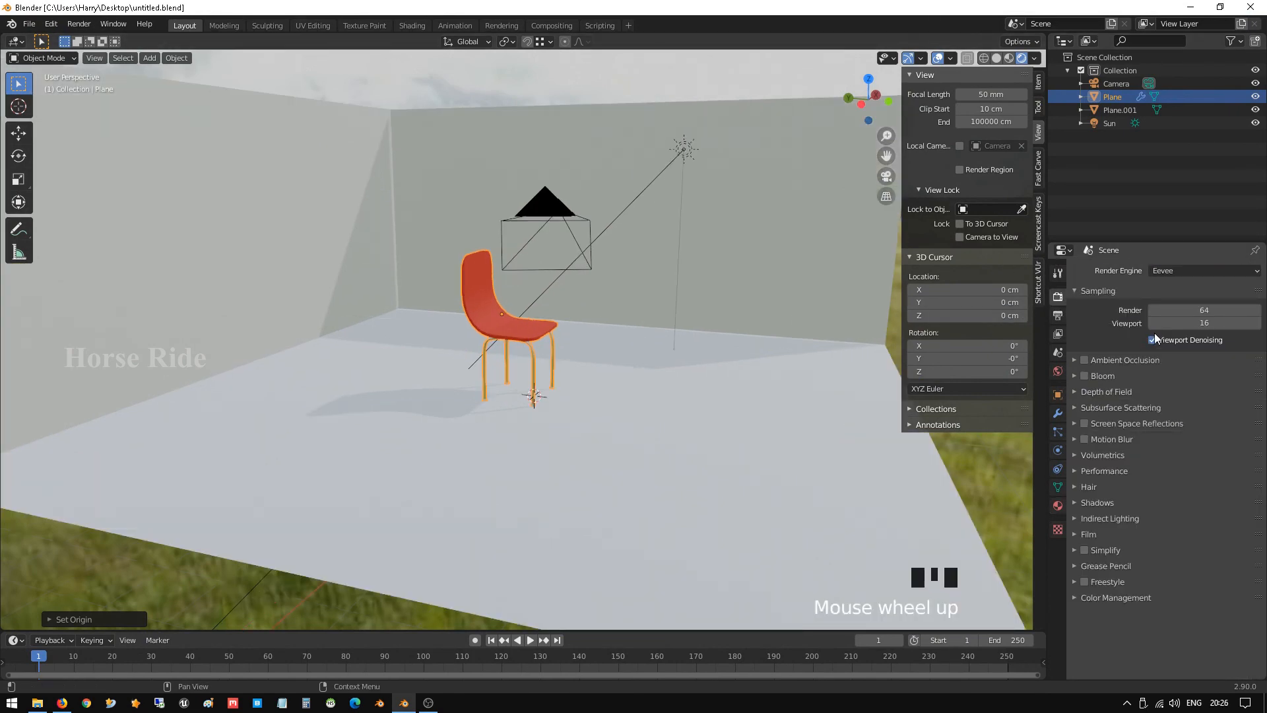
left_click(1167, 271)
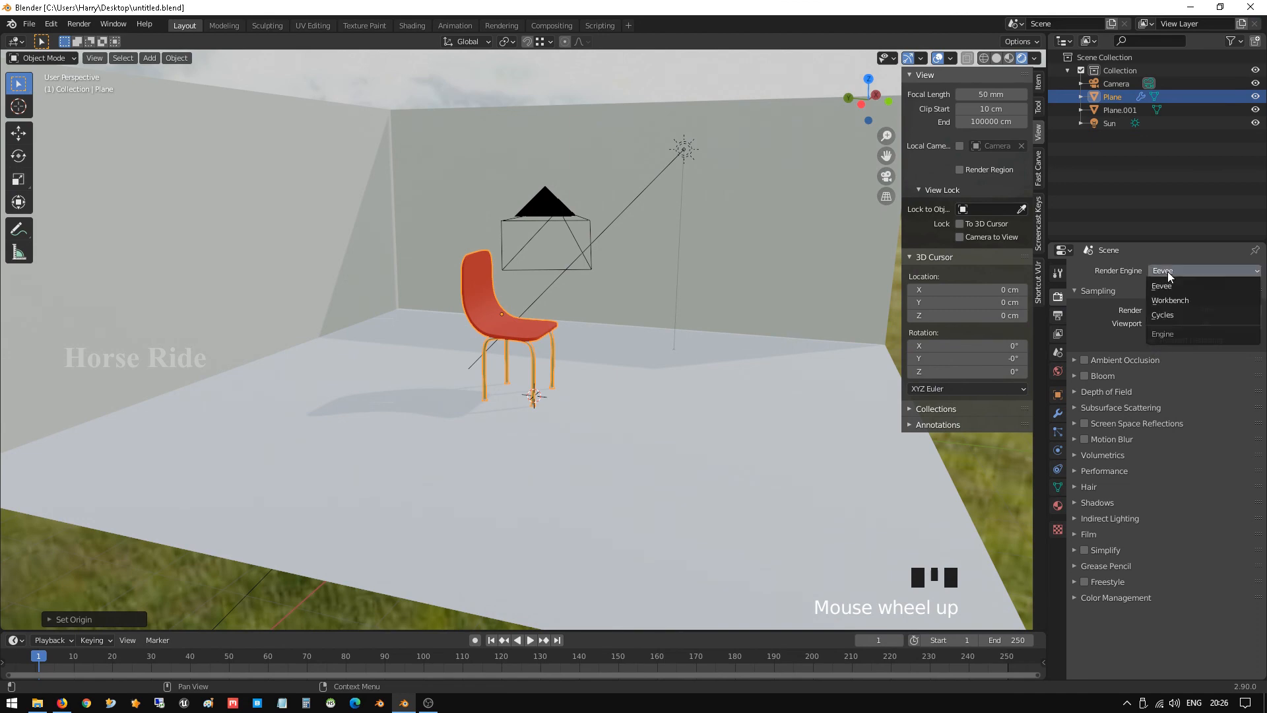
left_click(1174, 314)
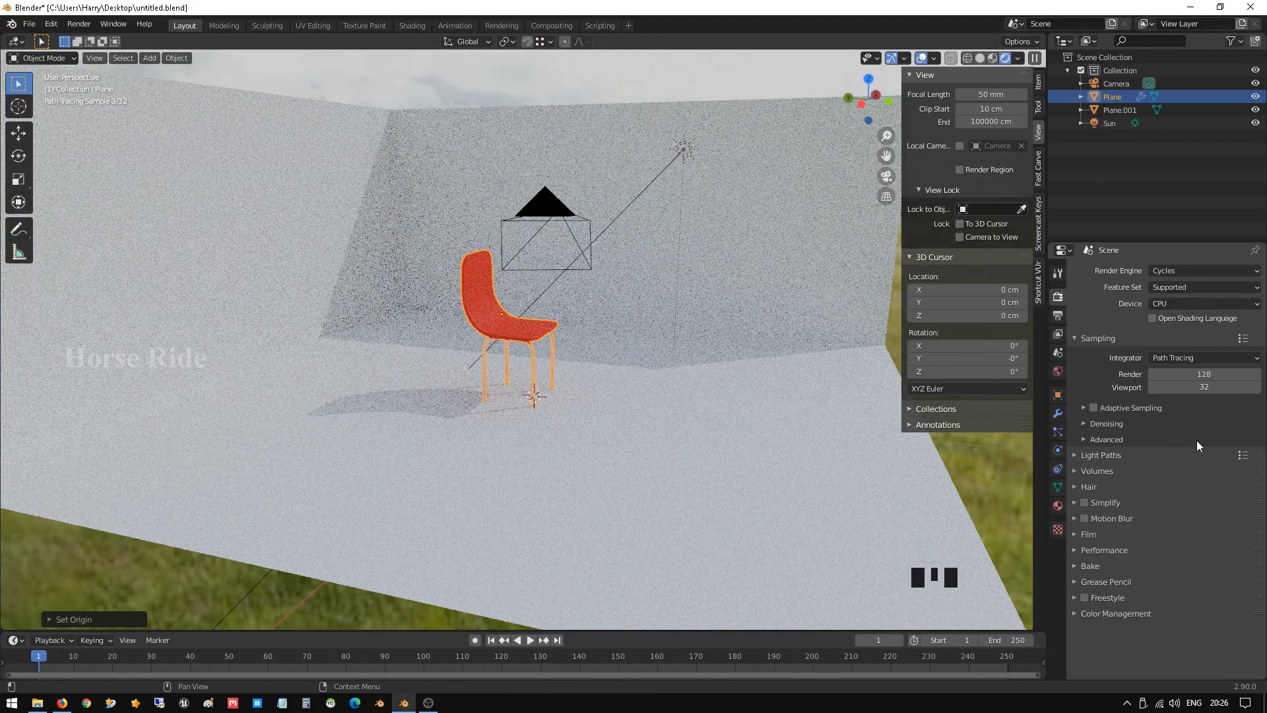
key("F12")
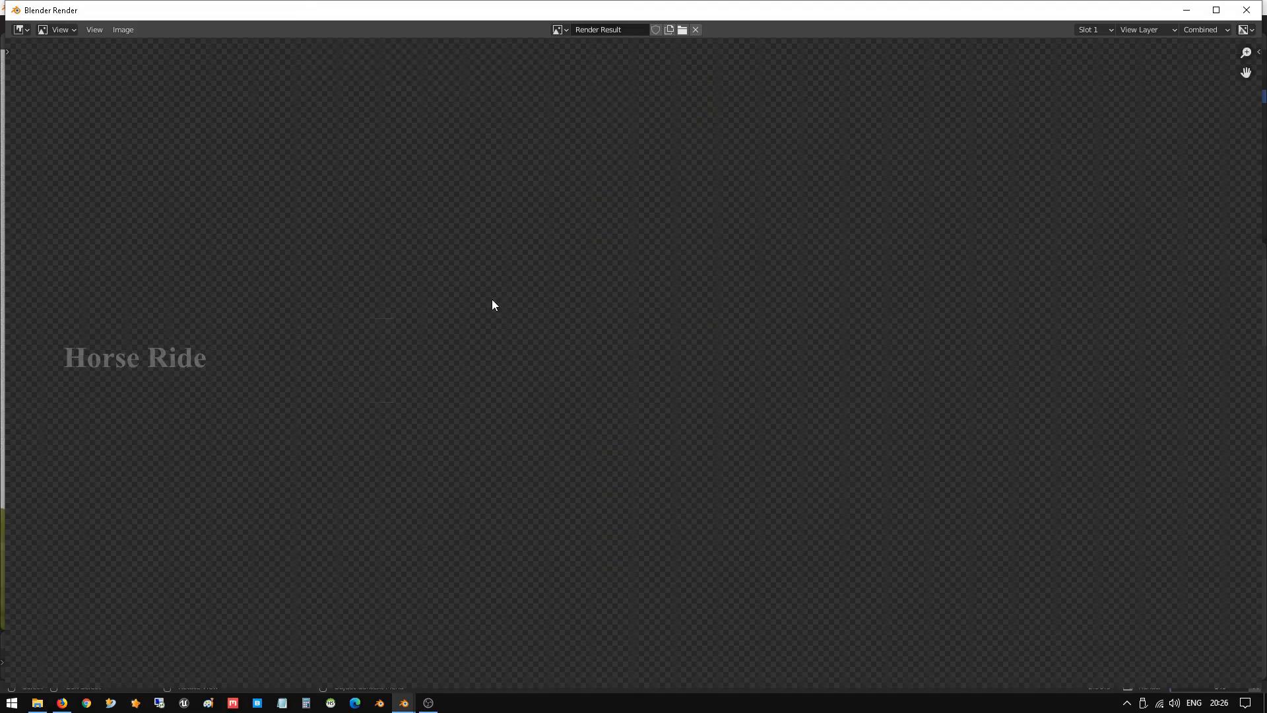